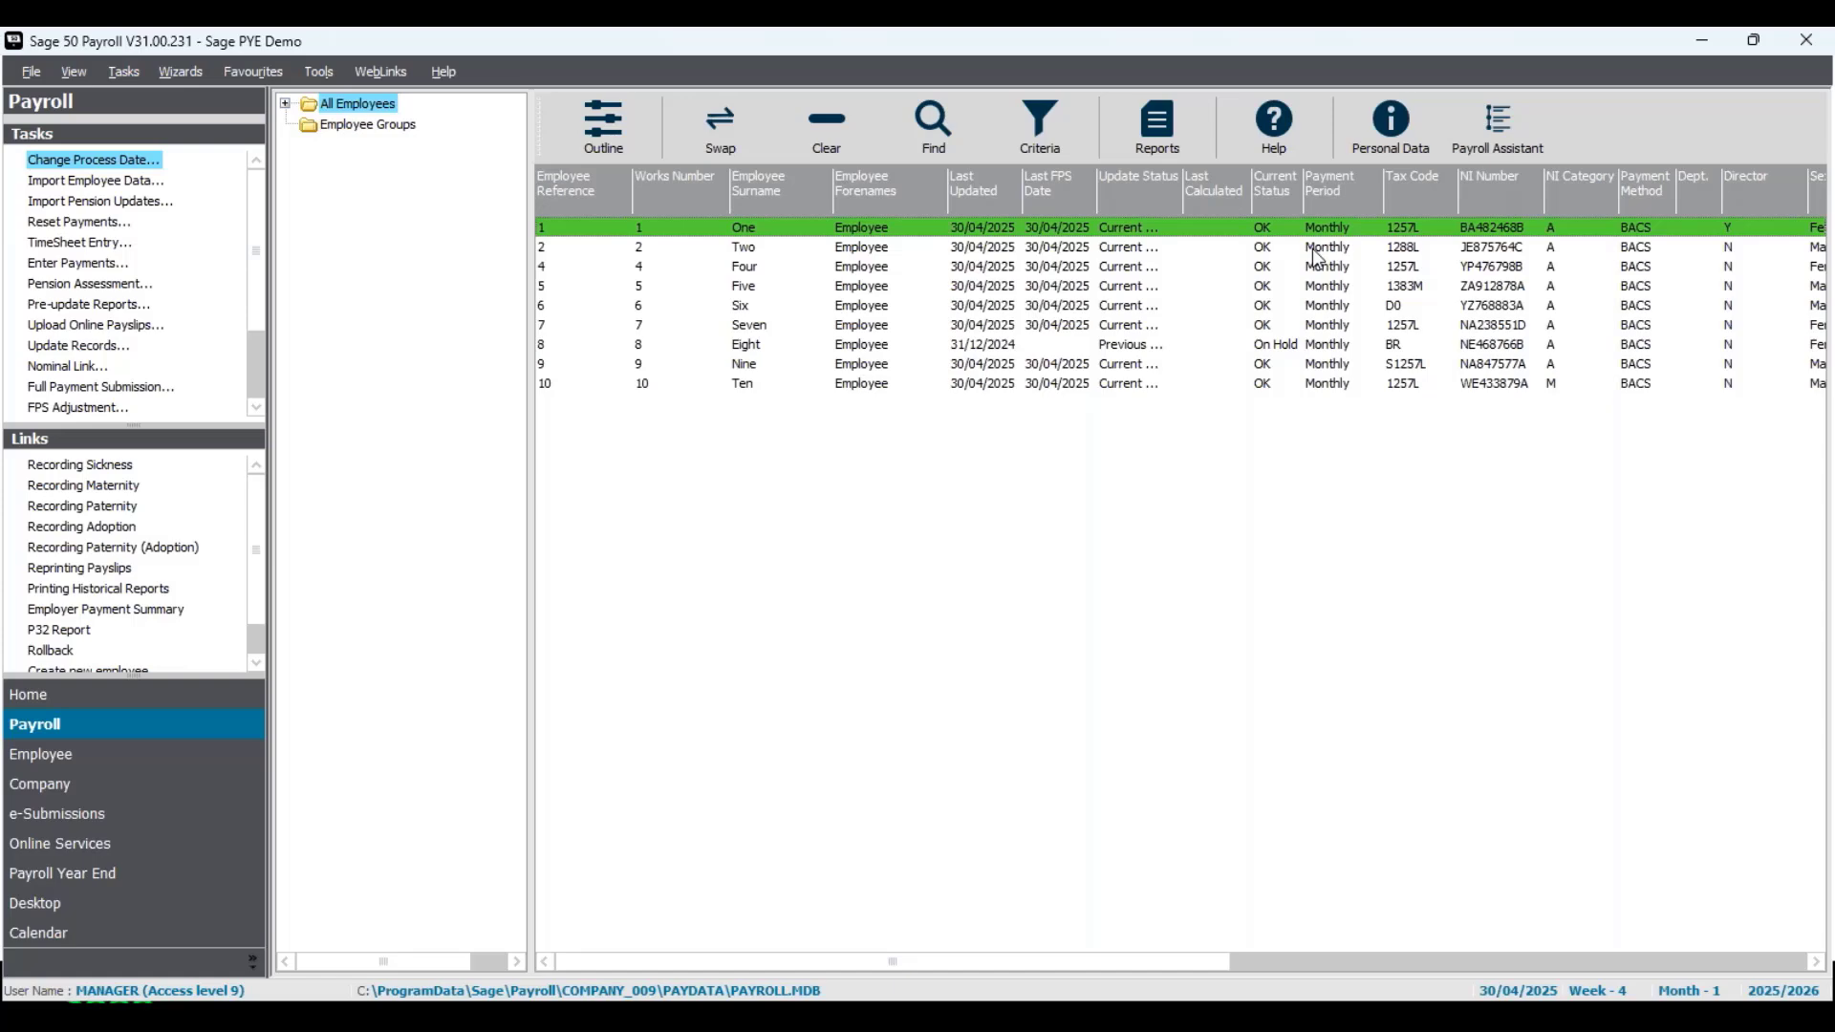
- Review the payroll backup files in the Corrections over year end folder and close the folder window
click(1054, 238)
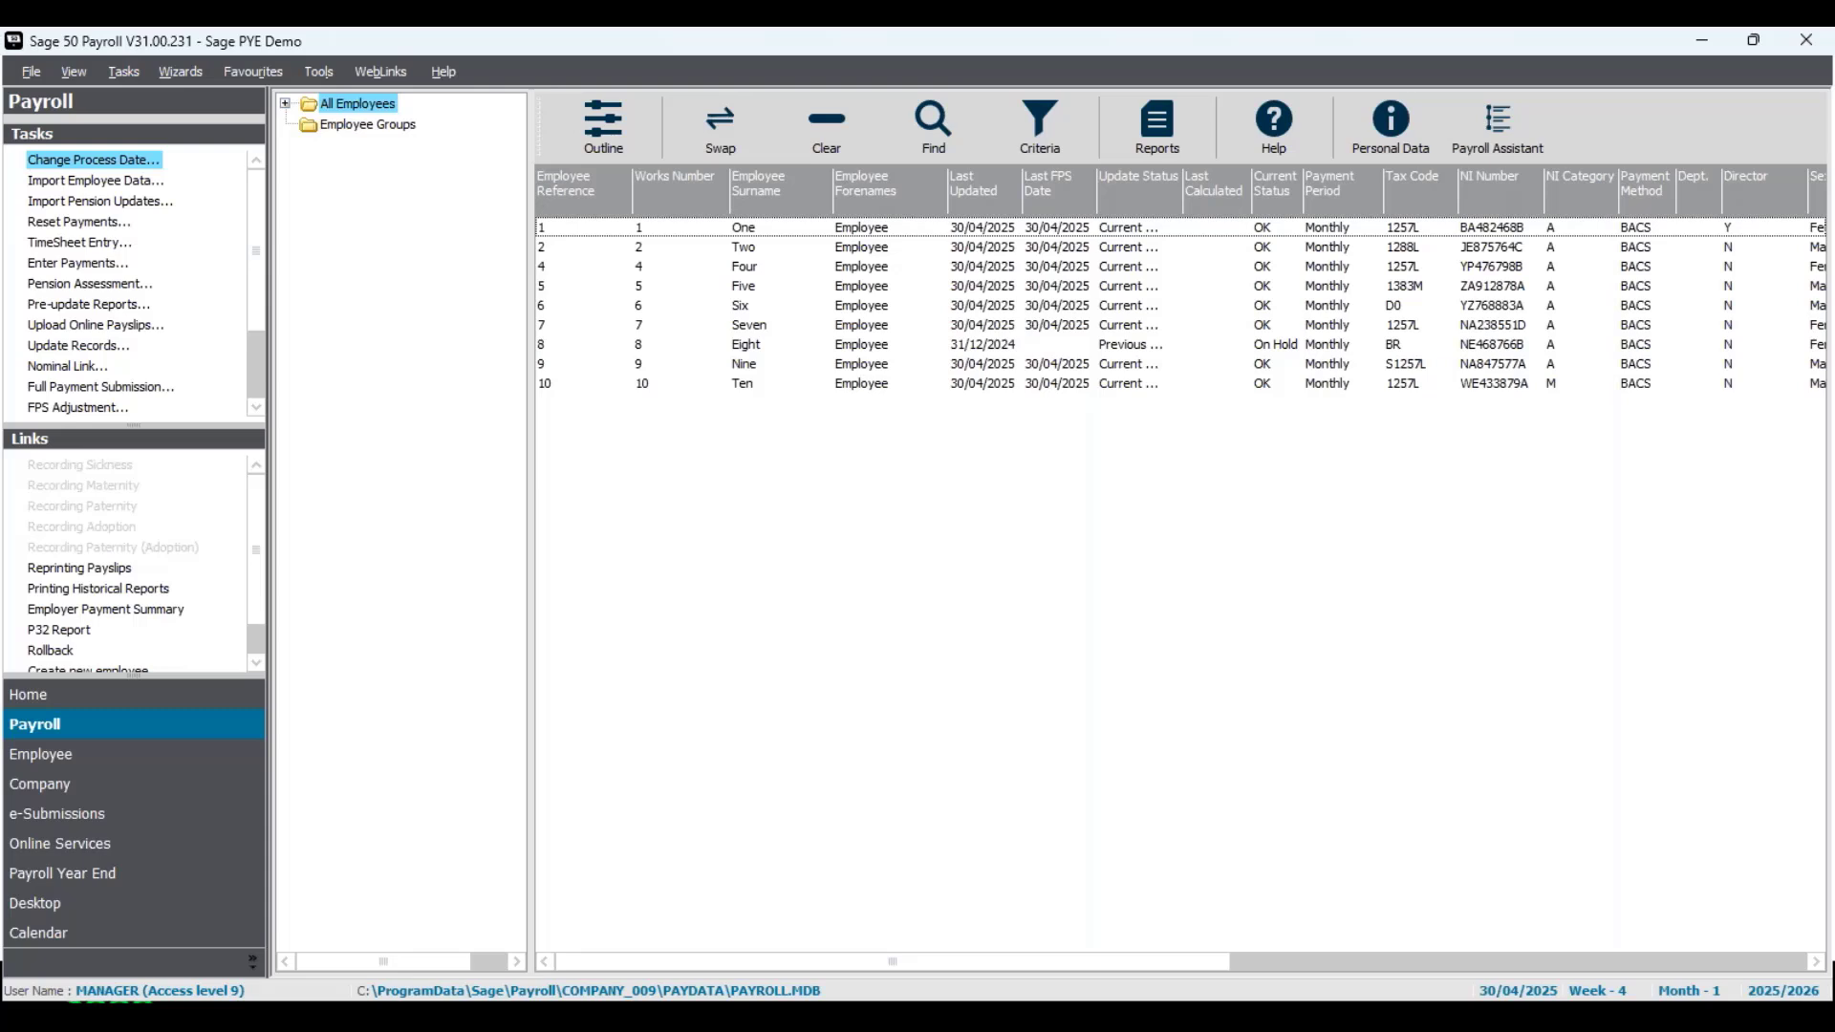
drag(2, 841, 1158, 280)
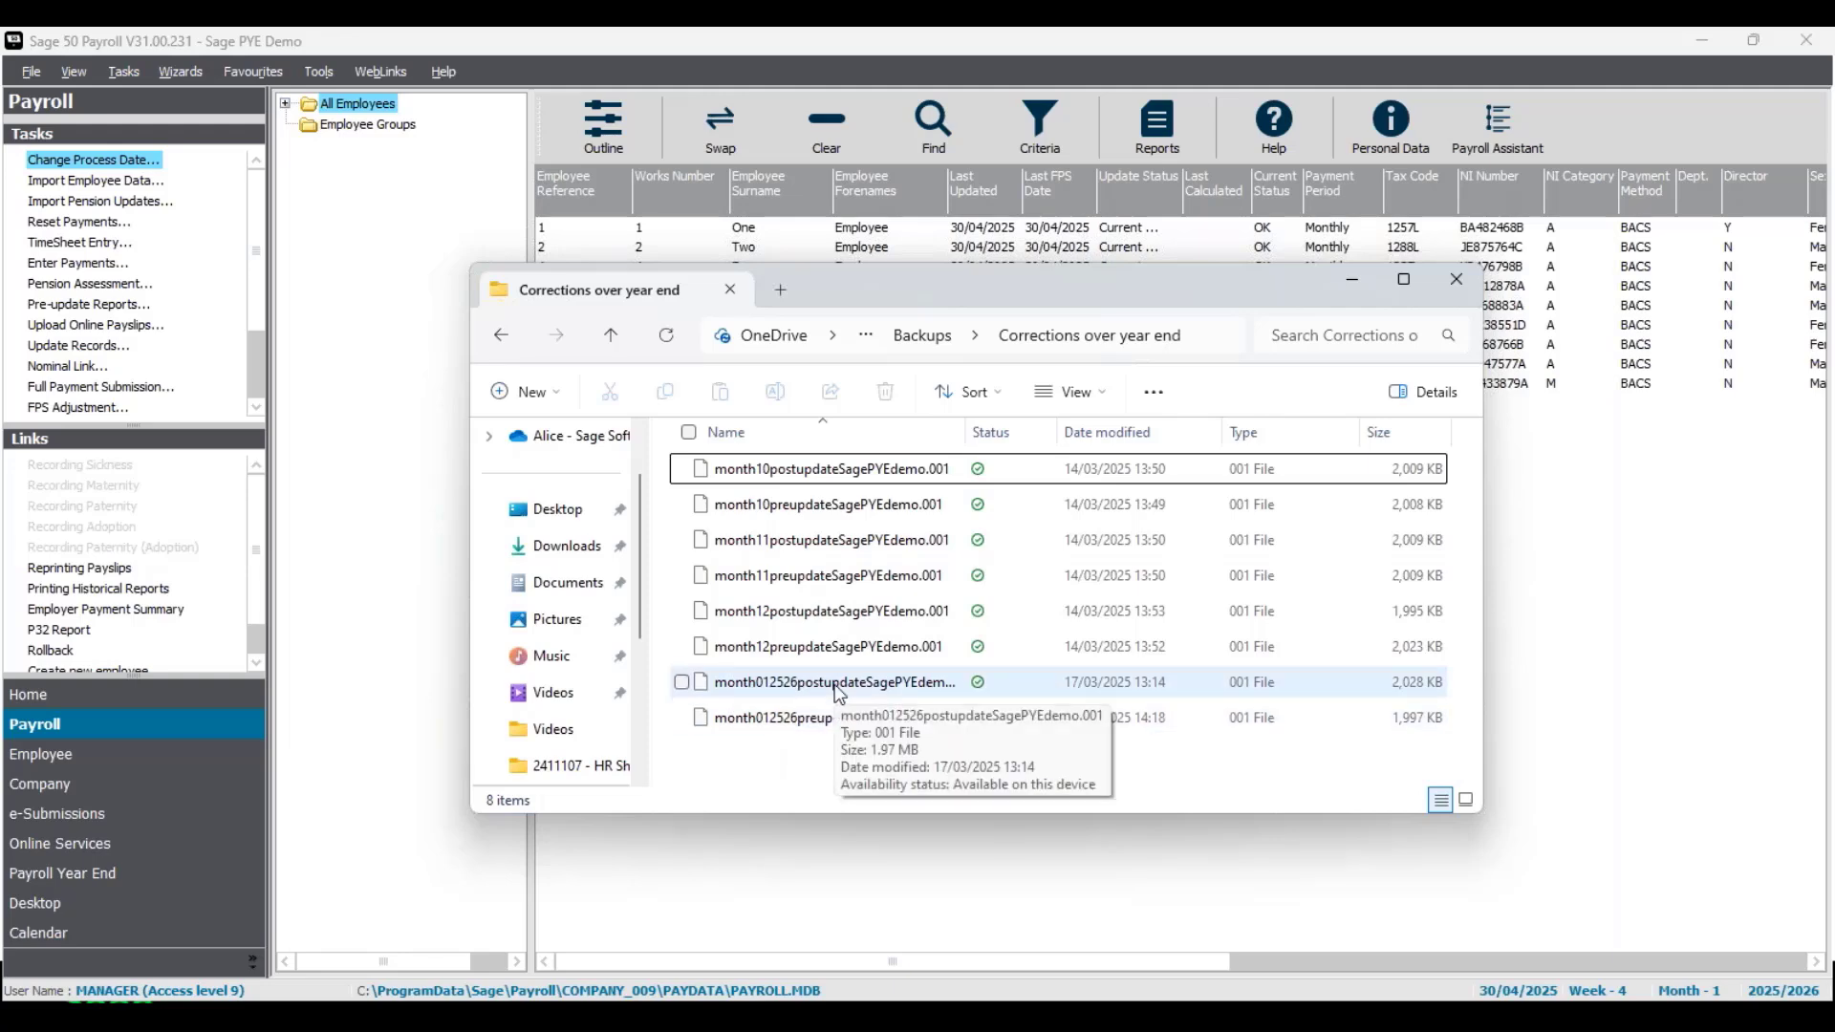
click(1453, 286)
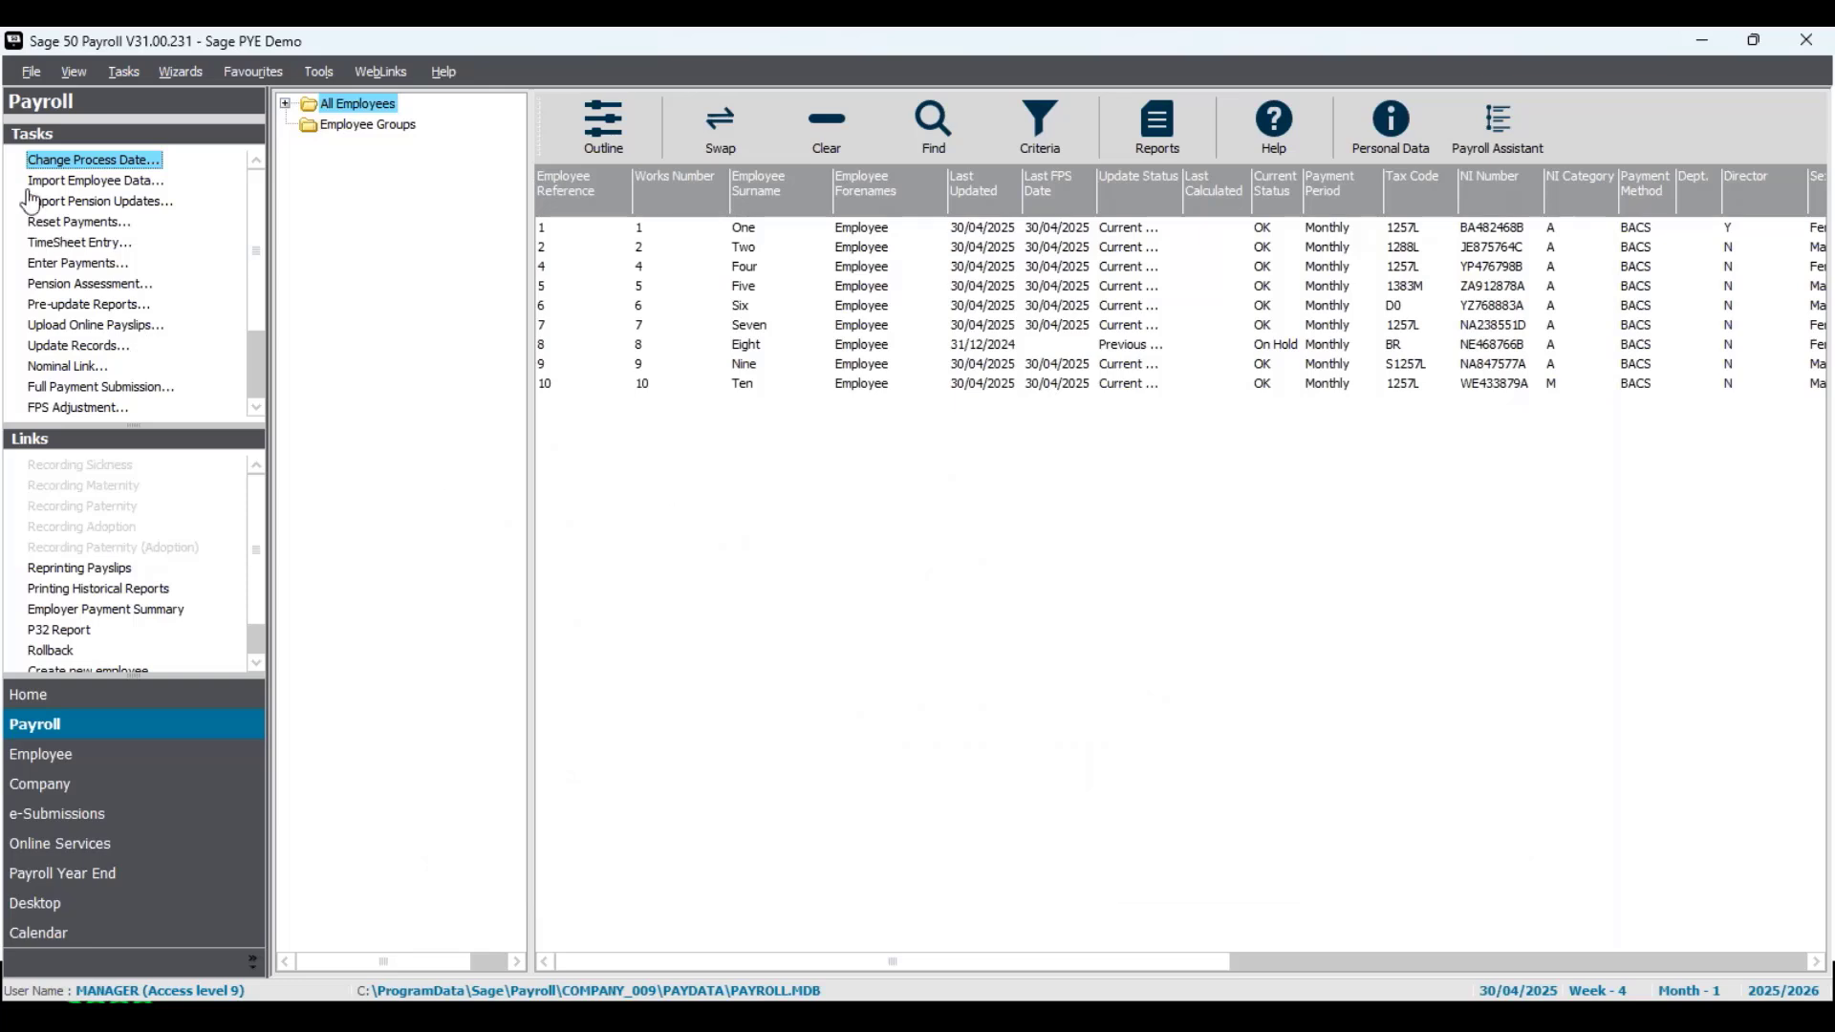
- Start a data restore based on the 19/03/2025 18:24:55 backup, with only Data Files included
click(33, 73)
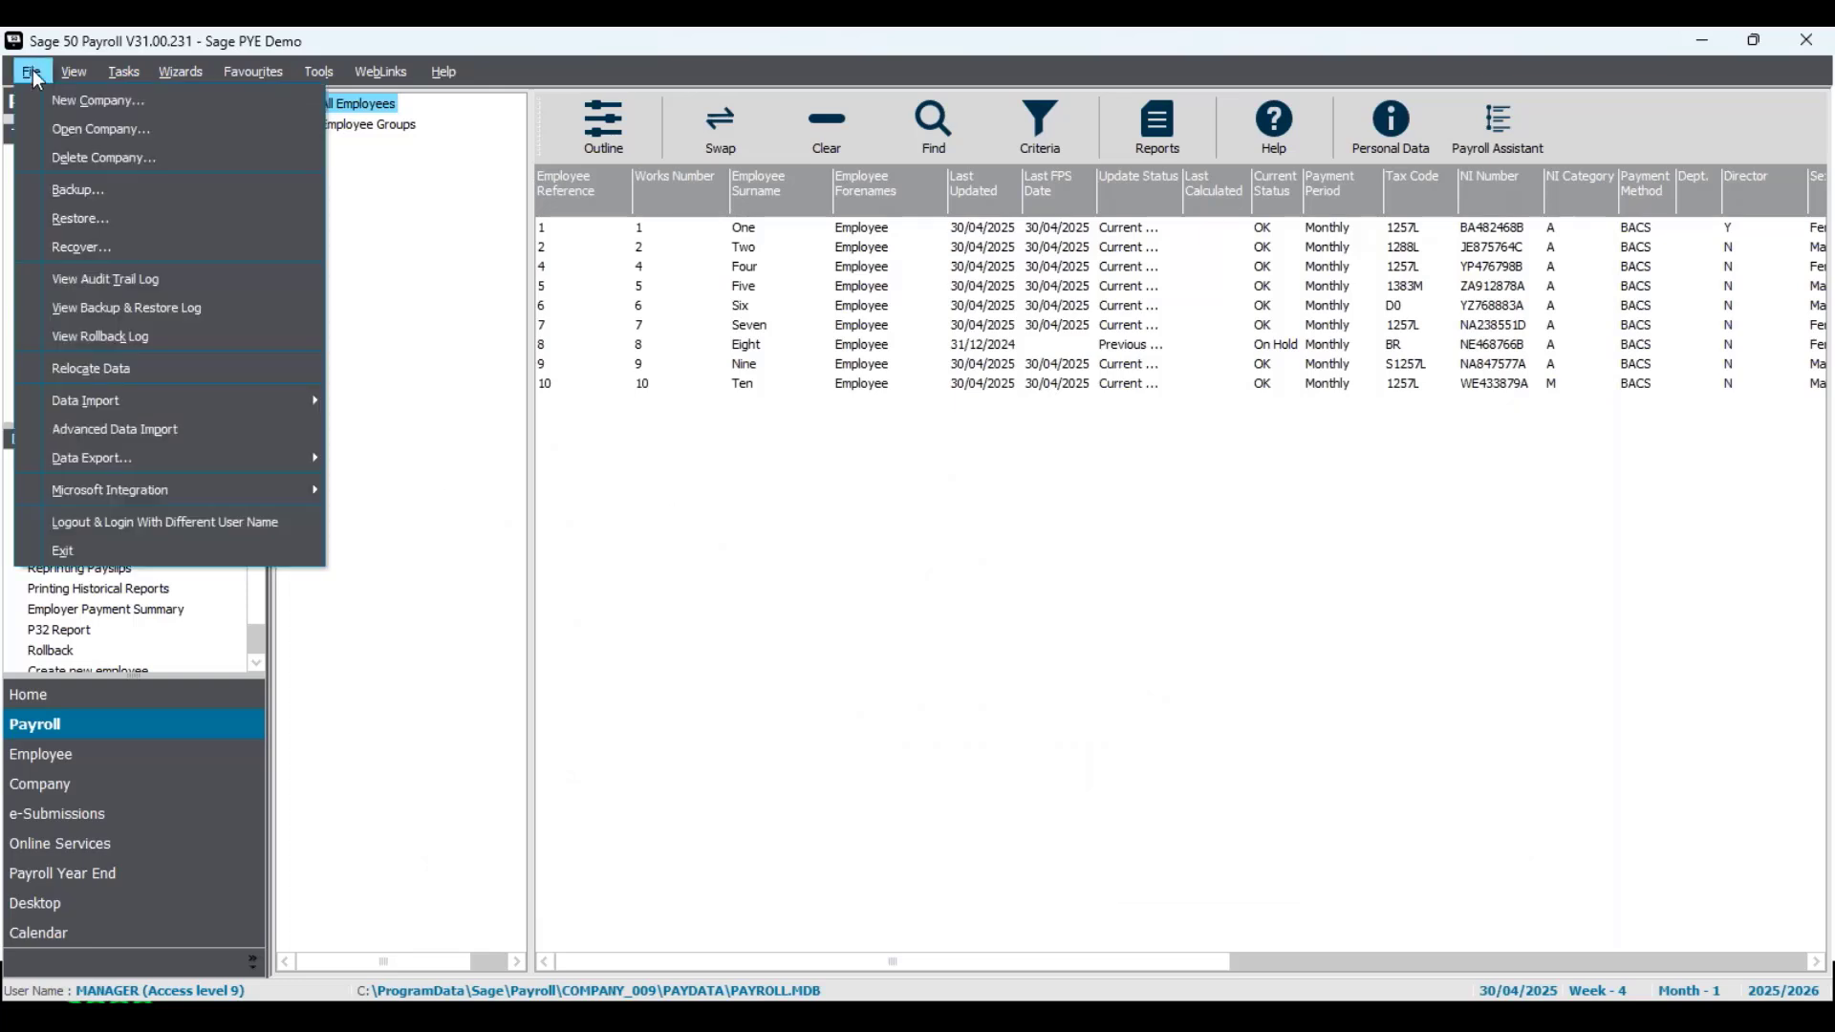
click(63, 220)
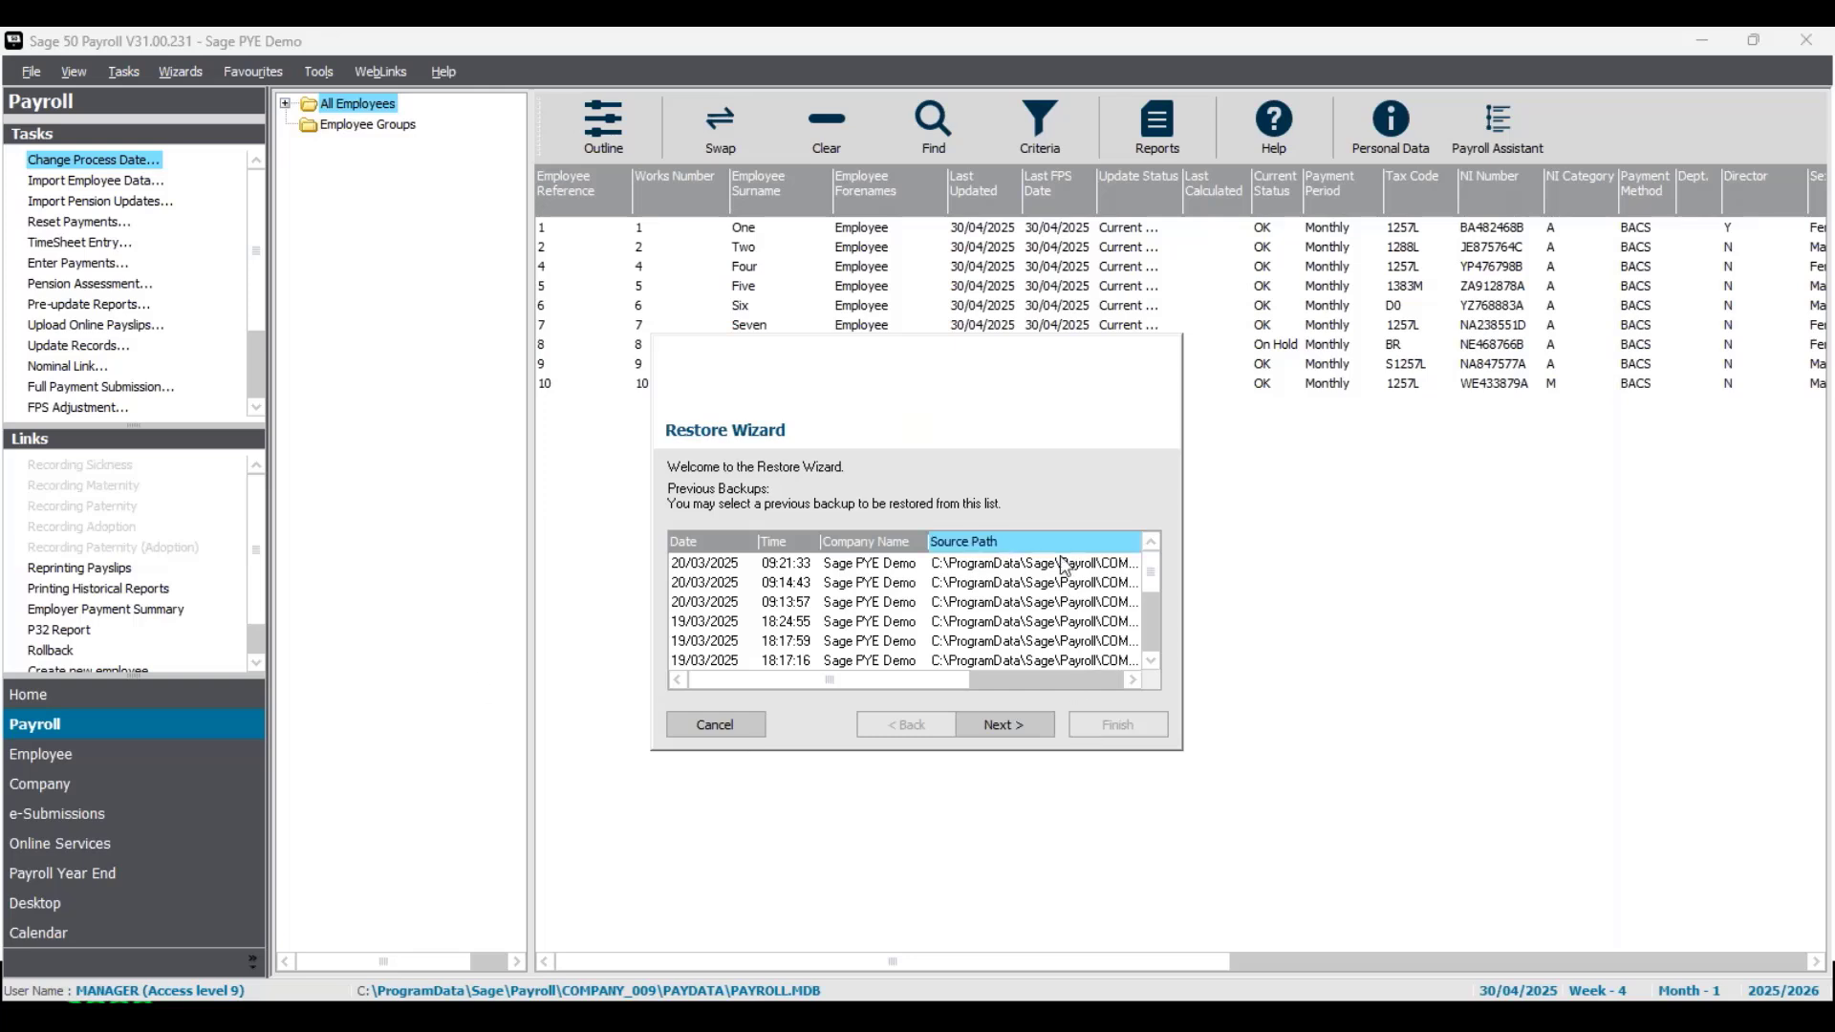
click(979, 616)
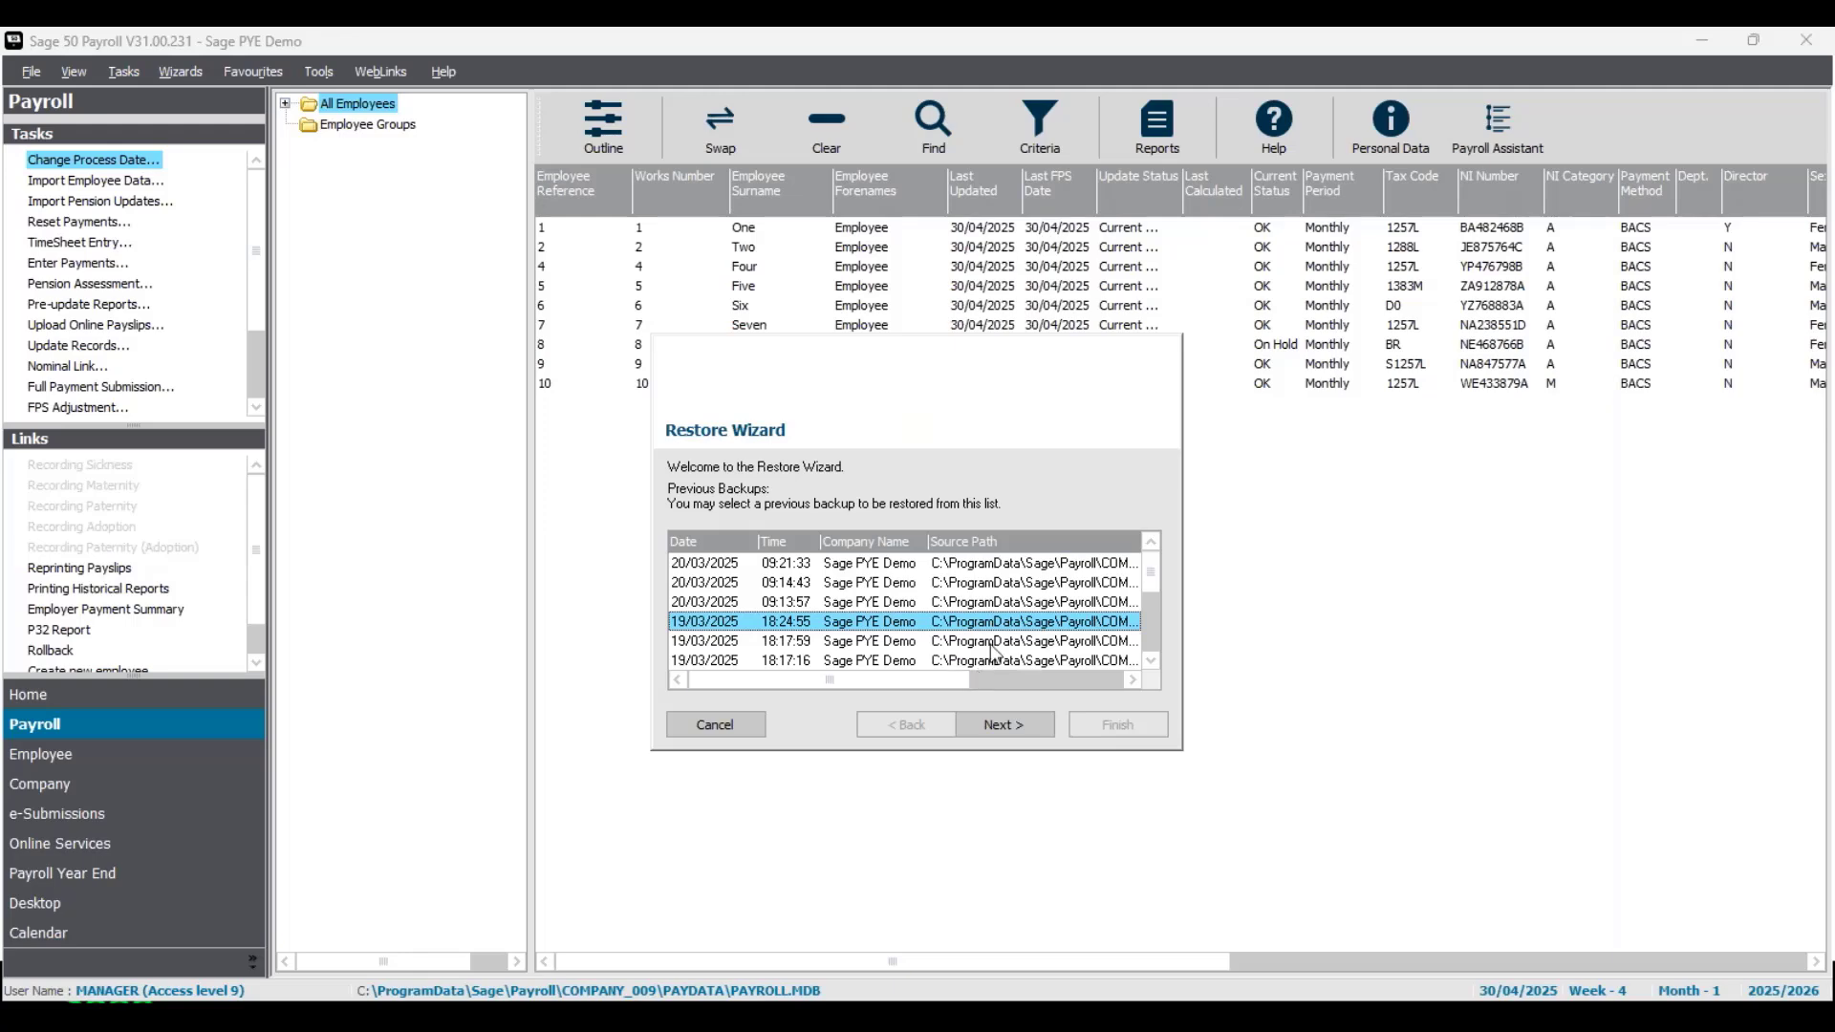
click(1005, 722)
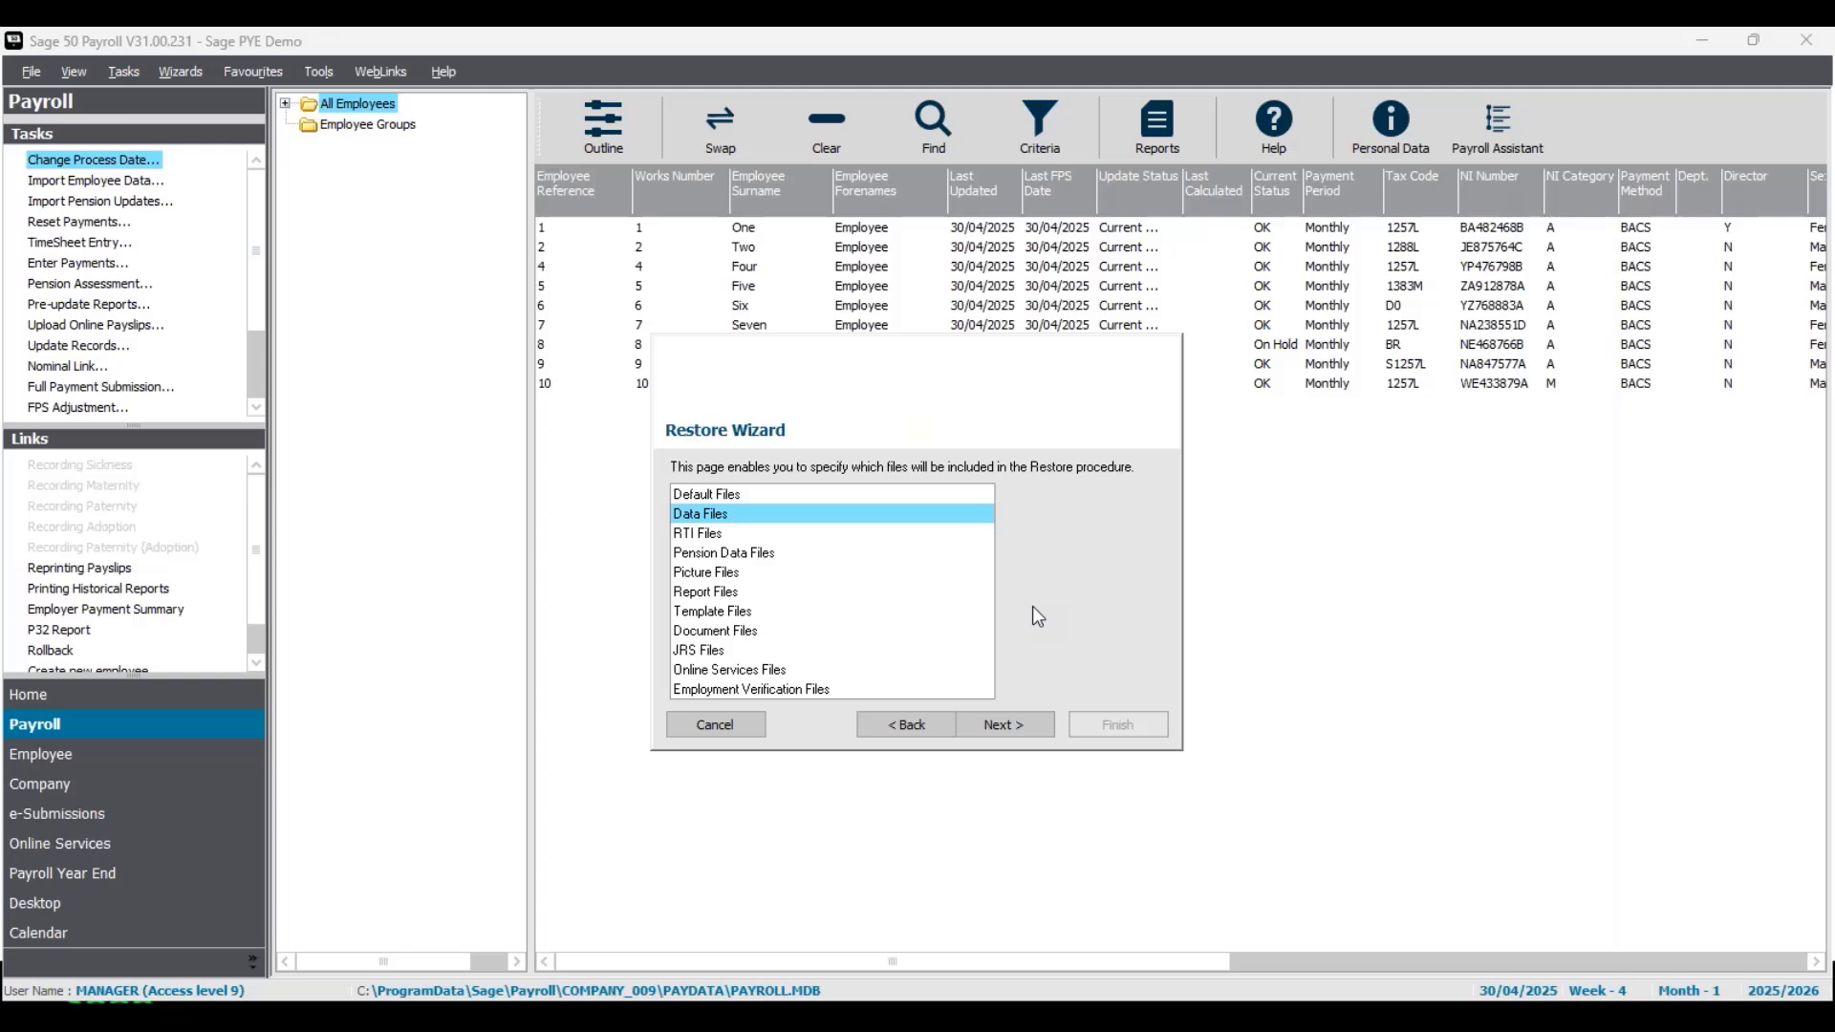
click(1035, 724)
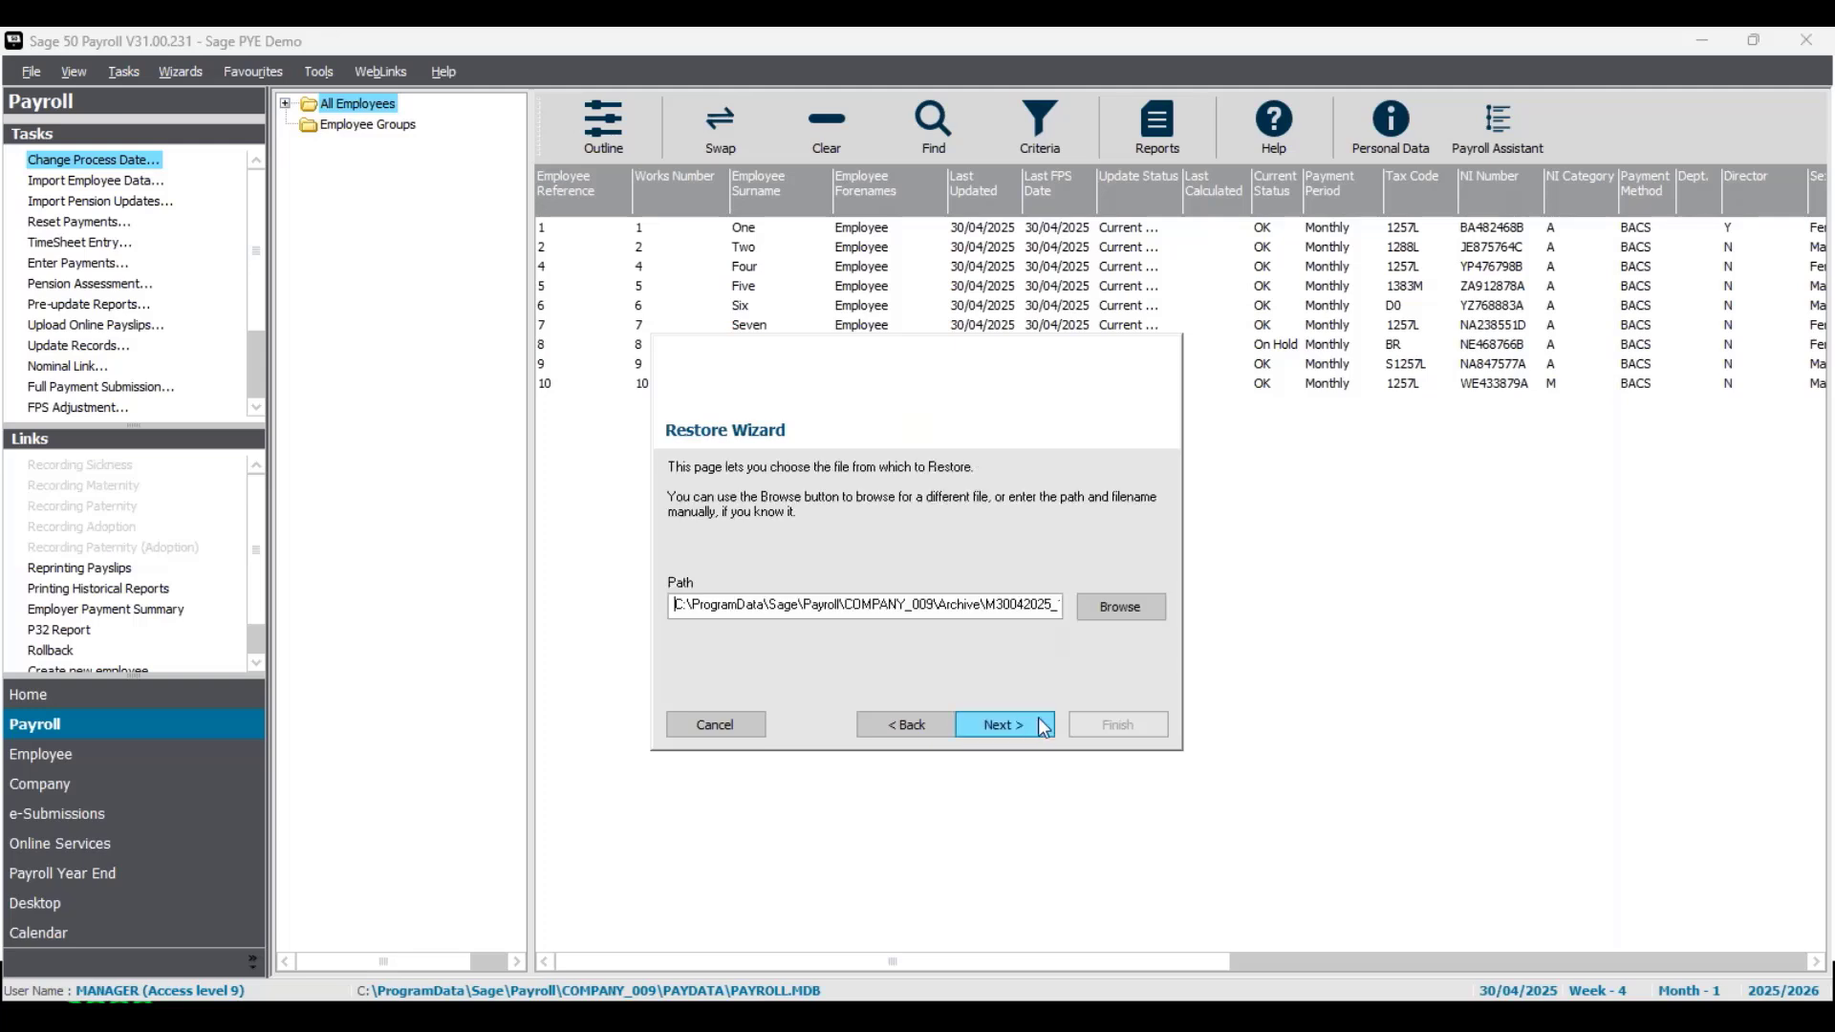
- Set the restore source to month012526preupdateSagePYEdemo.001 in the Corrections over year end folder and run the restore
click(1123, 606)
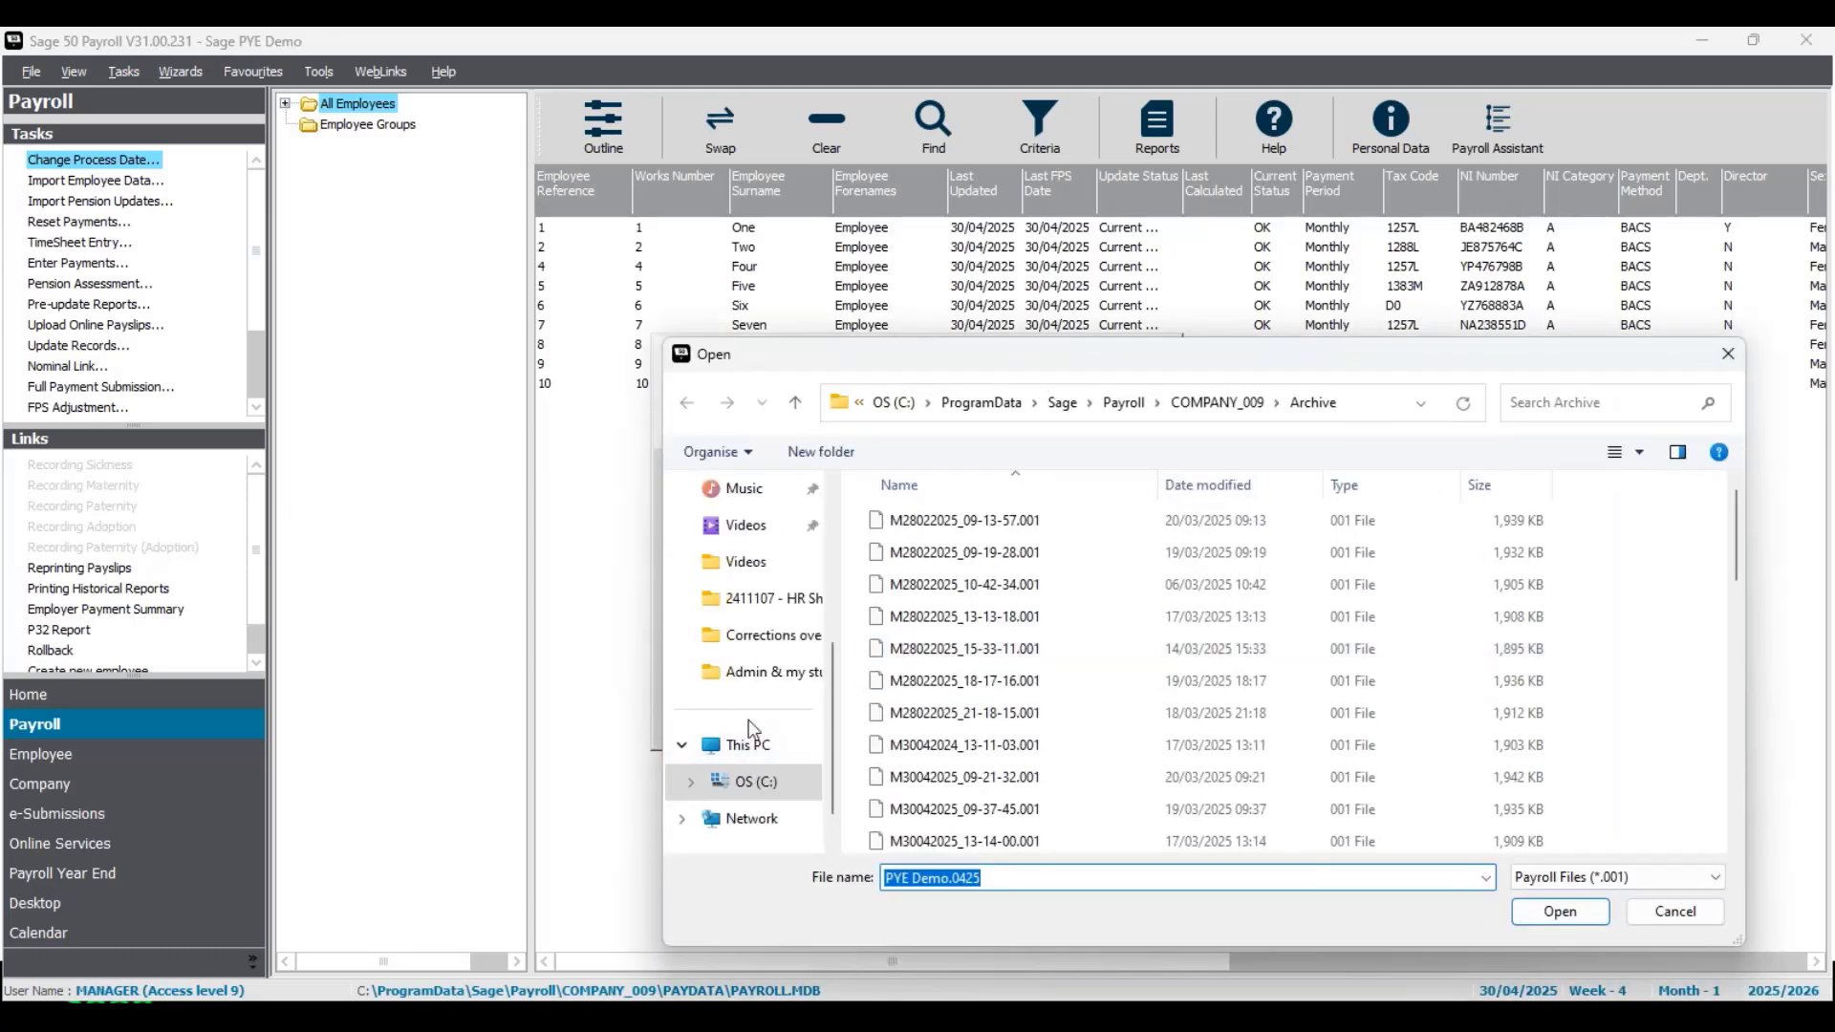
click(778, 641)
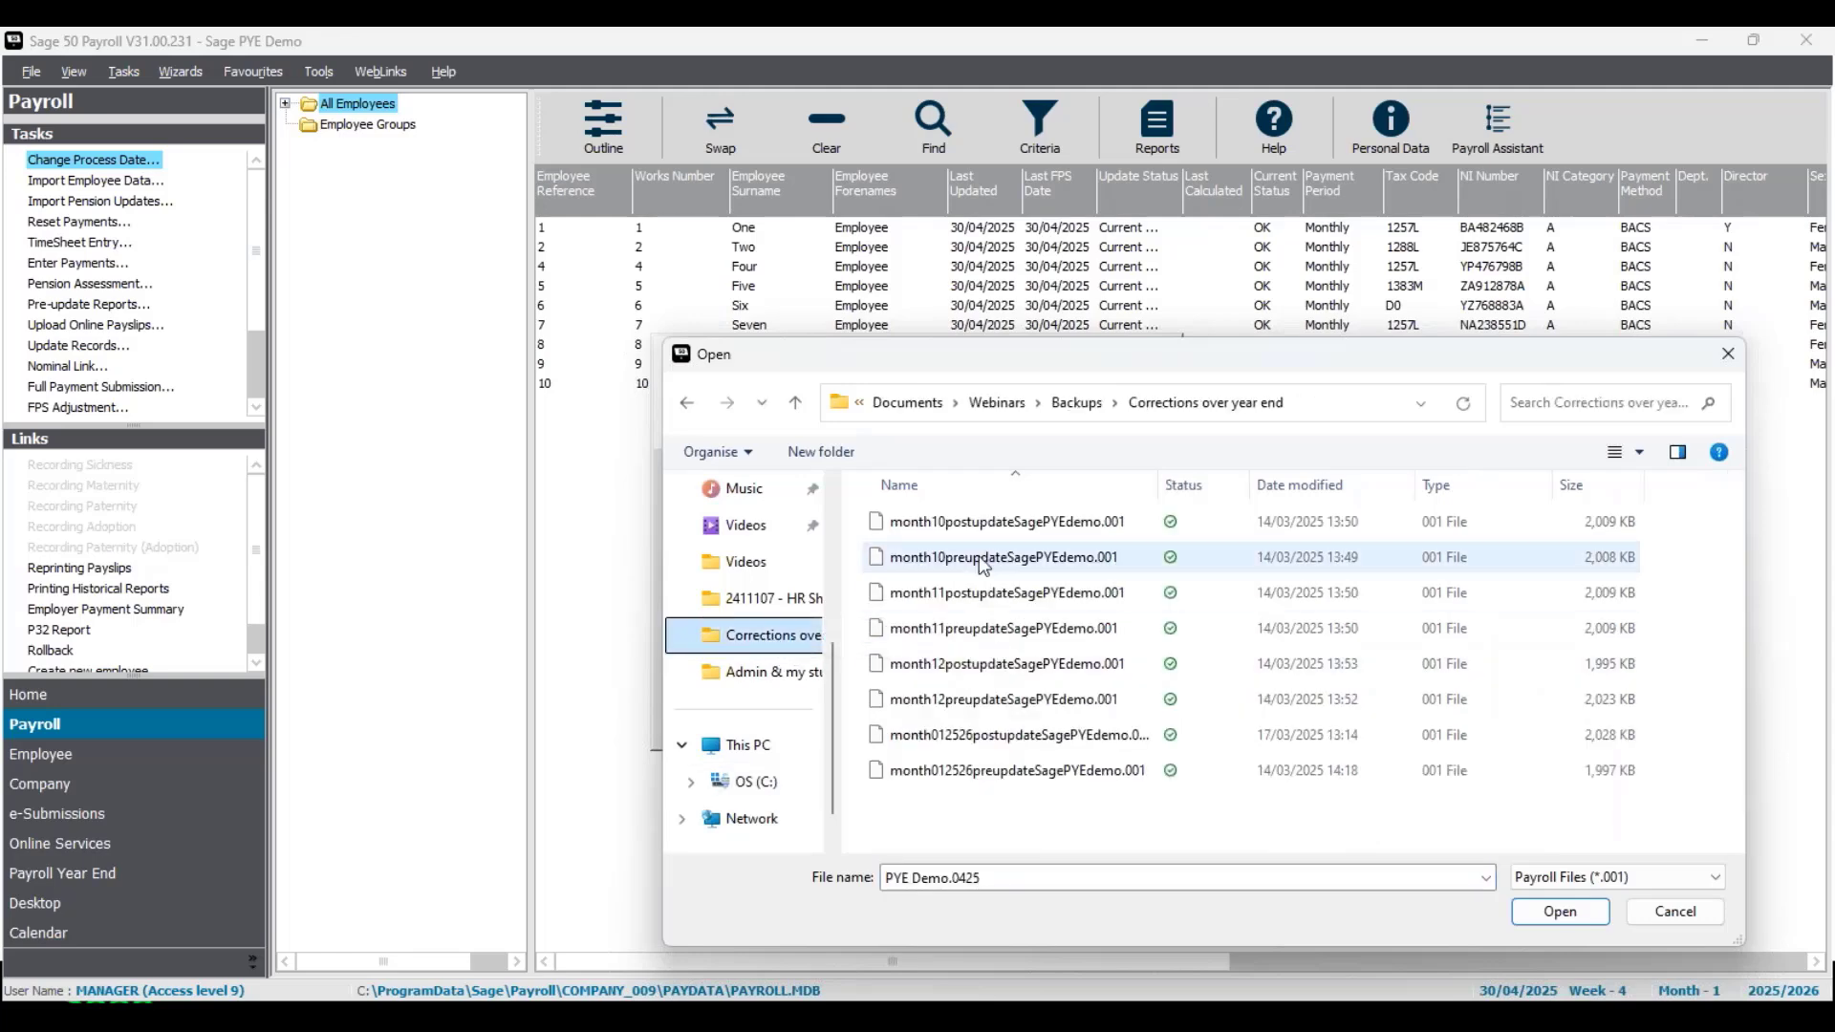
click(995, 776)
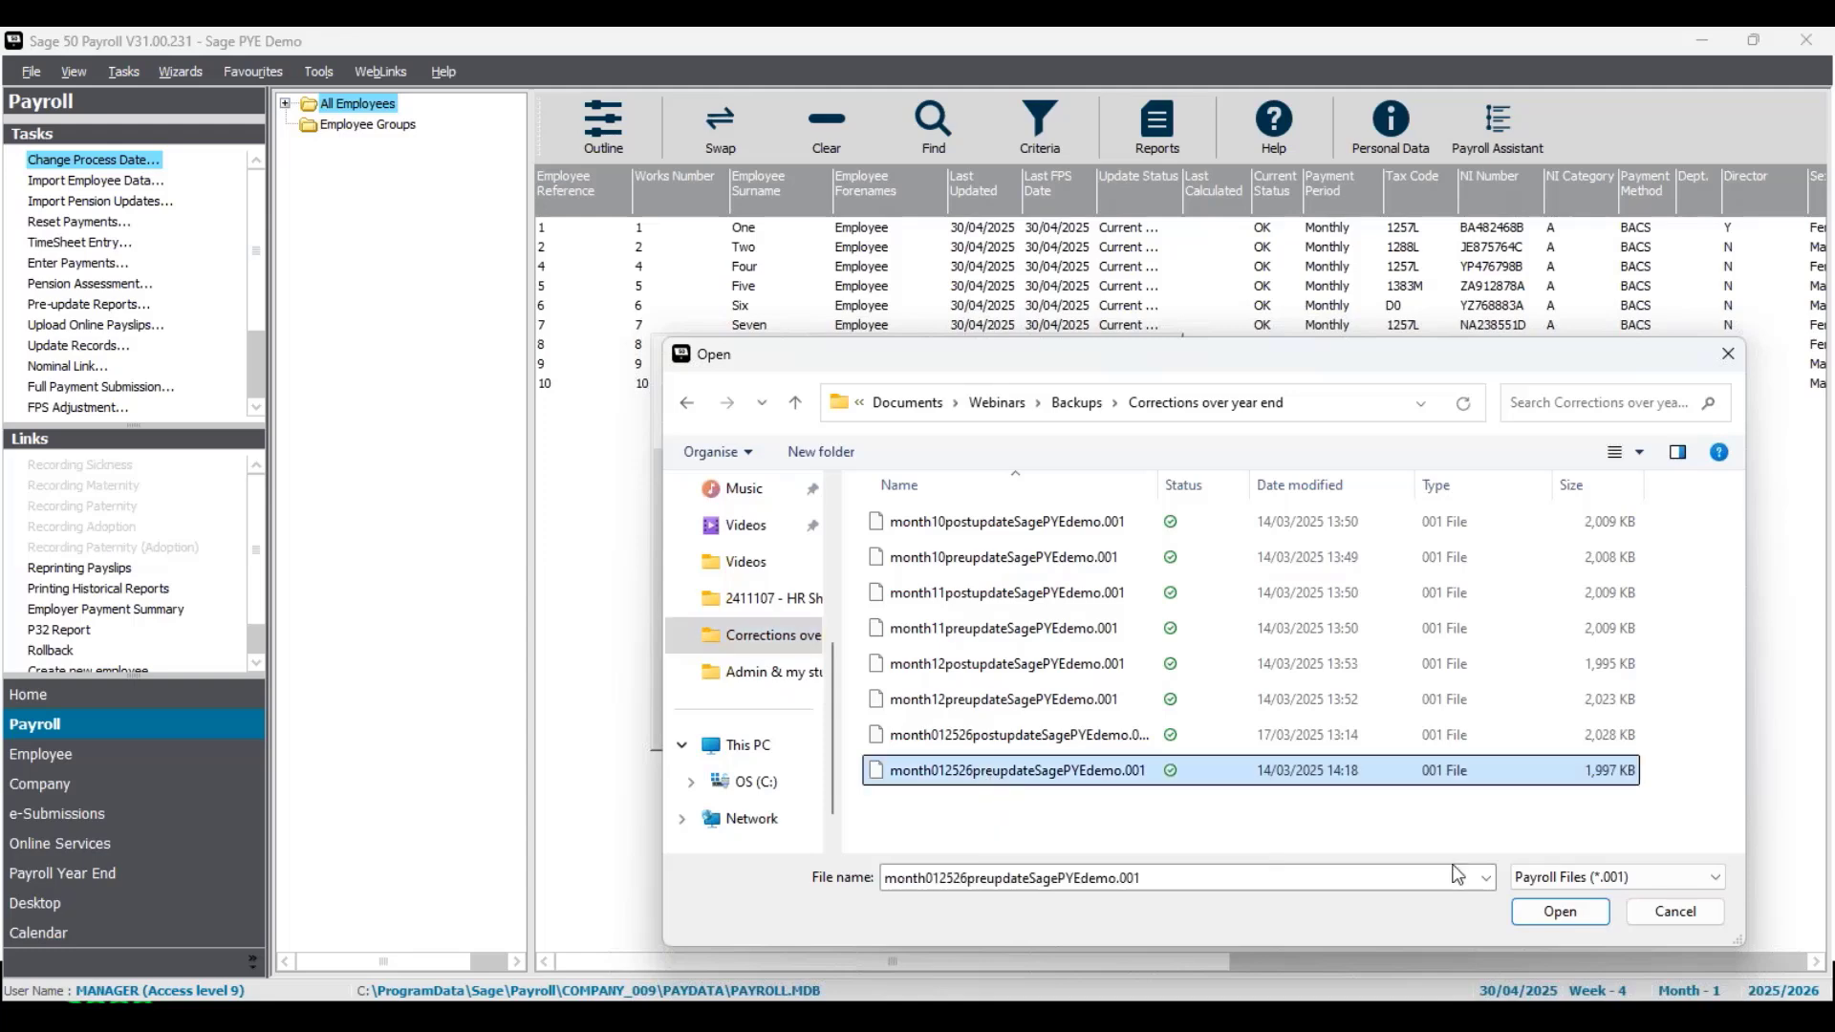
click(1557, 910)
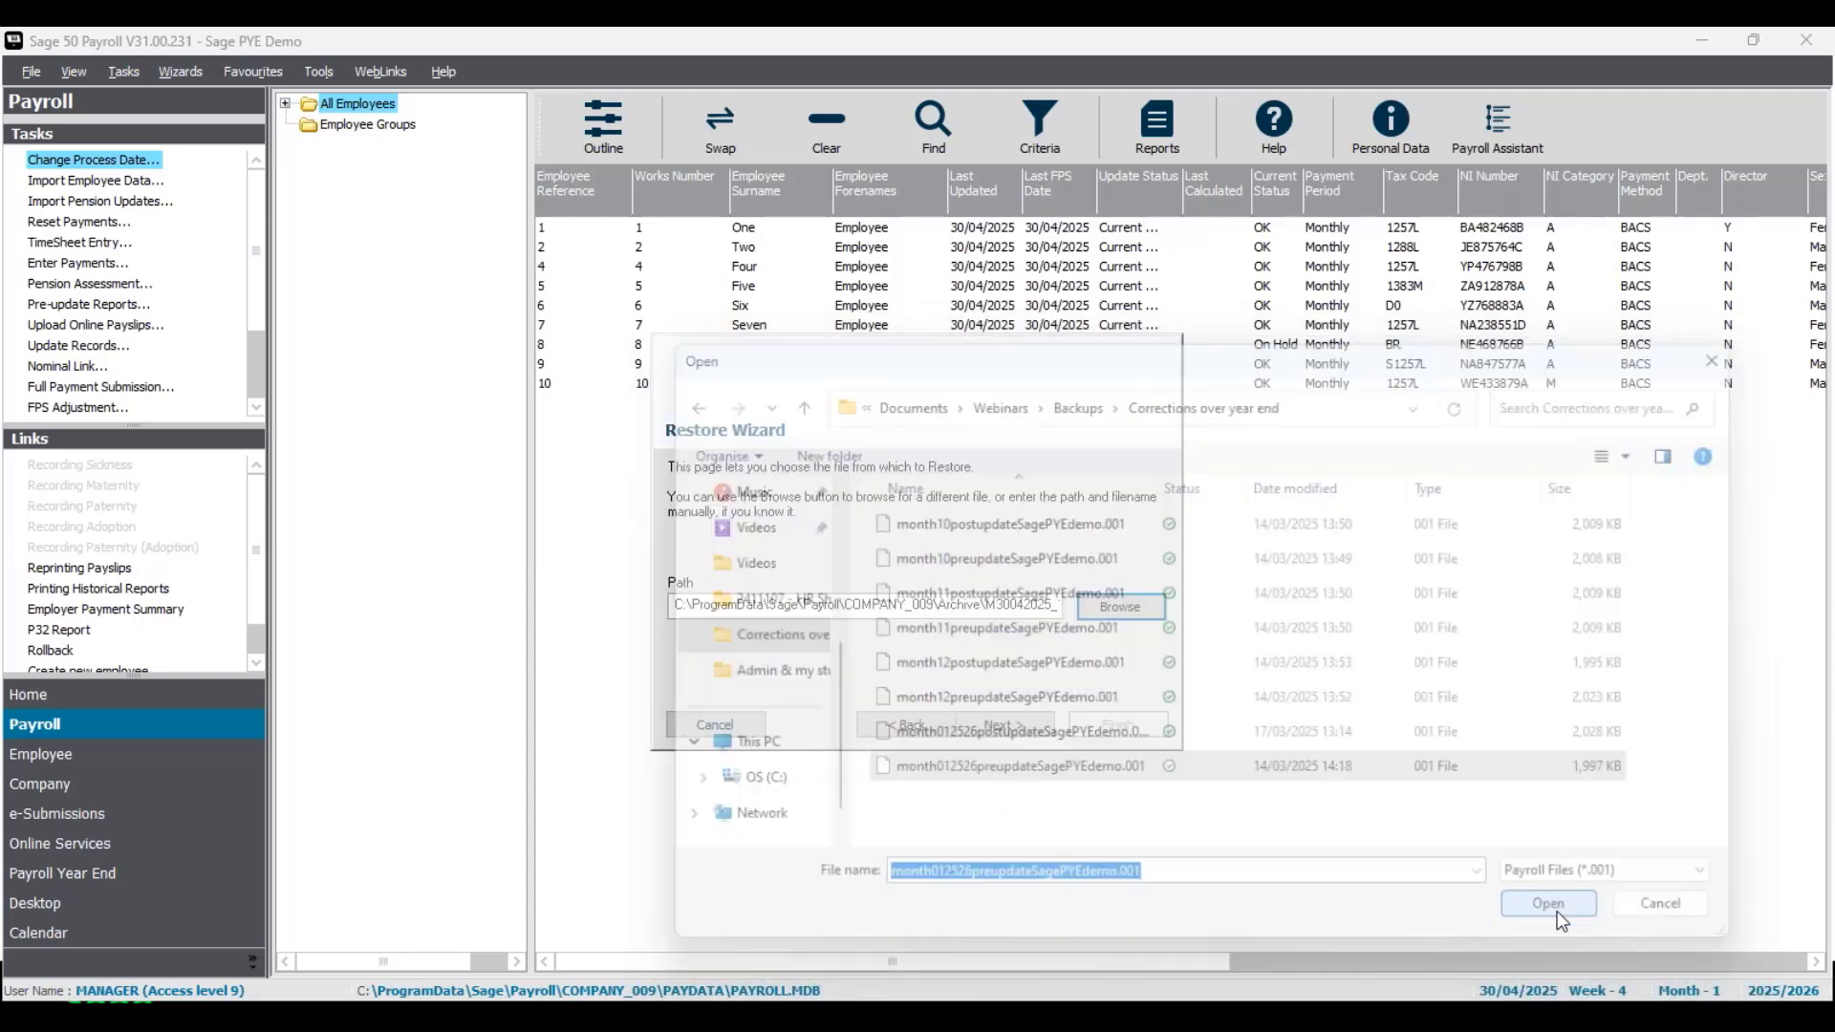
click(1040, 728)
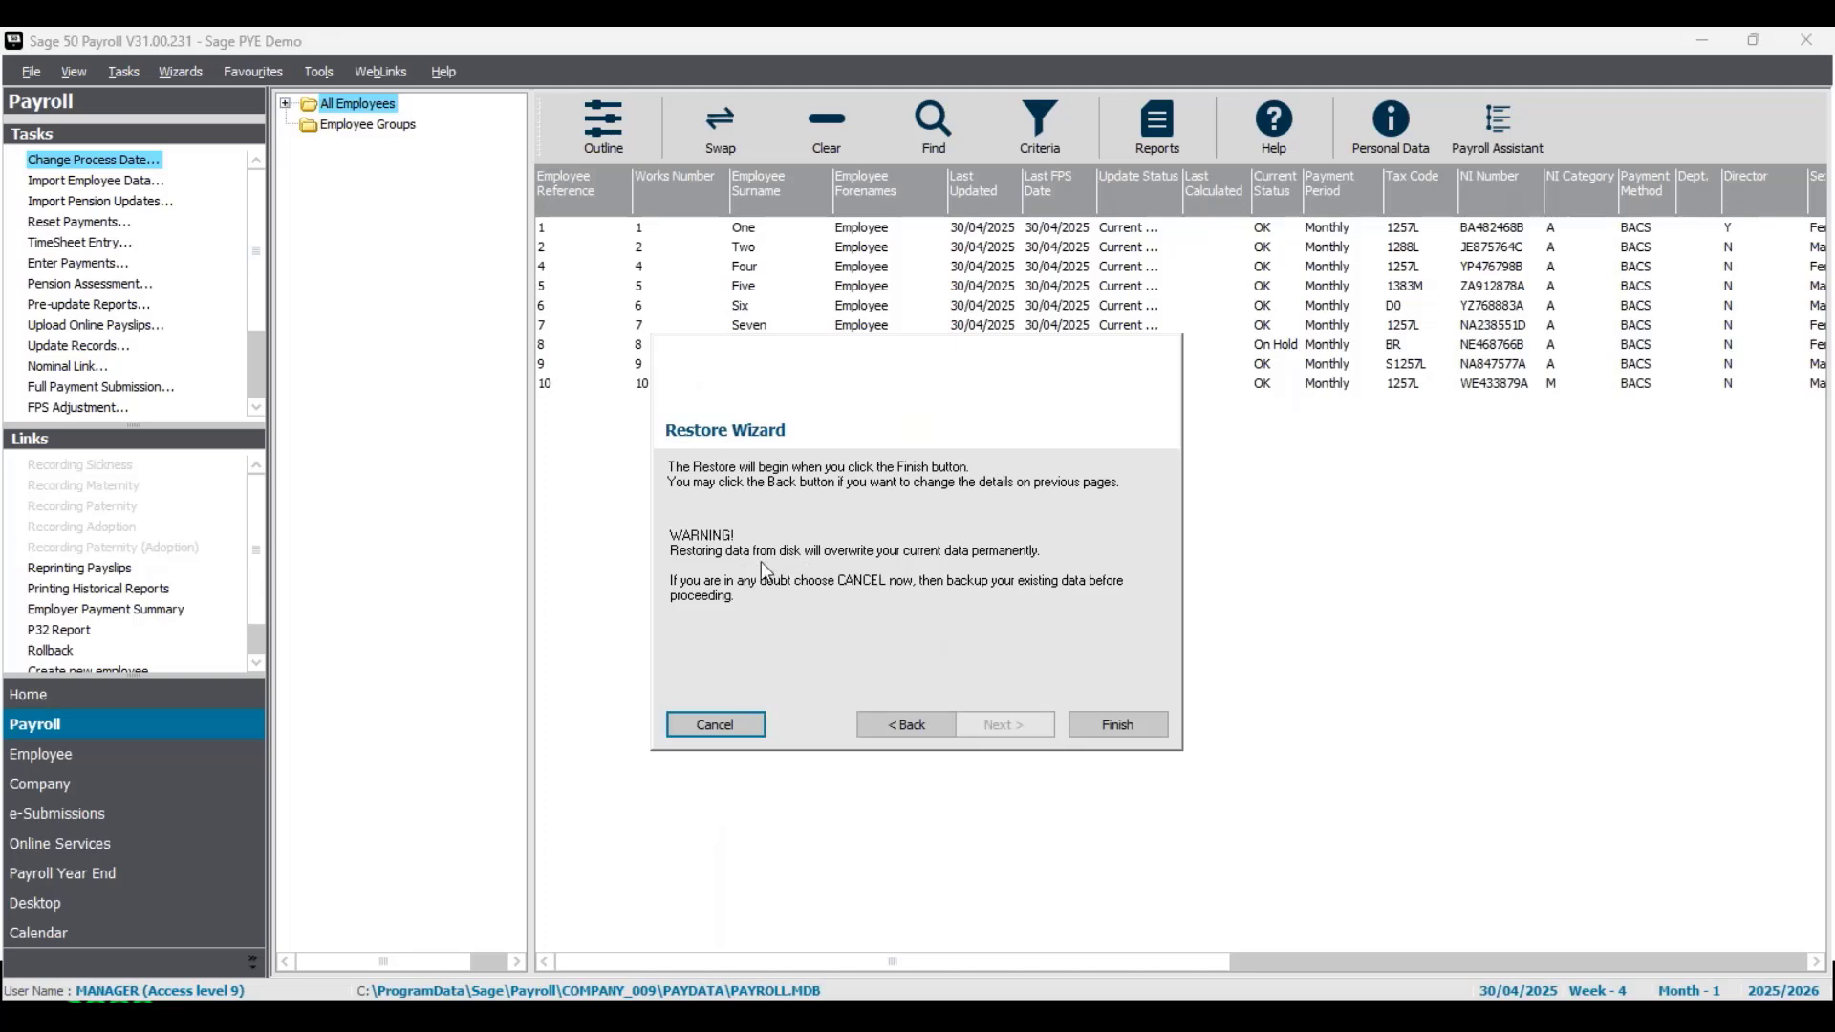
click(1134, 723)
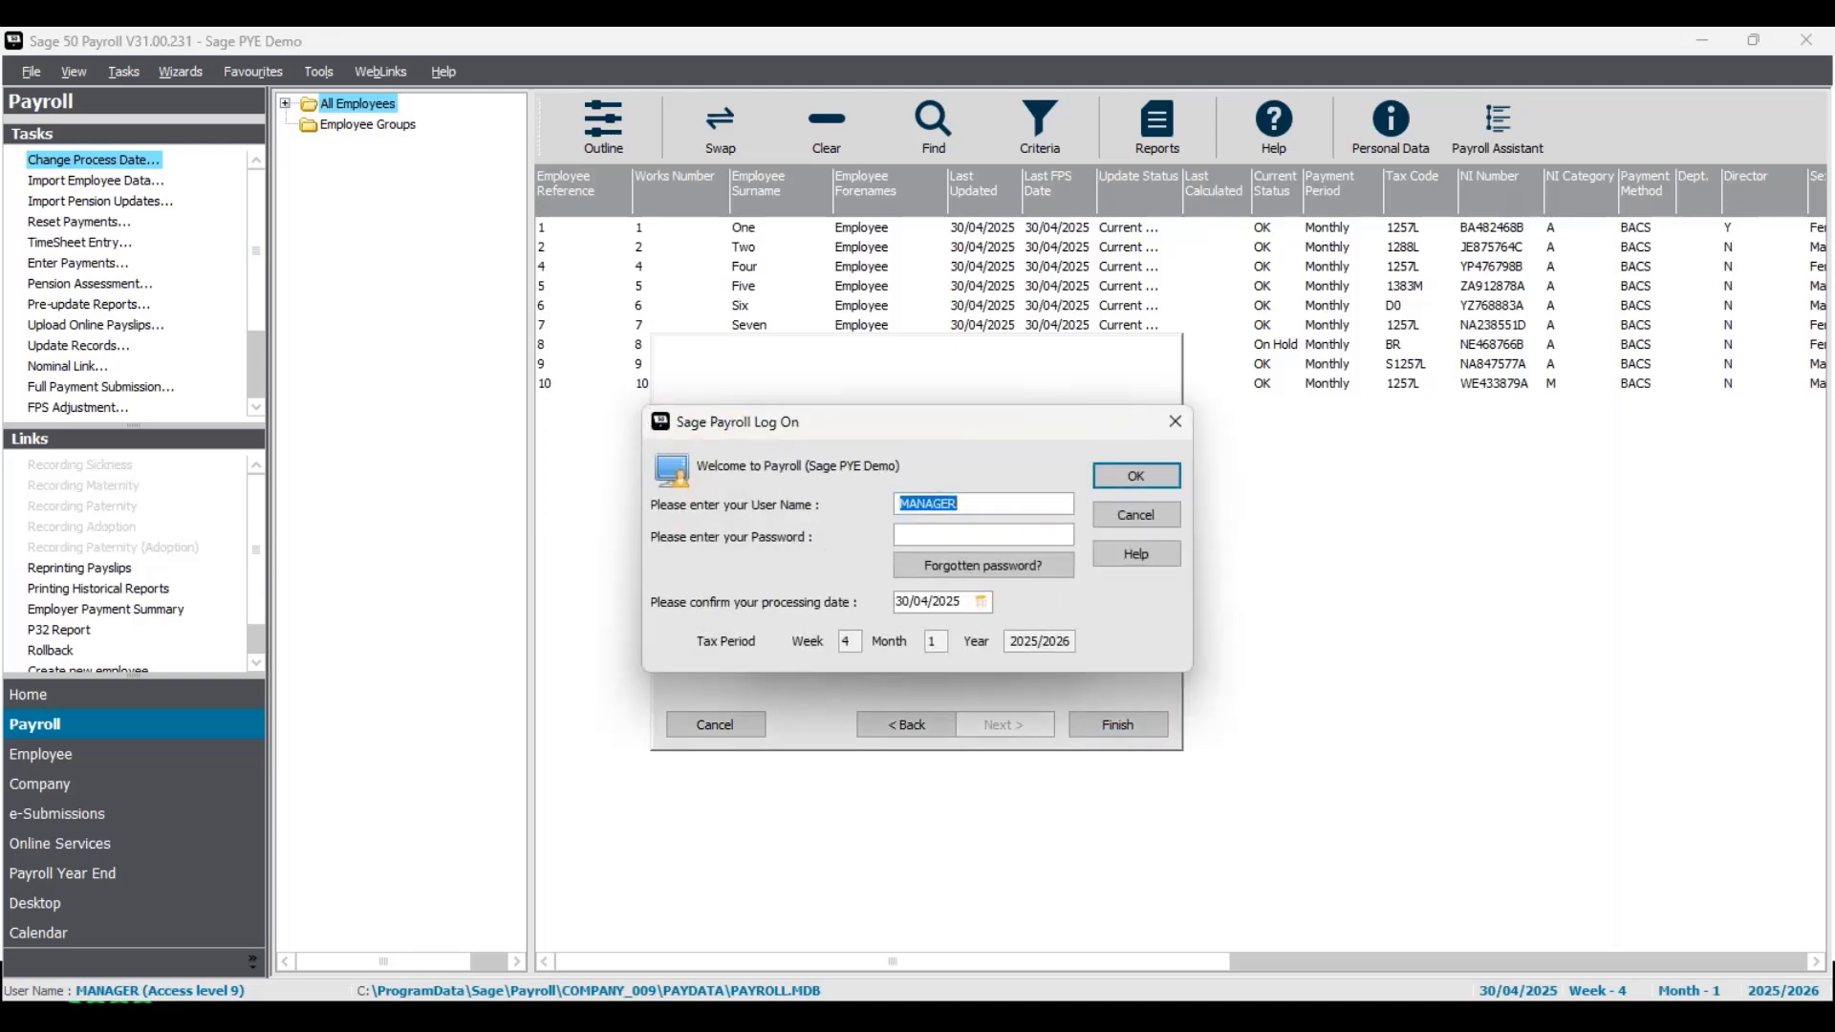
- Log back on to payroll as MANAGER with the account password, keeping the processing date 30/04/2025
click(953, 536)
text(**)
click(1146, 483)
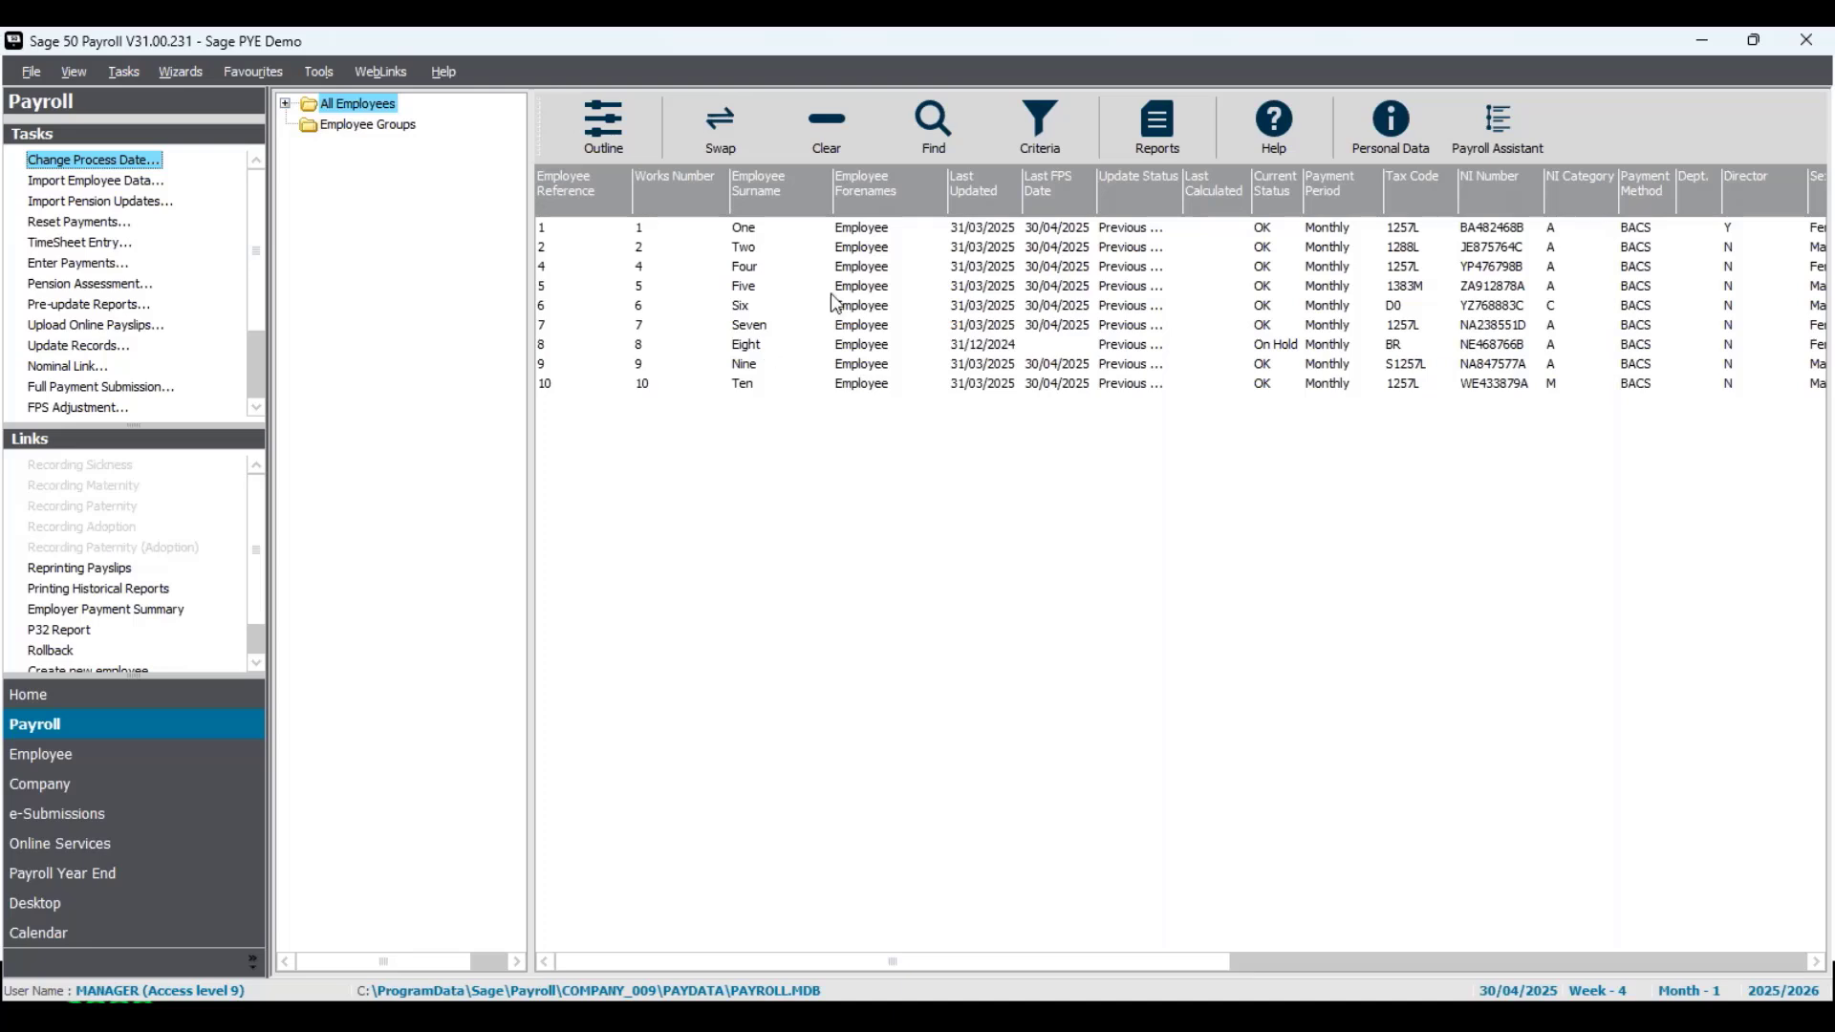
- Select employees One to Five, clear them, and invert the selection to all employees before clearing it again
drag(963, 231, 962, 285)
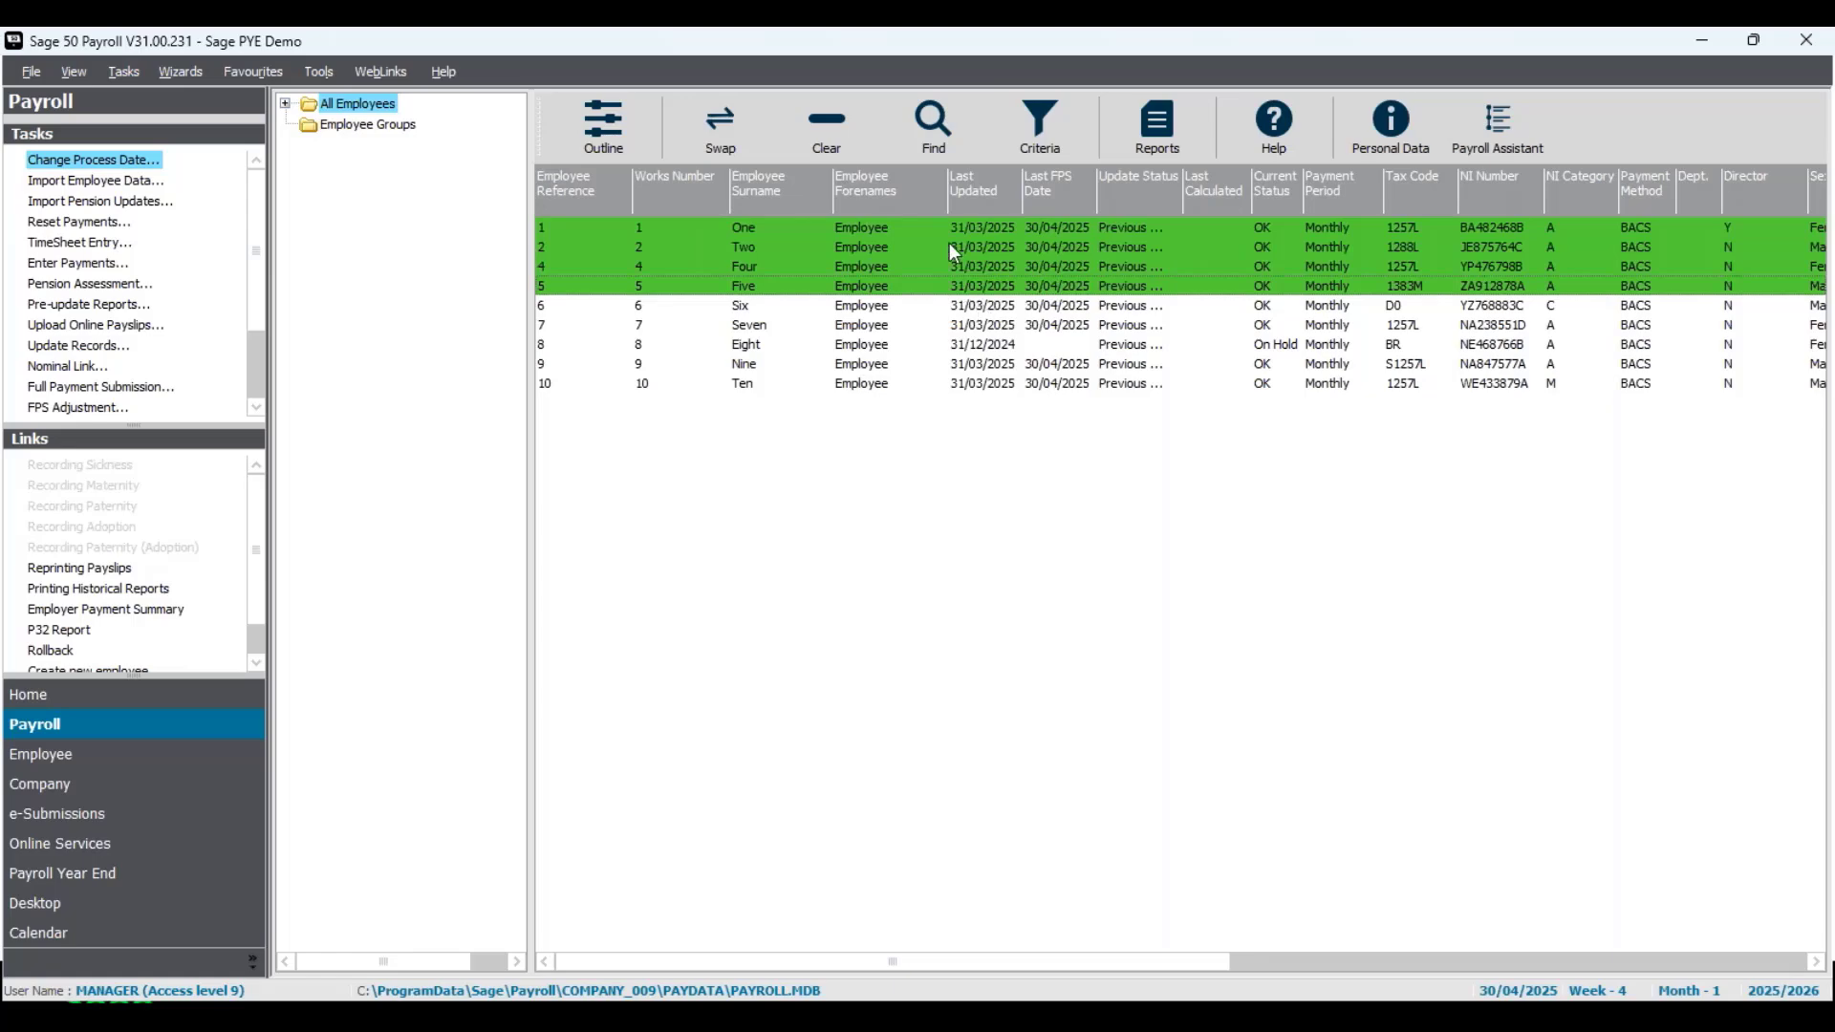
click(857, 144)
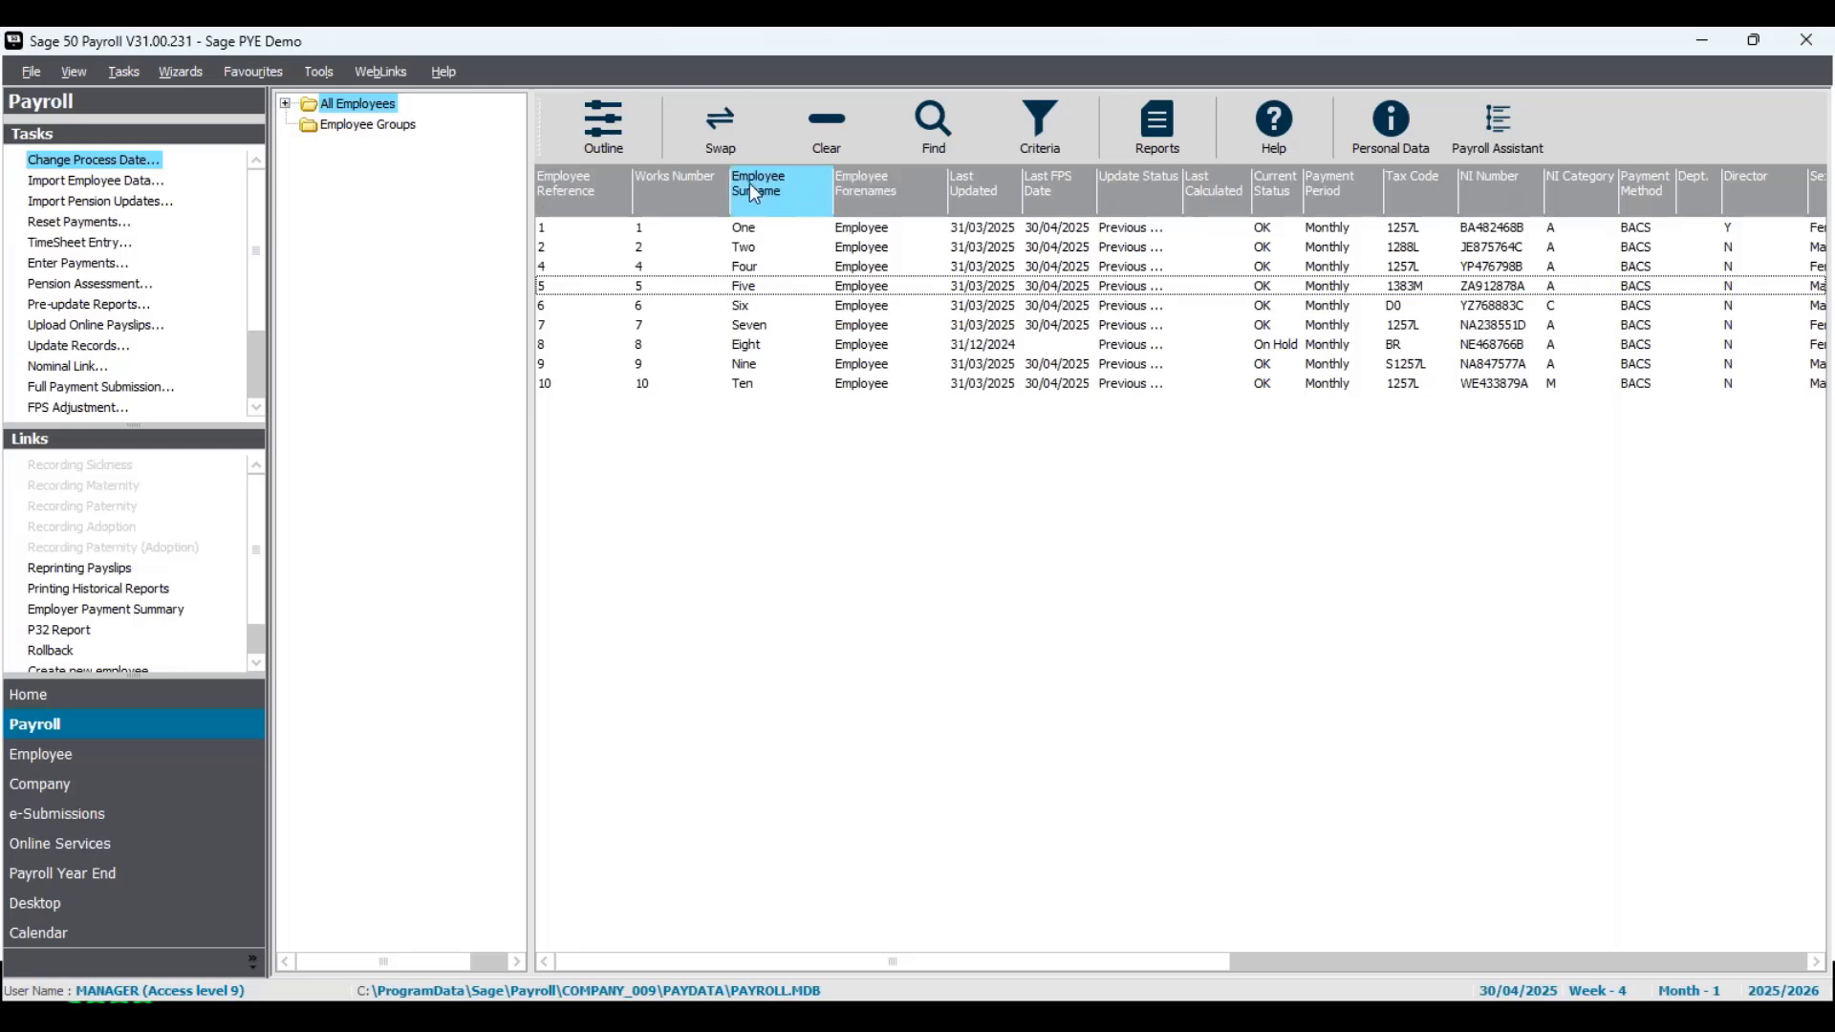
click(723, 139)
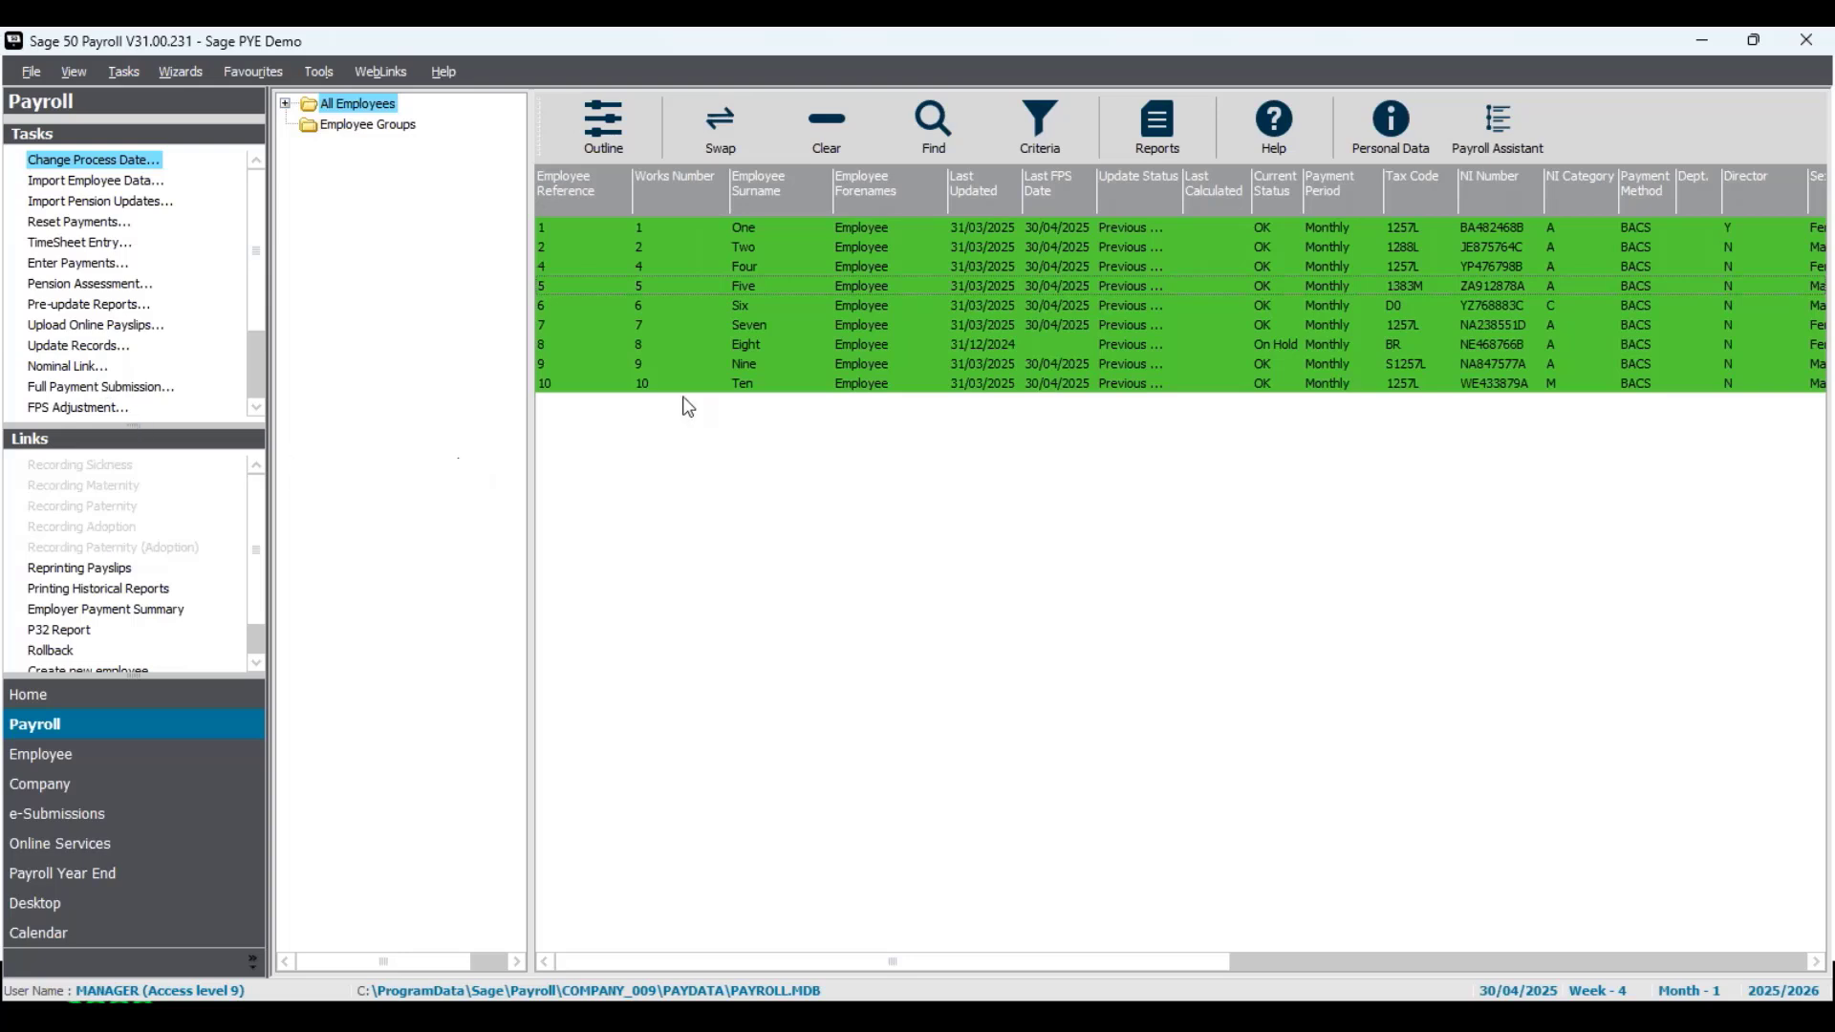
click(830, 123)
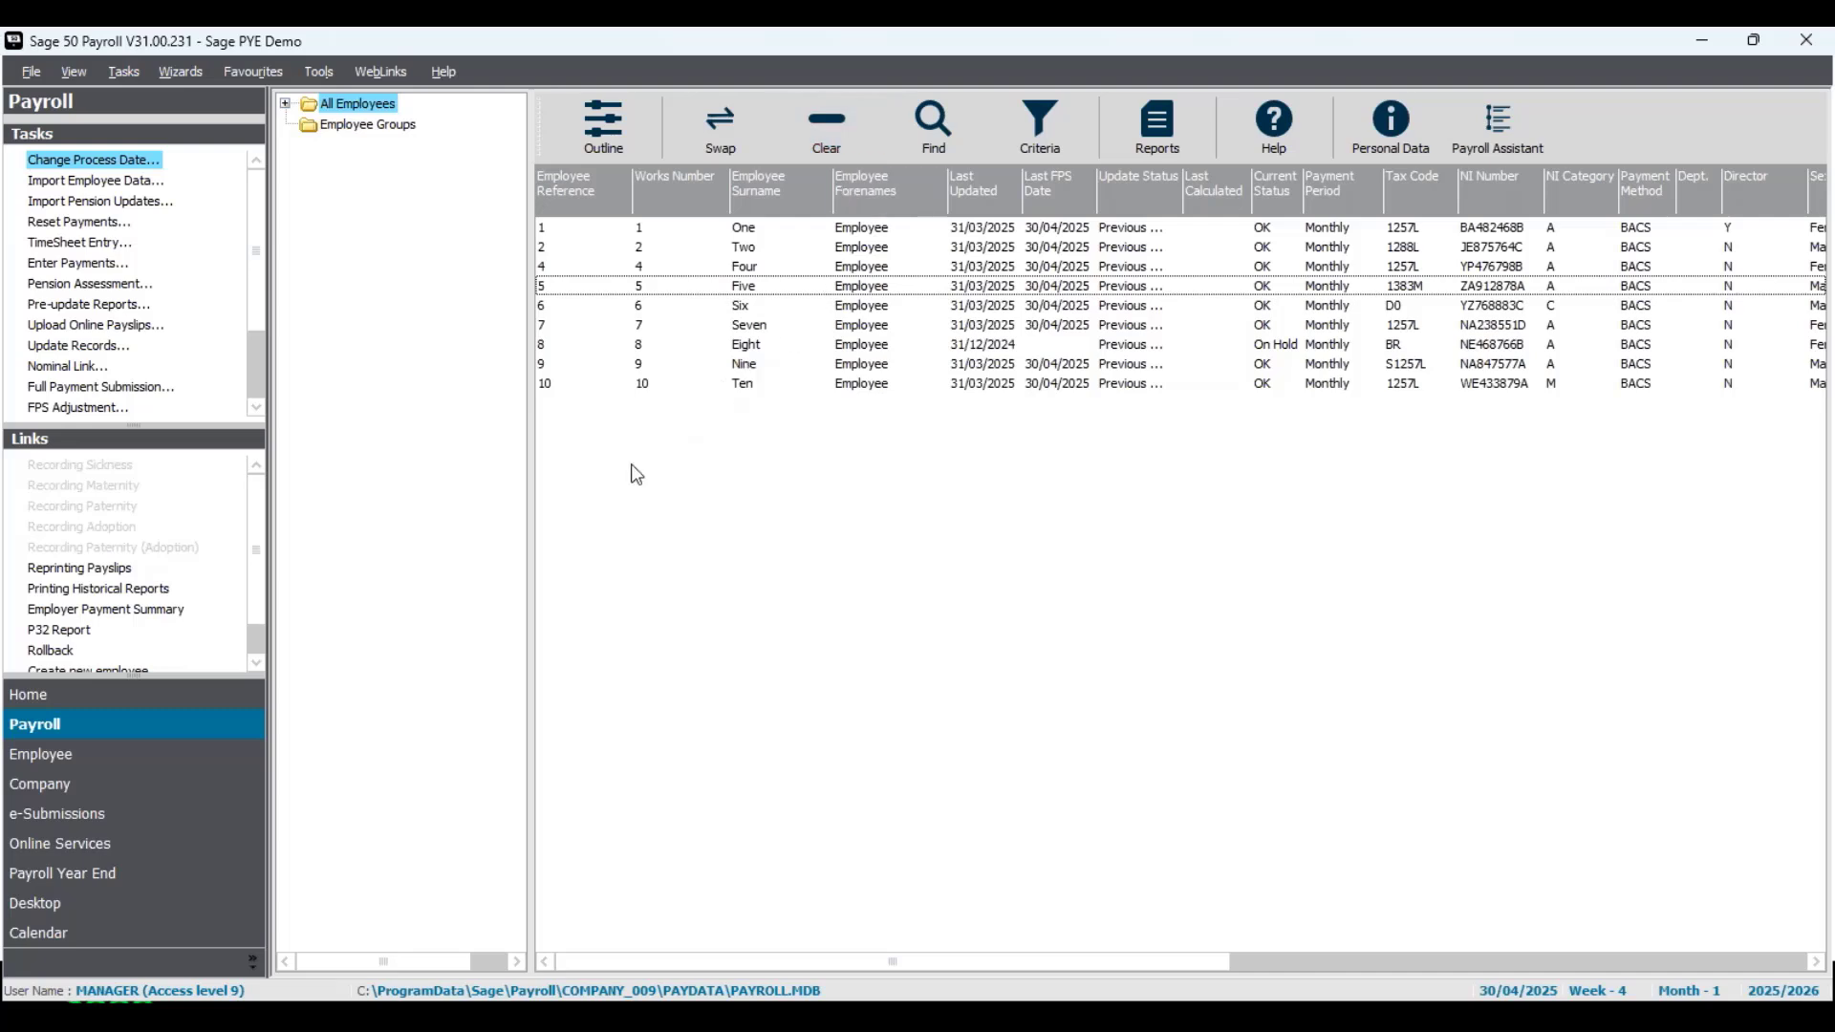
- Restore the Data Files from month012526postupdateSagePYEdemo.001 in the Corrections over year end folder
click(36, 76)
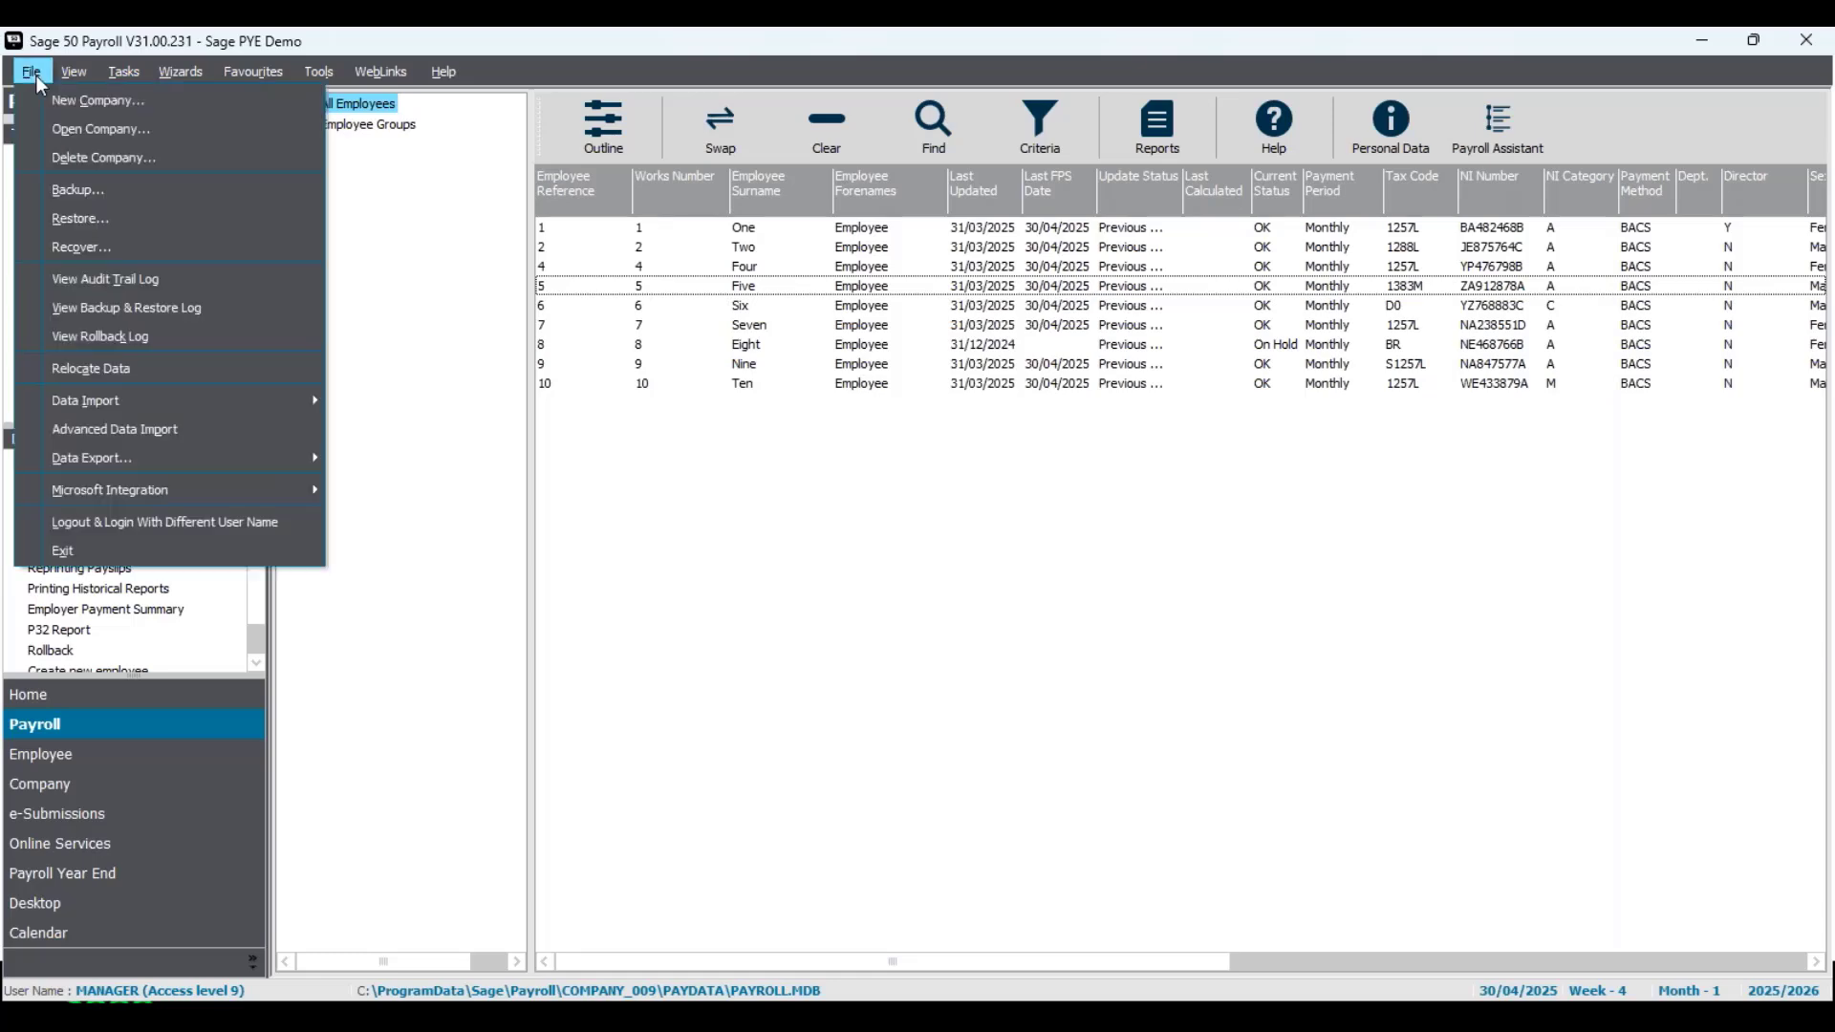
click(40, 218)
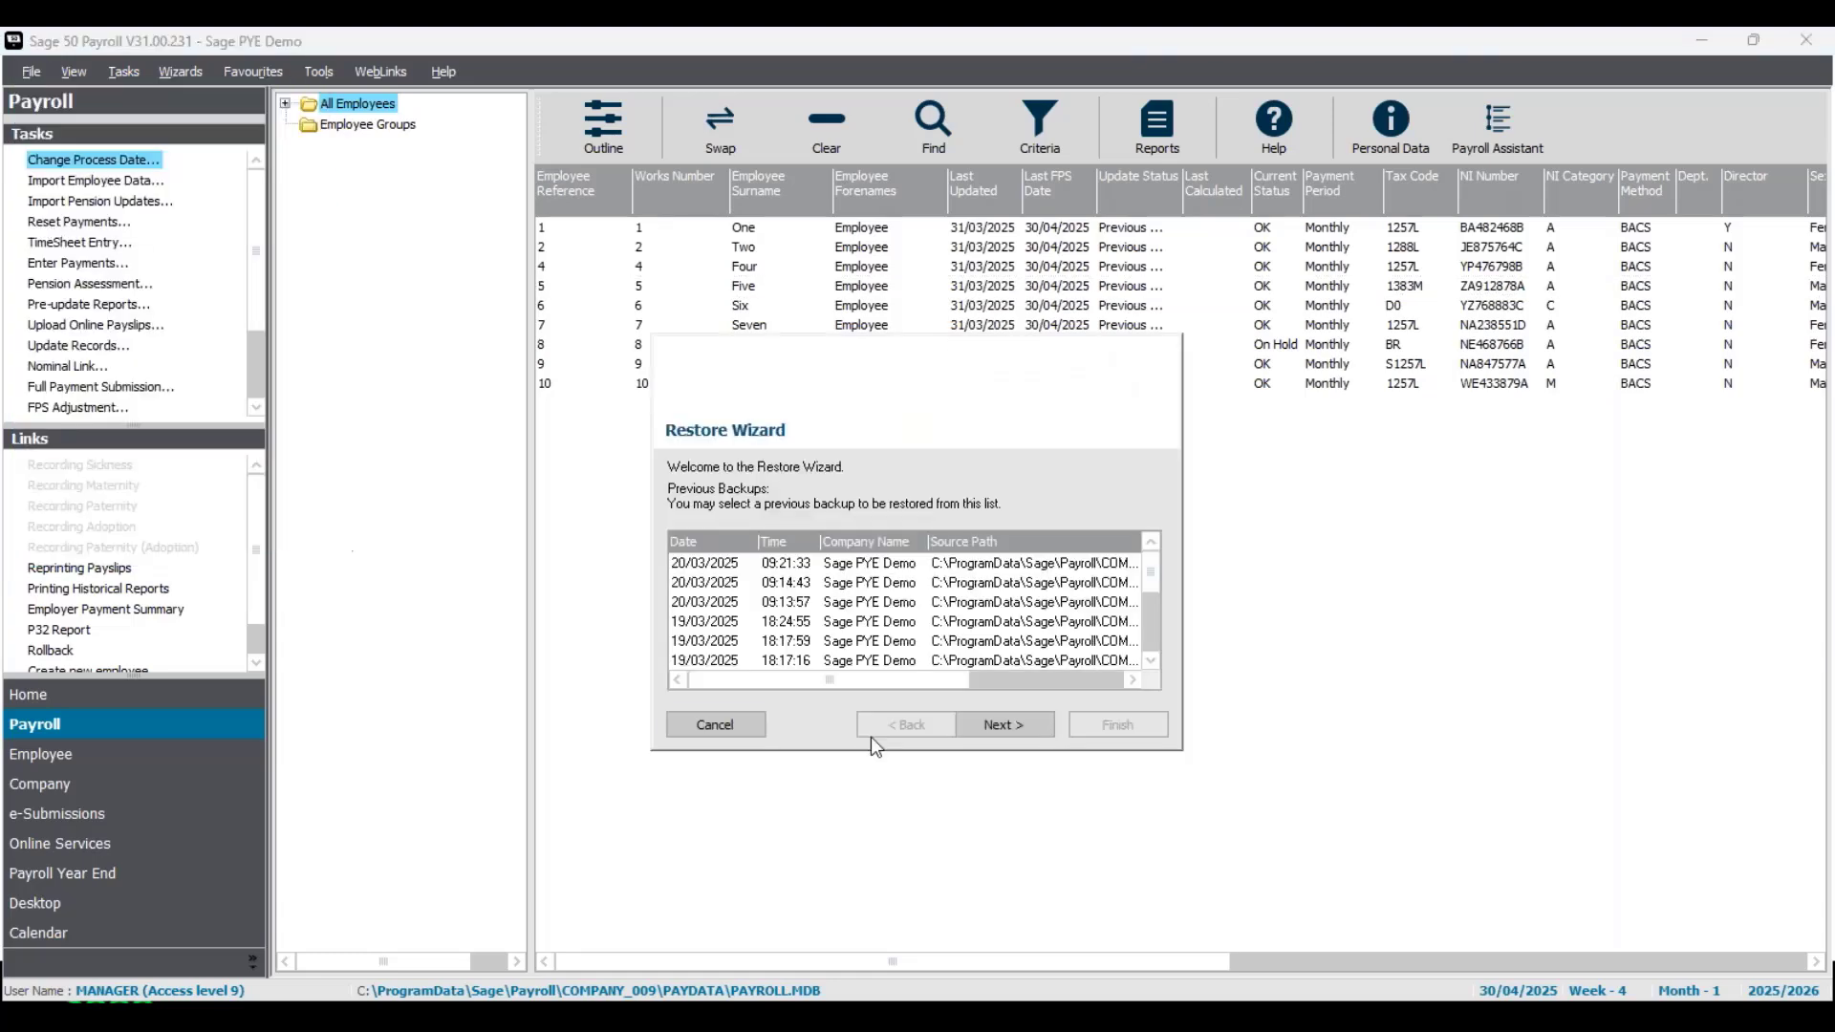
click(1028, 724)
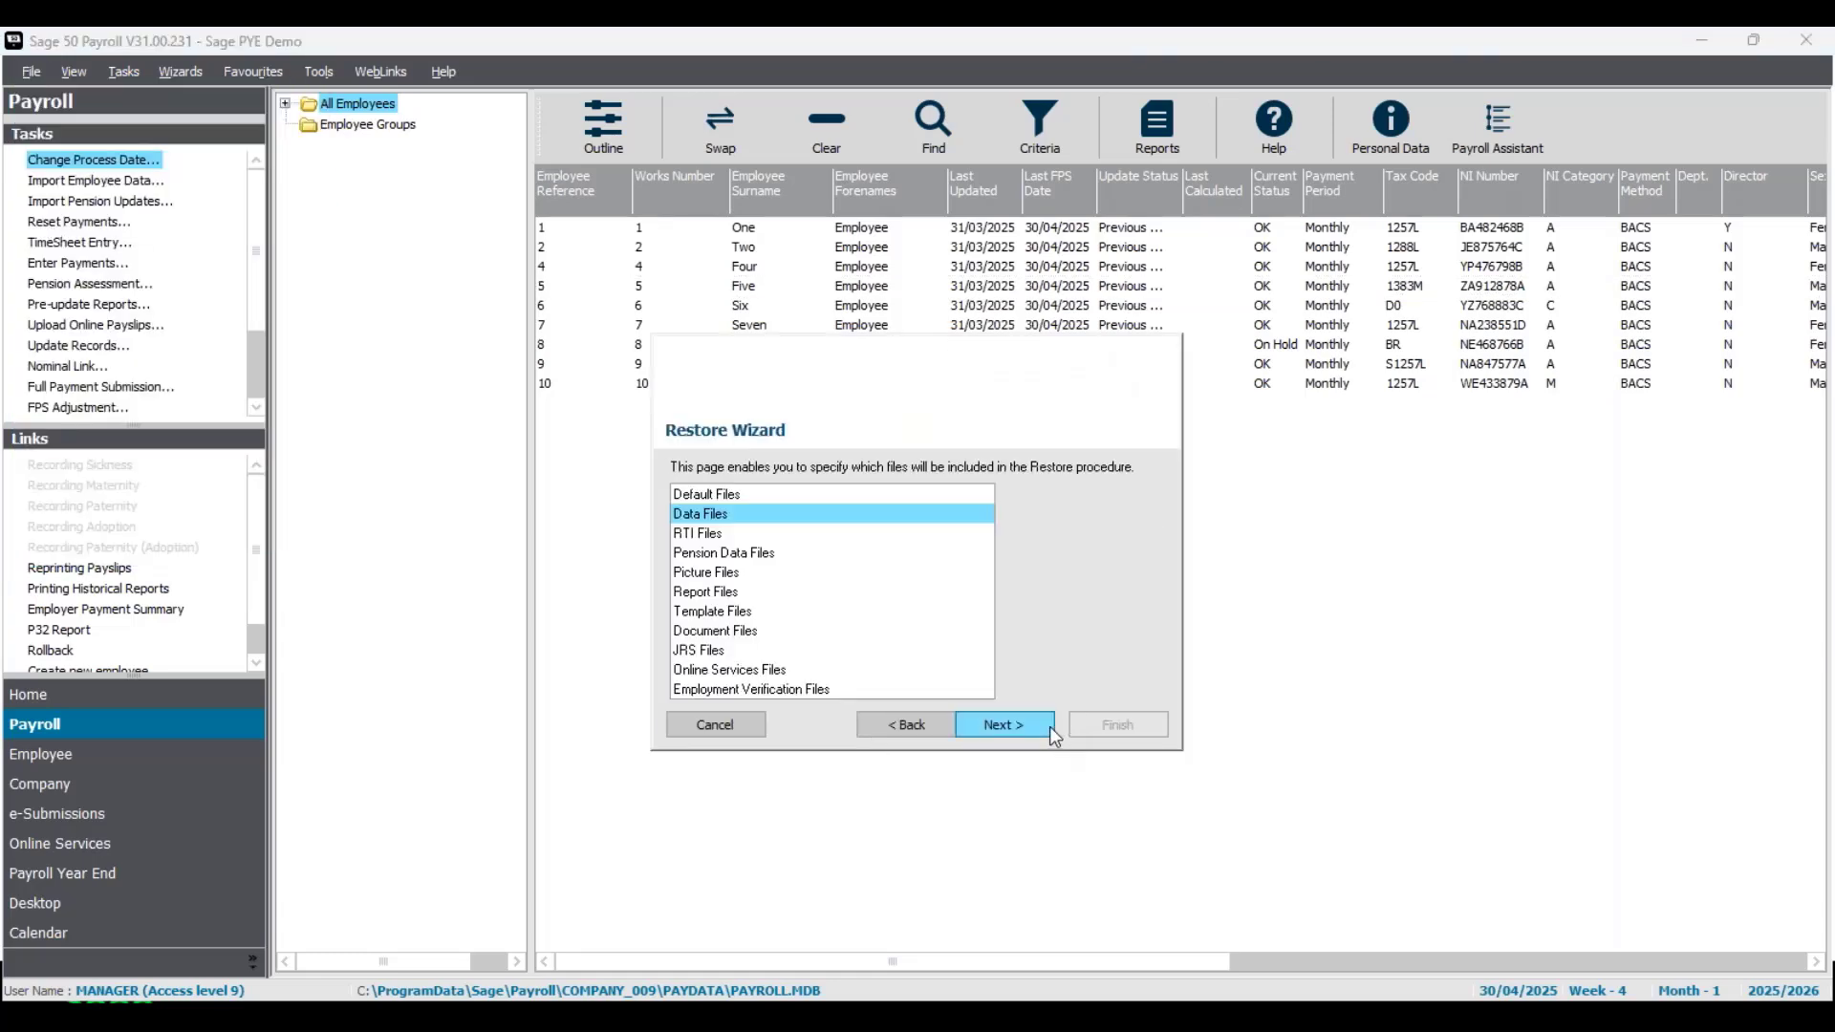
click(1050, 726)
click(1118, 609)
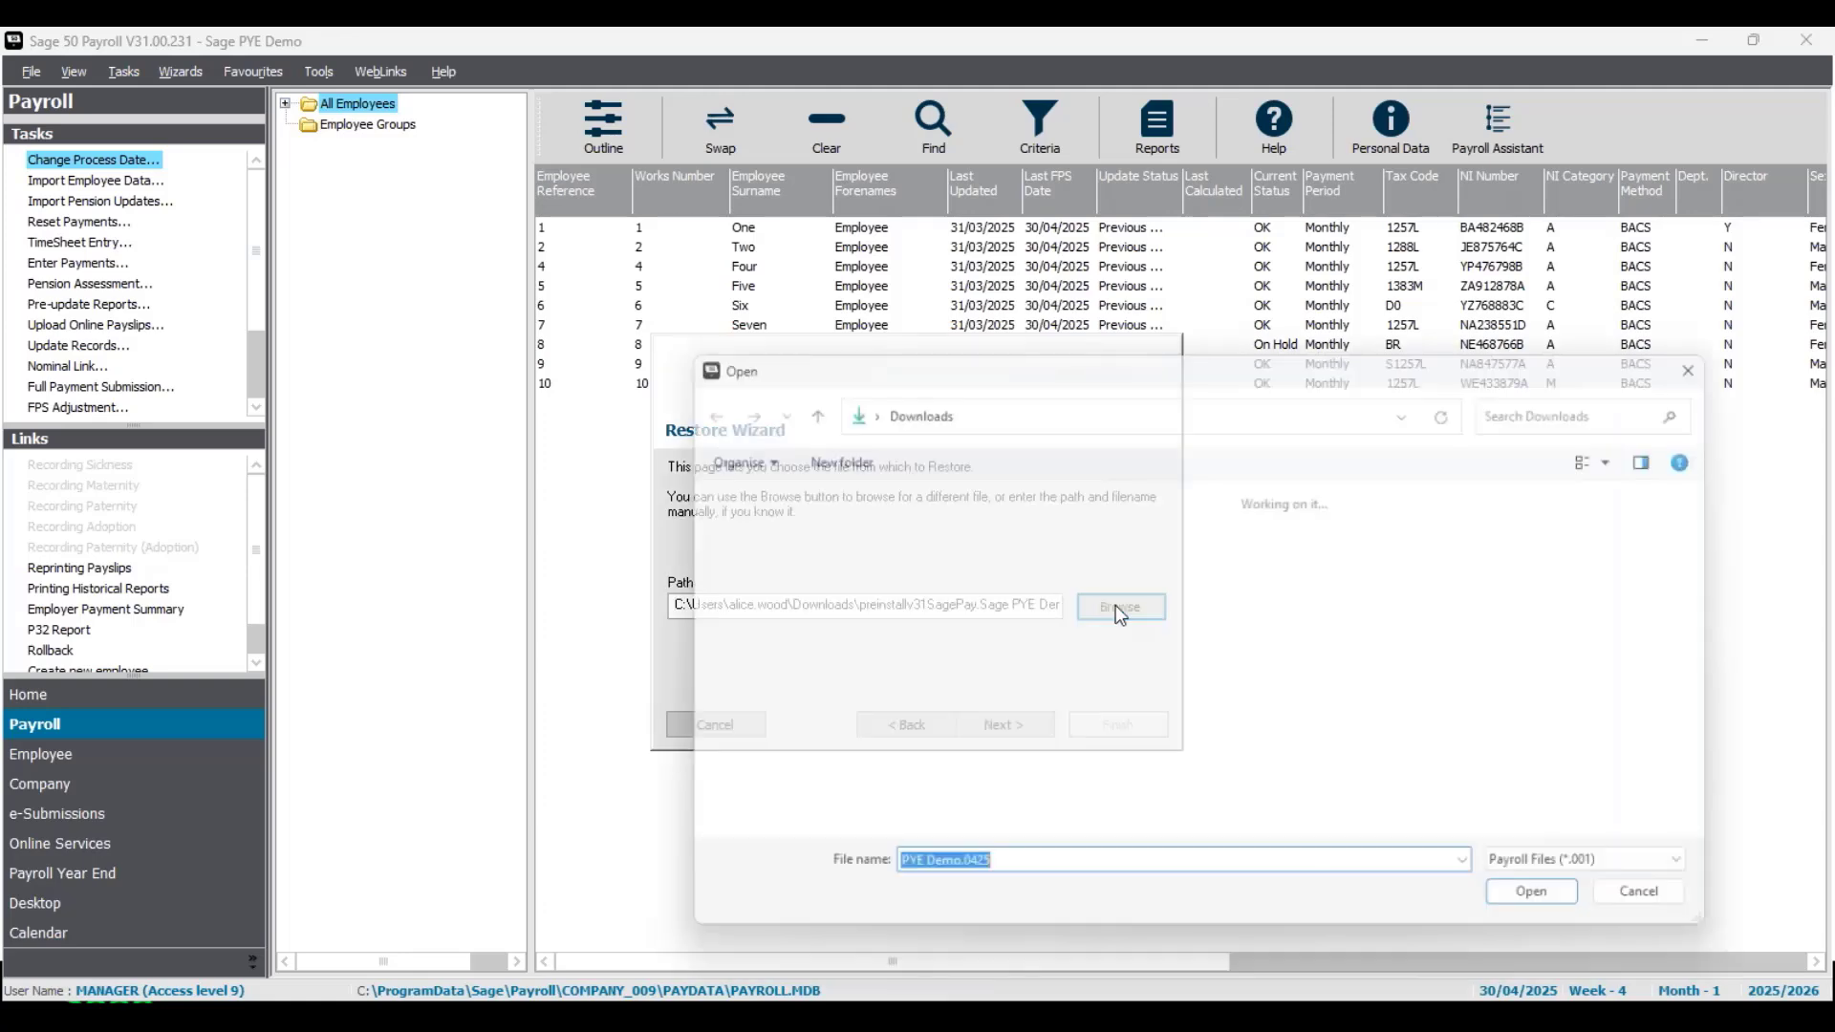
click(763, 755)
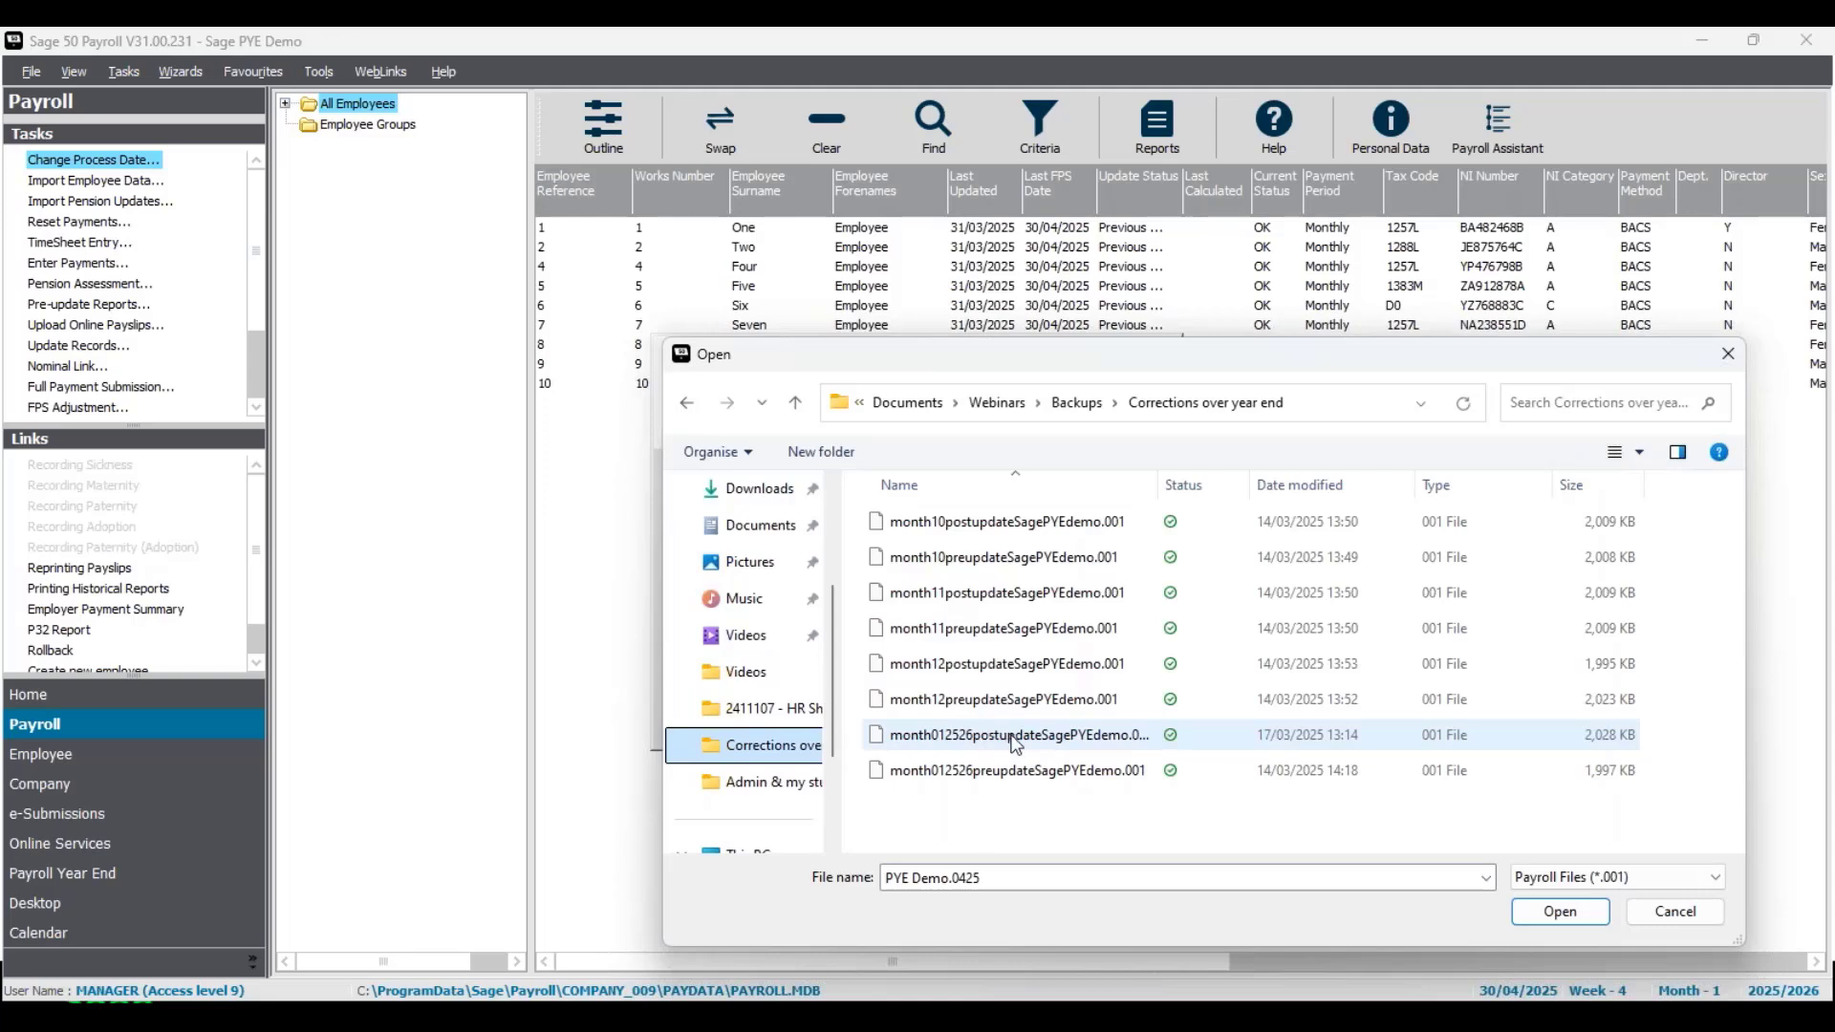
click(1011, 741)
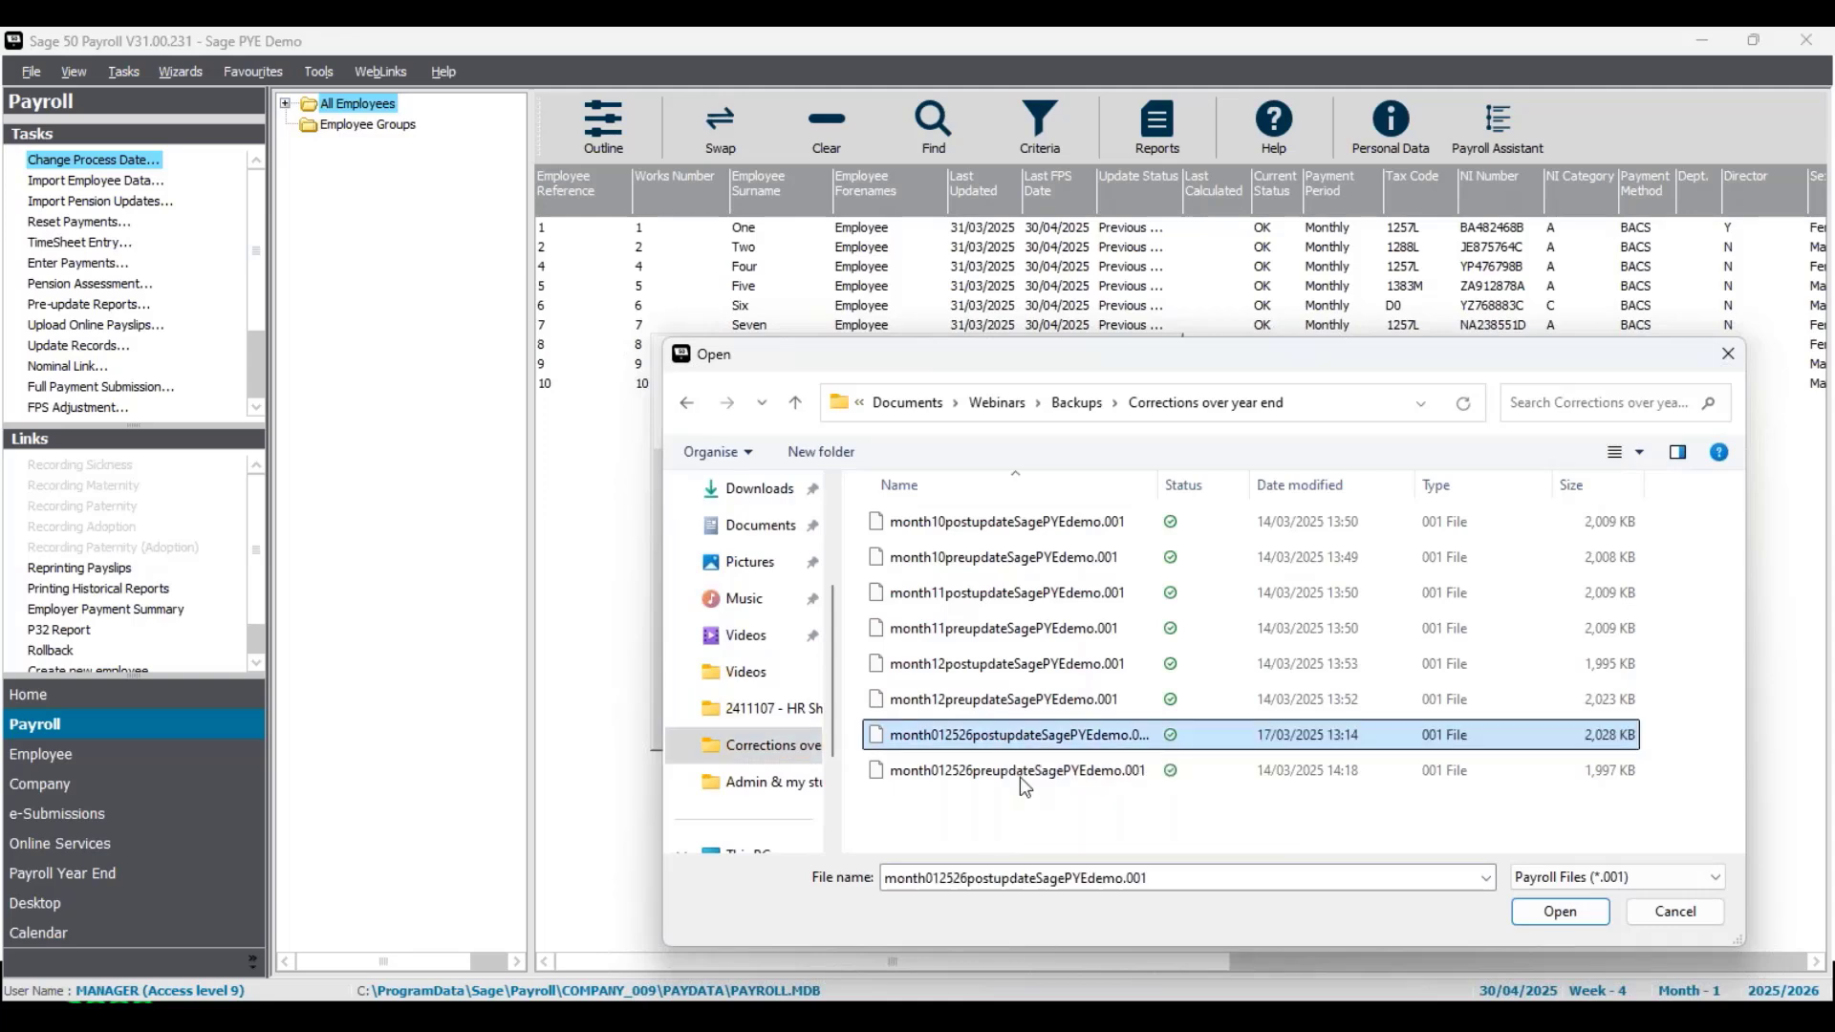
click(1589, 916)
click(1044, 730)
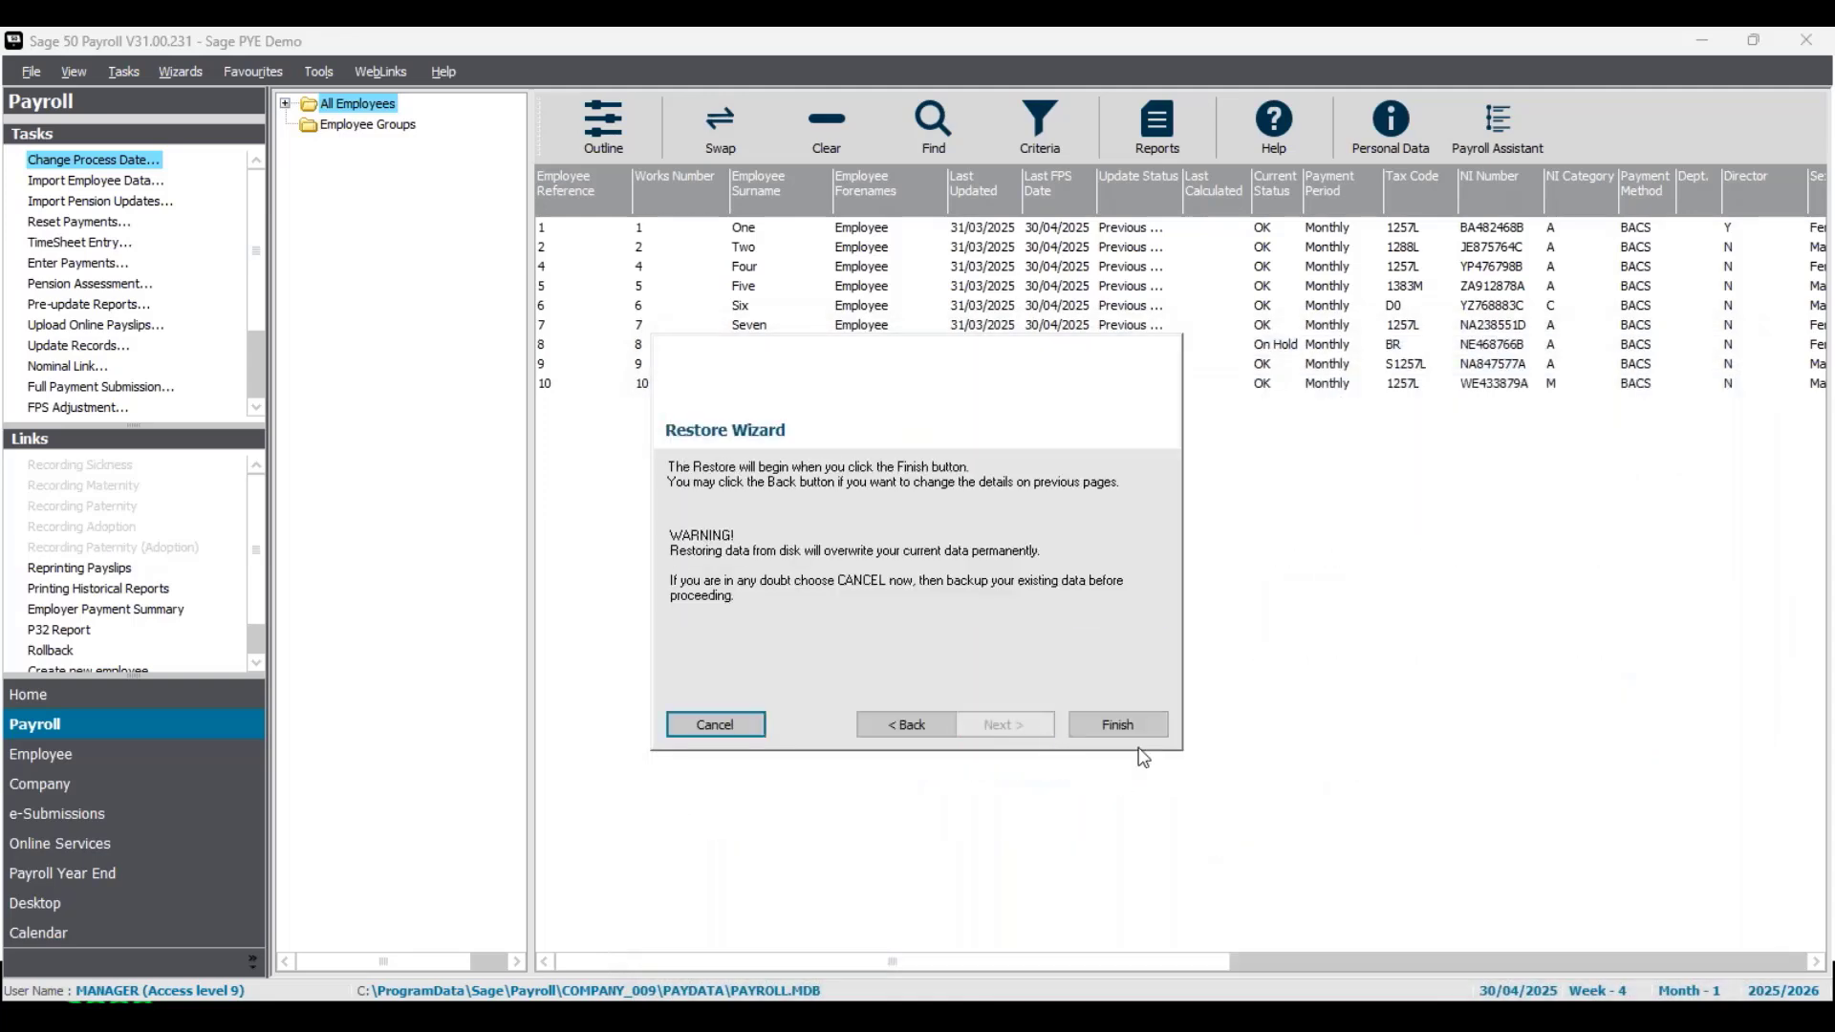
click(1137, 728)
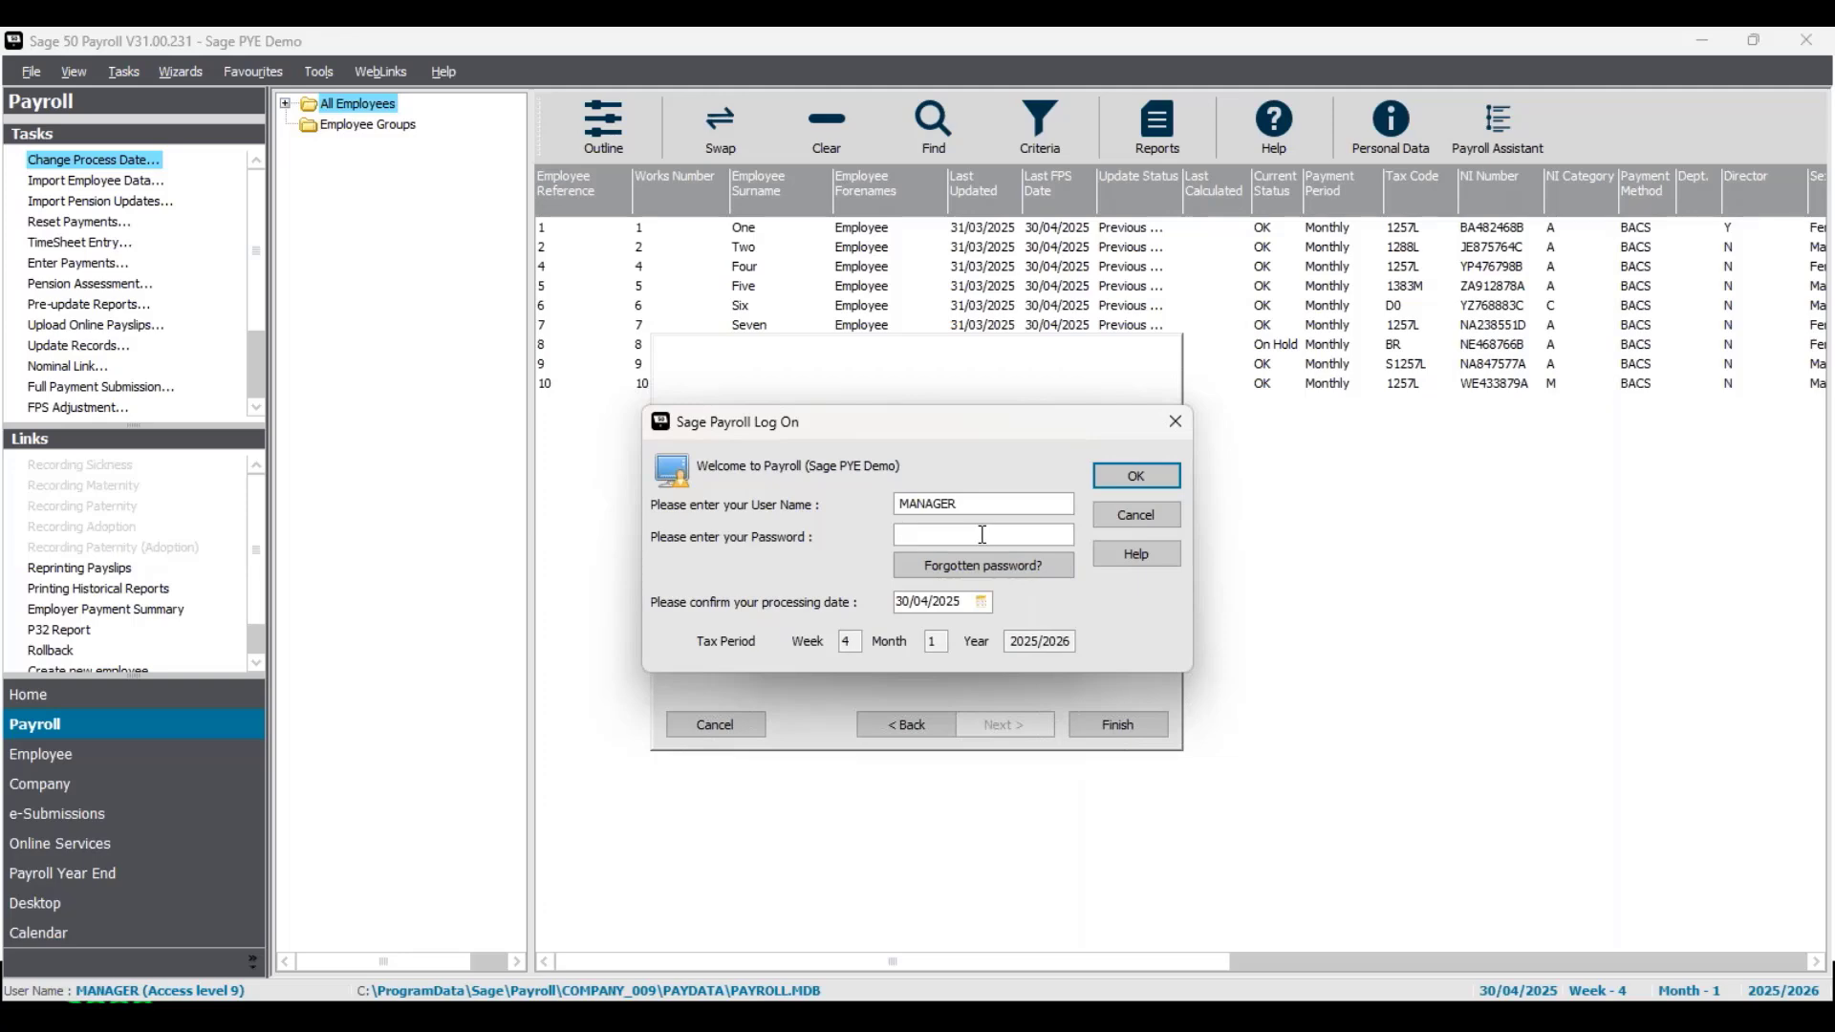
- Log on as MANAGER with the account password and dismiss the Payroll Advice Centre message
text(**)
key(Return)
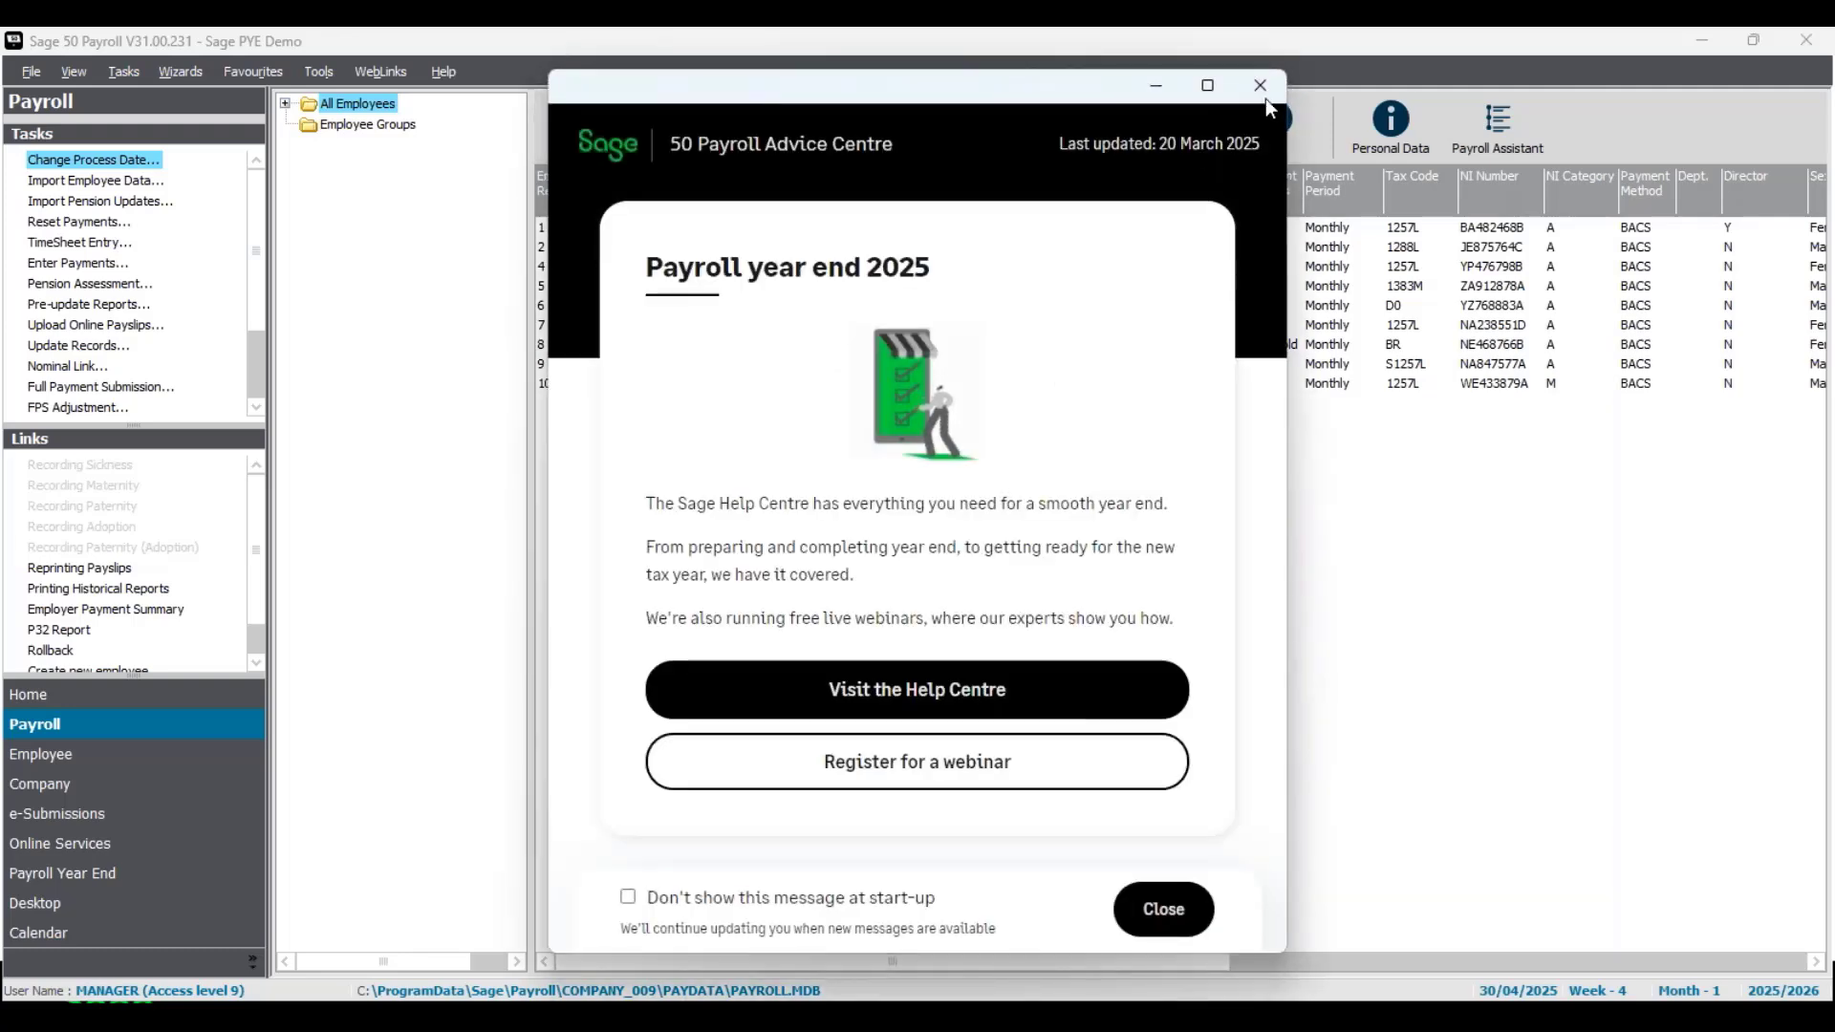
click(1258, 91)
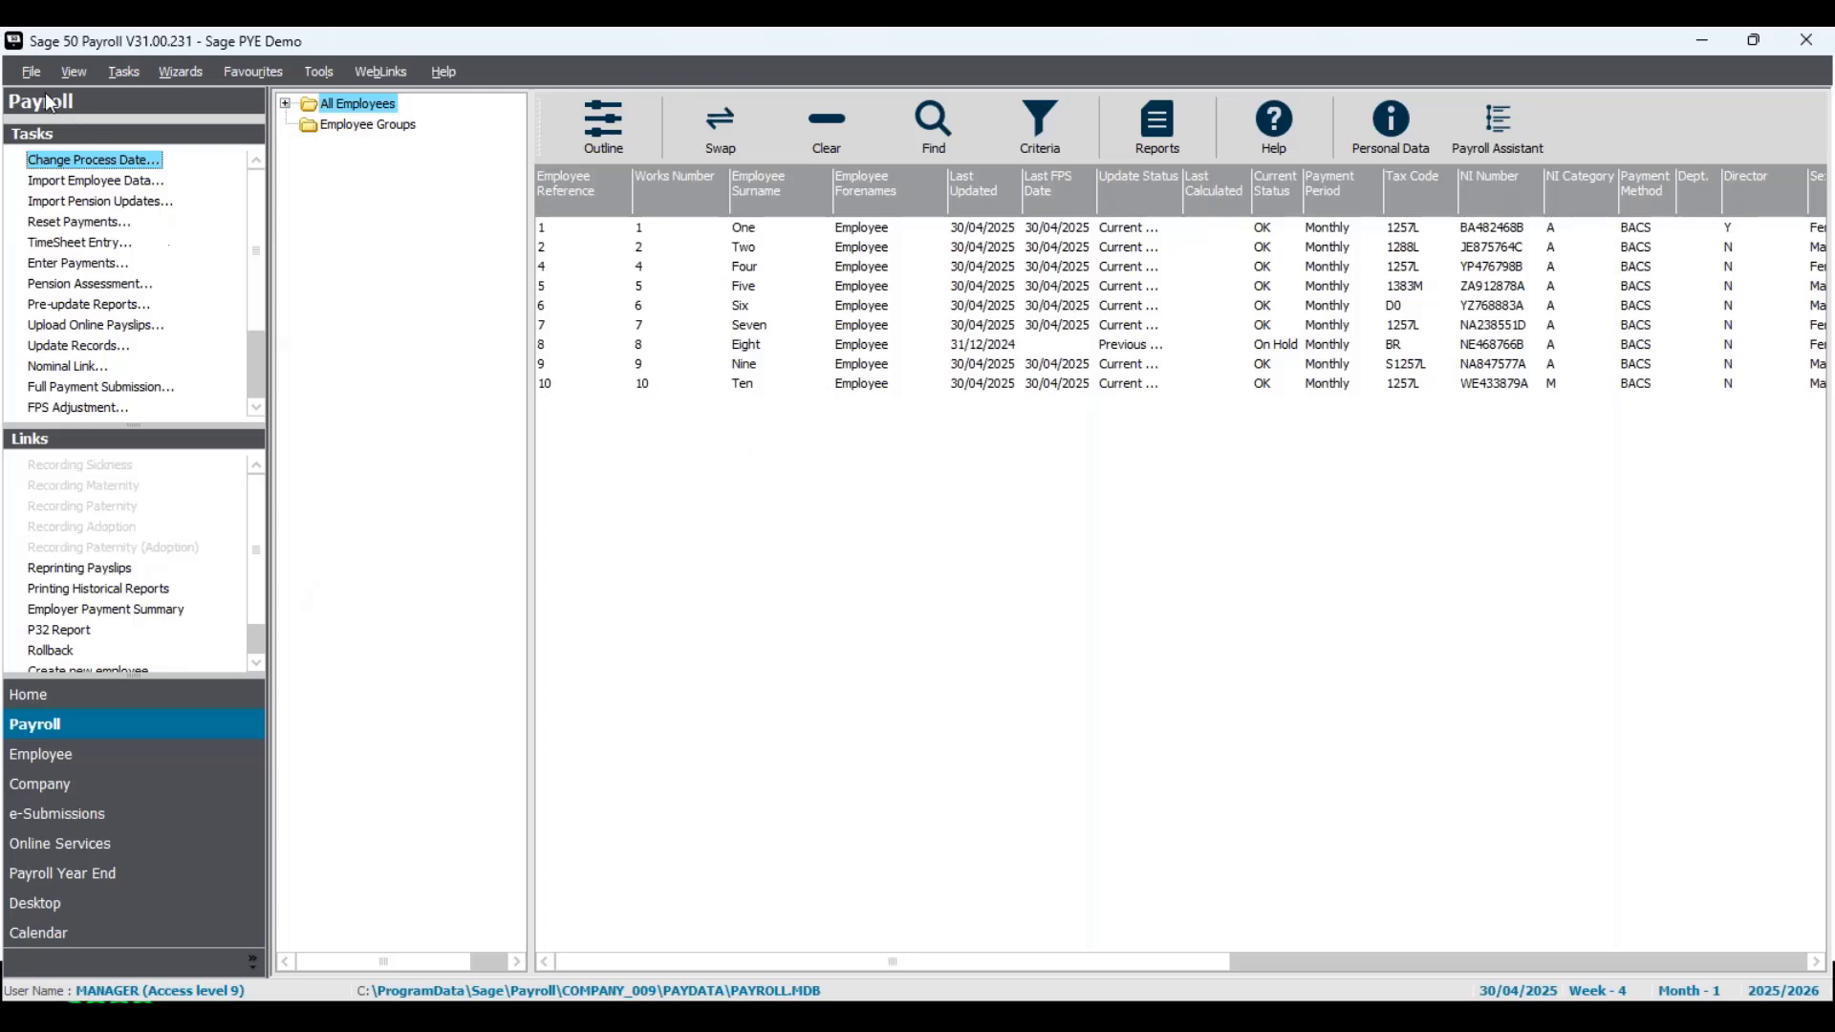
- Go through the Recover Wizard with the Tax Month 1 backup created 14/03/2025 14:16:59 and exit without recovering
click(30, 72)
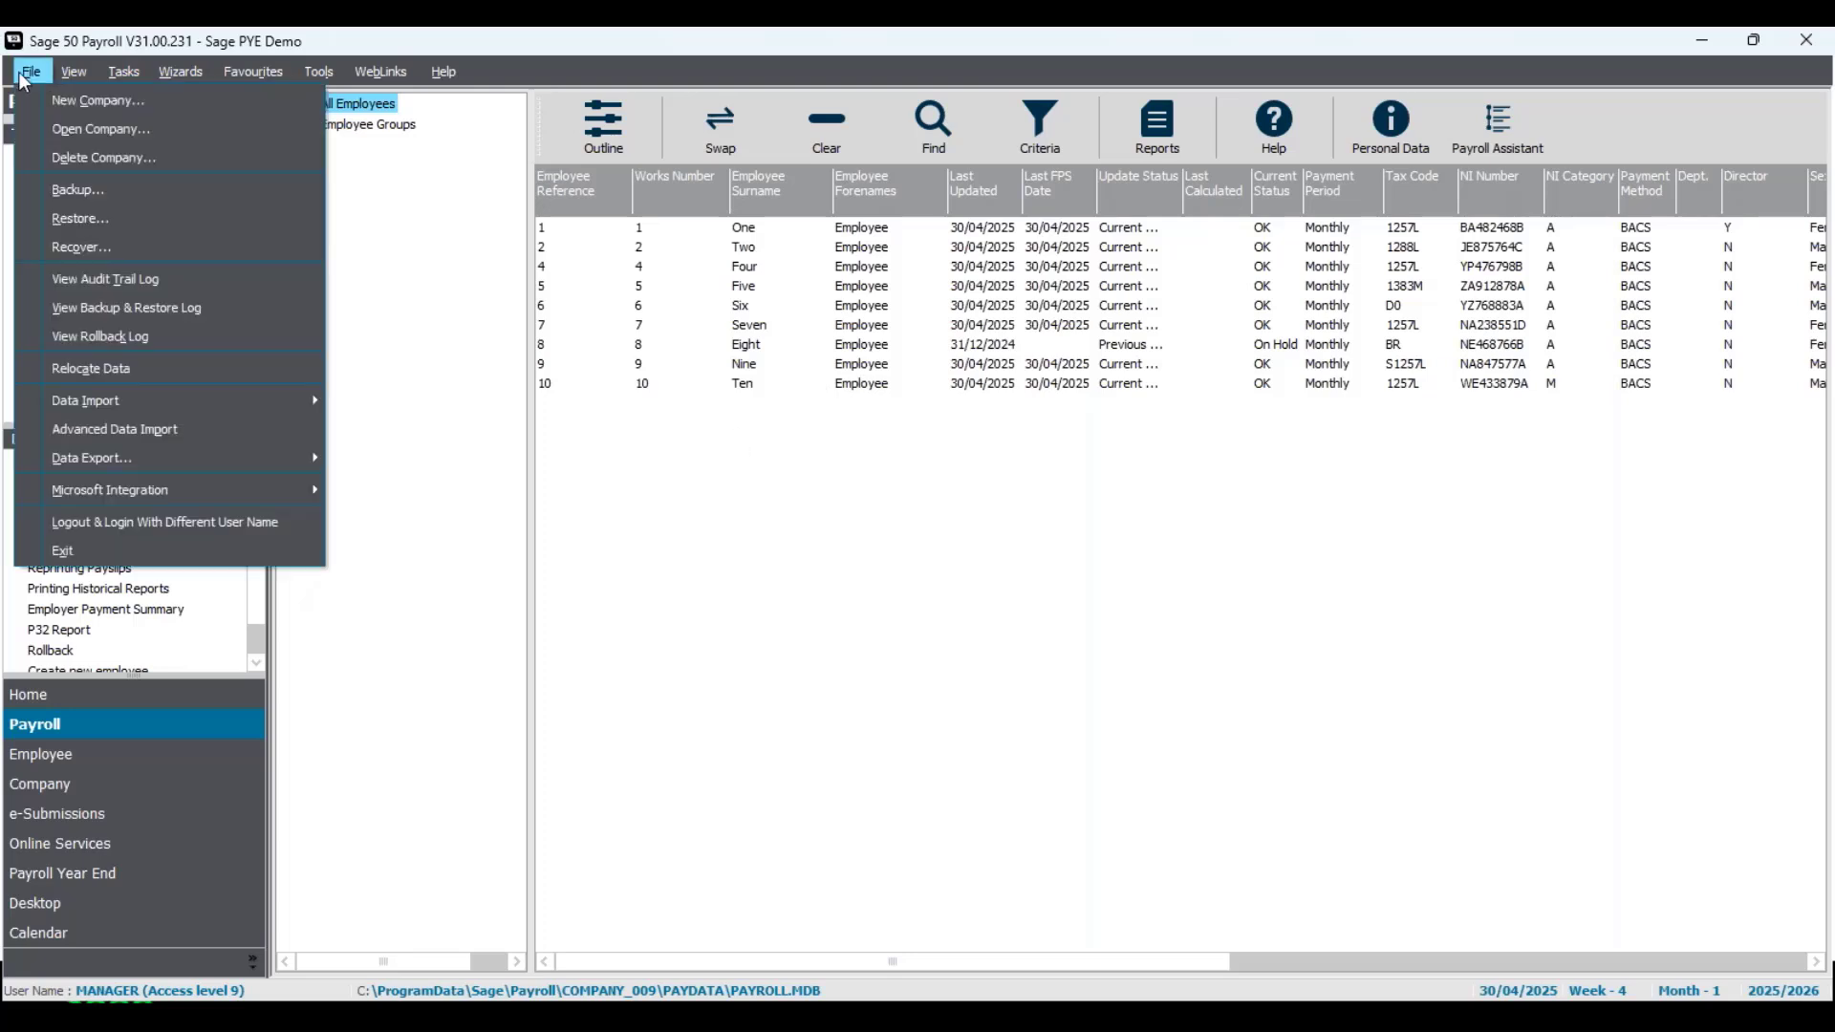
click(72, 251)
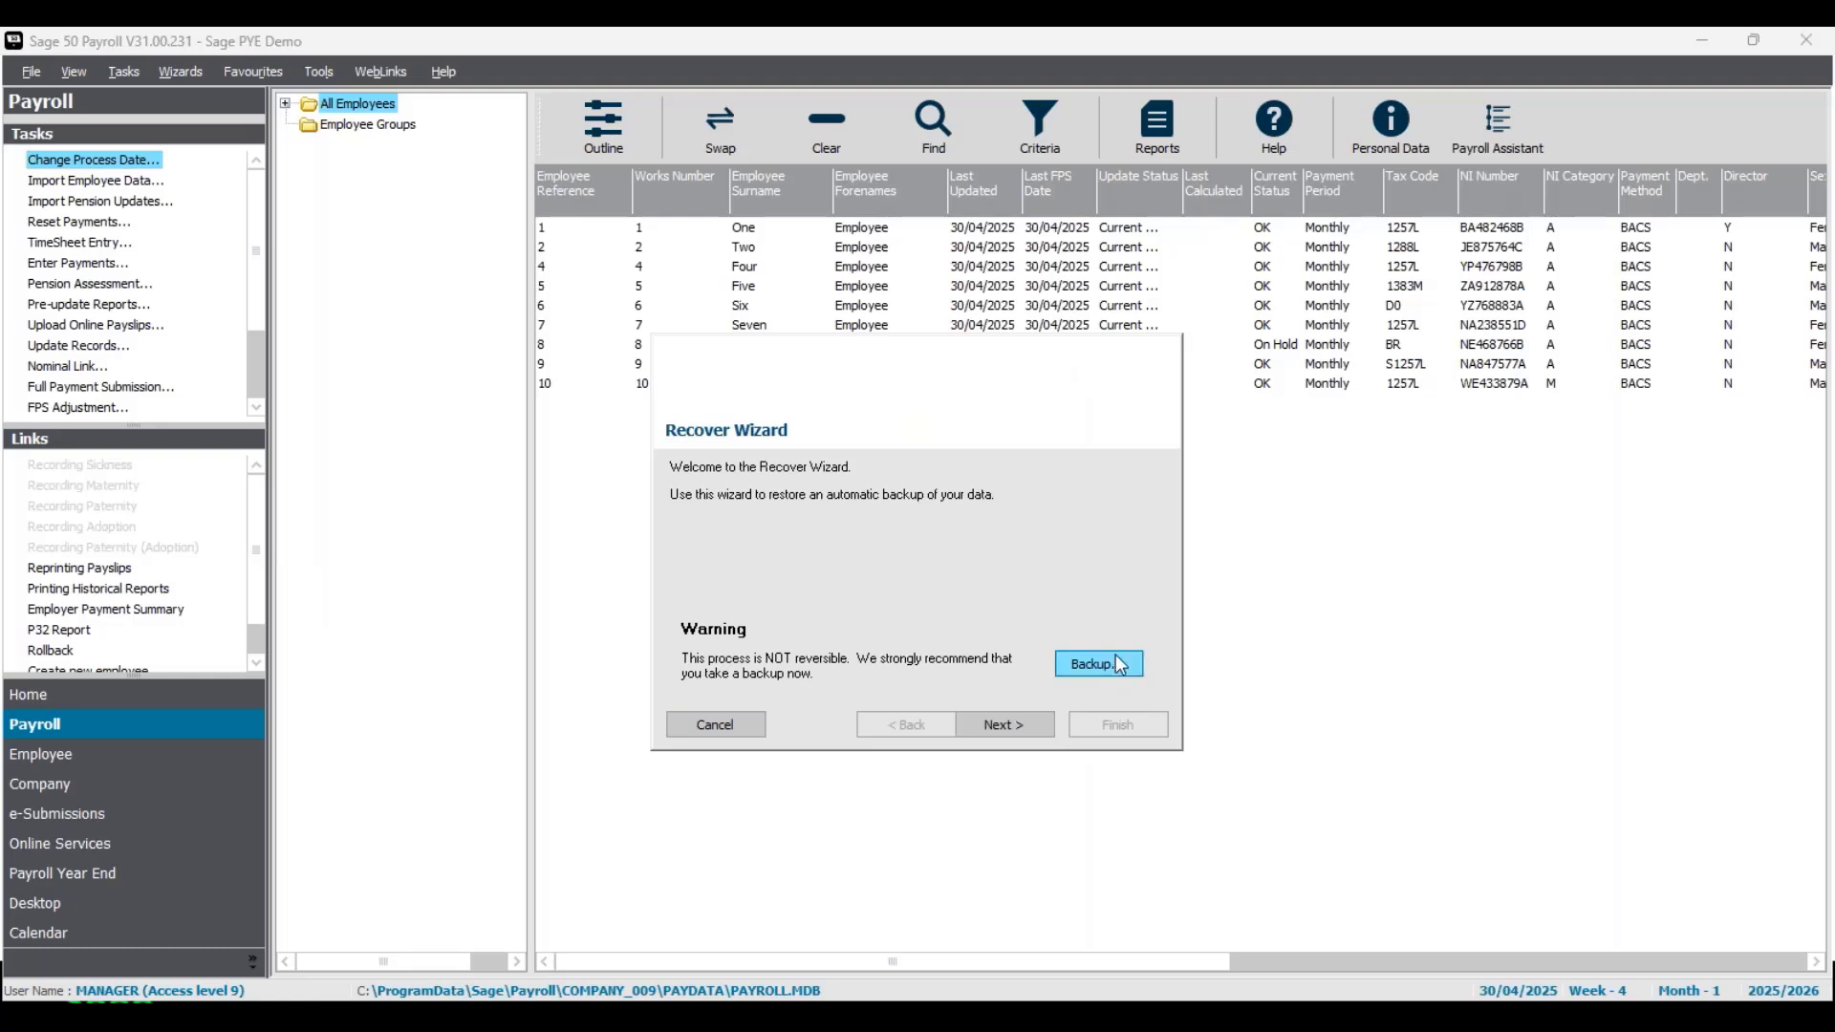
click(1118, 666)
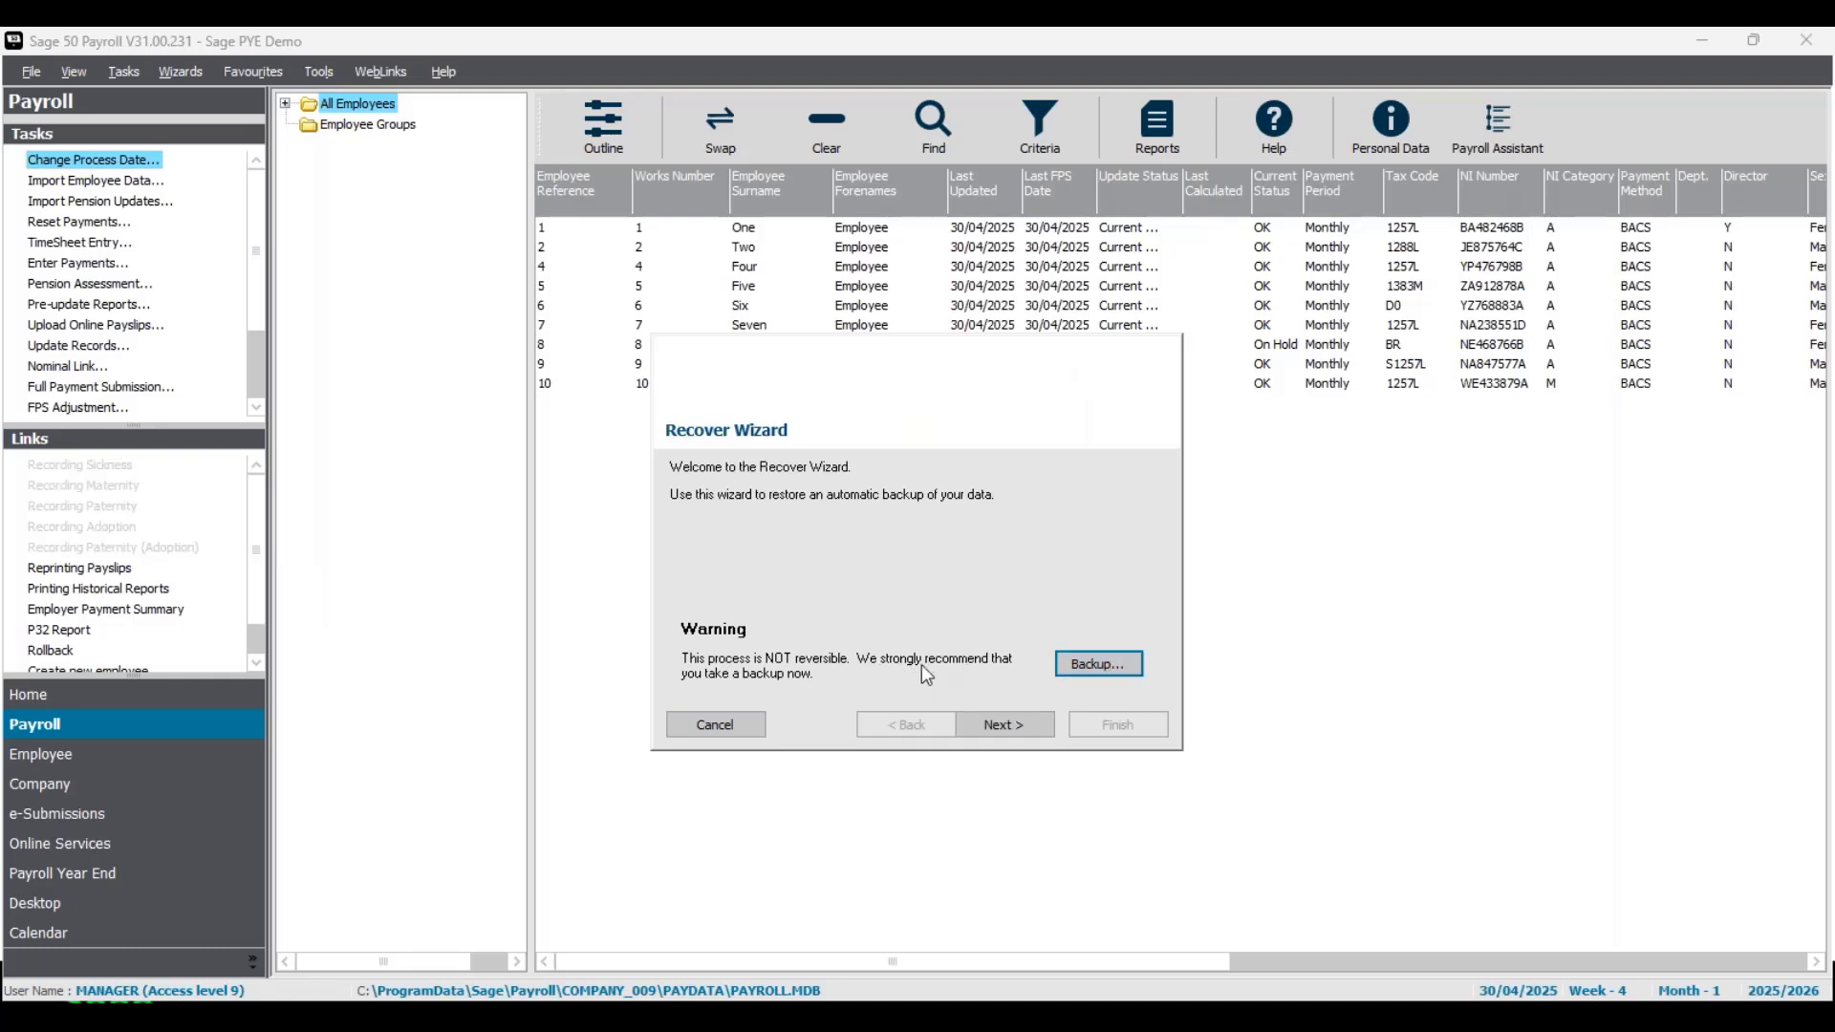
click(1004, 724)
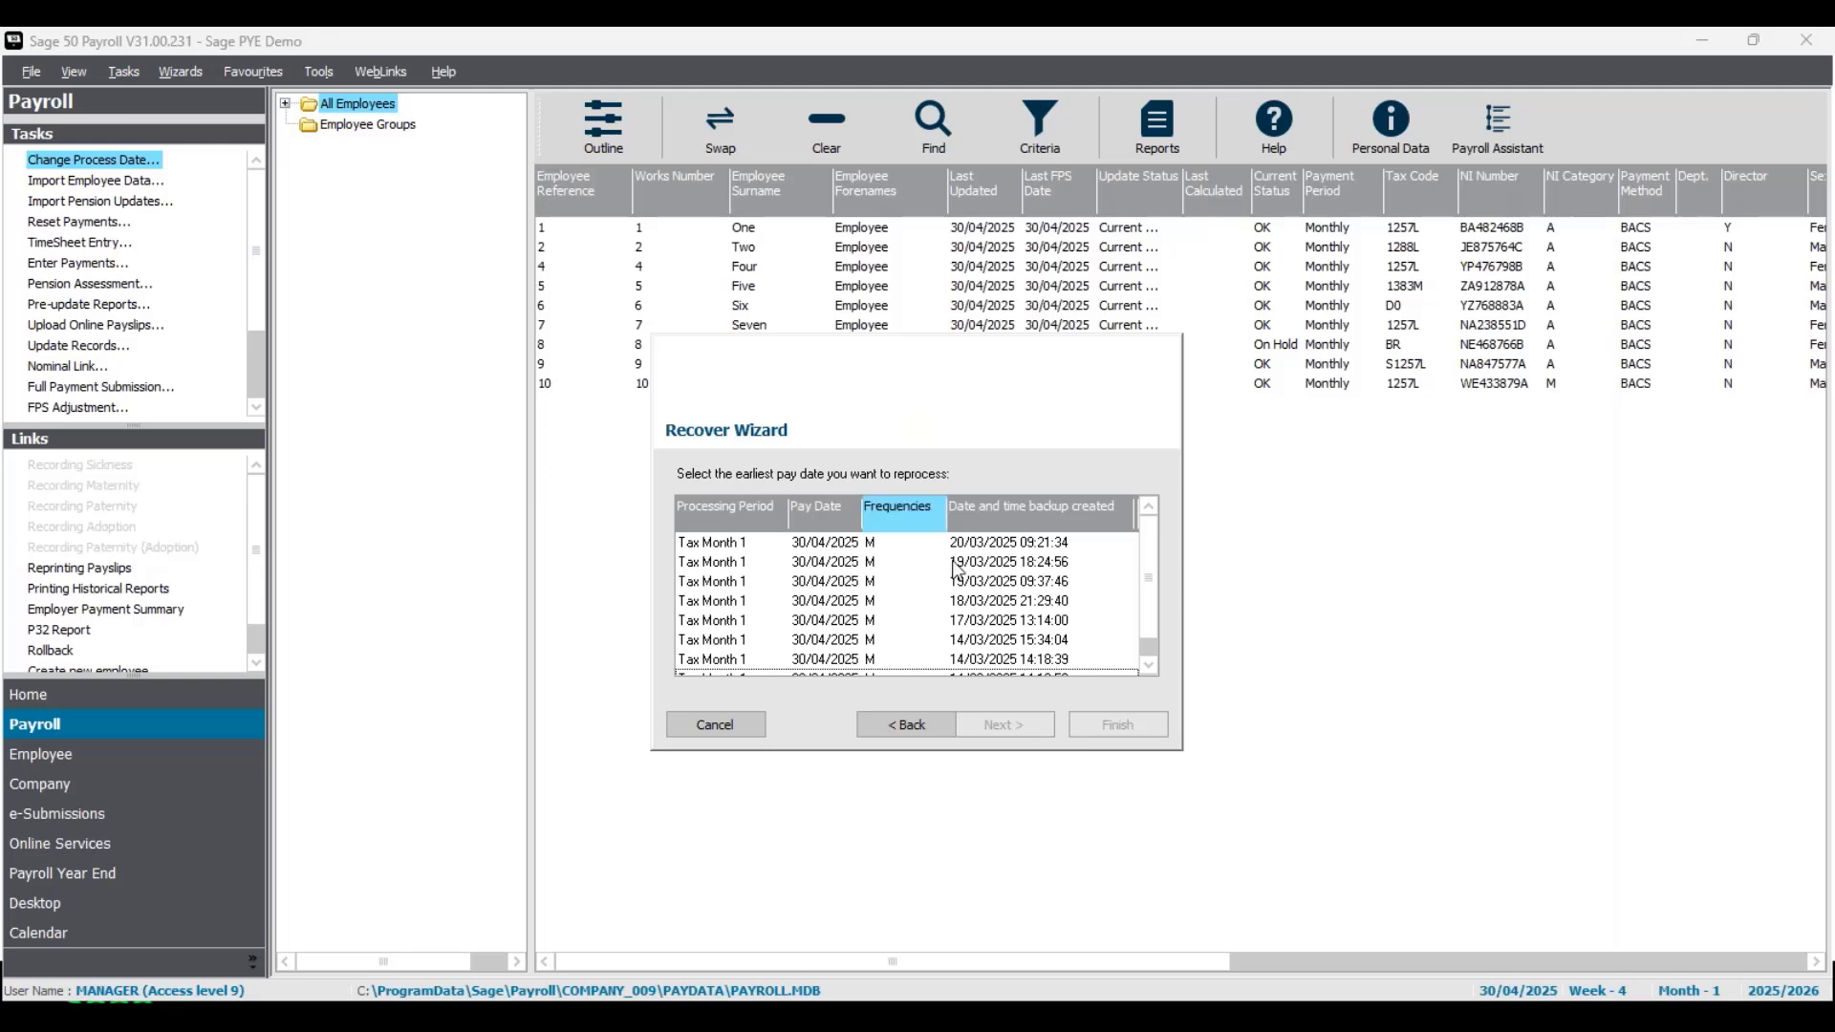
click(803, 672)
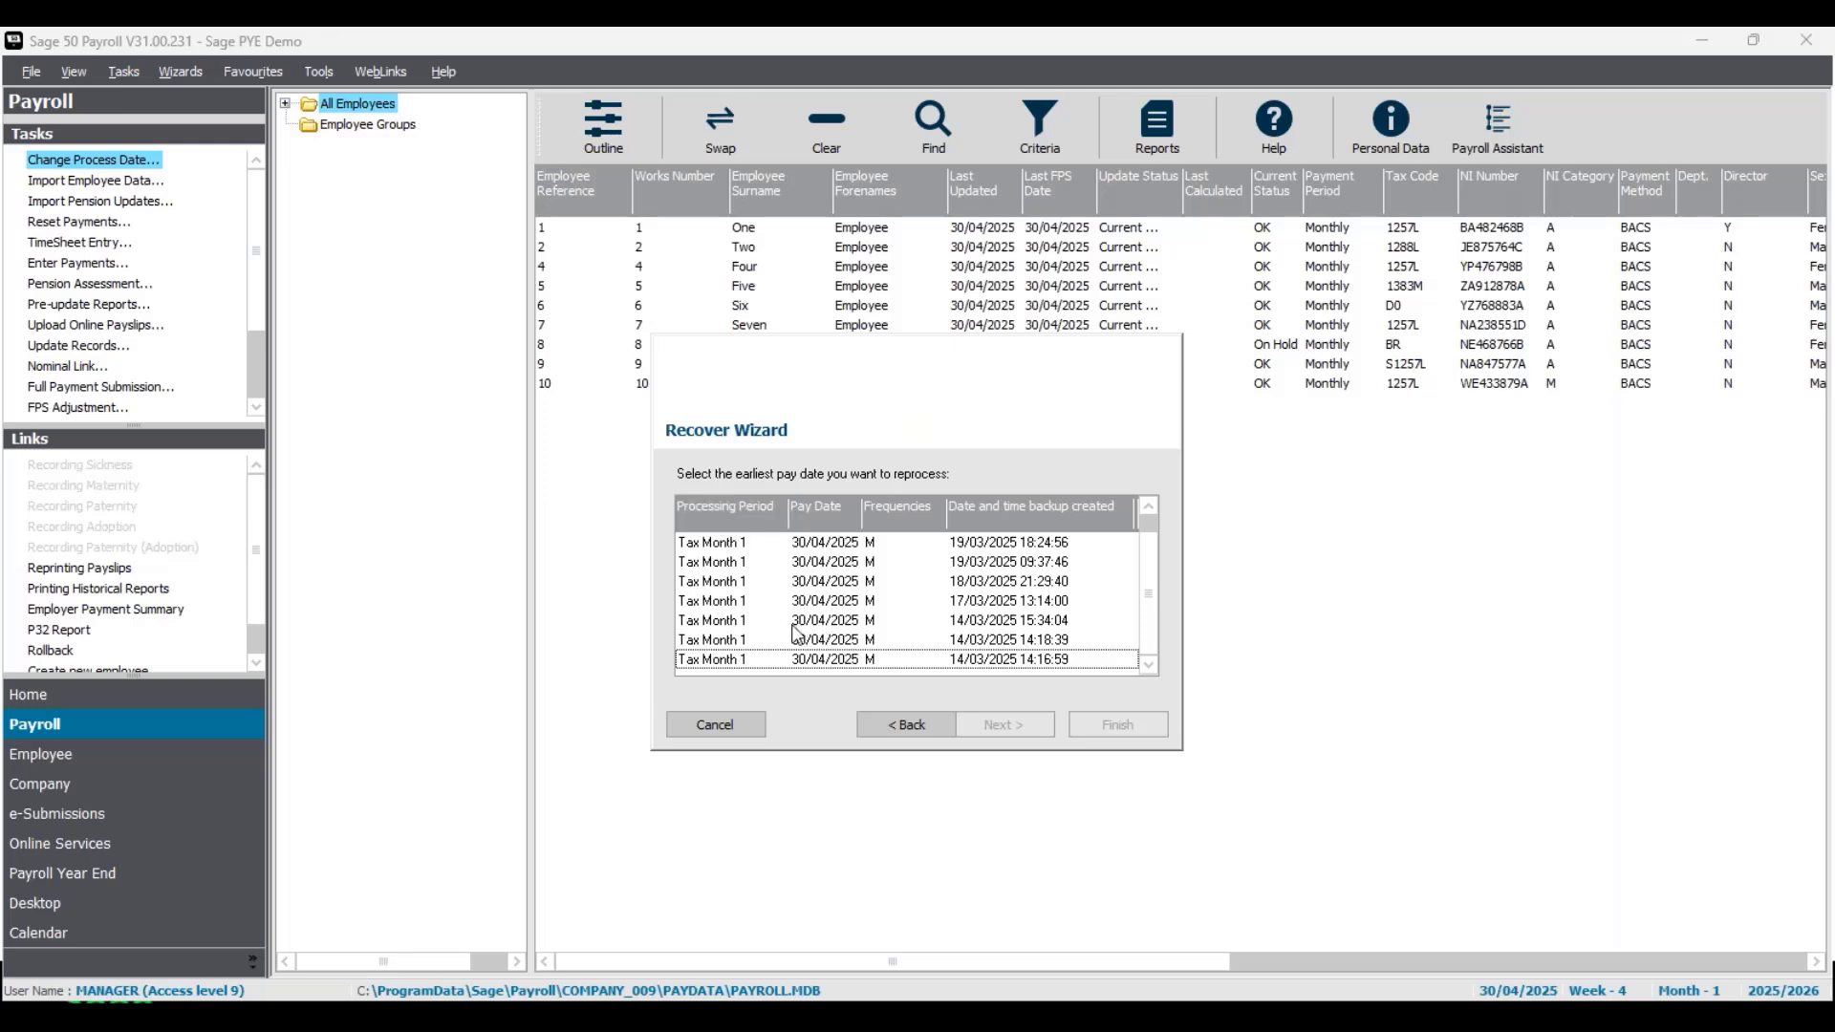
click(815, 669)
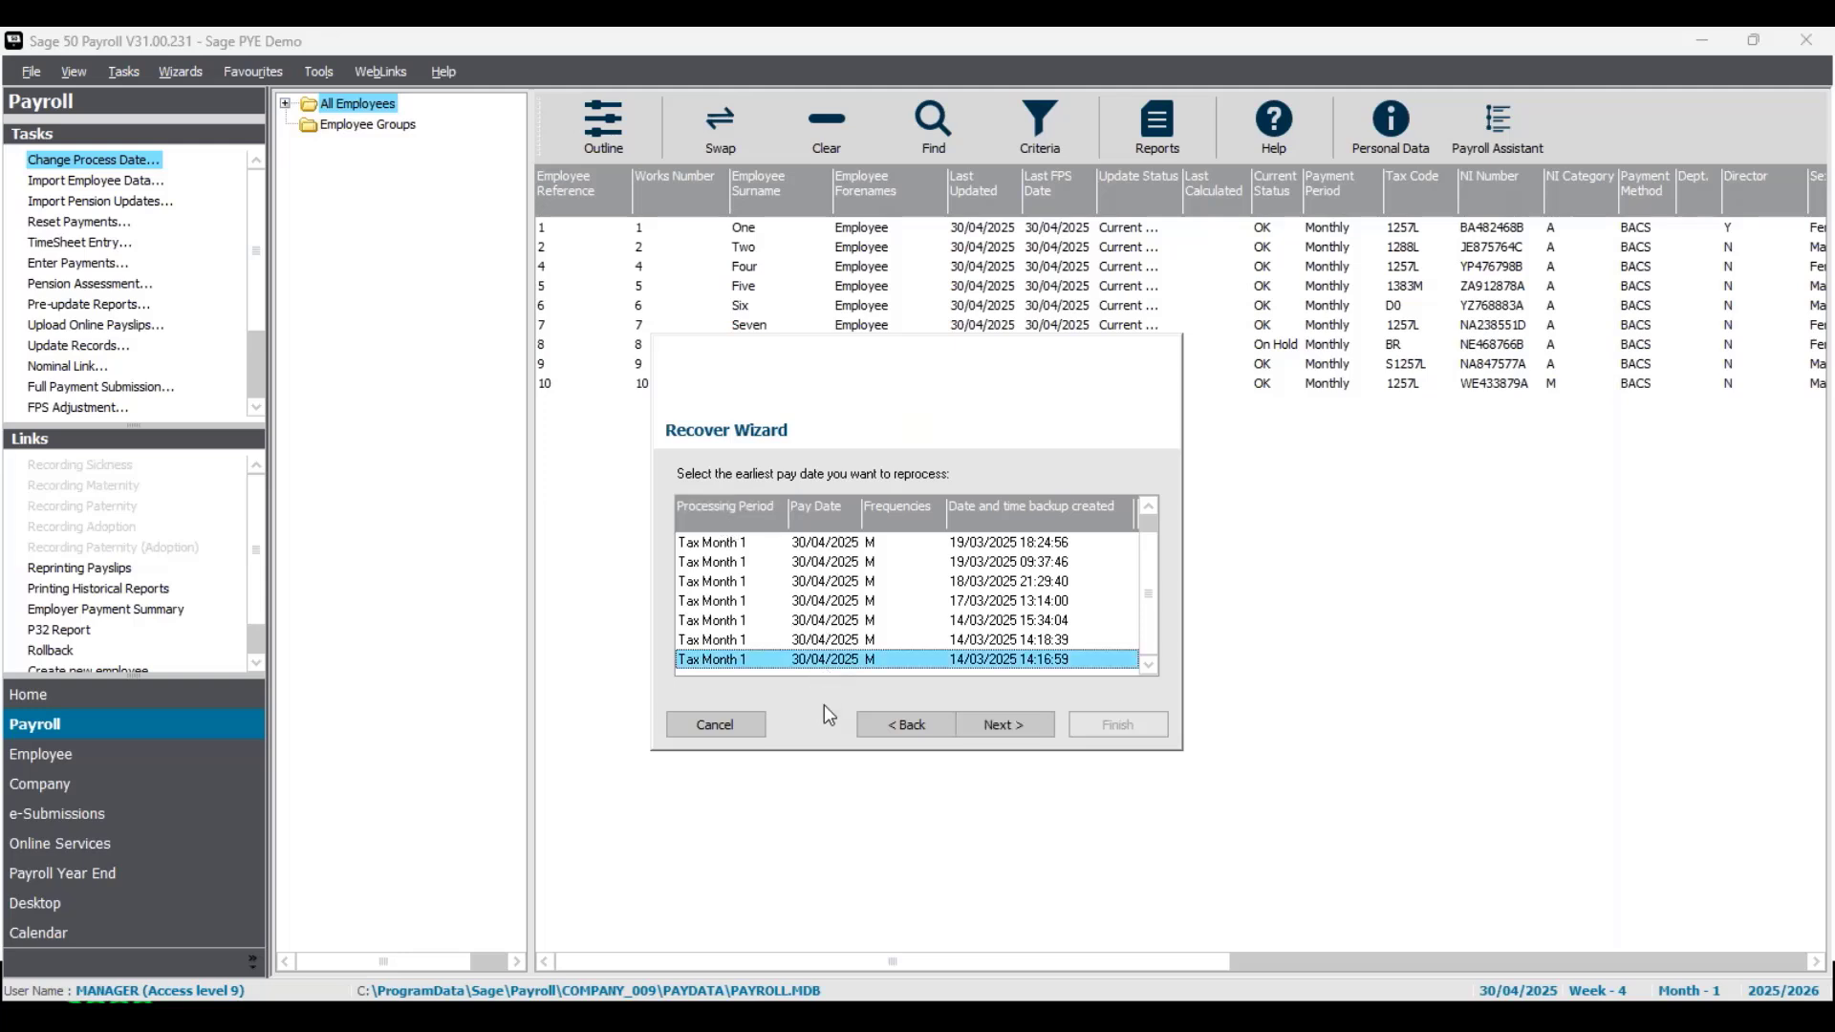
click(1023, 733)
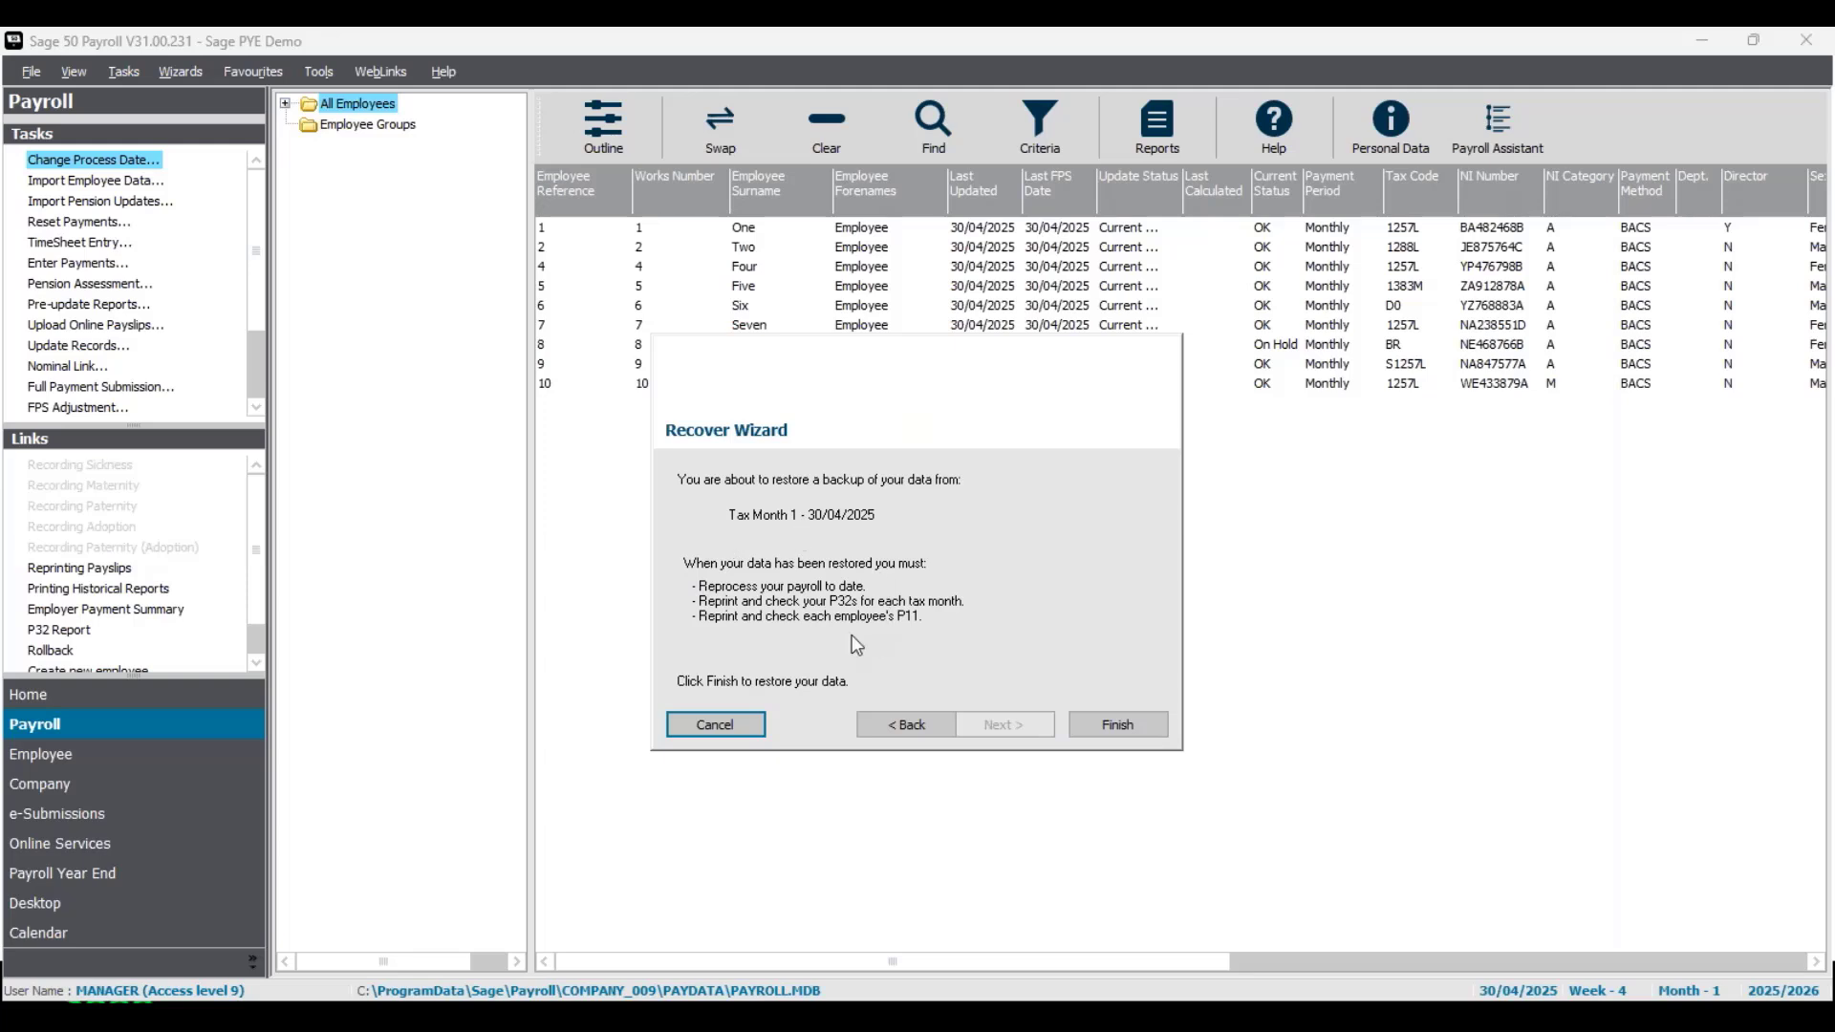
click(726, 726)
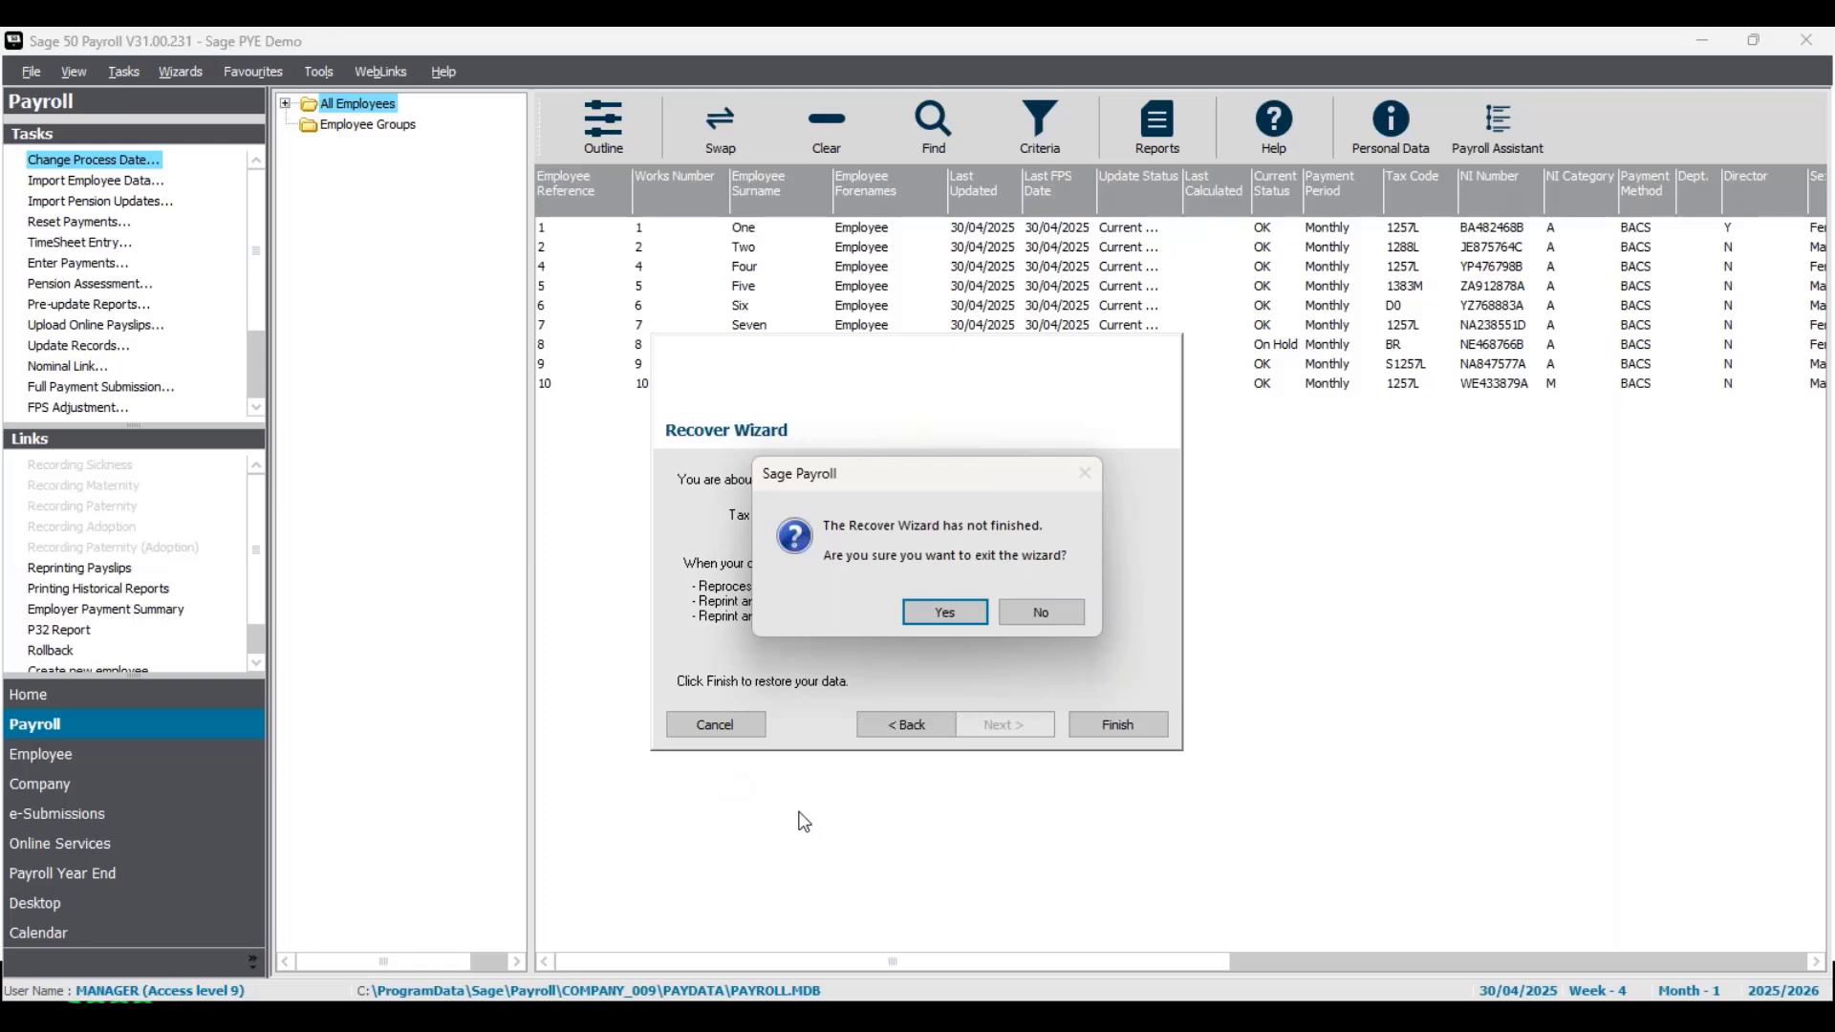
click(963, 612)
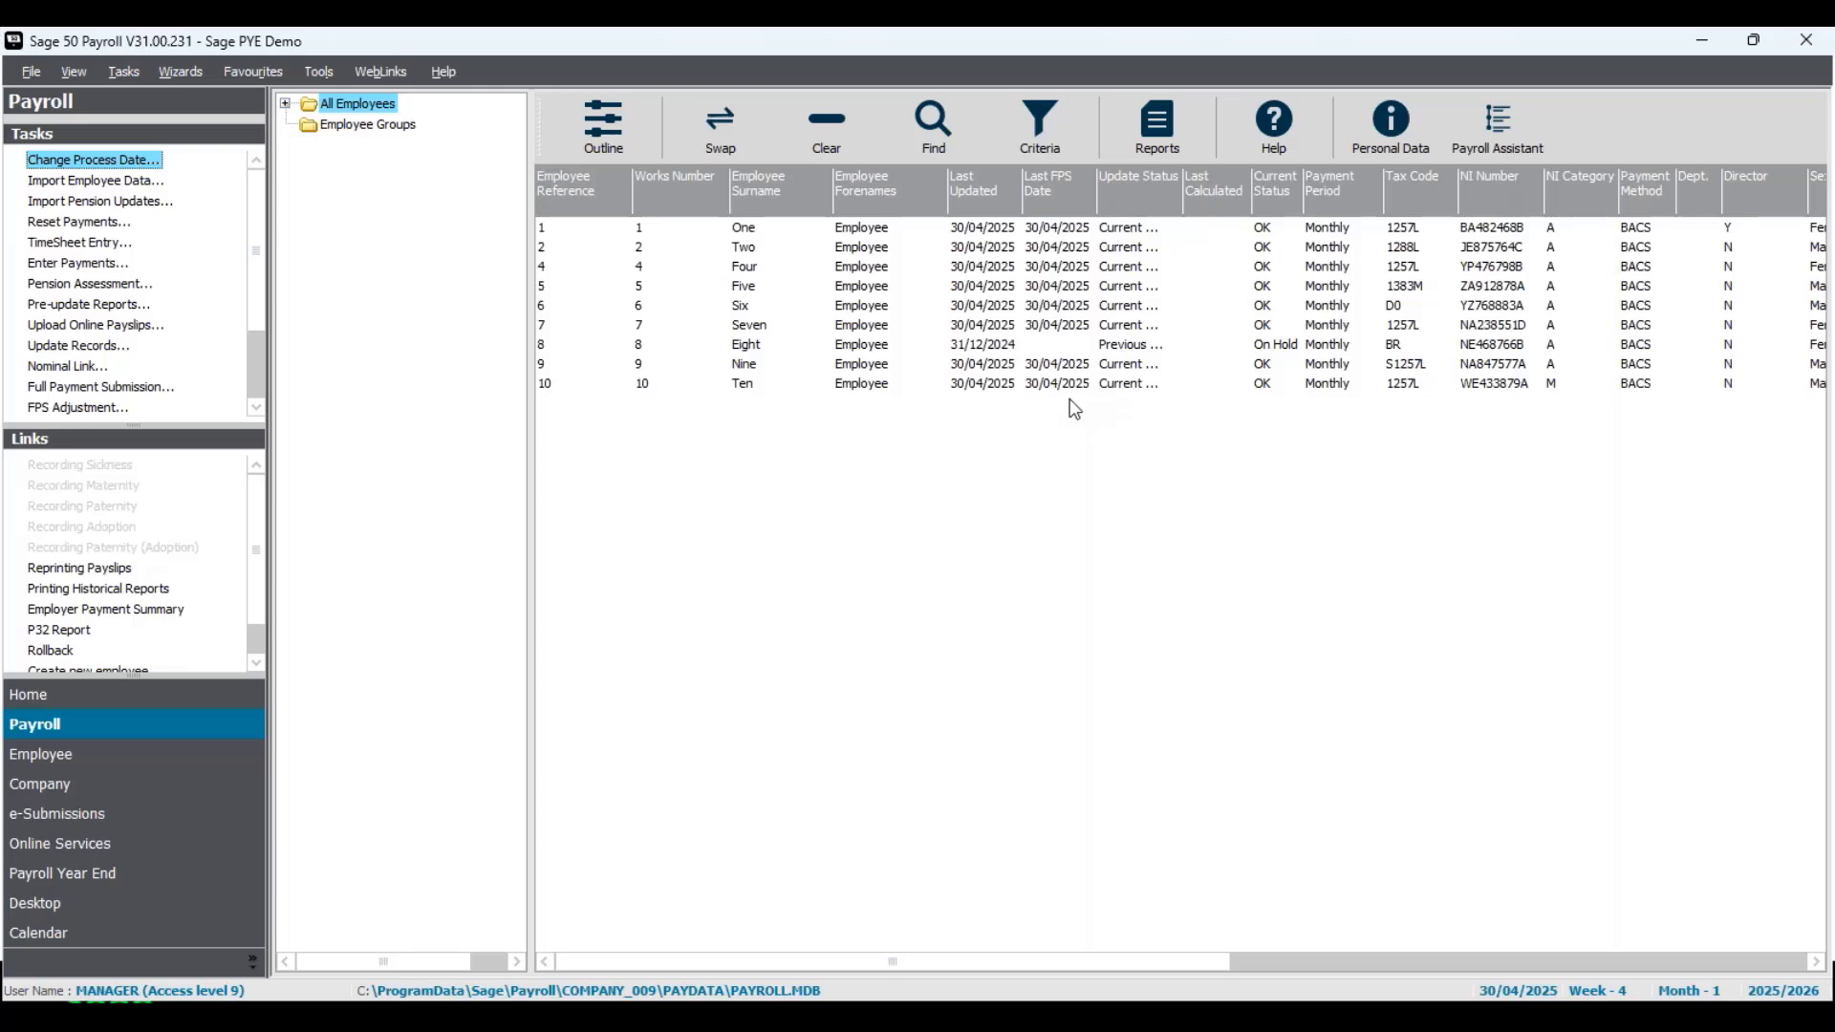
key(alt+Tab)
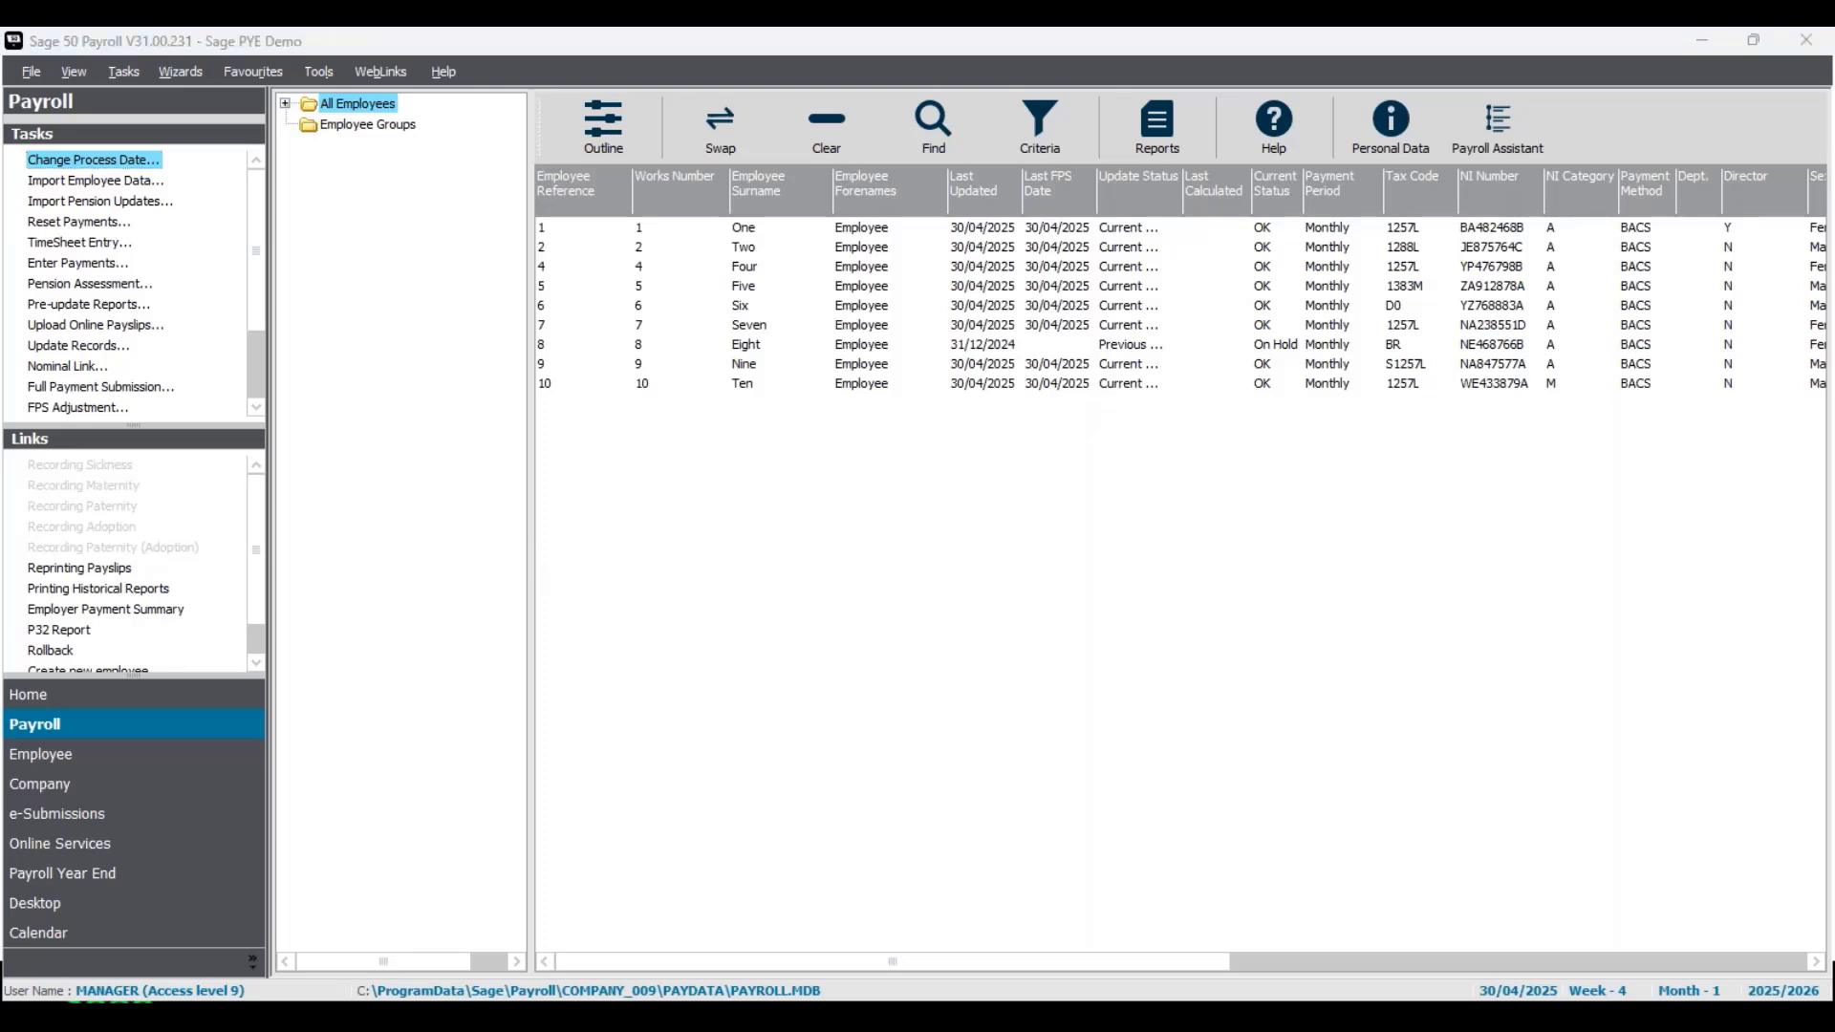
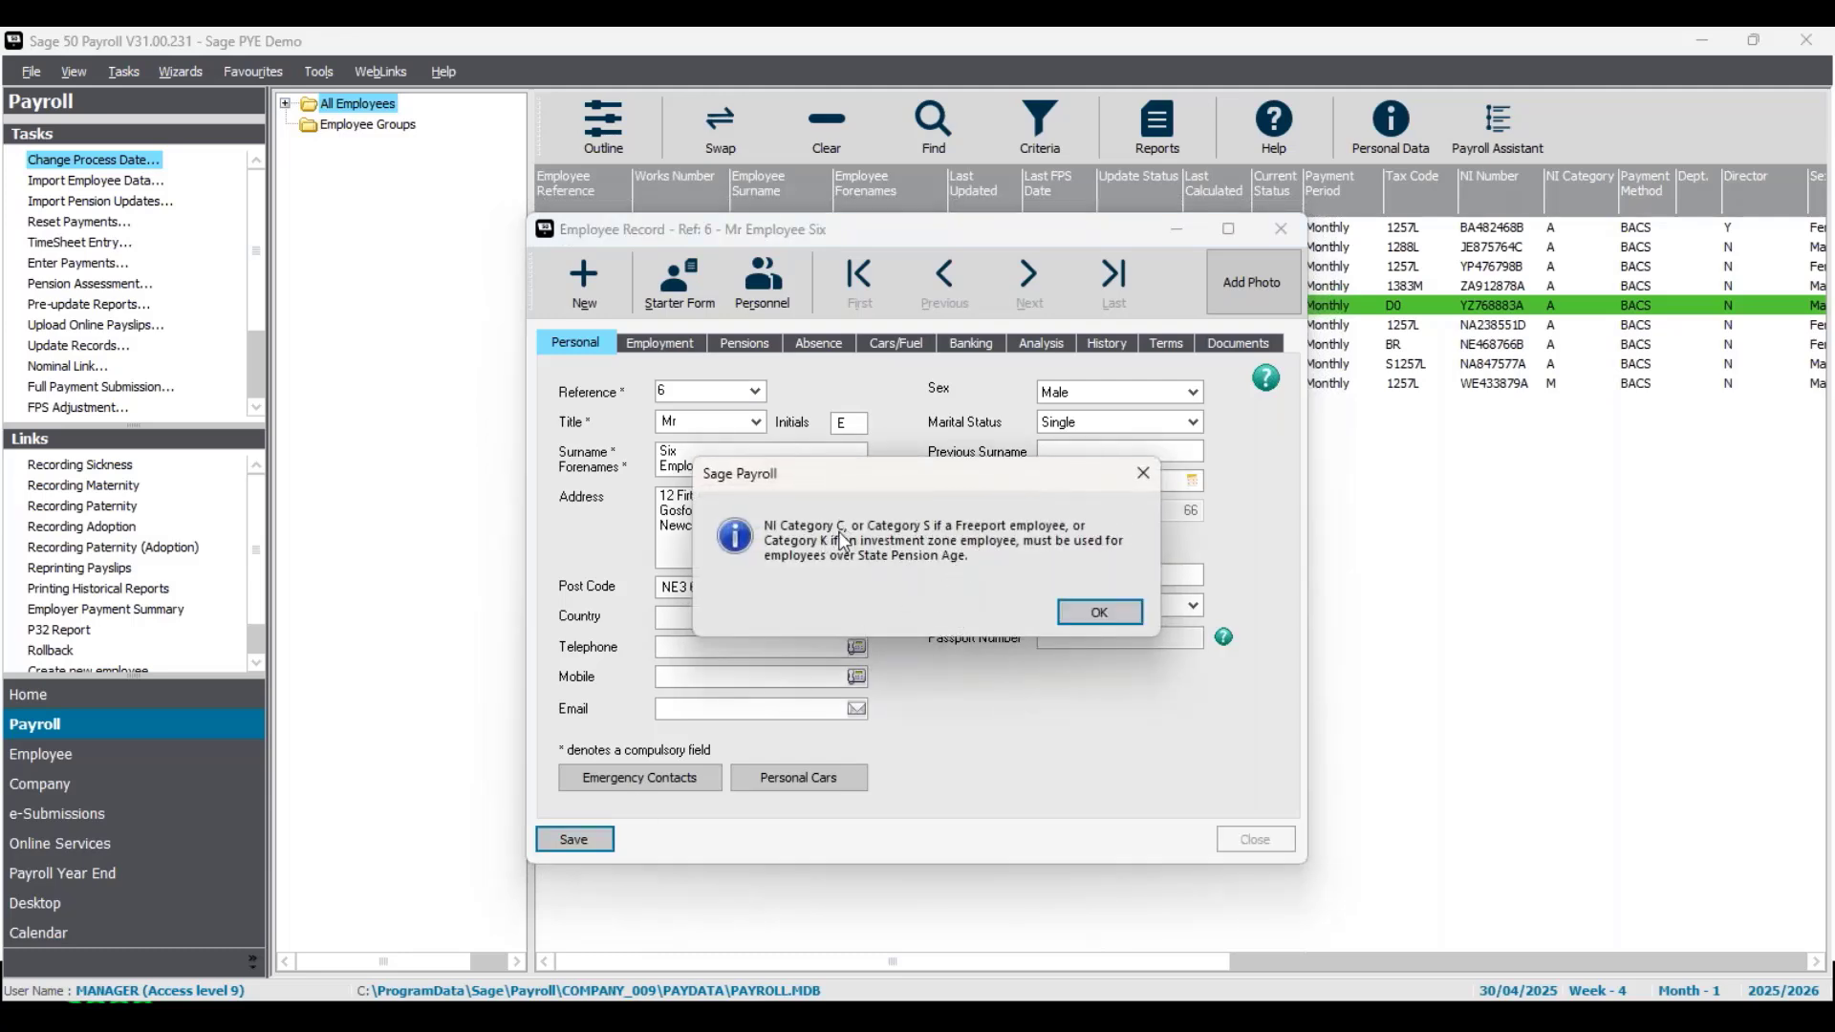
- Dismiss the NI category message, review the Tax Month 1 entry in Employee Six's payment history, and close the record
click(1146, 473)
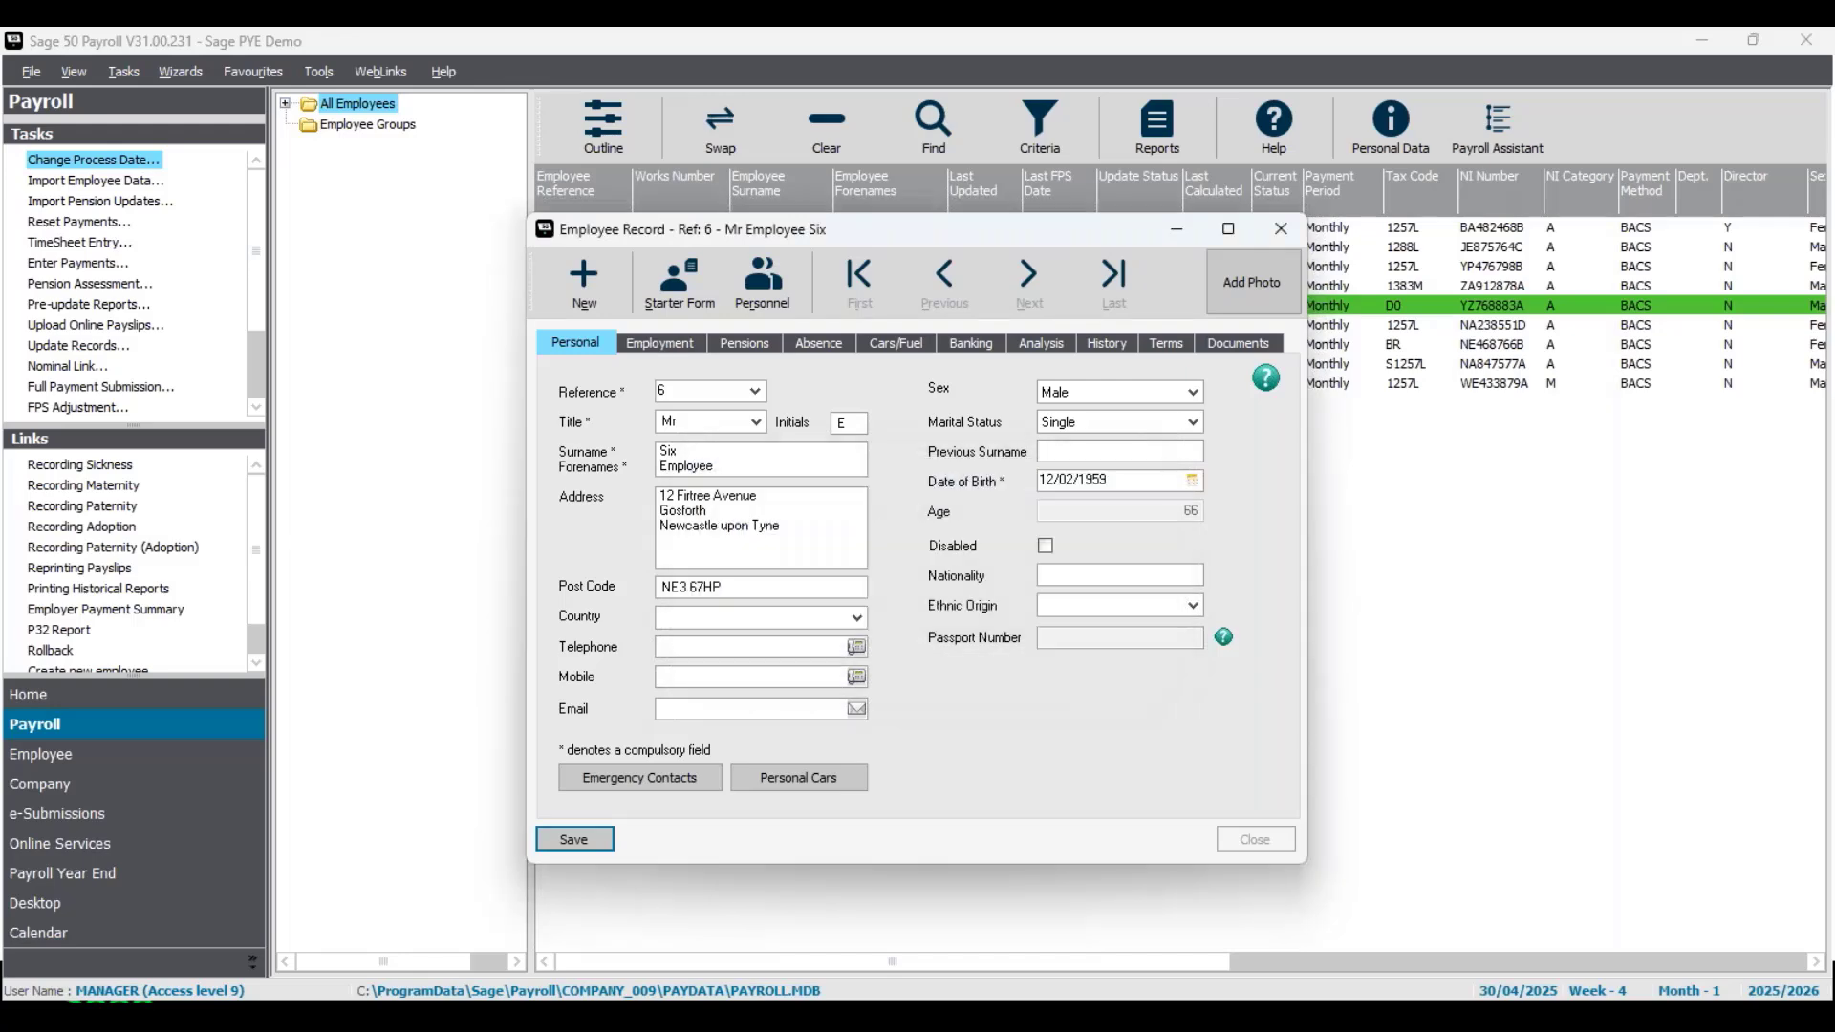
click(1111, 348)
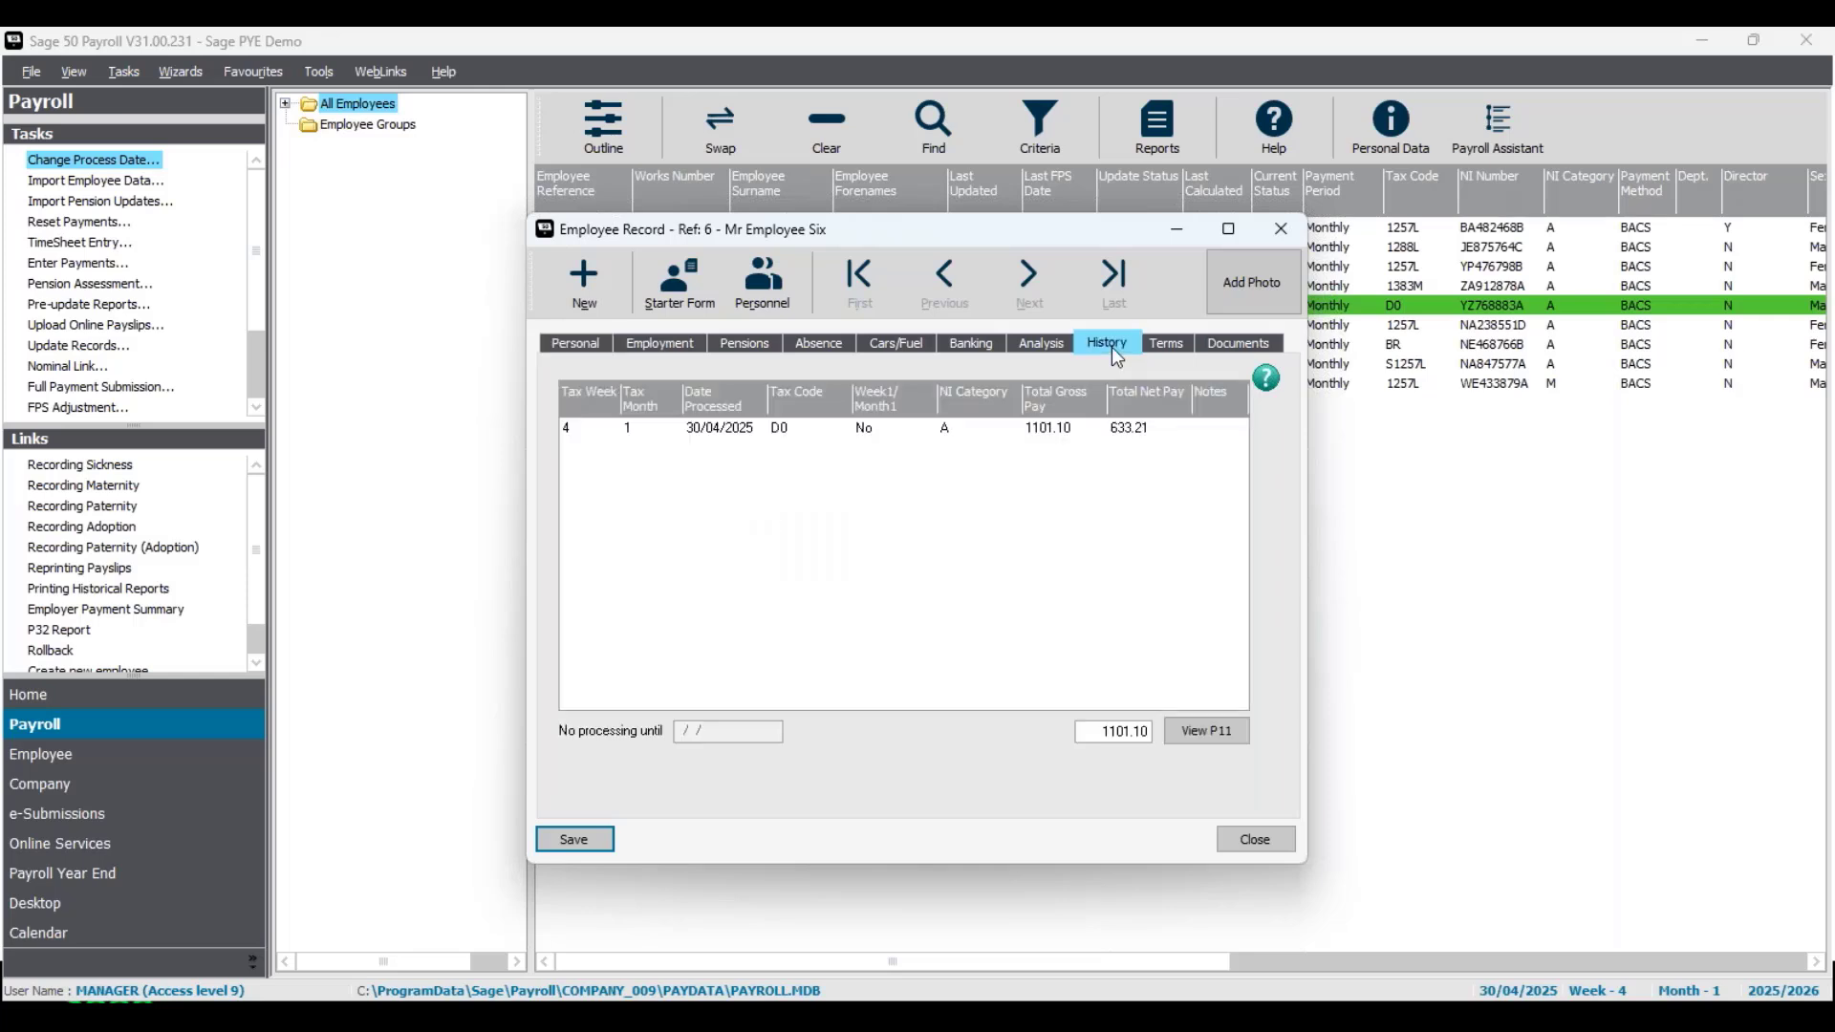
click(952, 428)
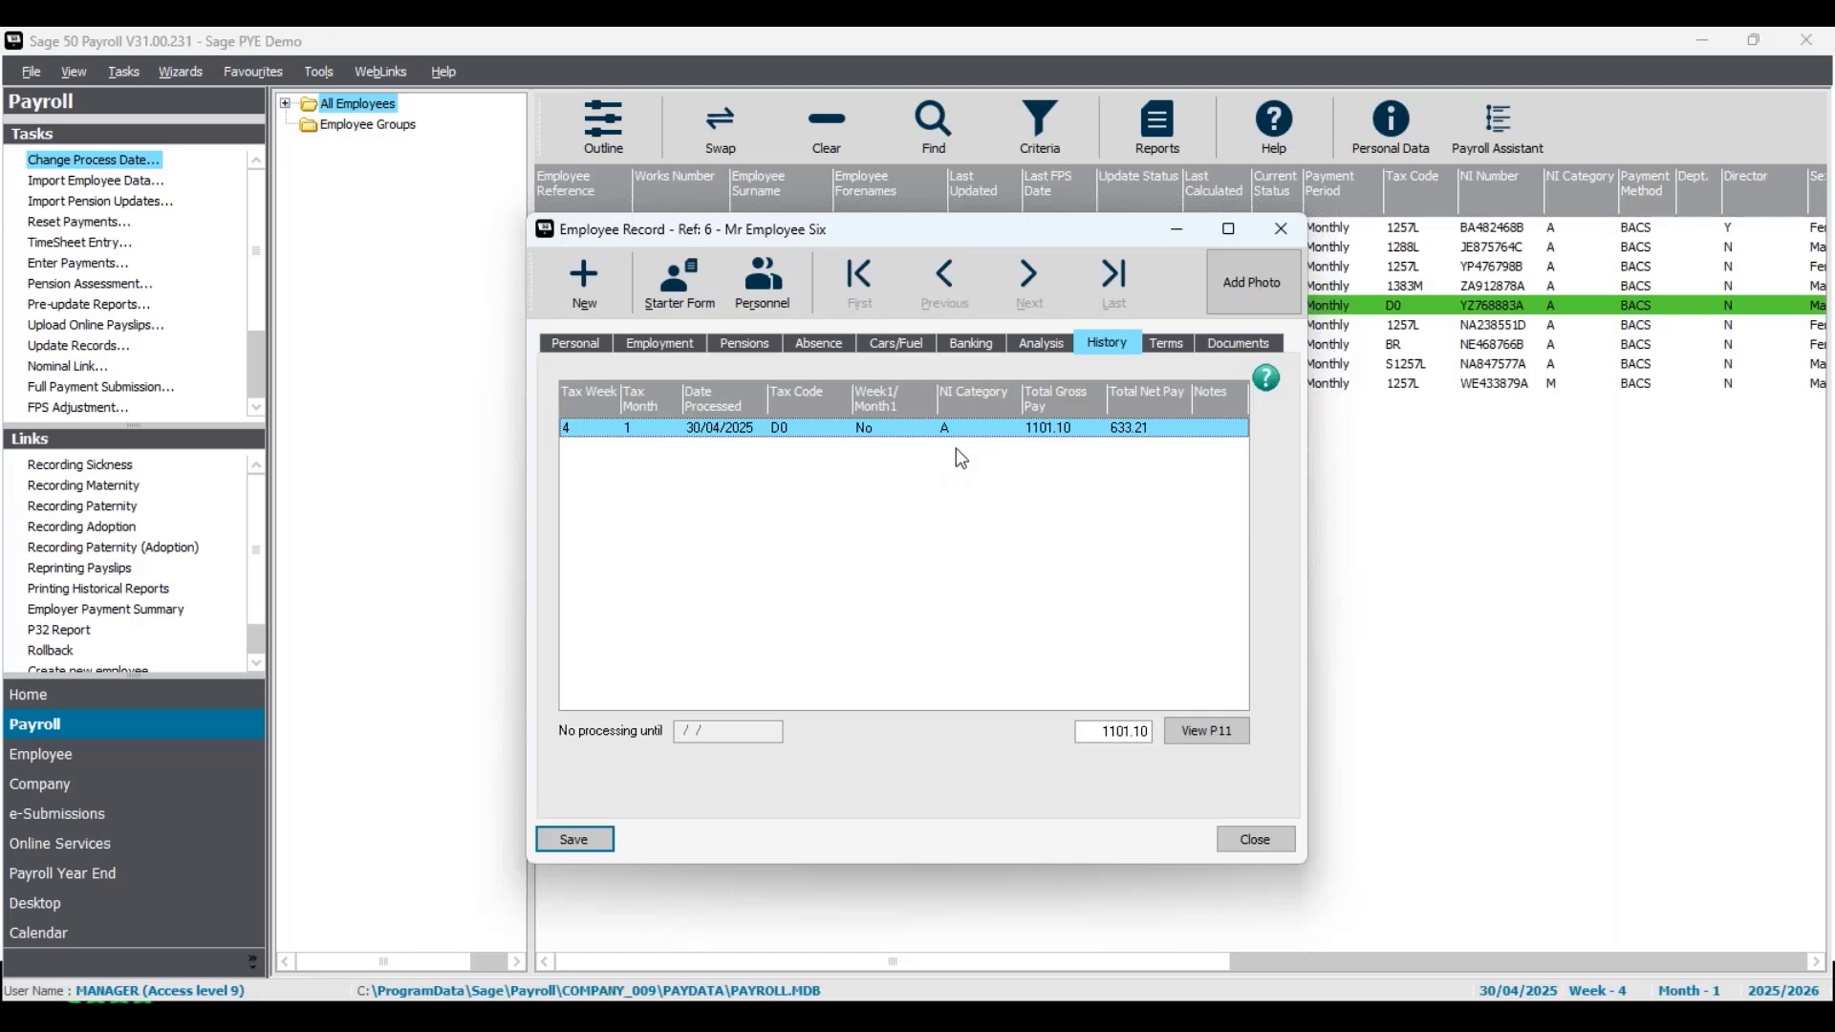
click(1252, 840)
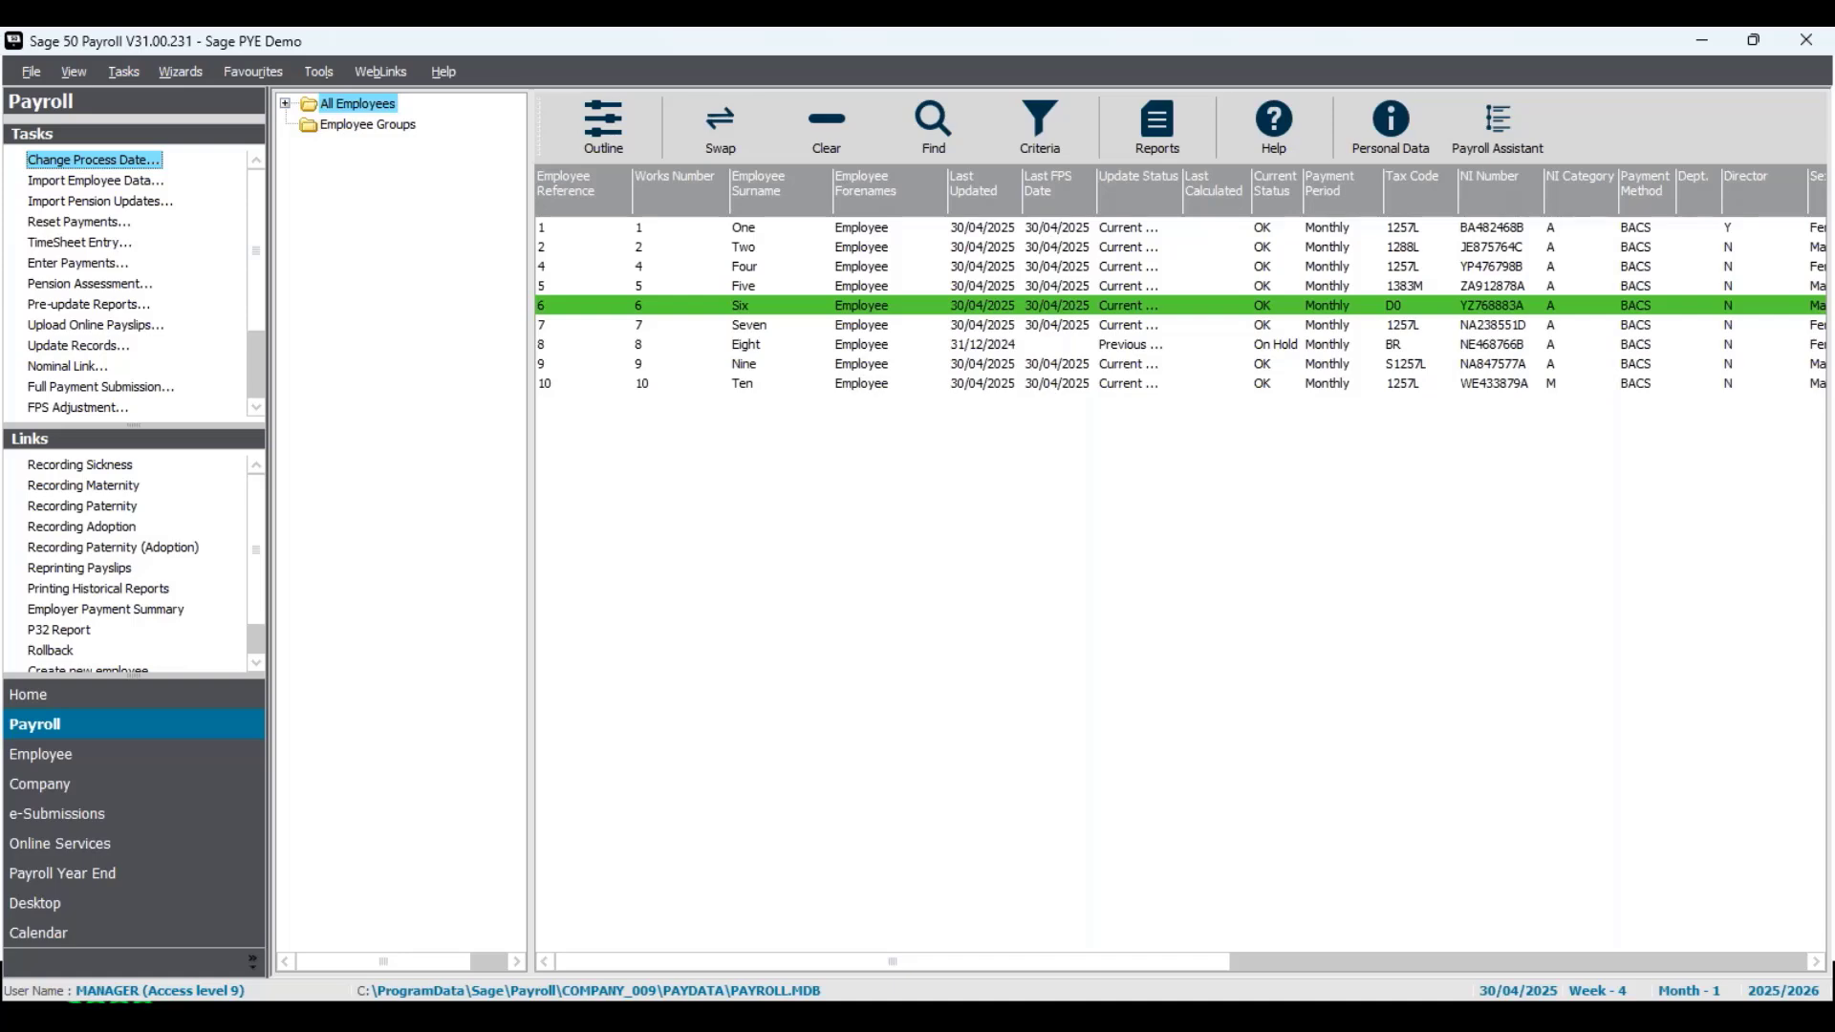
- Open payslip reprinting for Employee Six with process dates from 28/02/2025 to 30/04/2025
click(111, 574)
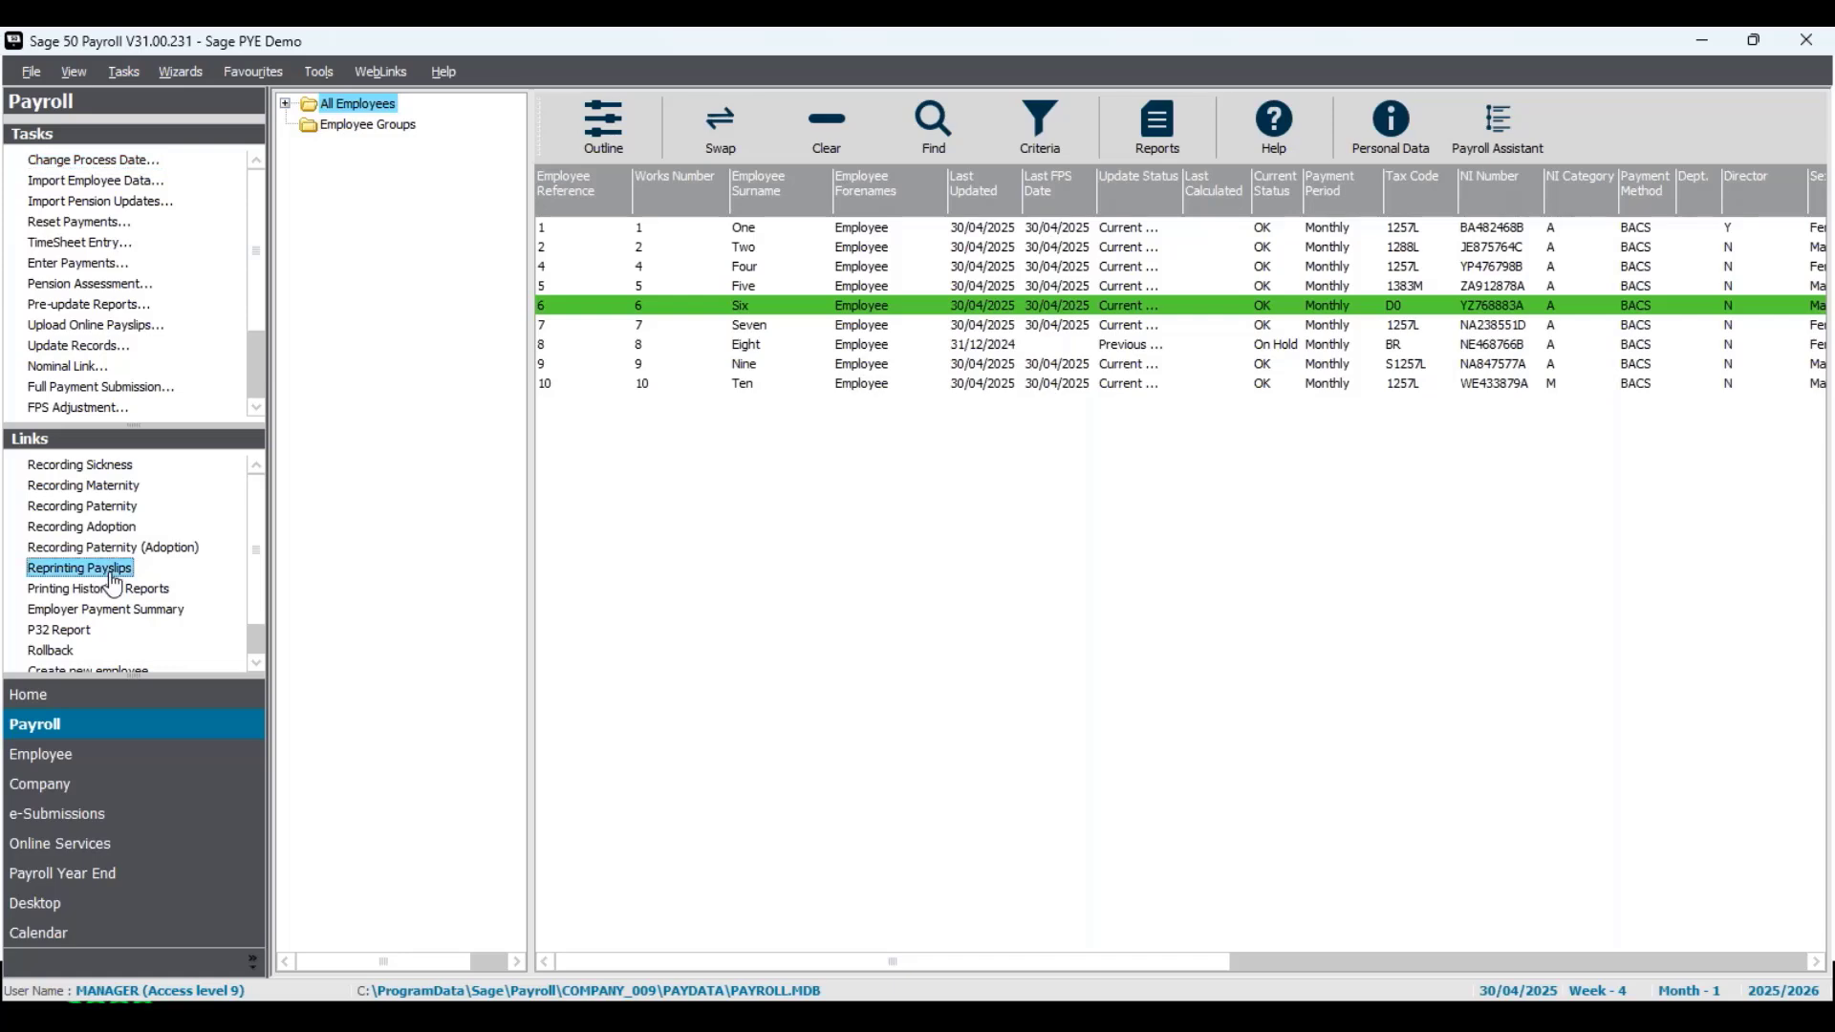
click(955, 456)
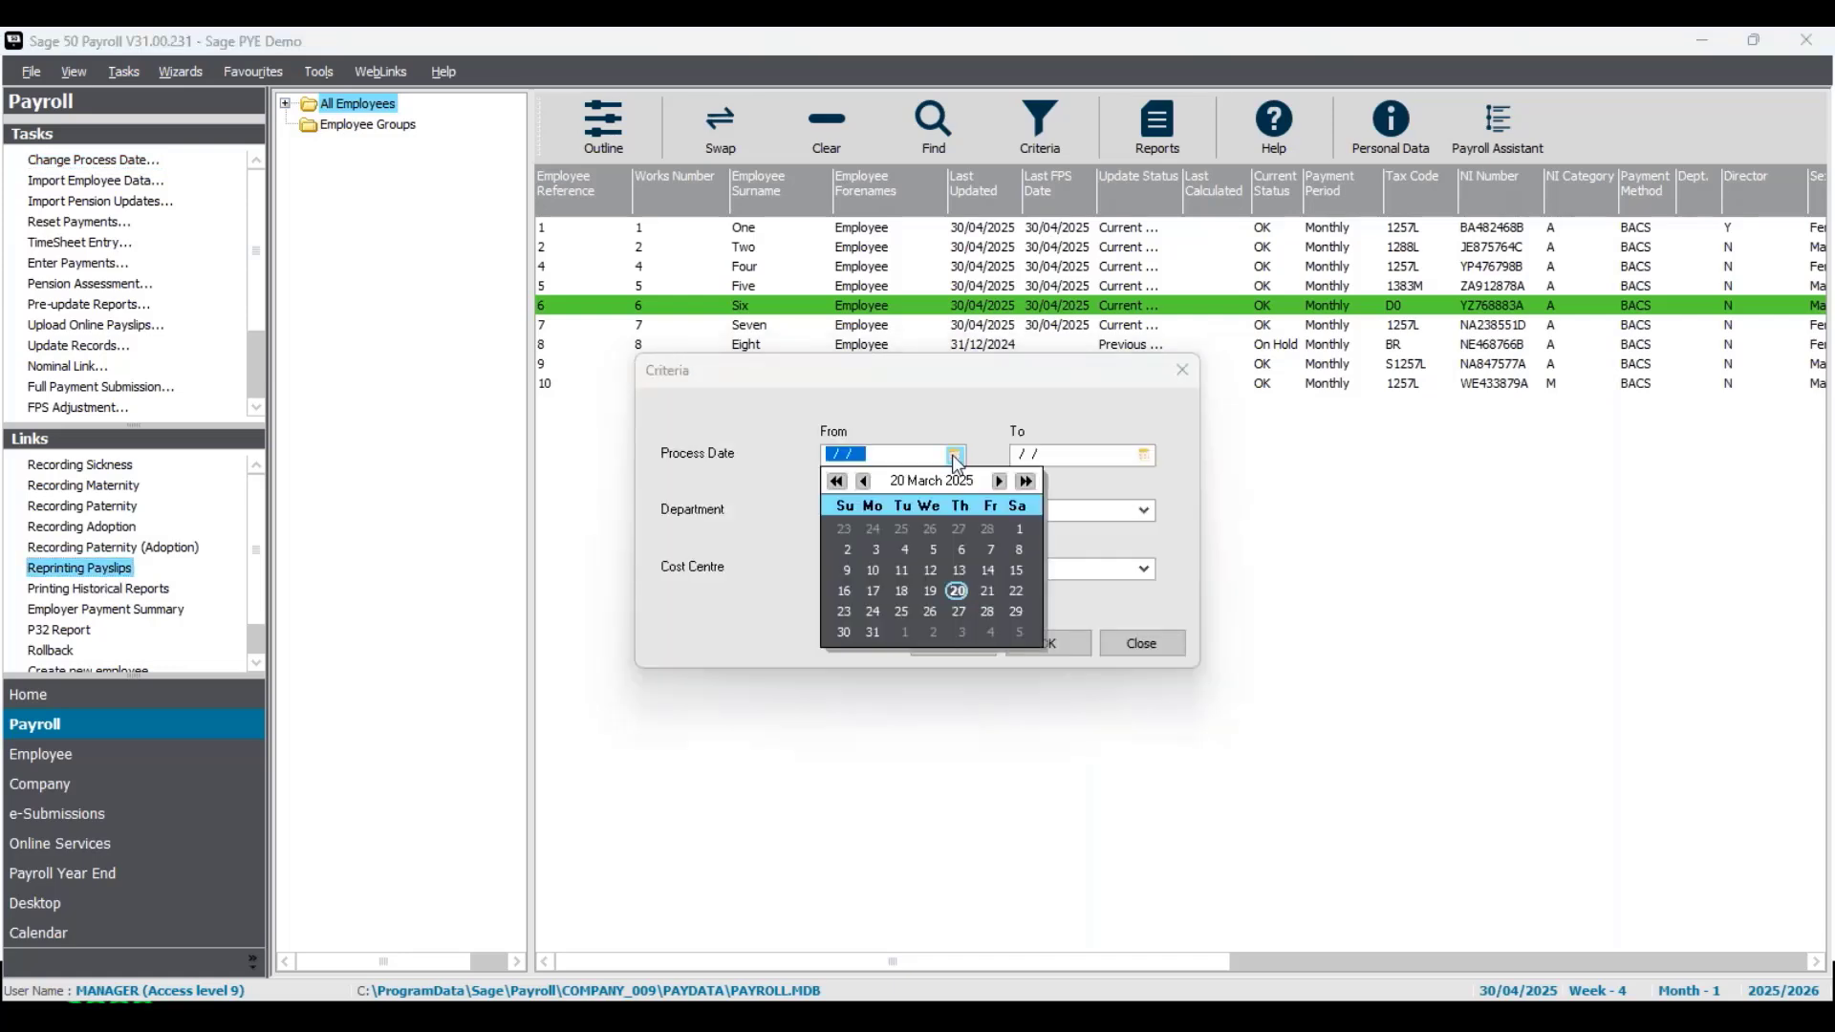
click(862, 481)
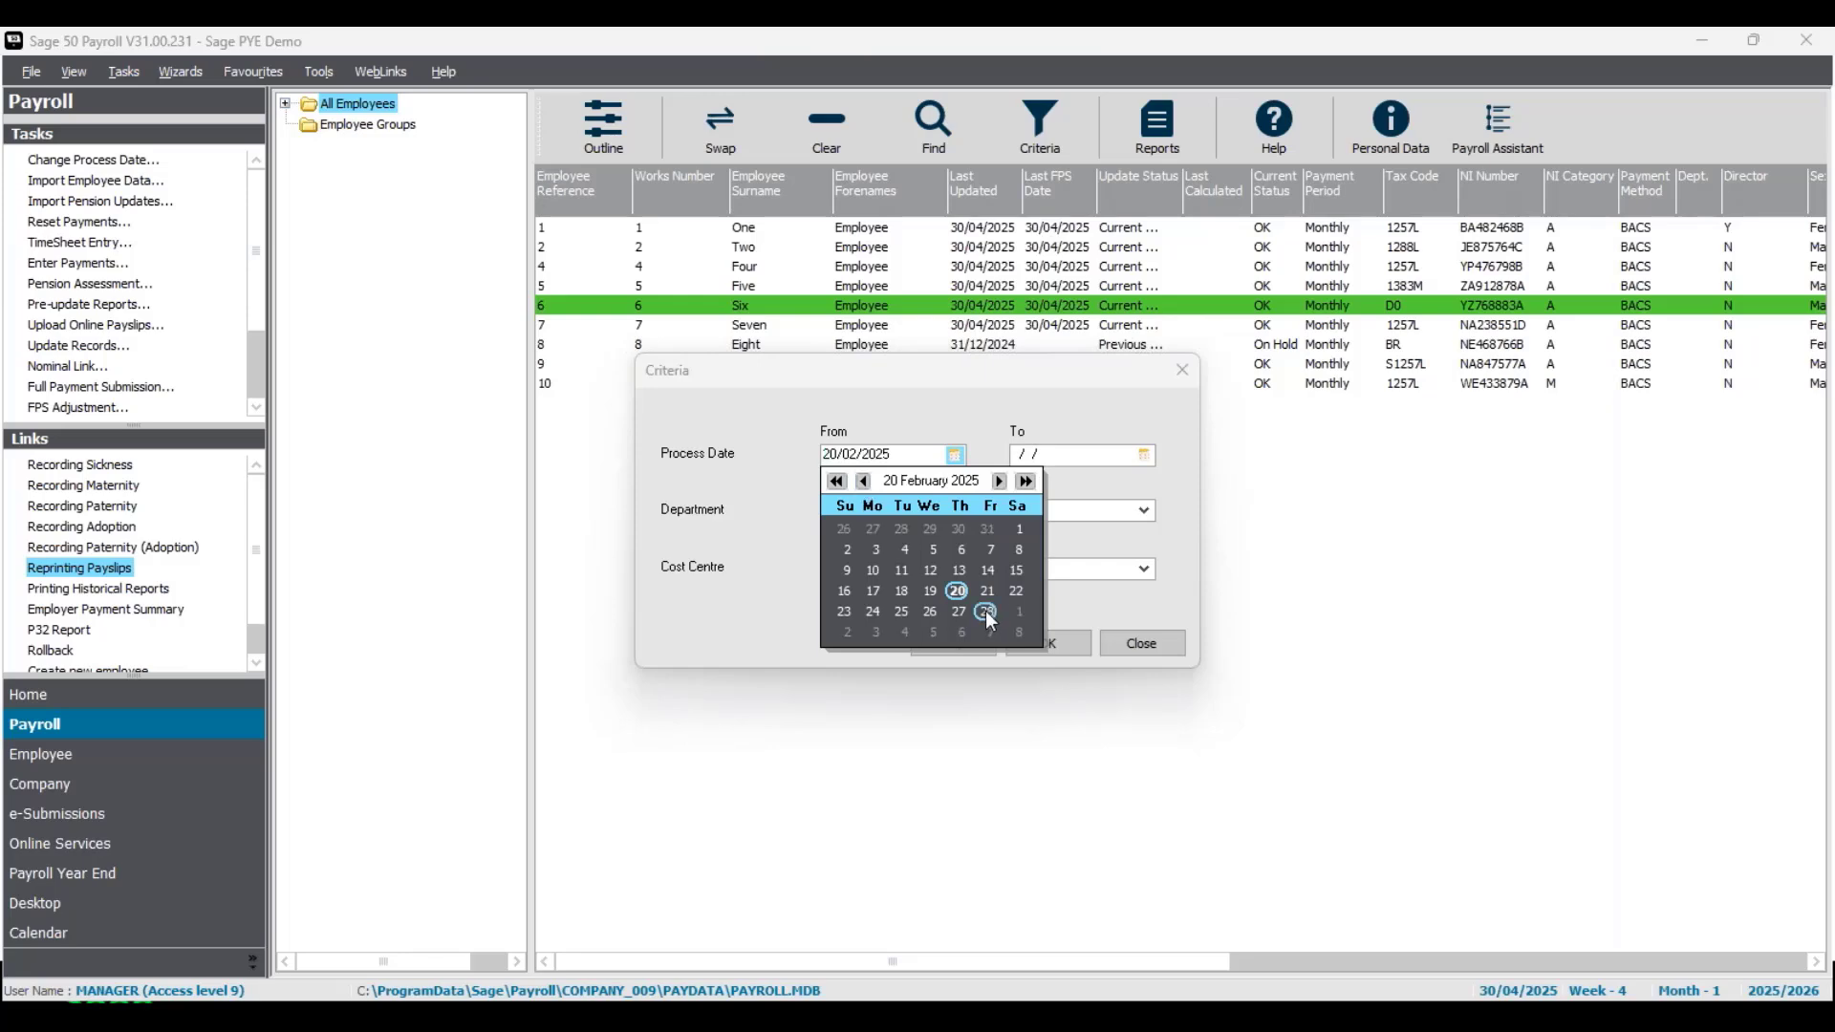
click(987, 612)
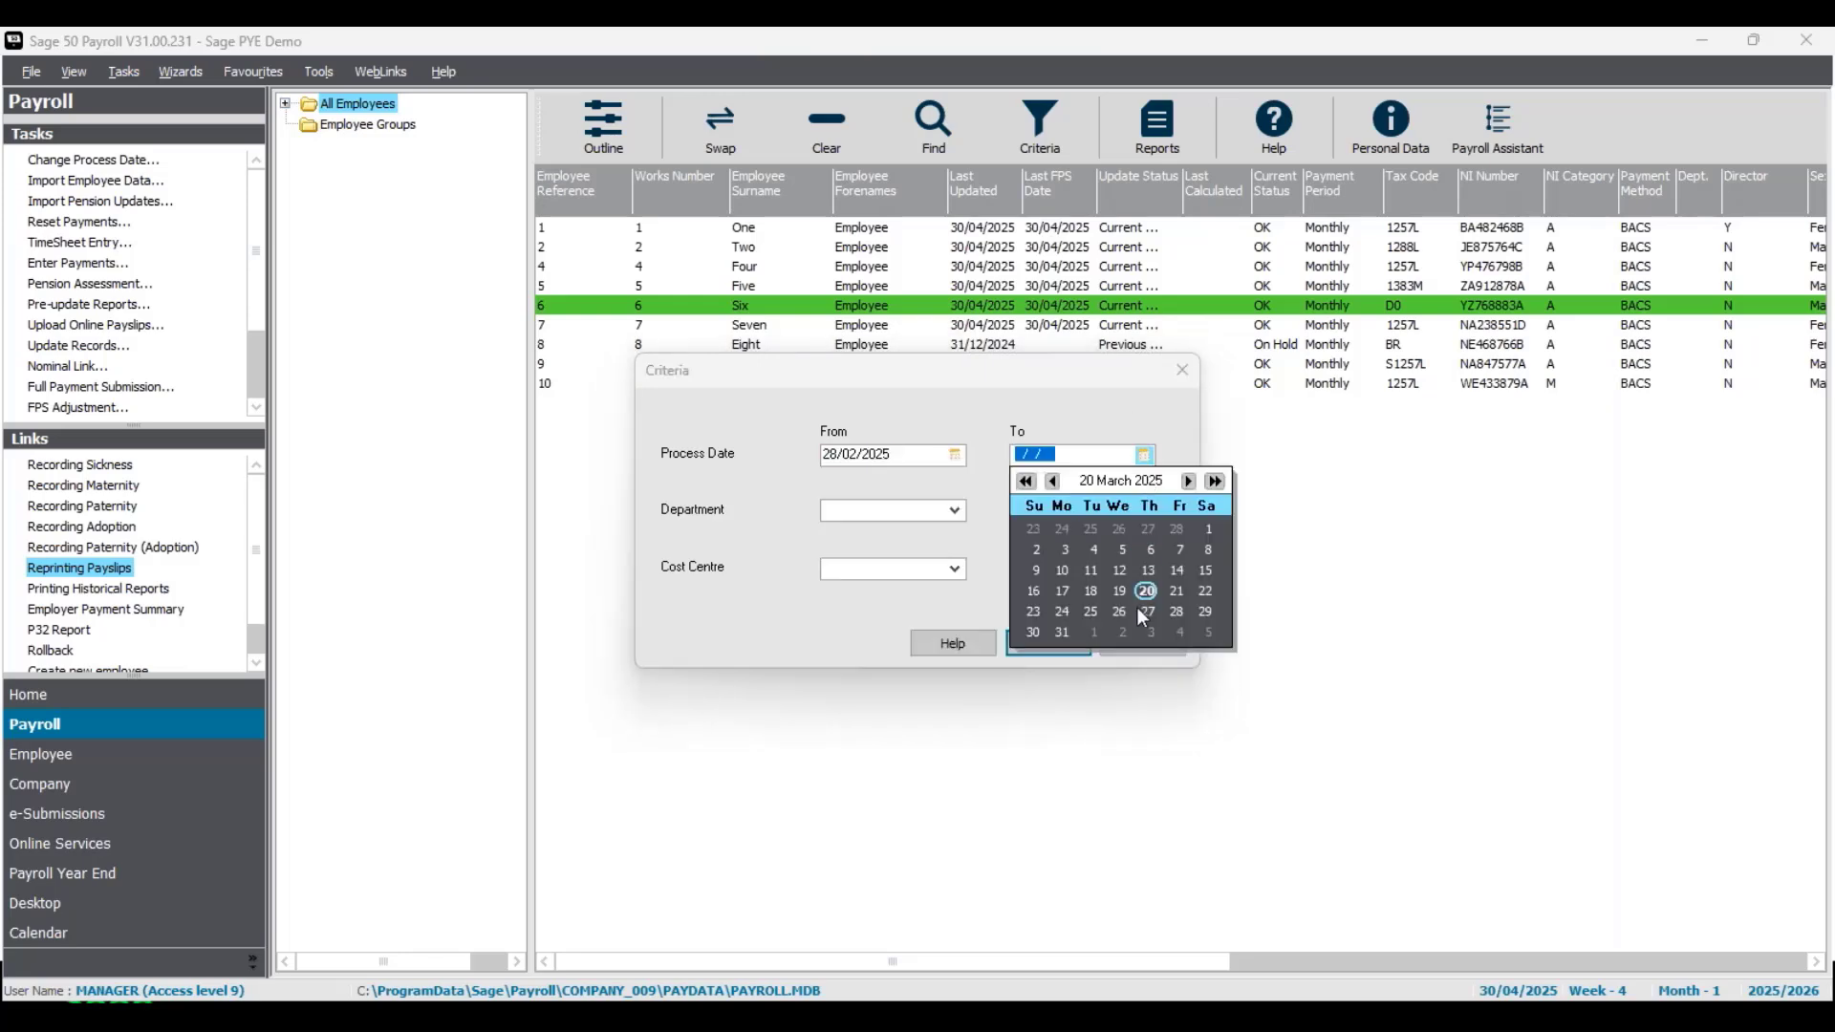
click(1189, 481)
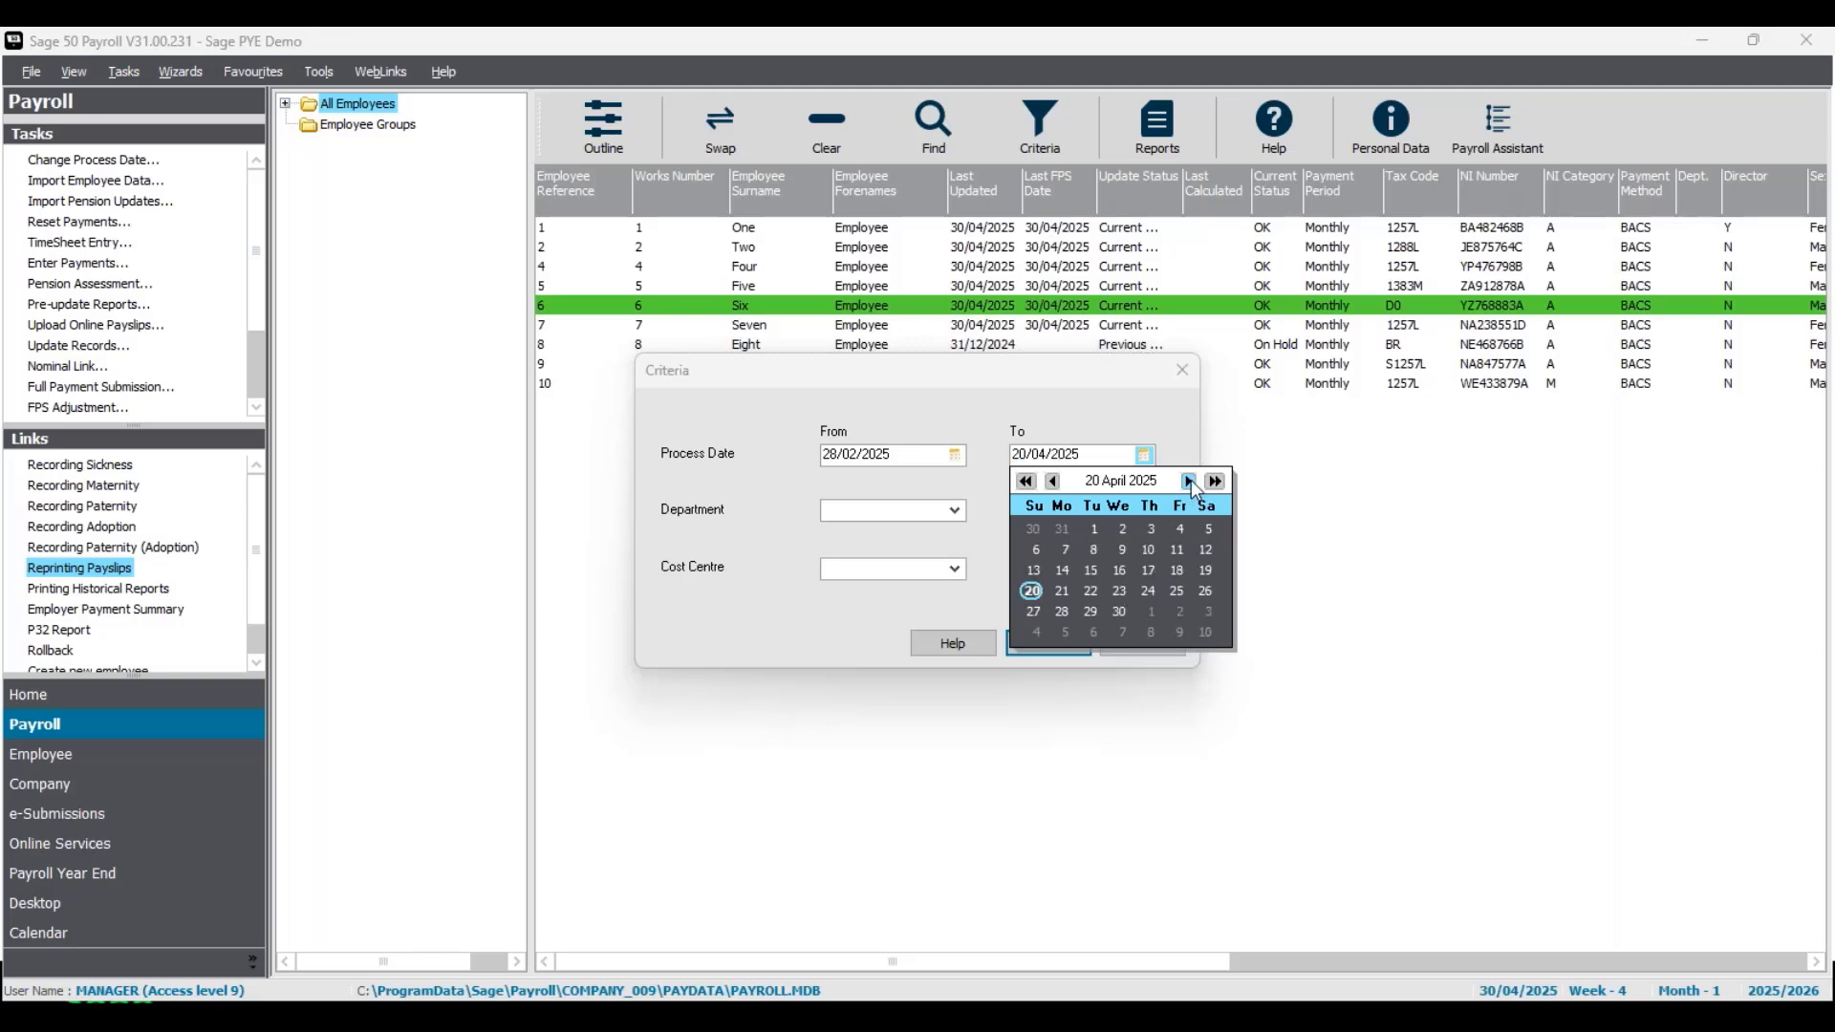
click(1120, 612)
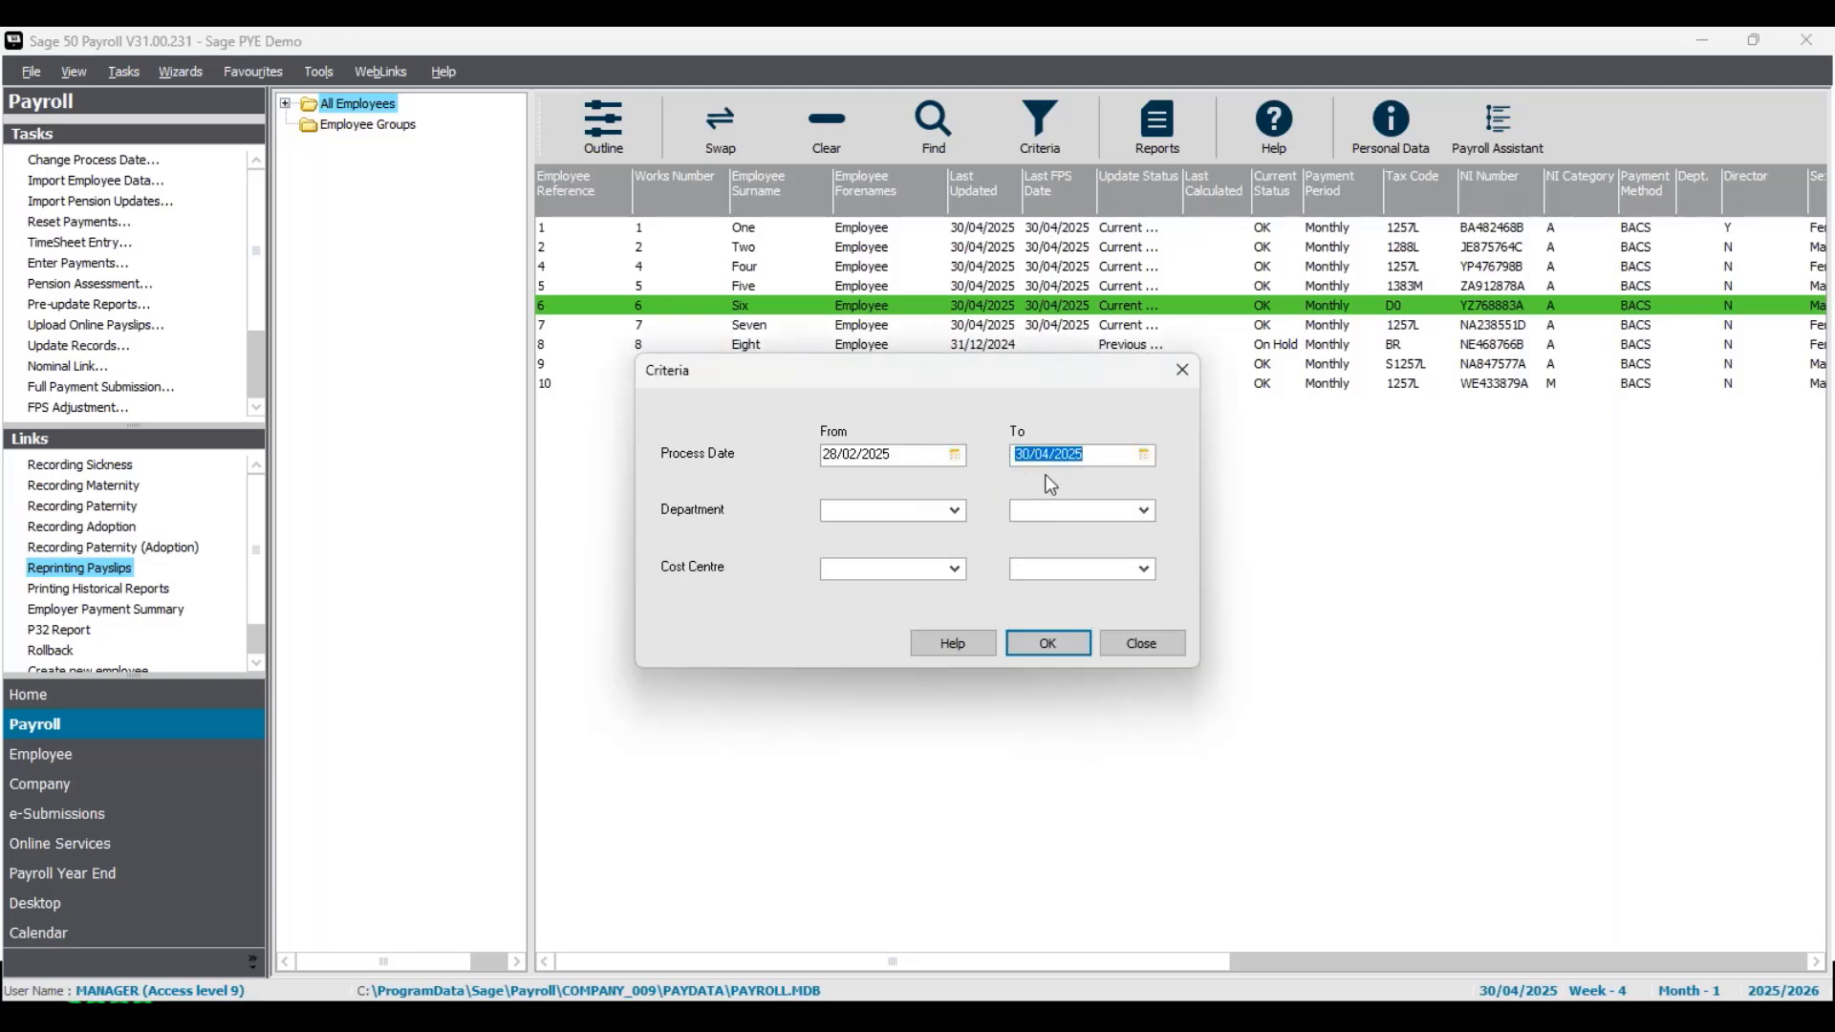
click(1049, 643)
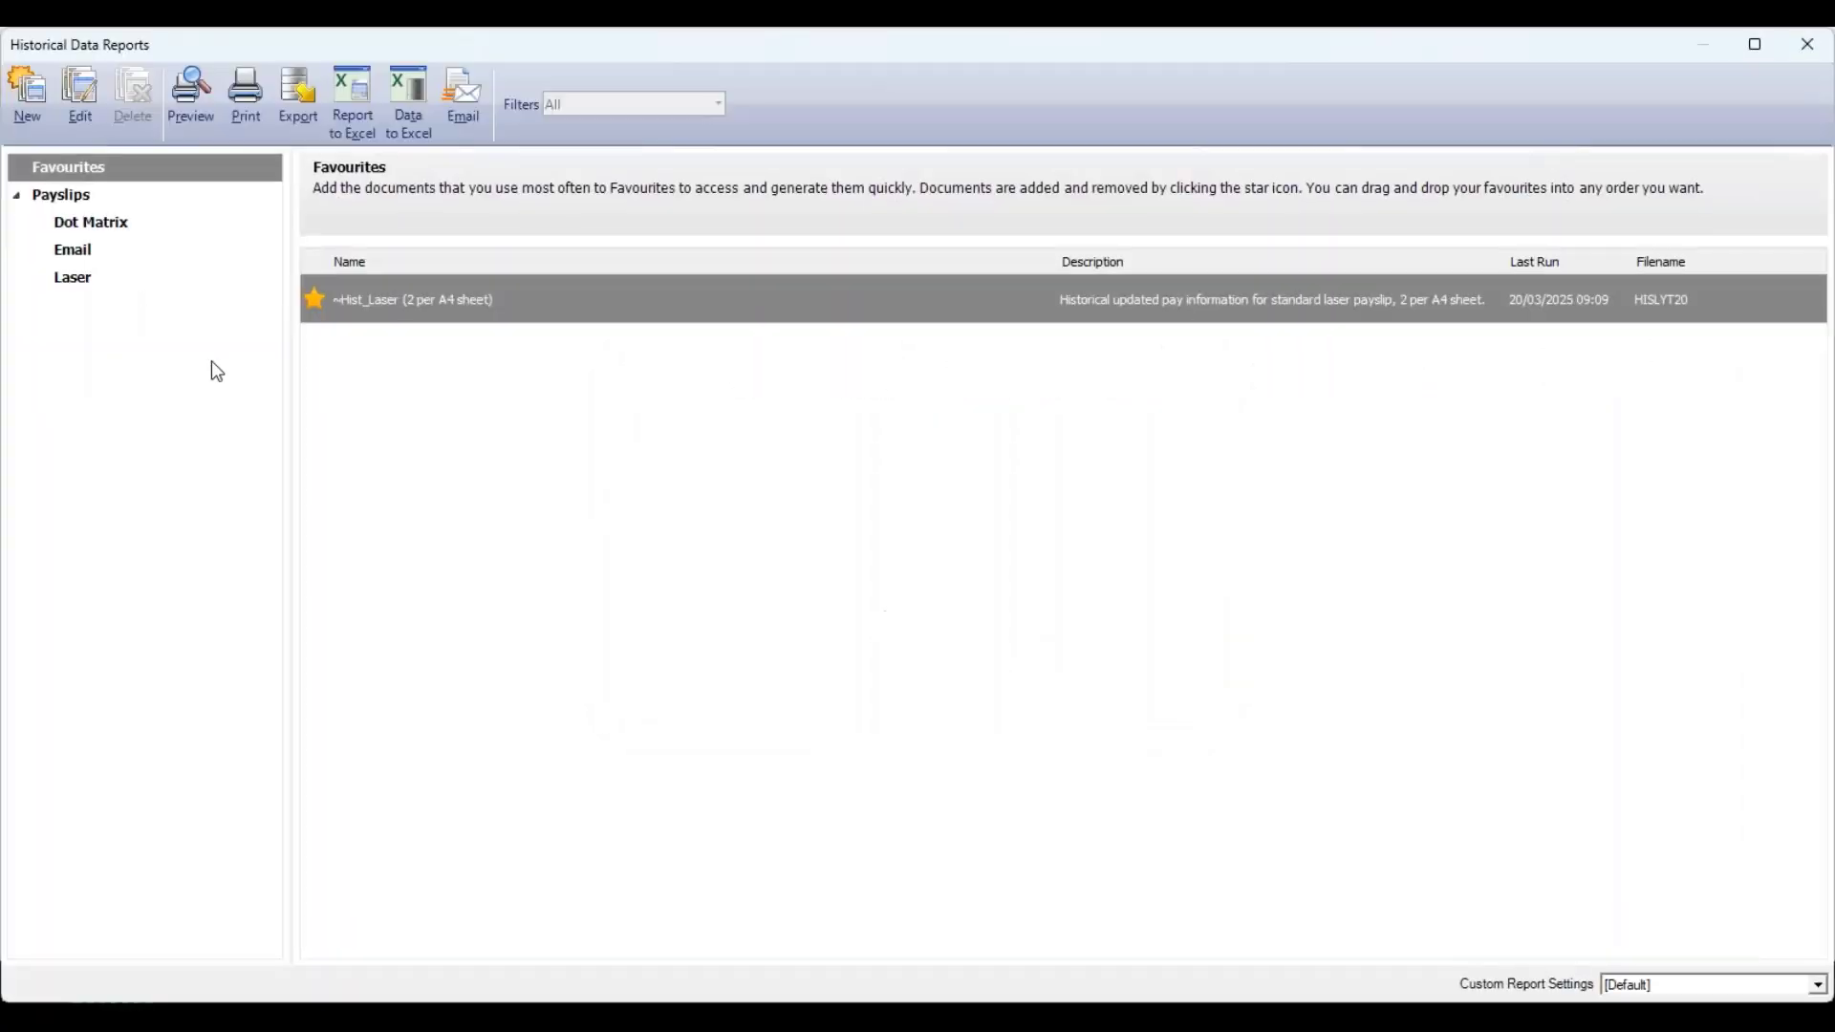
- Preview the historical laser payslips (2 per A4 sheet), examine both pages at full size, and close the reports
click(169, 227)
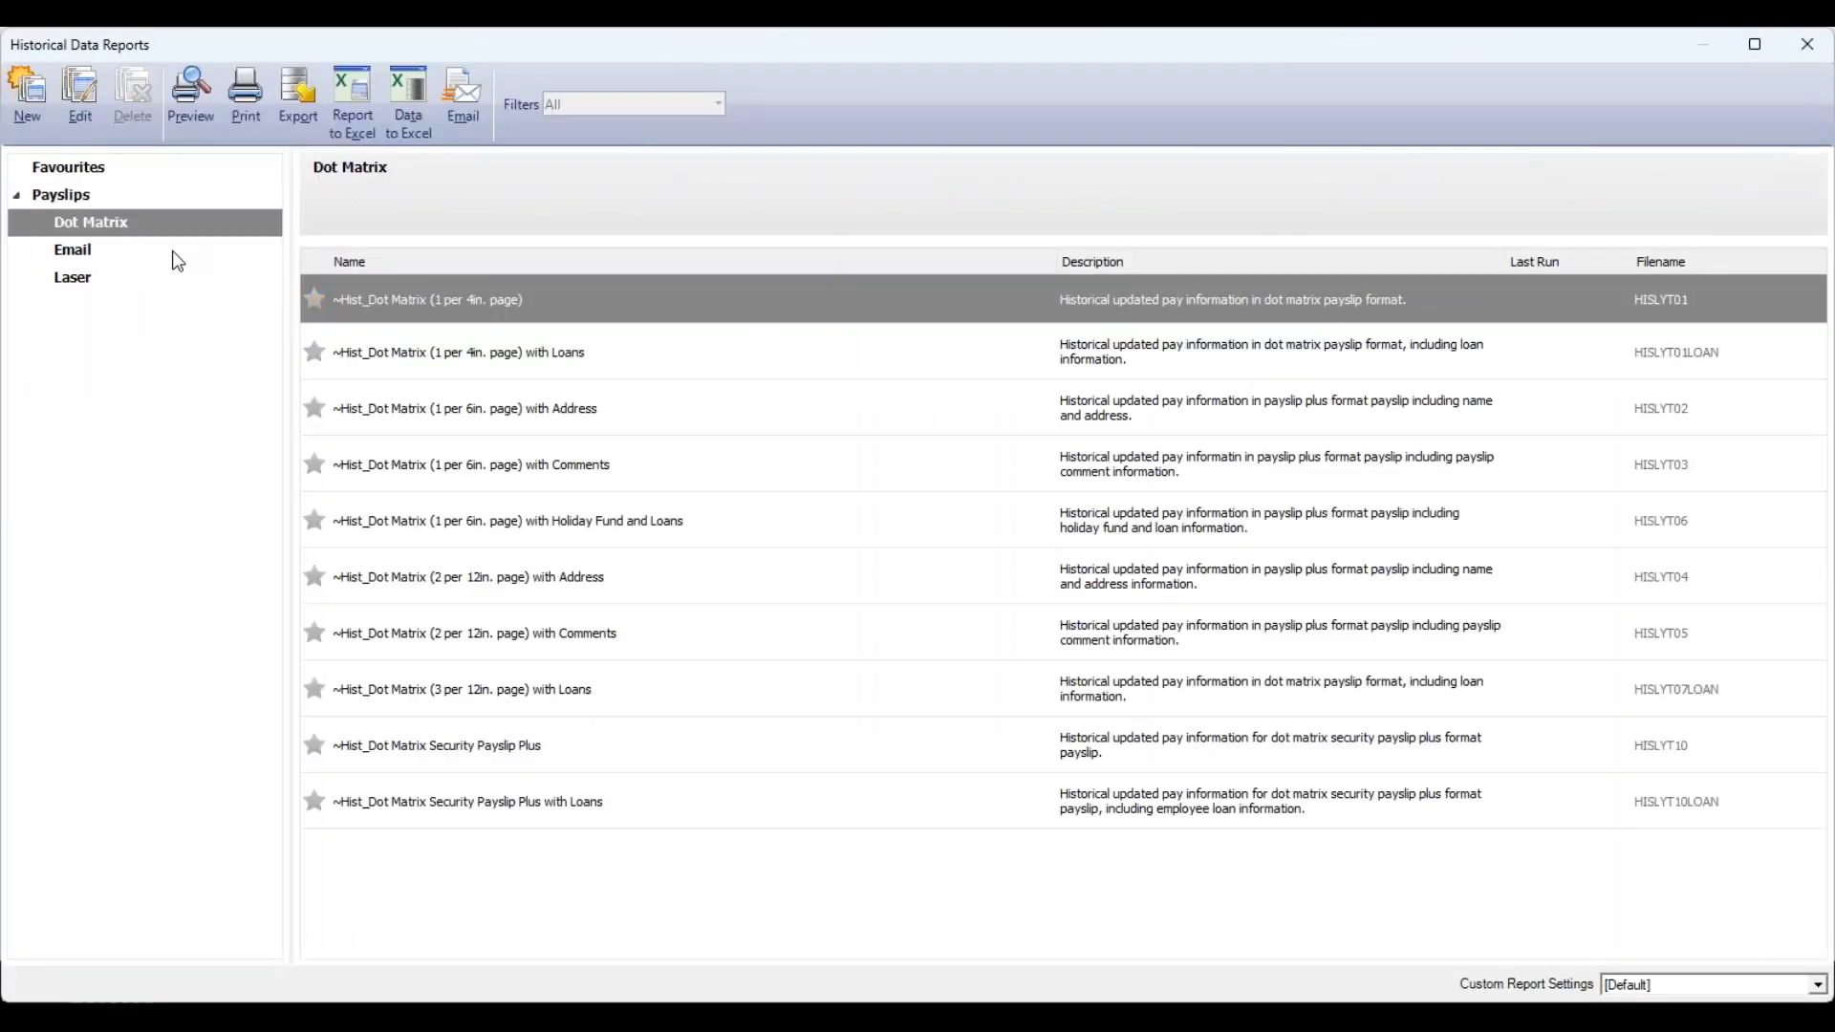
click(175, 256)
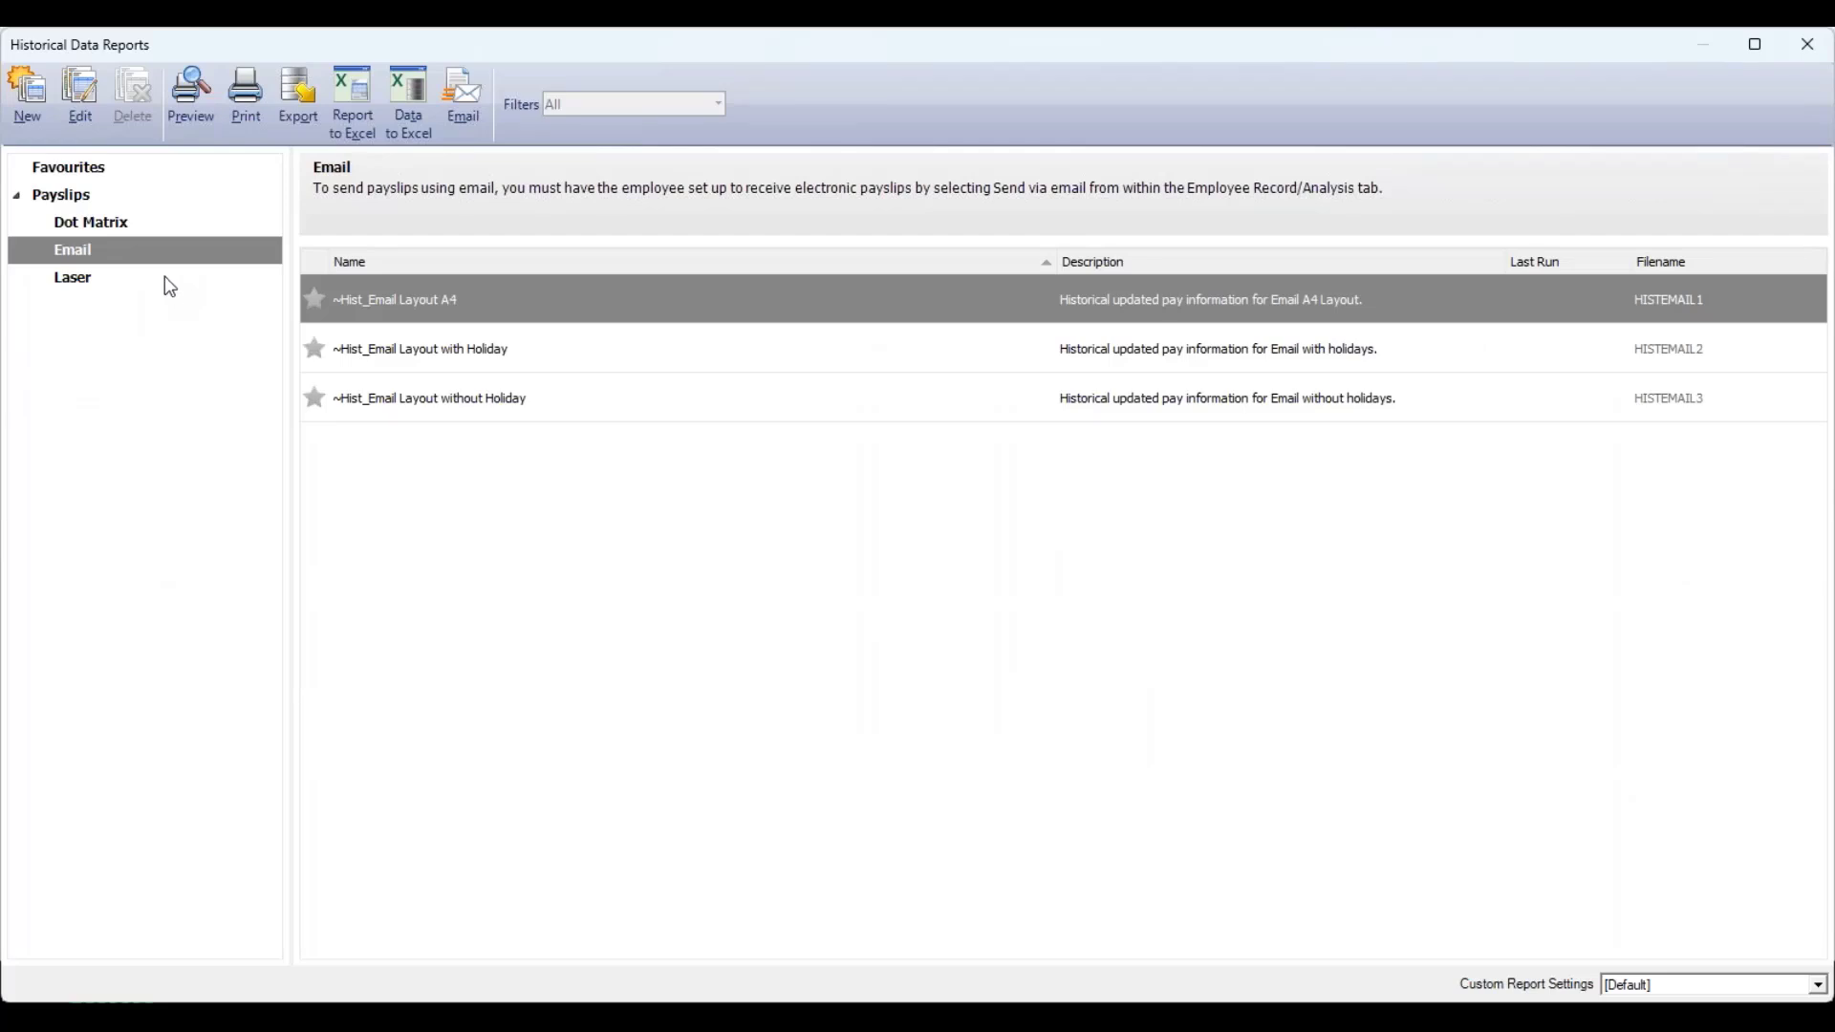
click(169, 287)
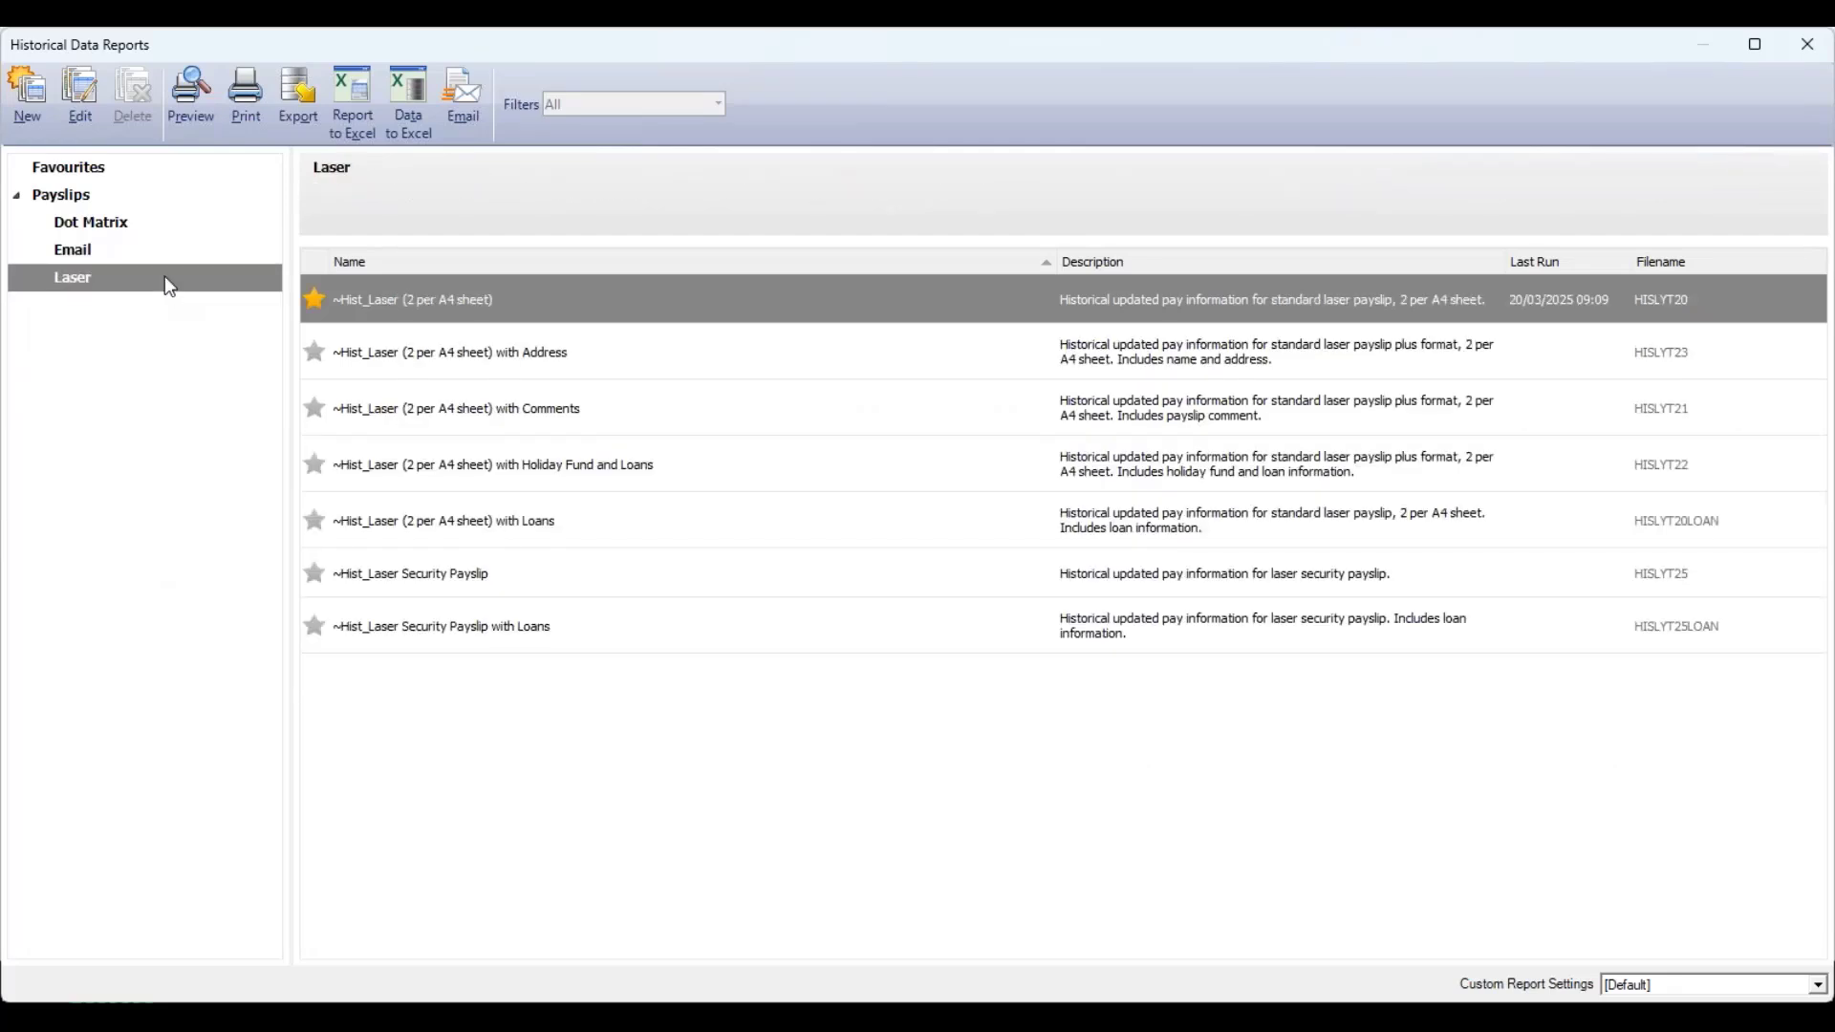
double_click(555, 297)
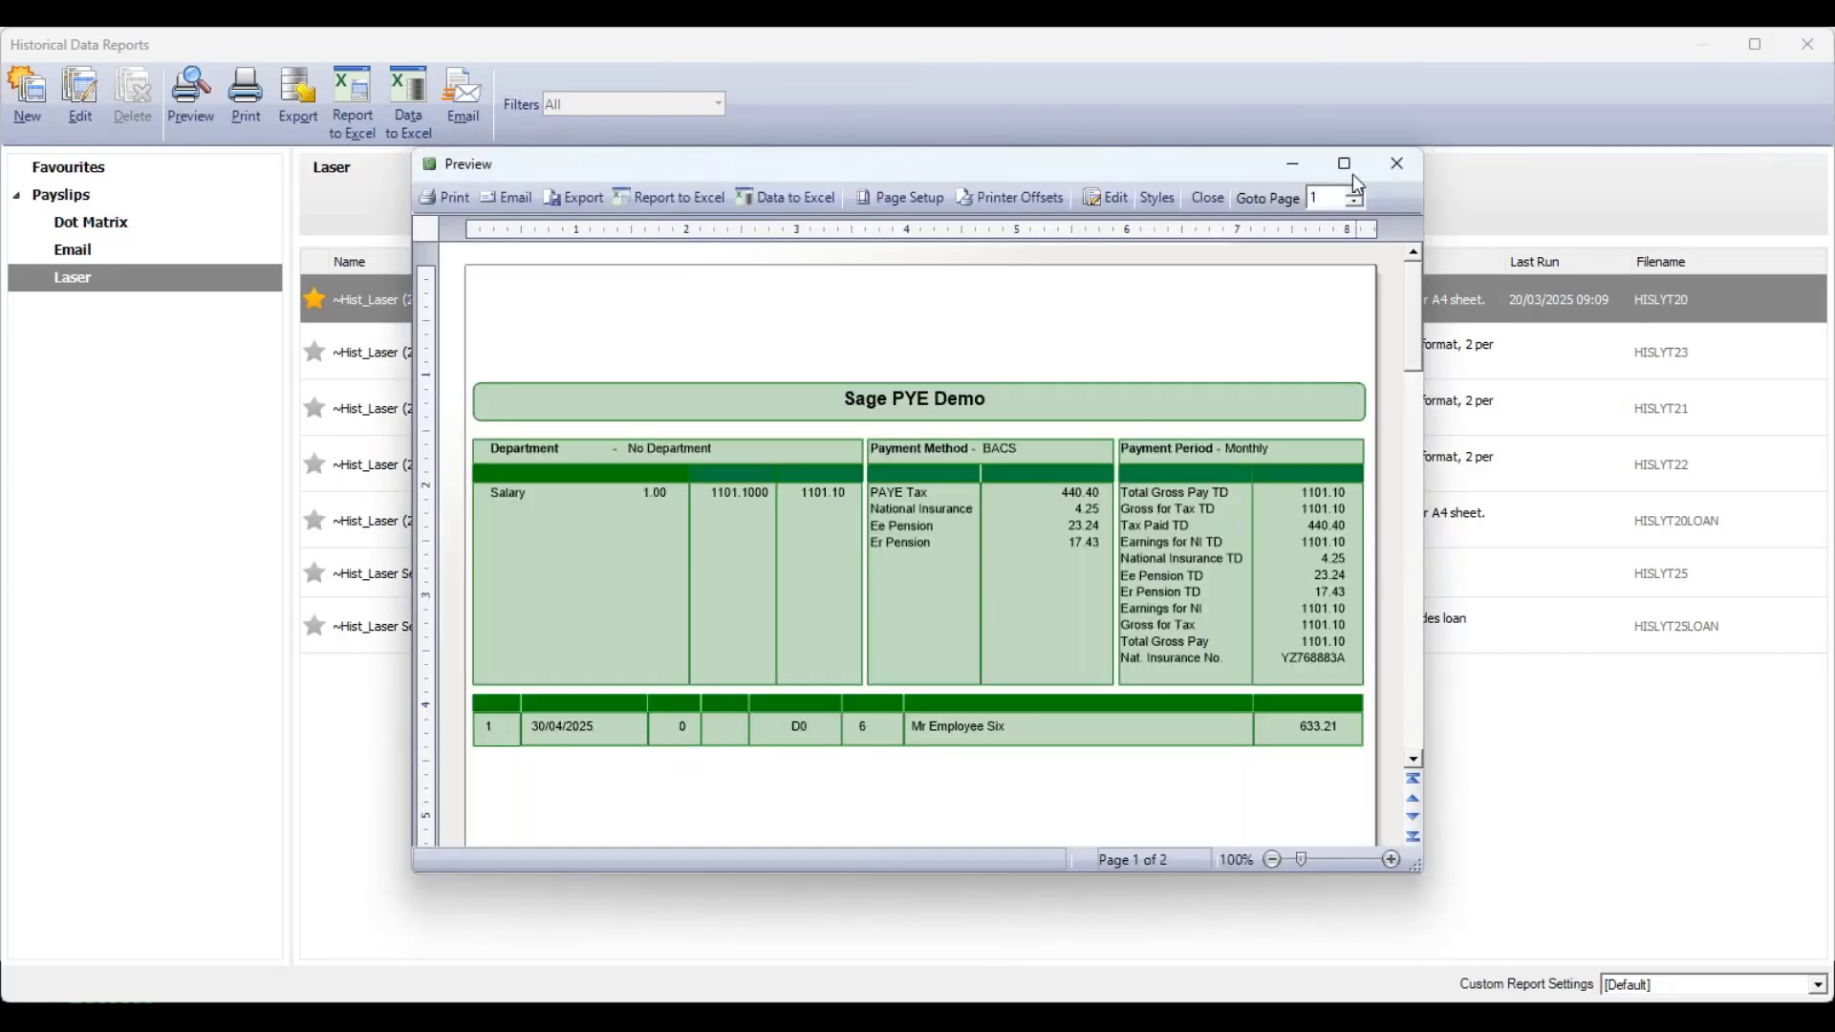
click(1345, 164)
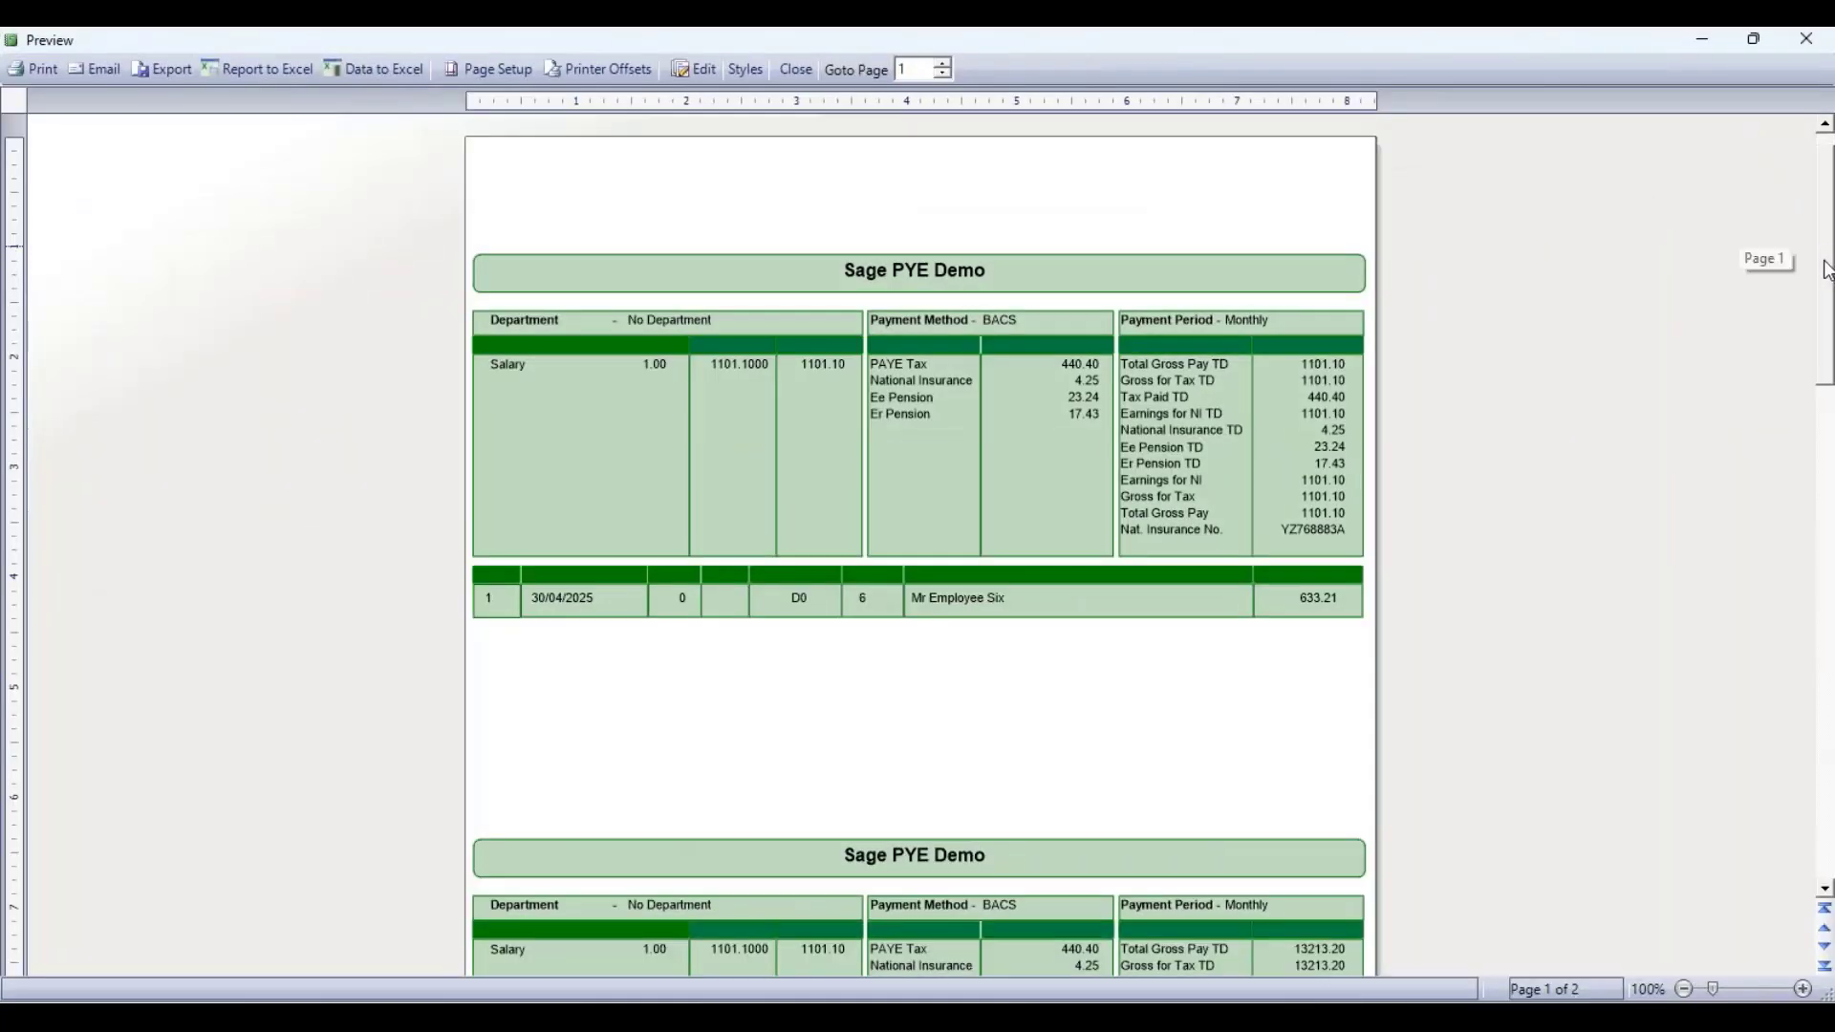
drag(1828, 270, 1724, 497)
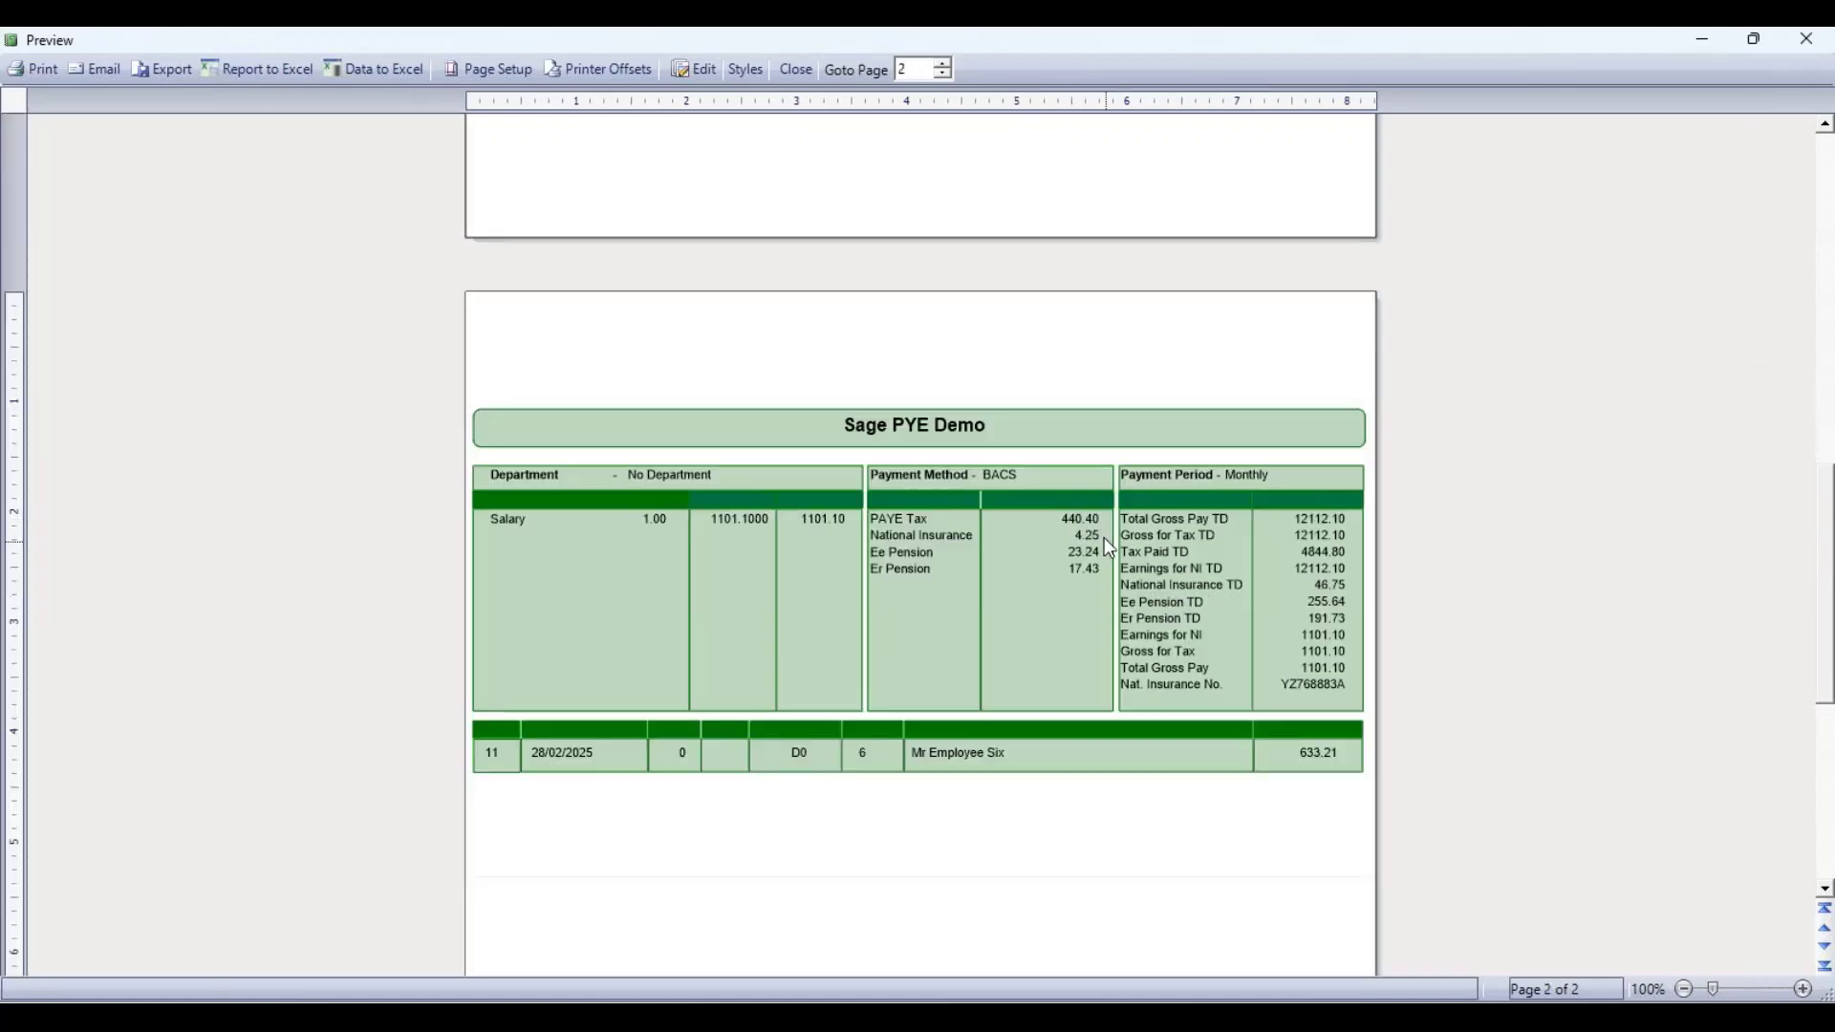
click(1807, 41)
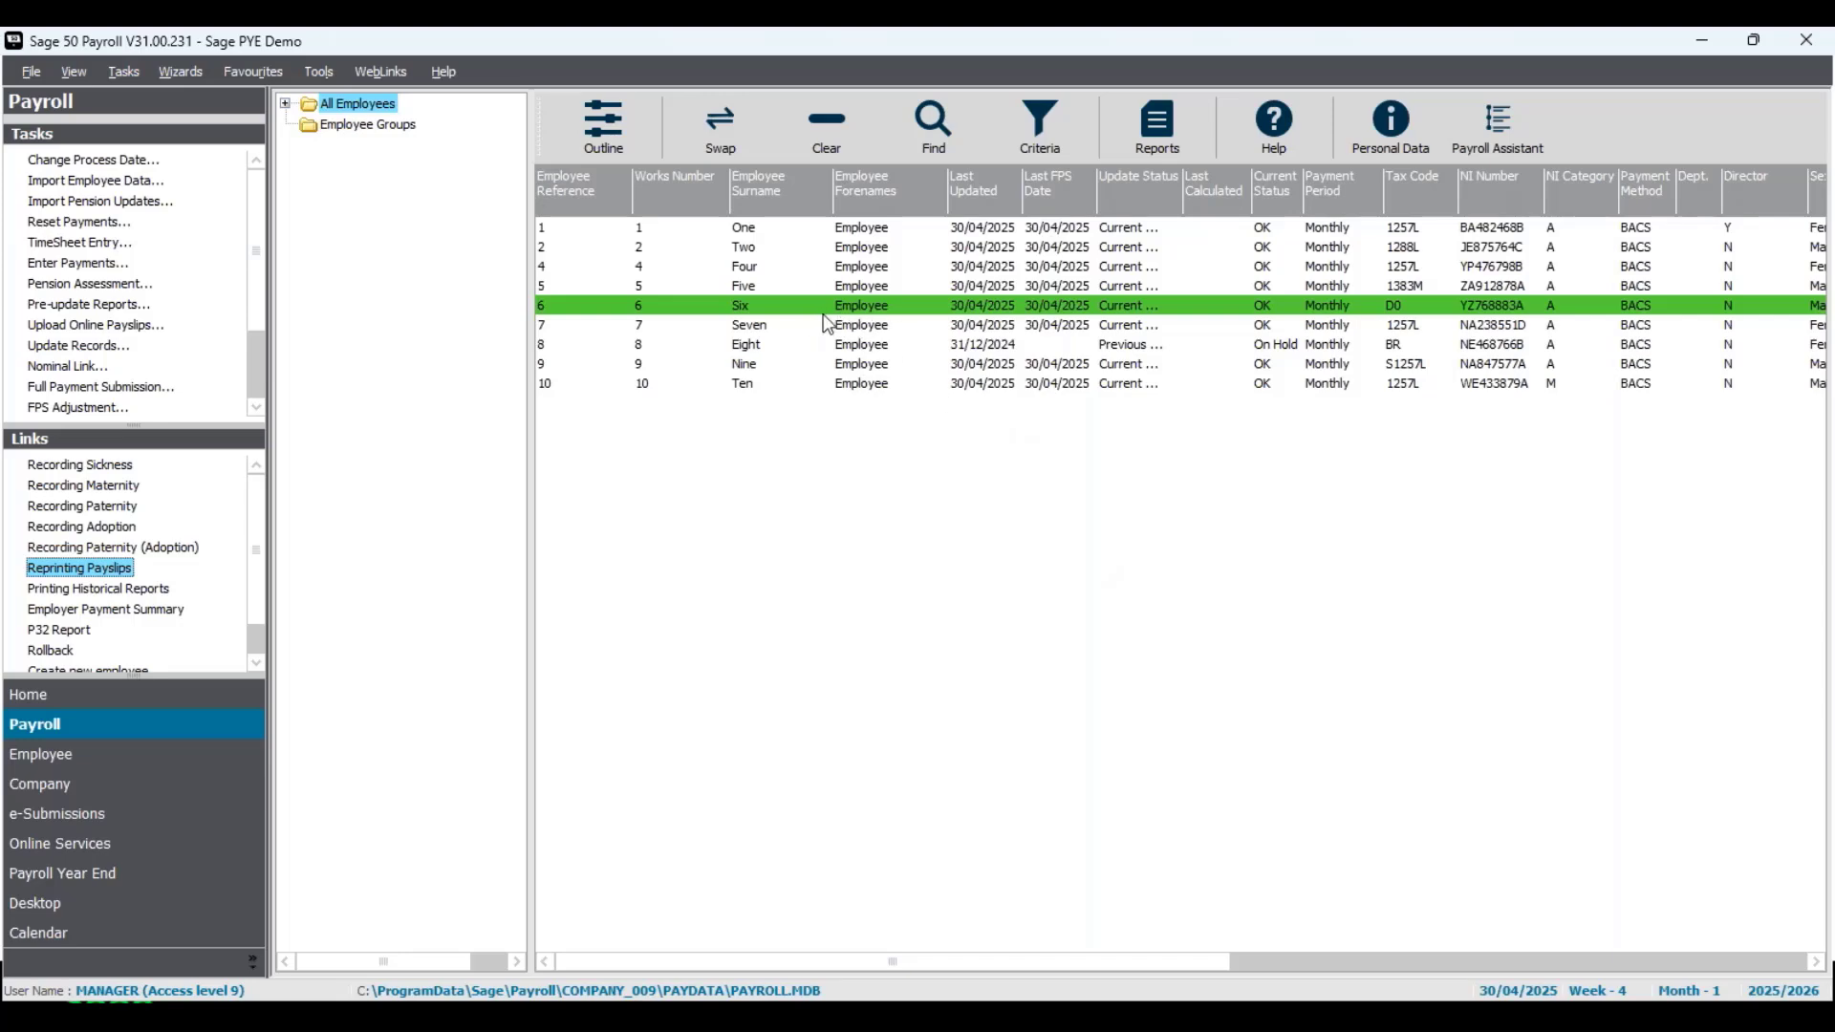
- Roll back Employee Six's Tax Month 1 update (06/04/2025 to 05/05/2025) without clearing the additional YTD, statutory and absence information
click(118, 72)
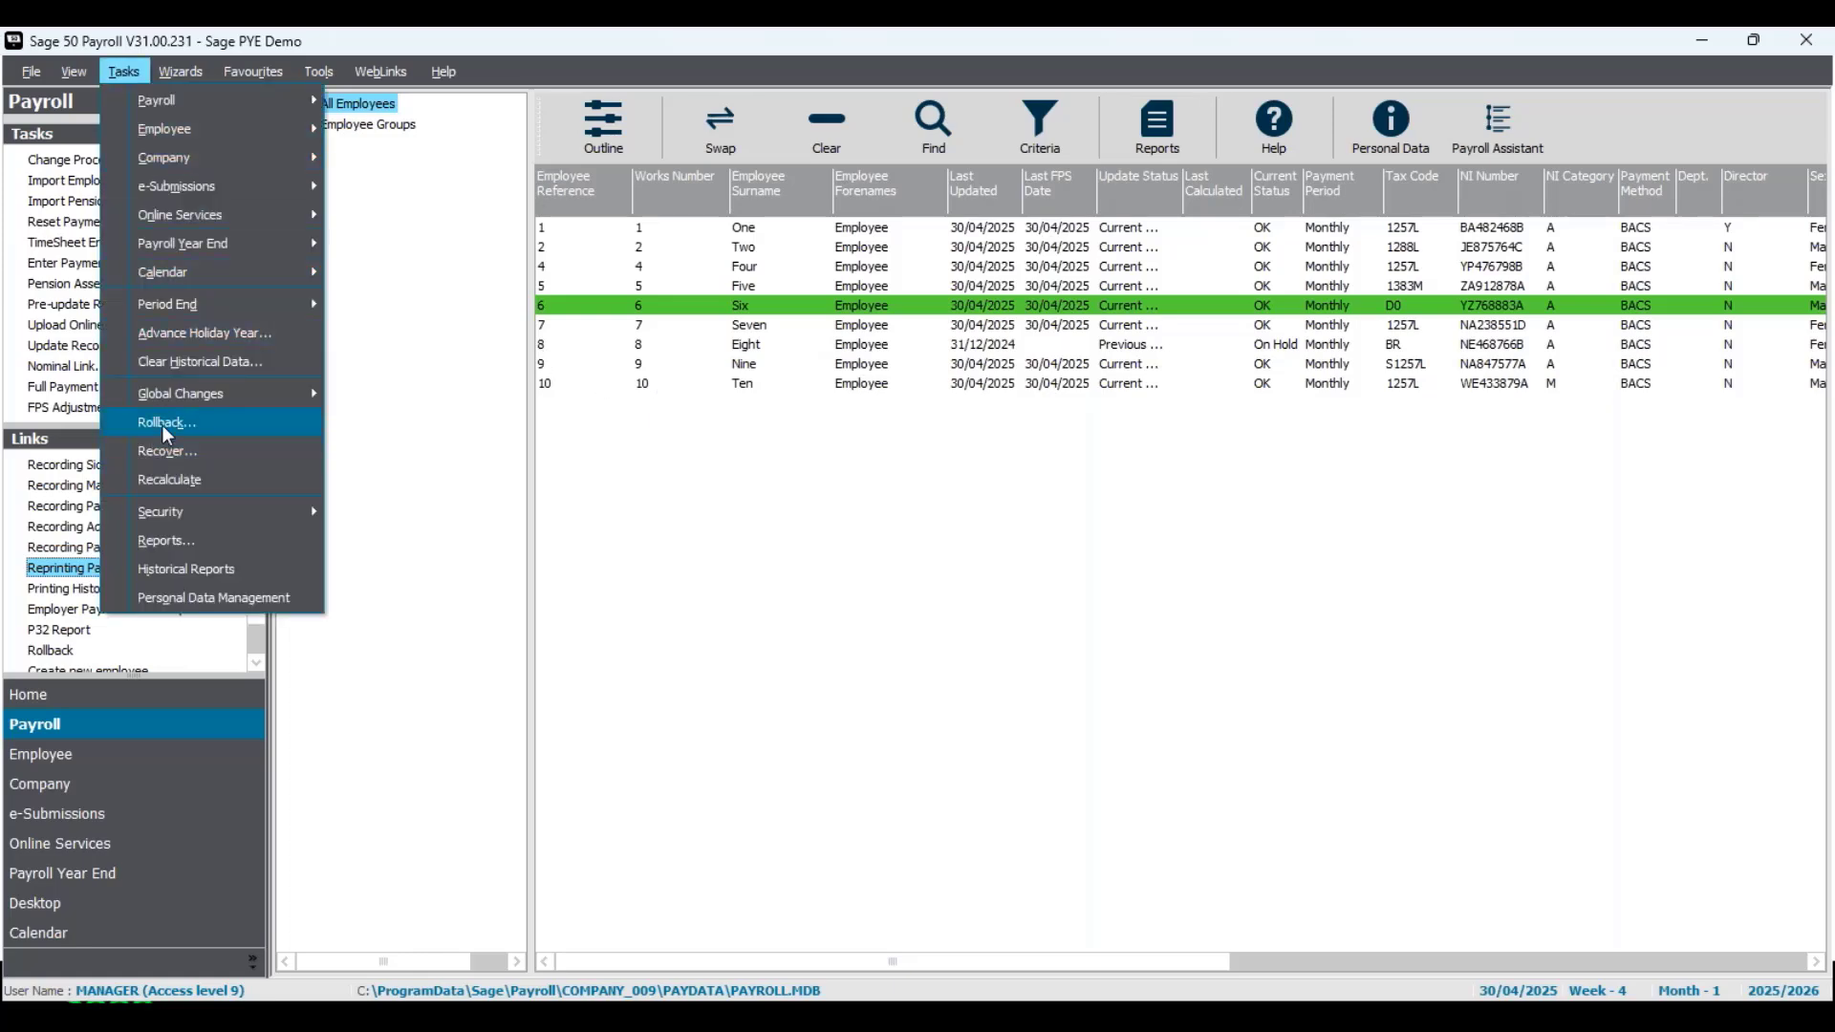
click(160, 426)
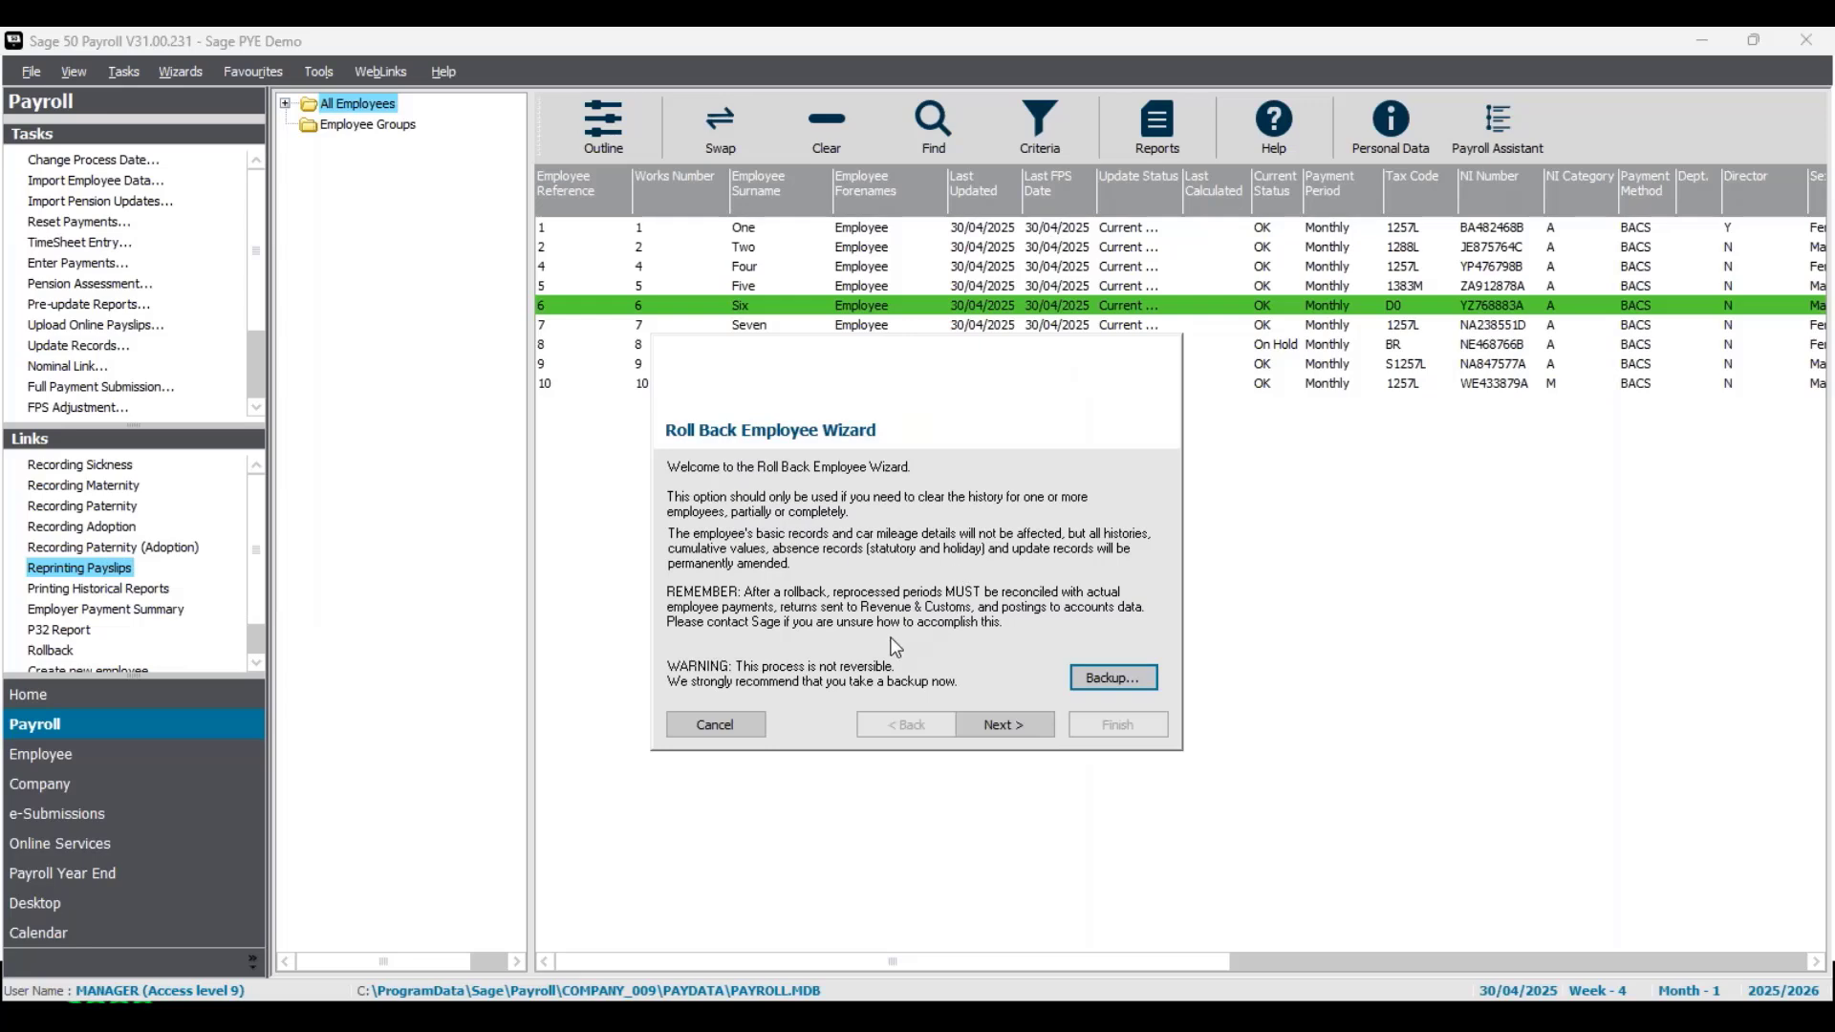
click(1028, 736)
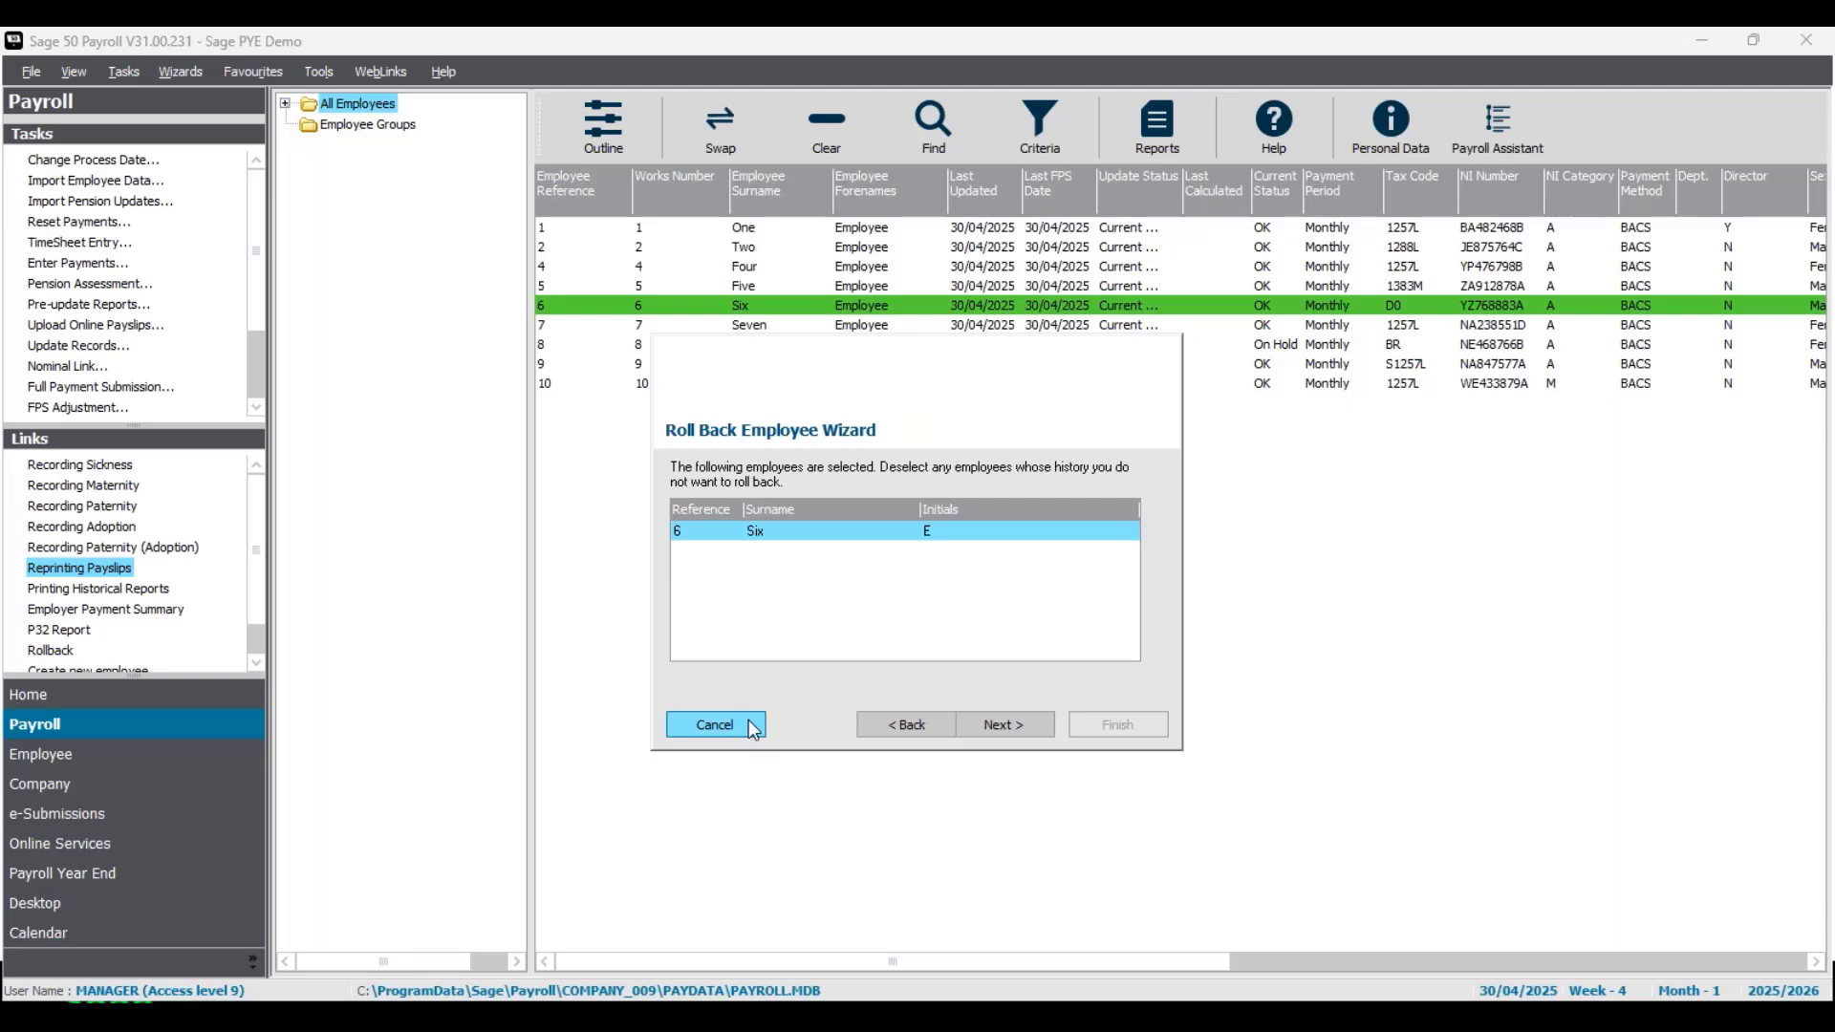
click(1020, 735)
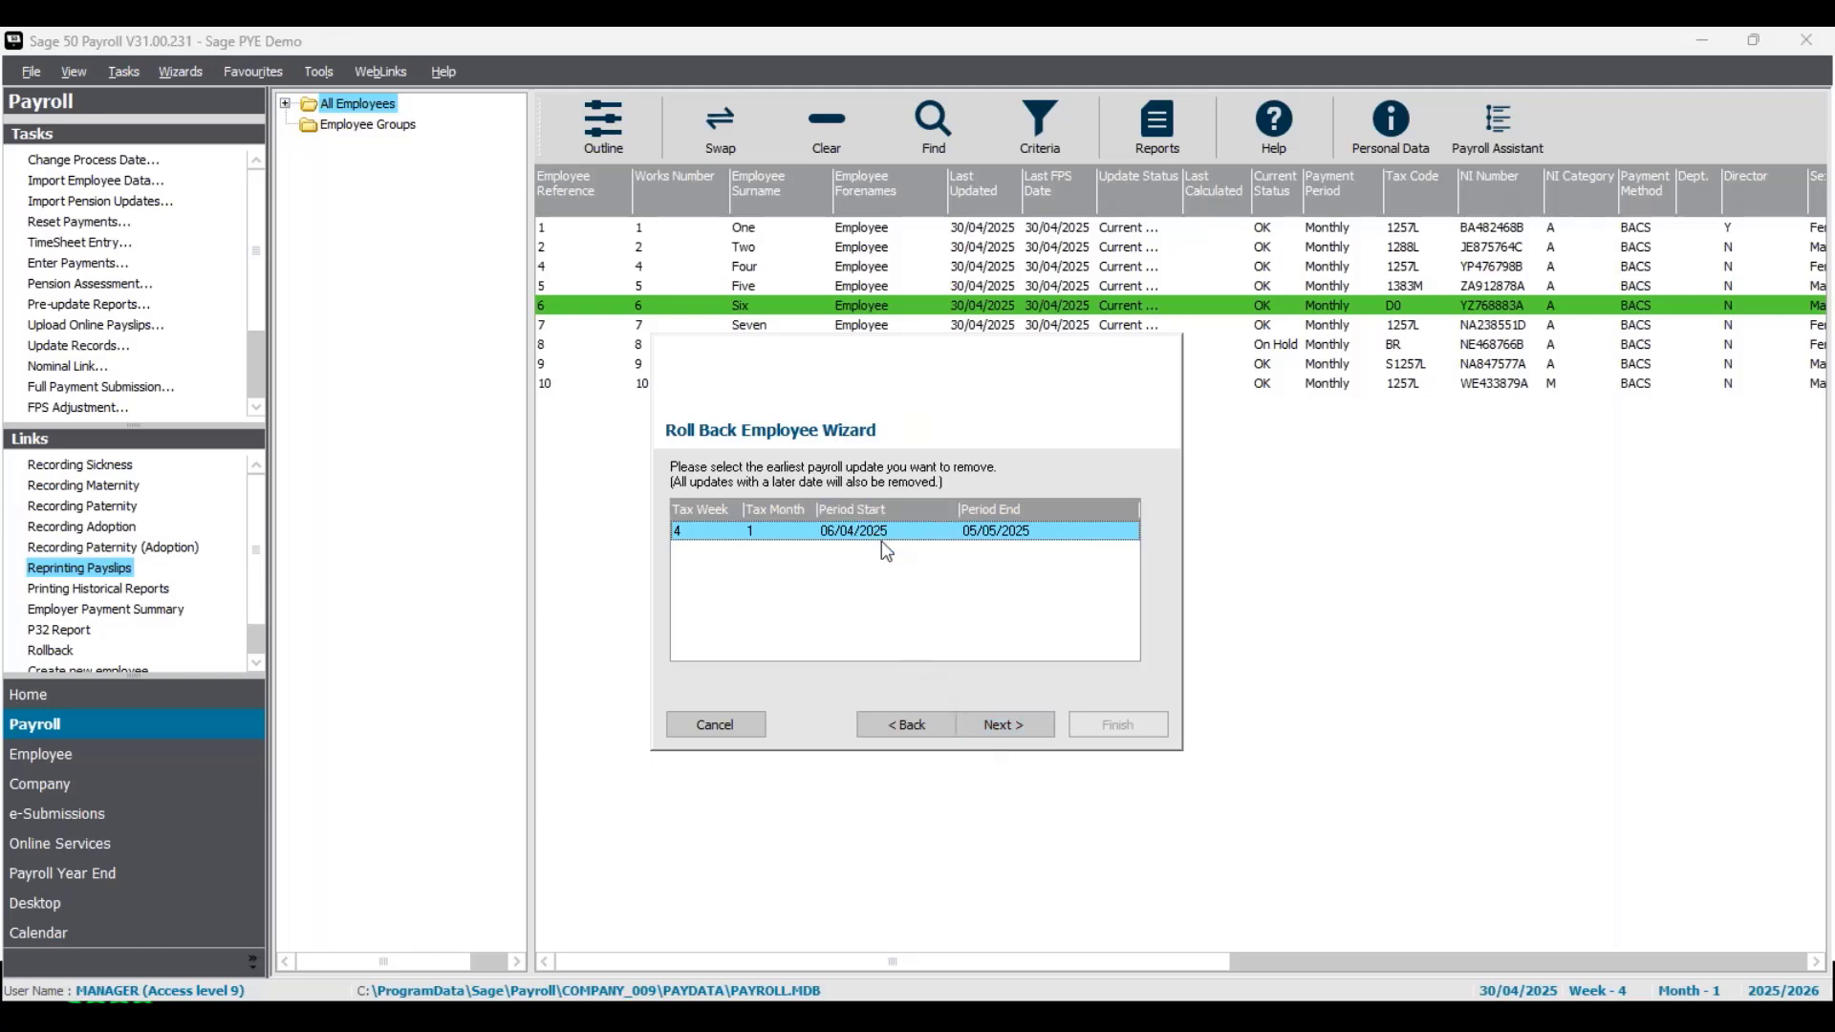
click(1019, 725)
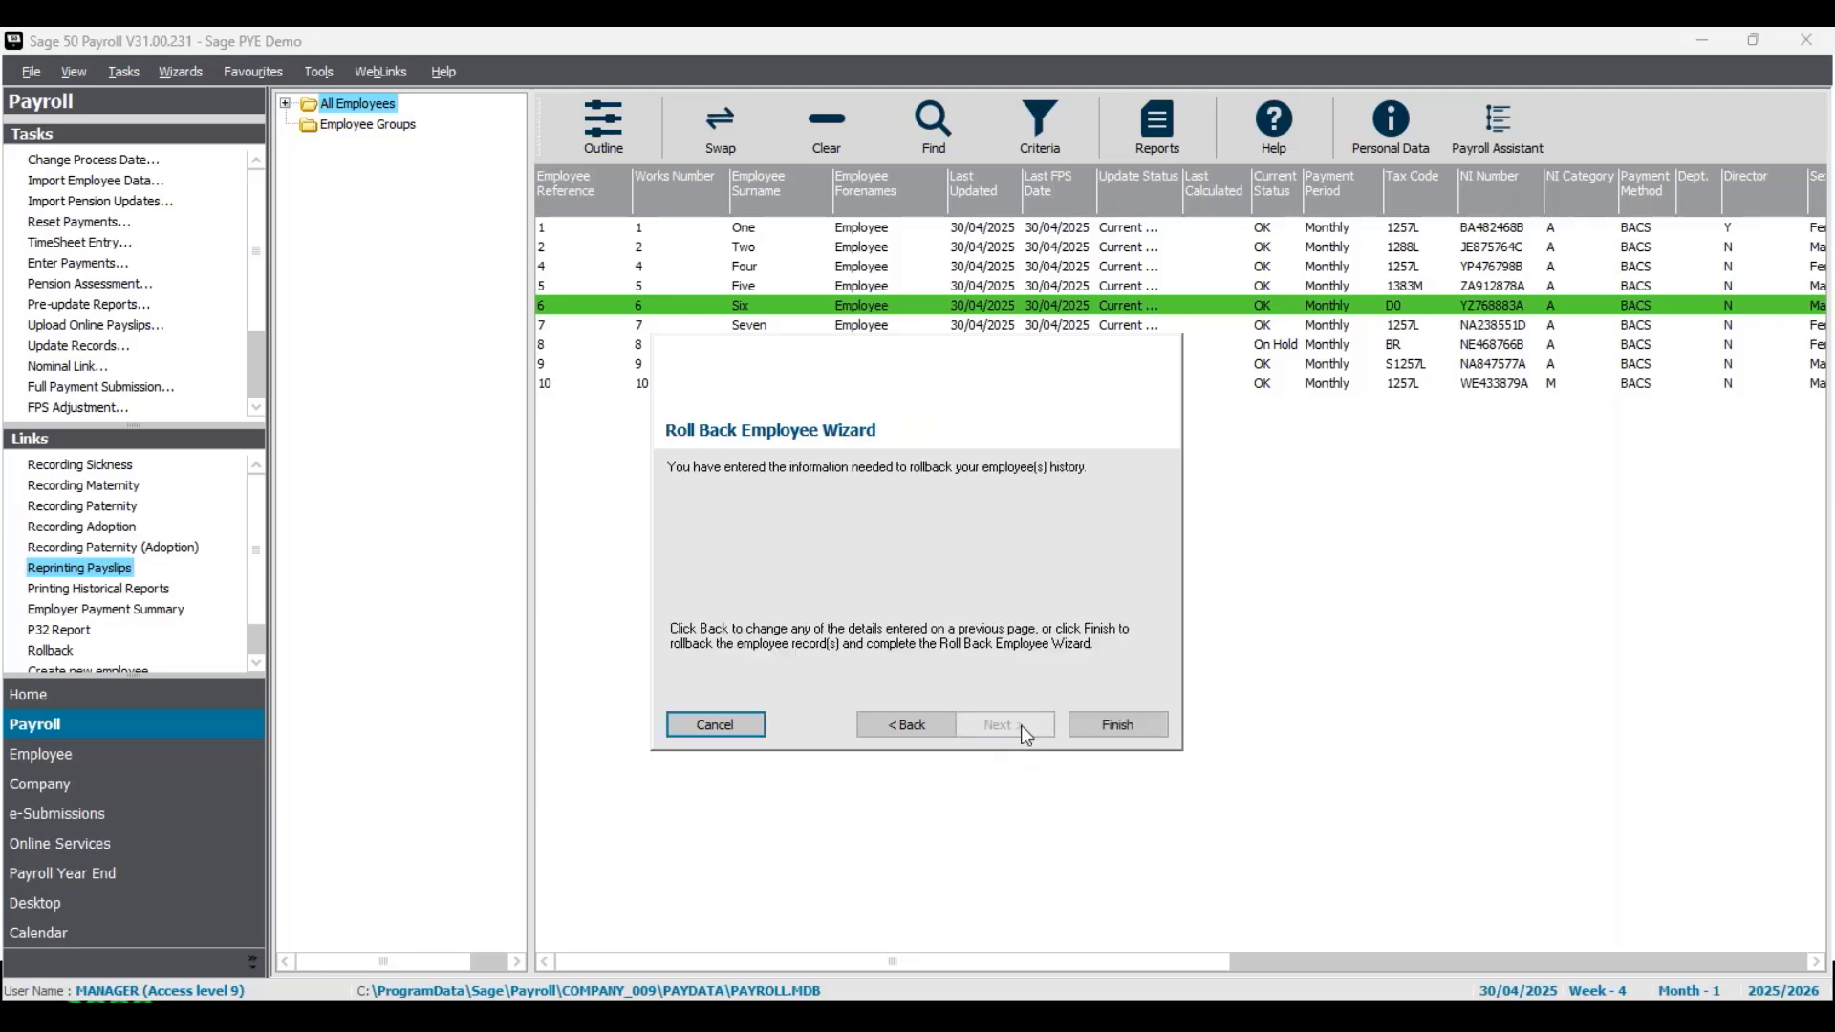
click(1128, 725)
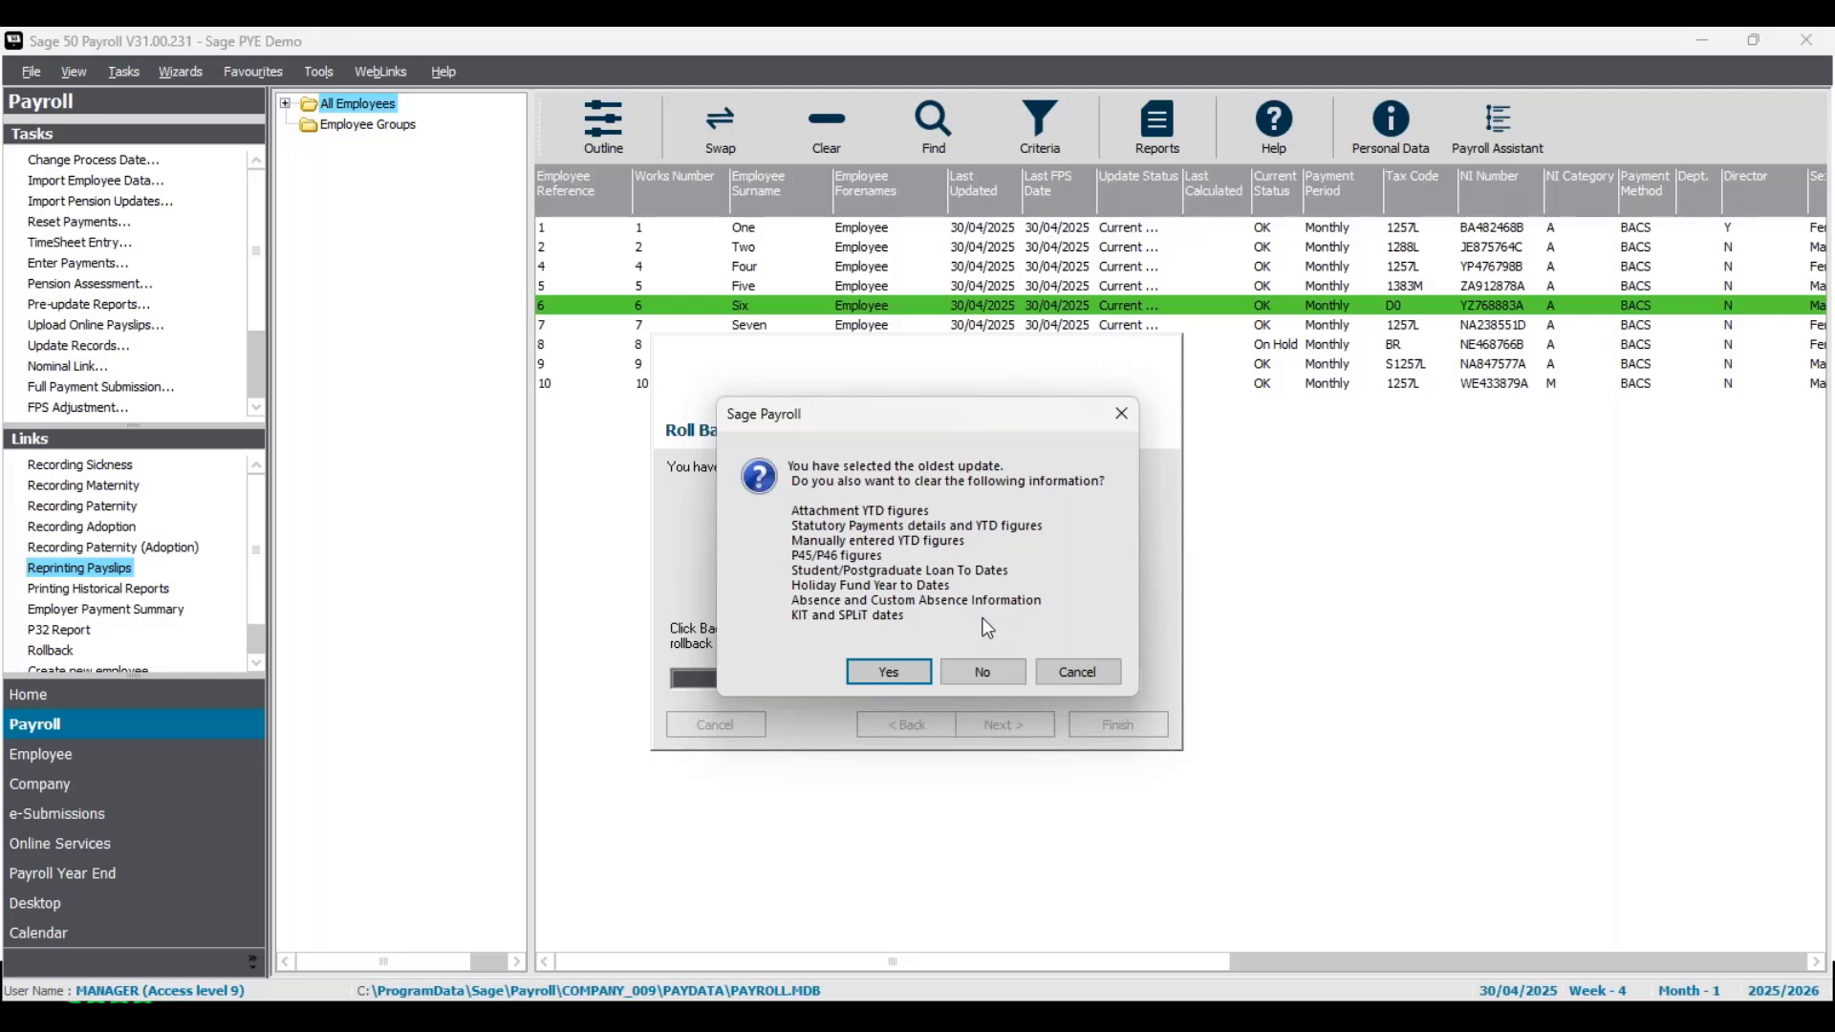
click(984, 671)
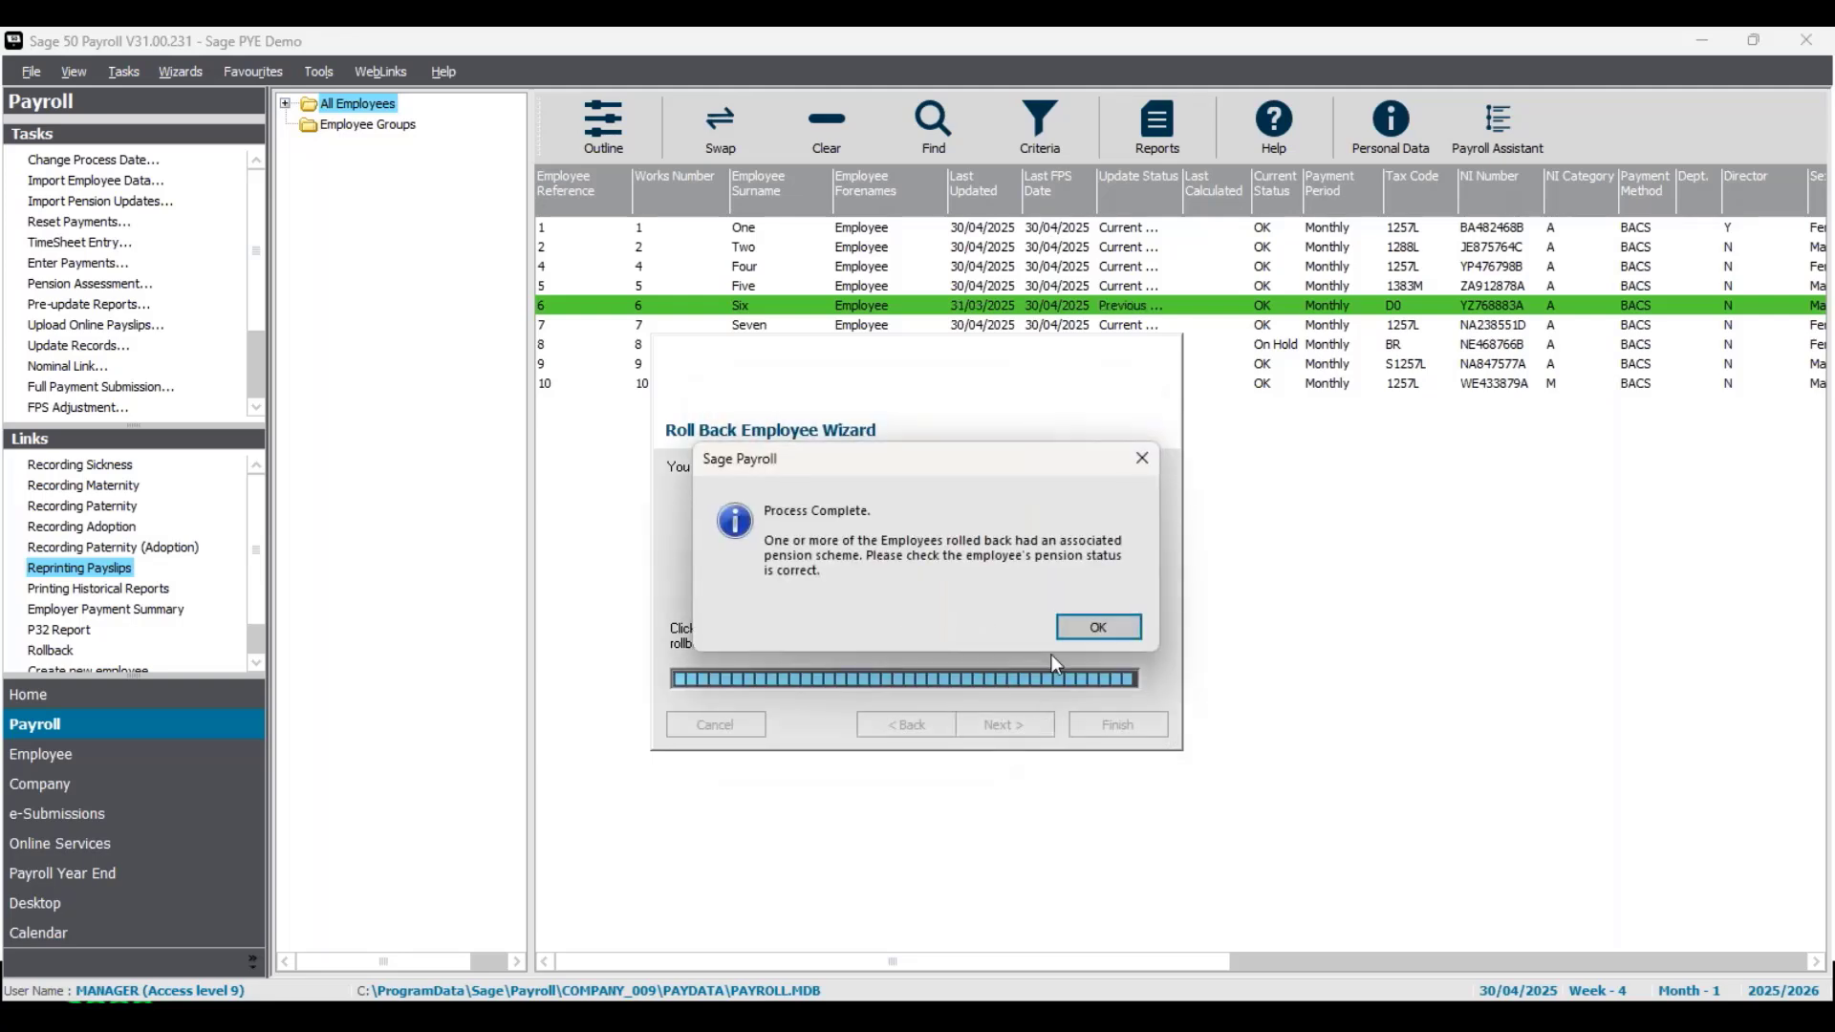
click(1096, 628)
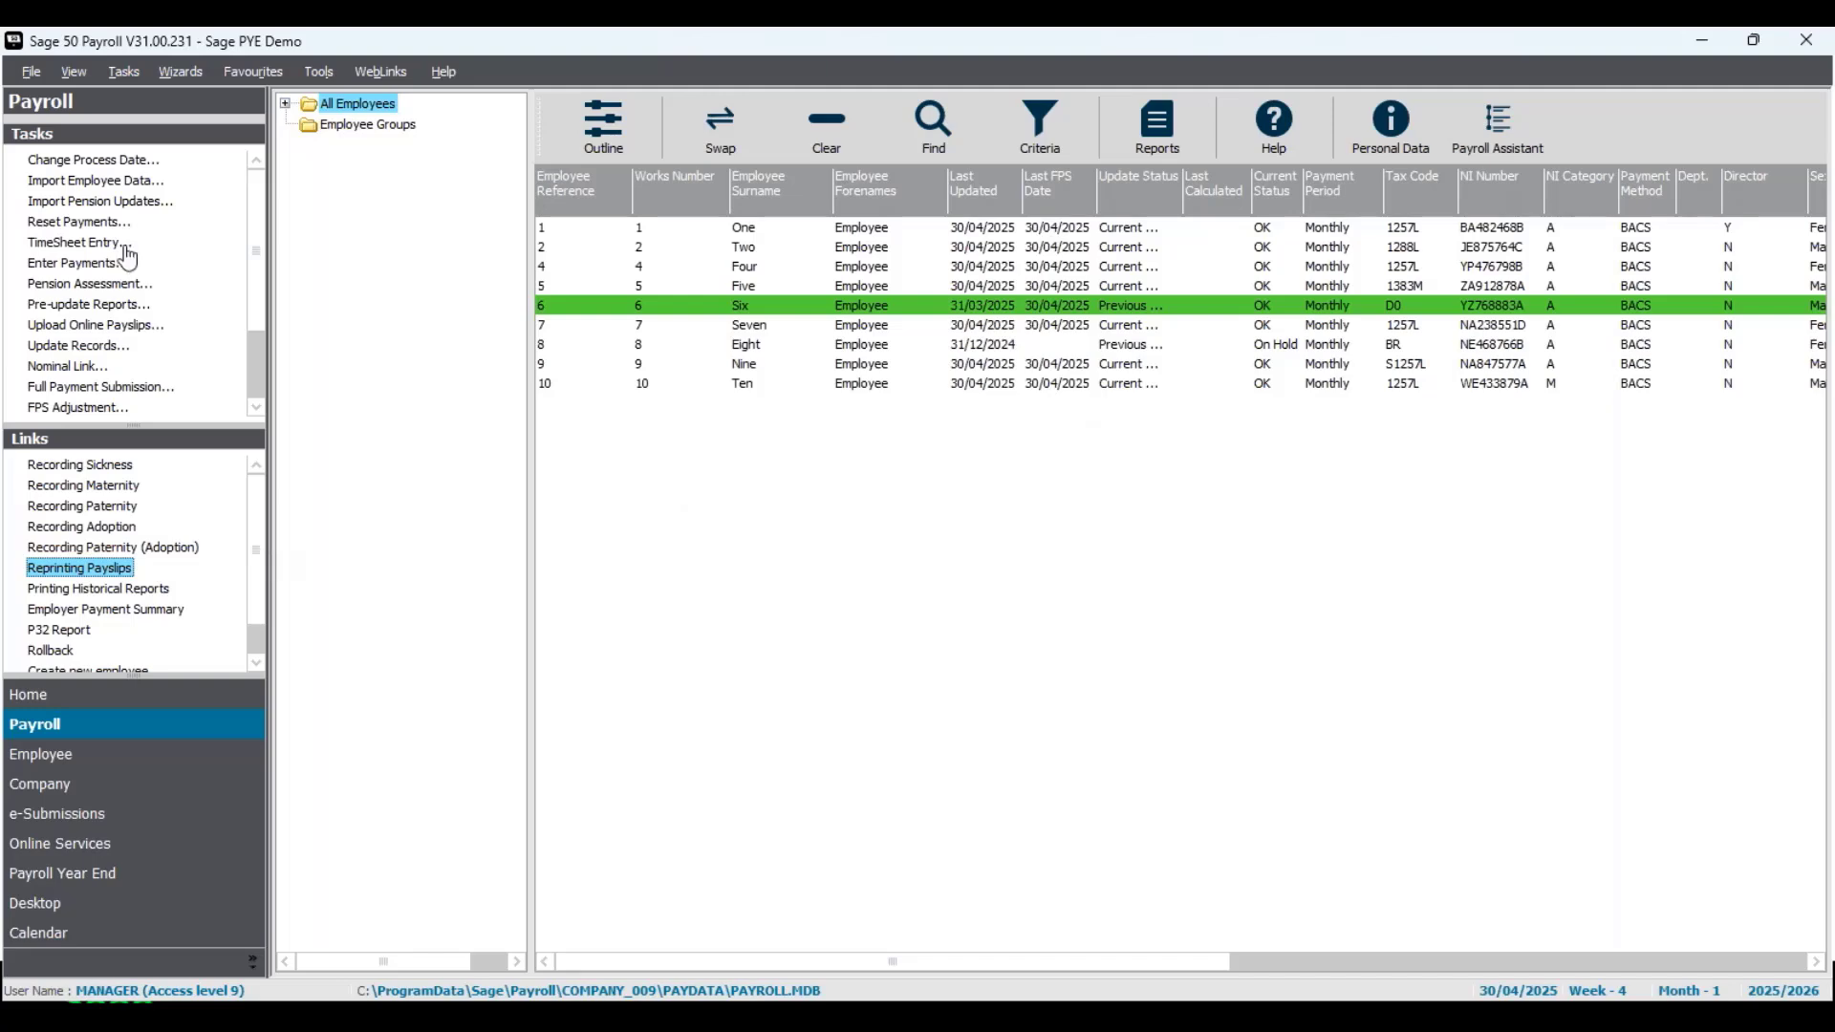
- Change the payroll process date to 28/02/2025
click(112, 163)
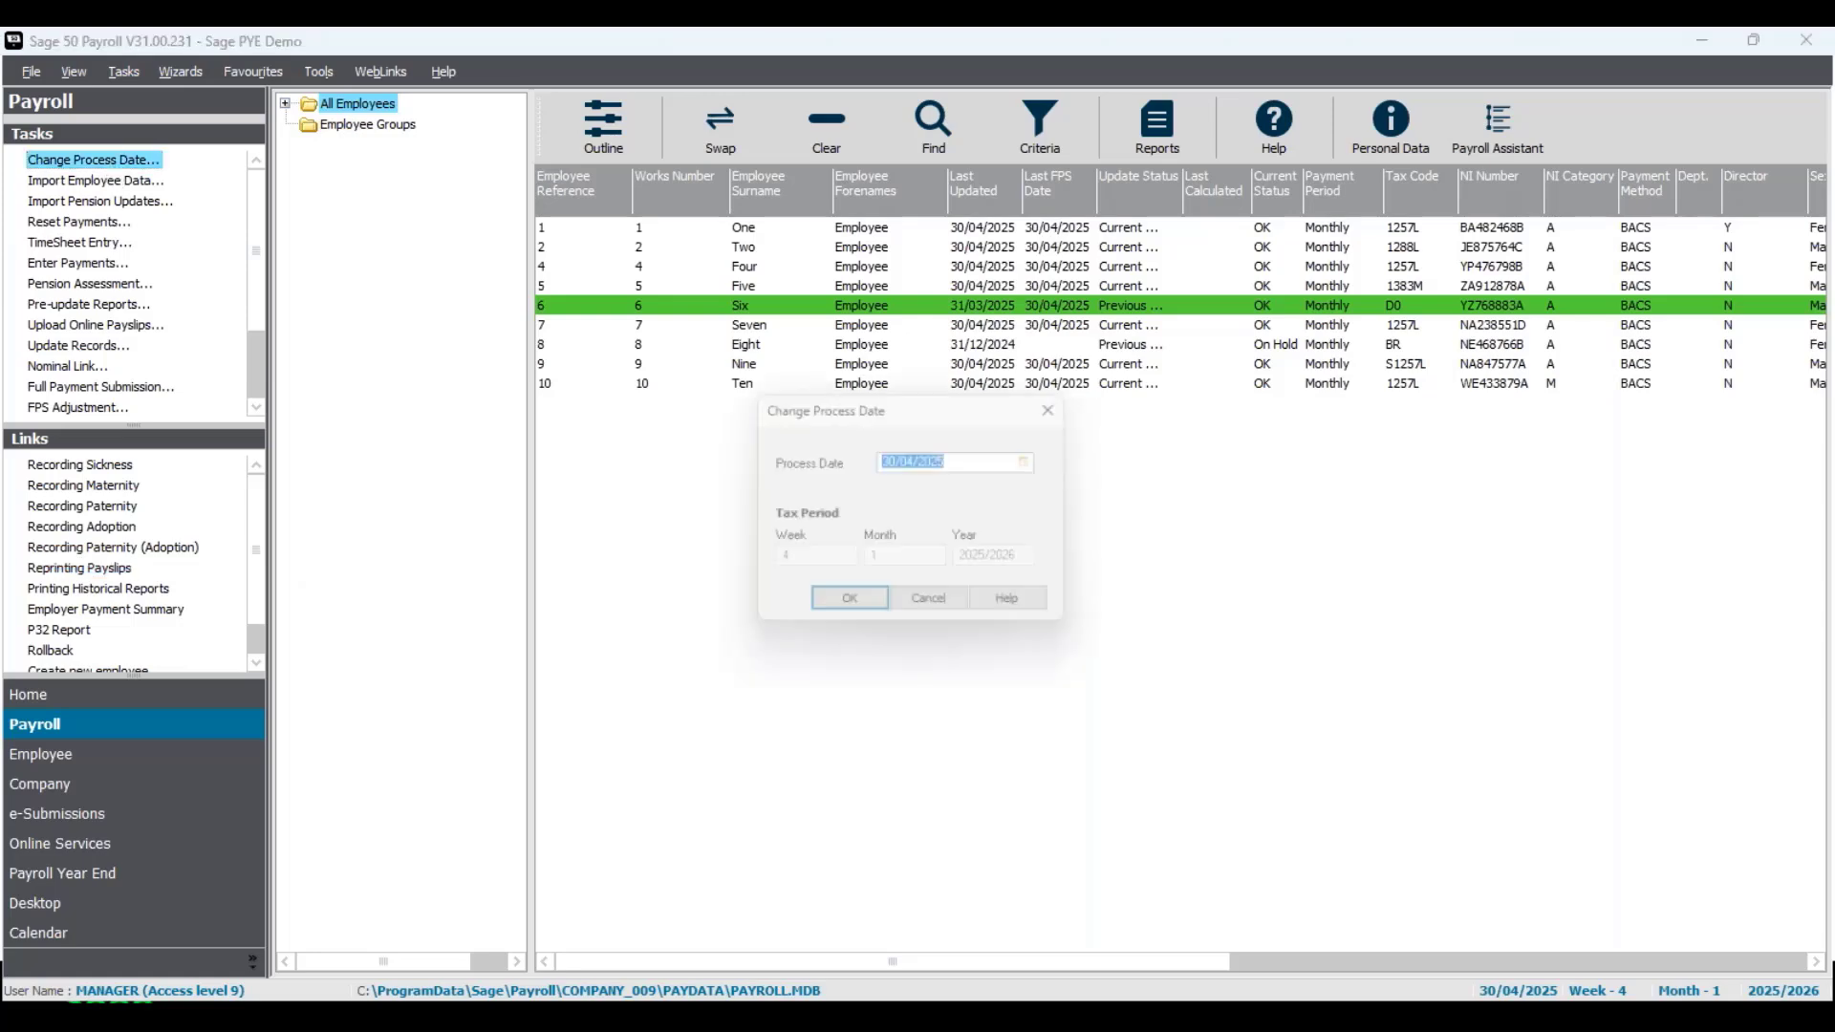
click(1037, 463)
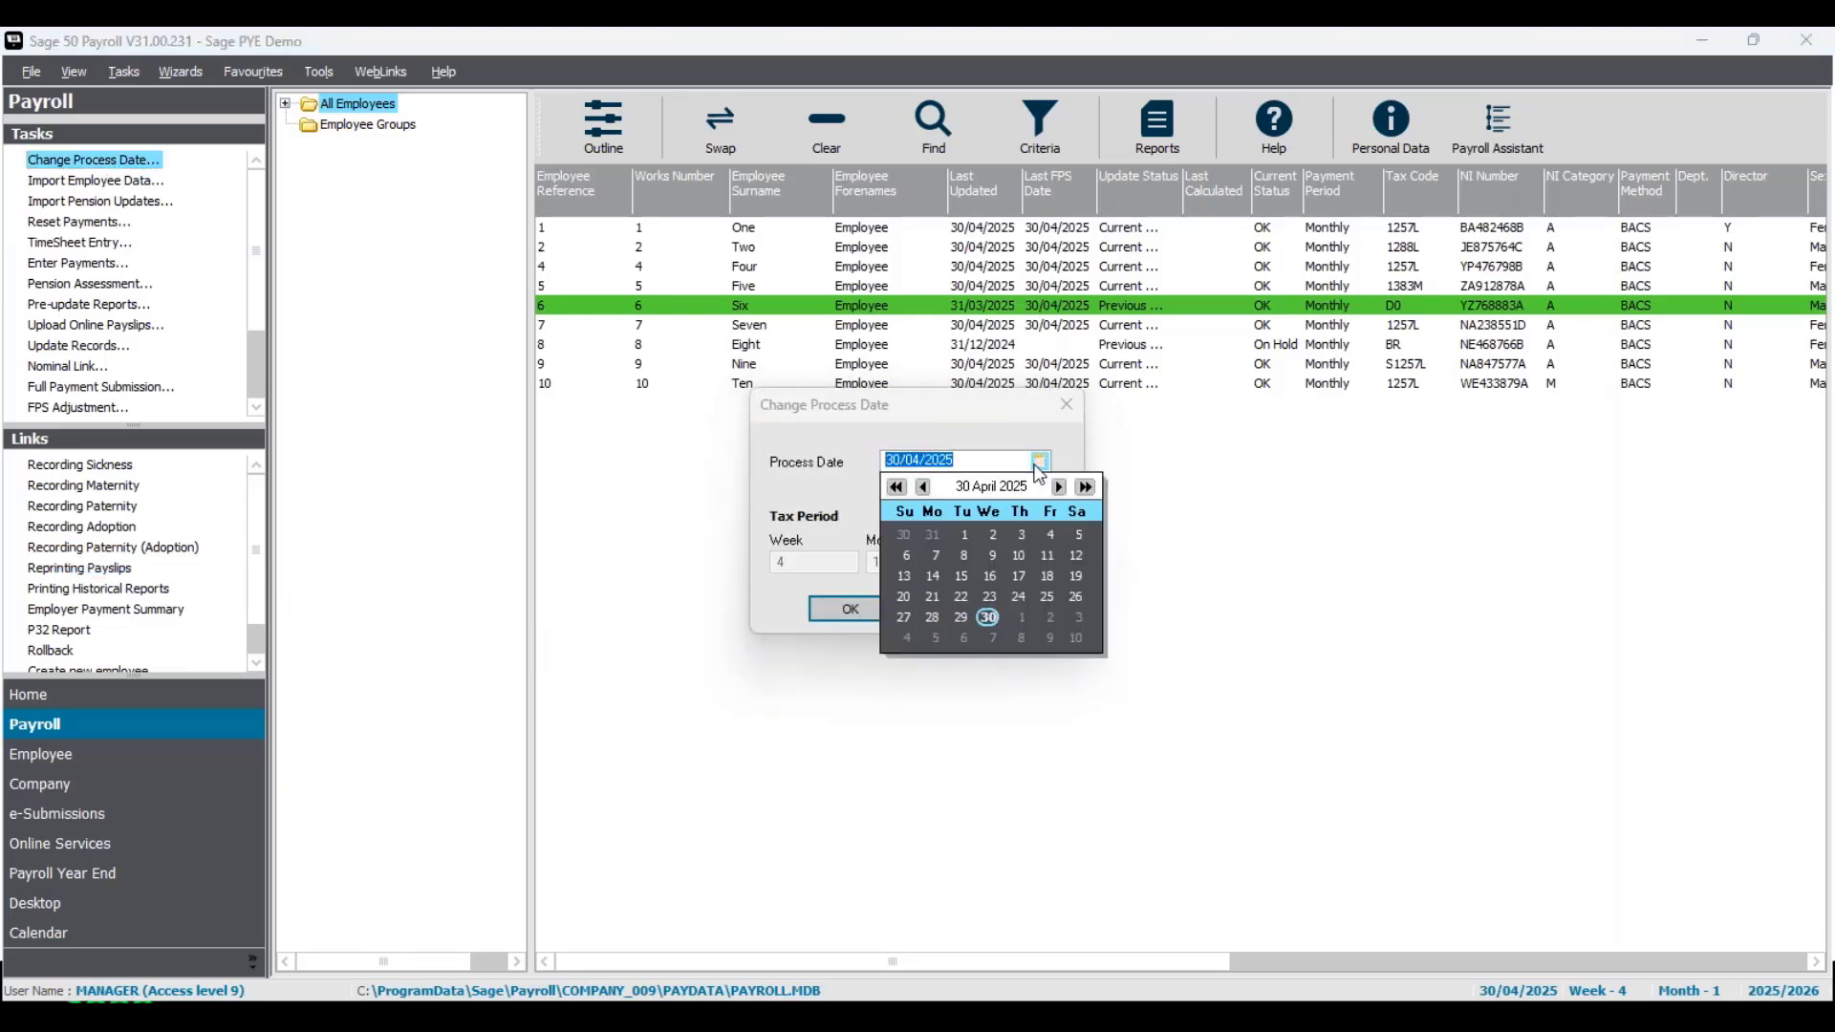
click(923, 487)
click(922, 488)
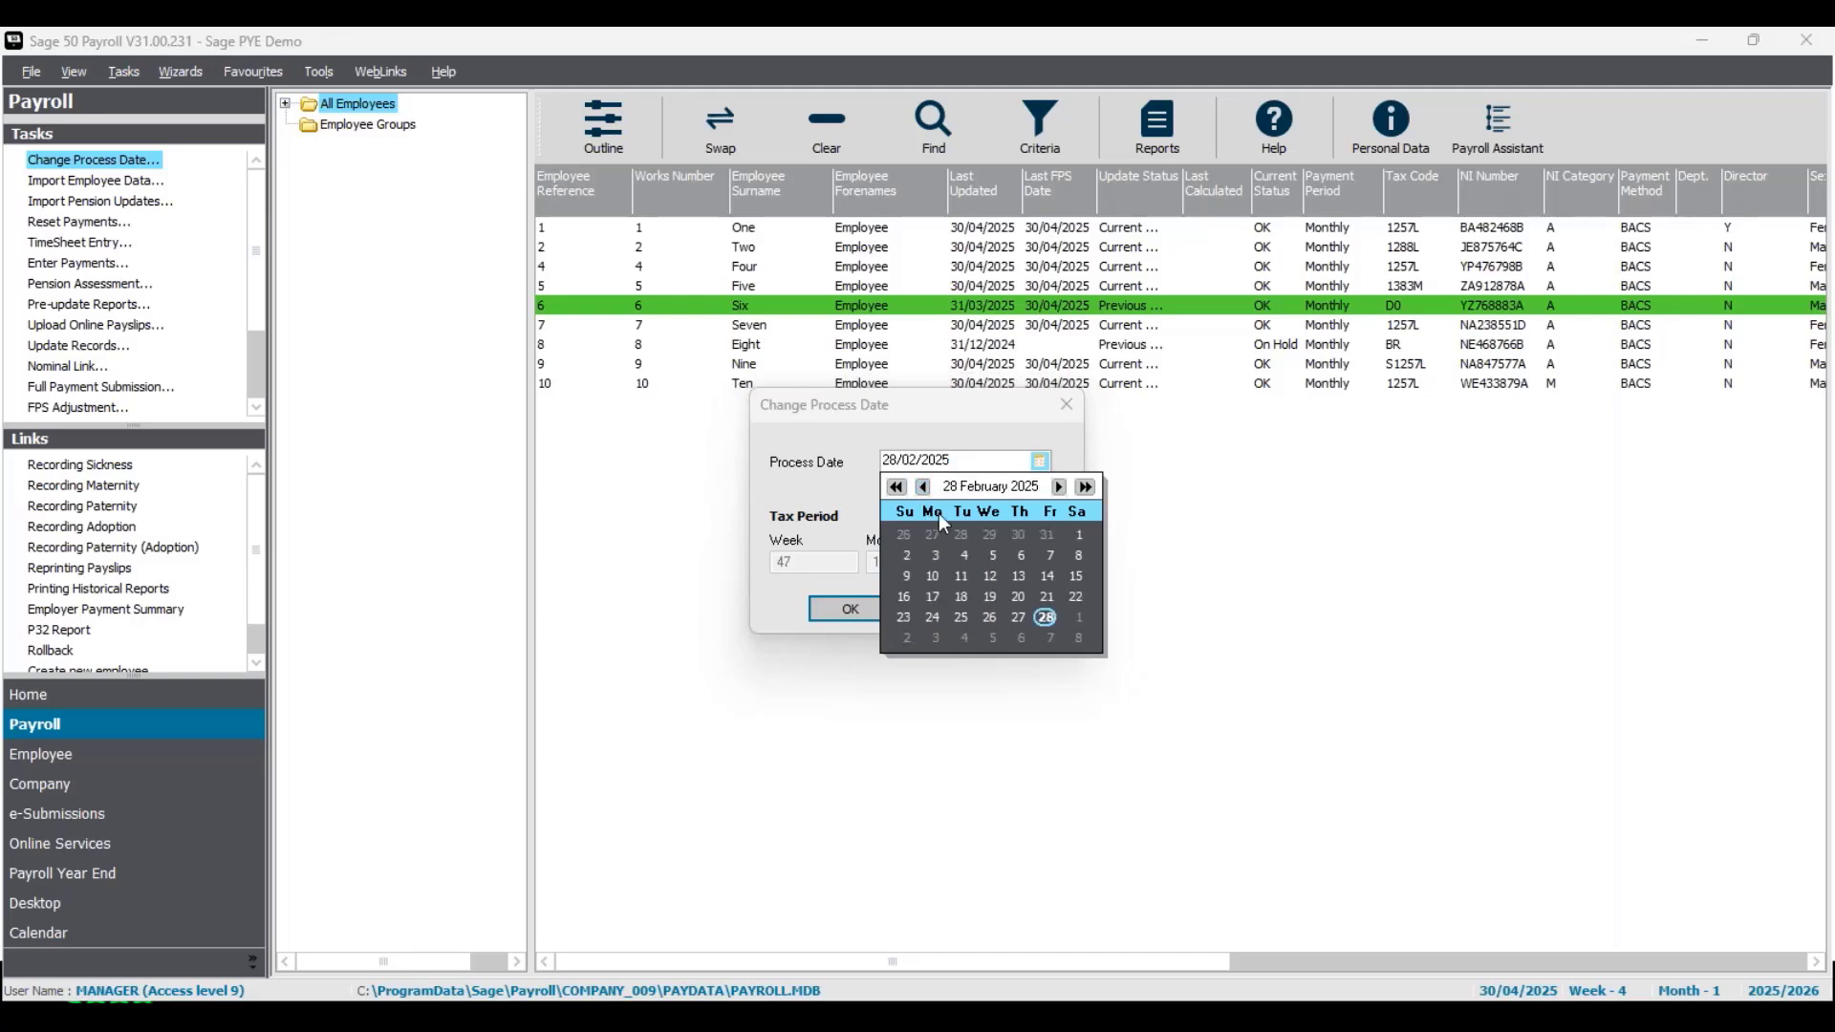
click(1045, 616)
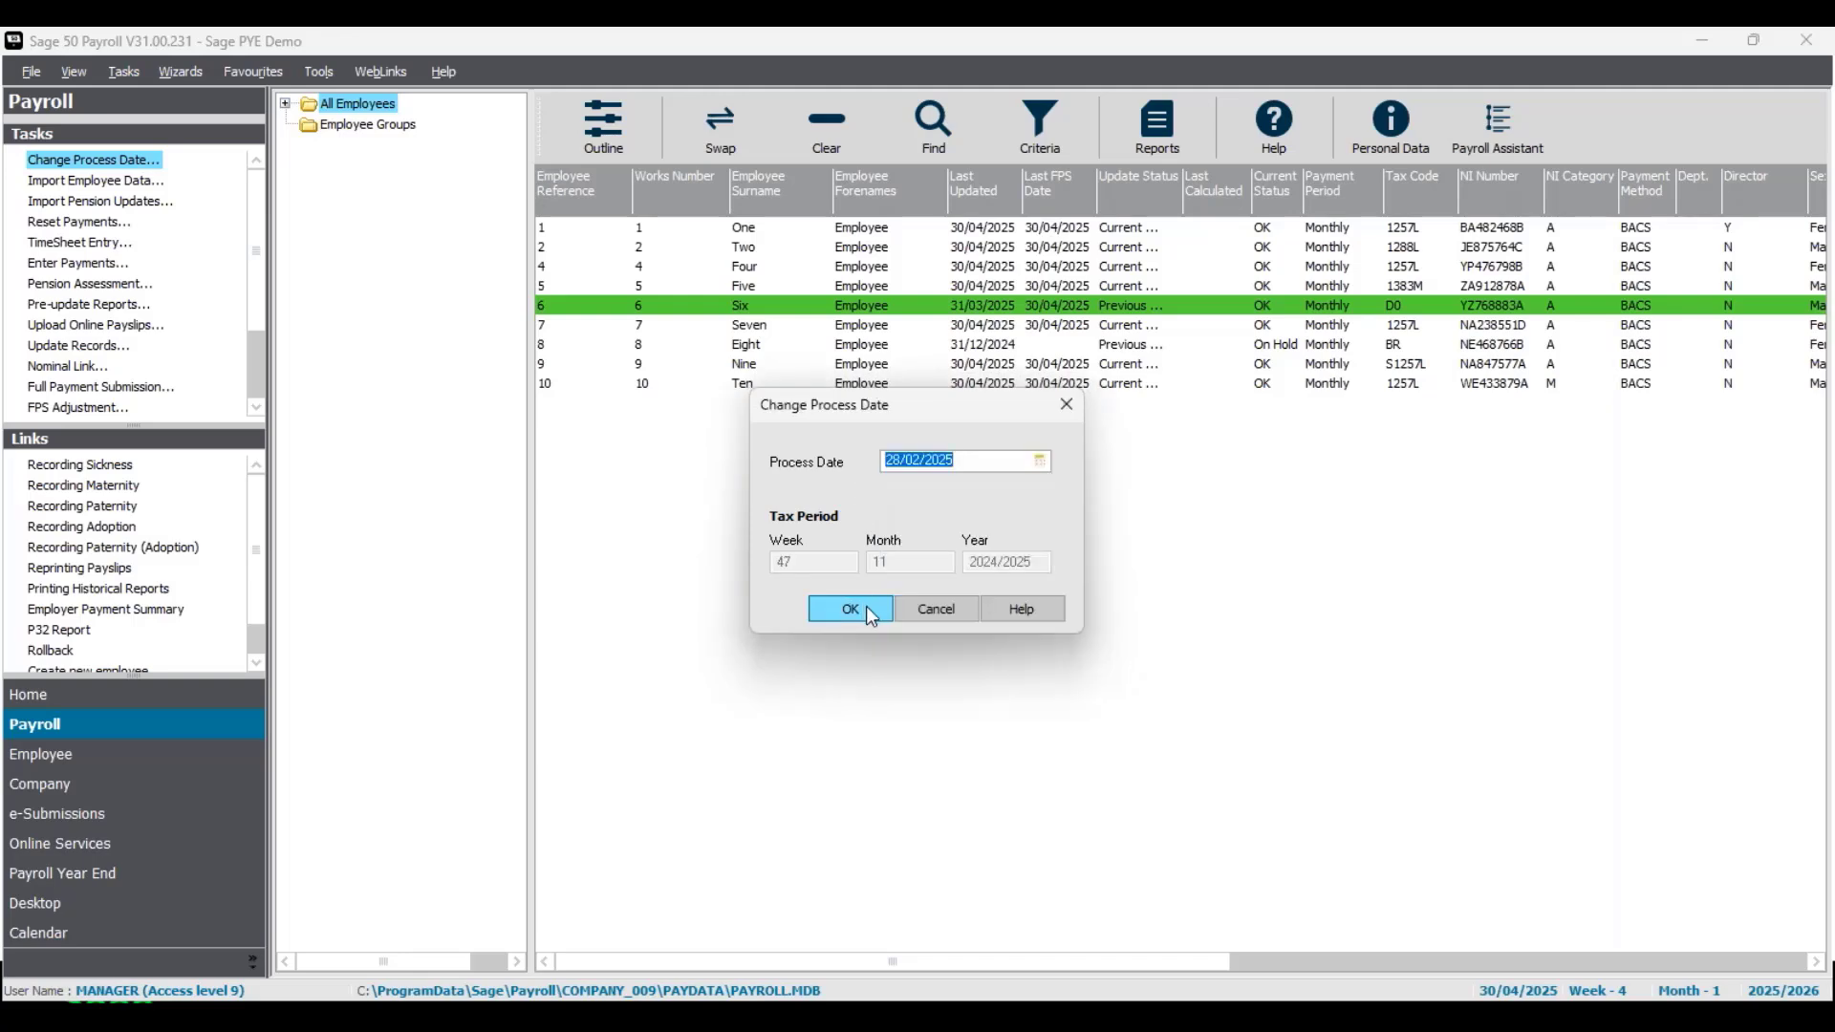
click(867, 606)
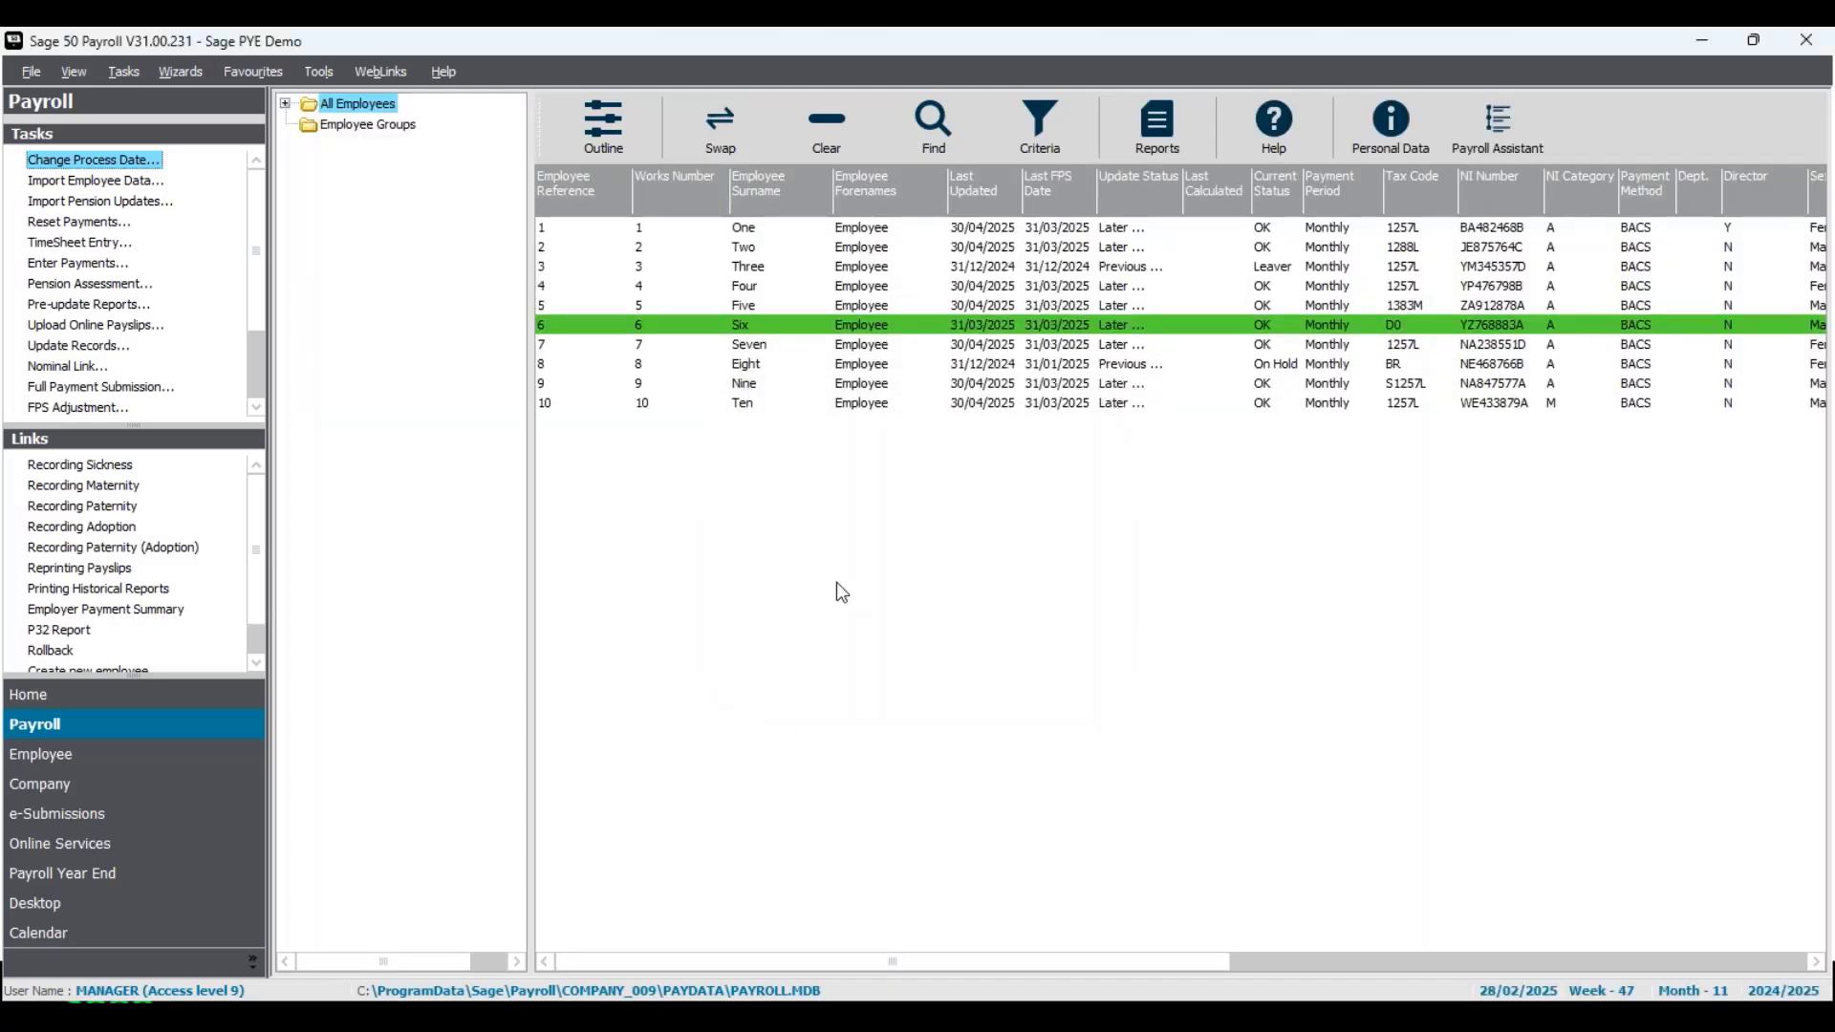
- Roll back Employee Six's payroll updates from Tax Month 11 (06/02/2025 to 05/03/2025) onwards
click(123, 78)
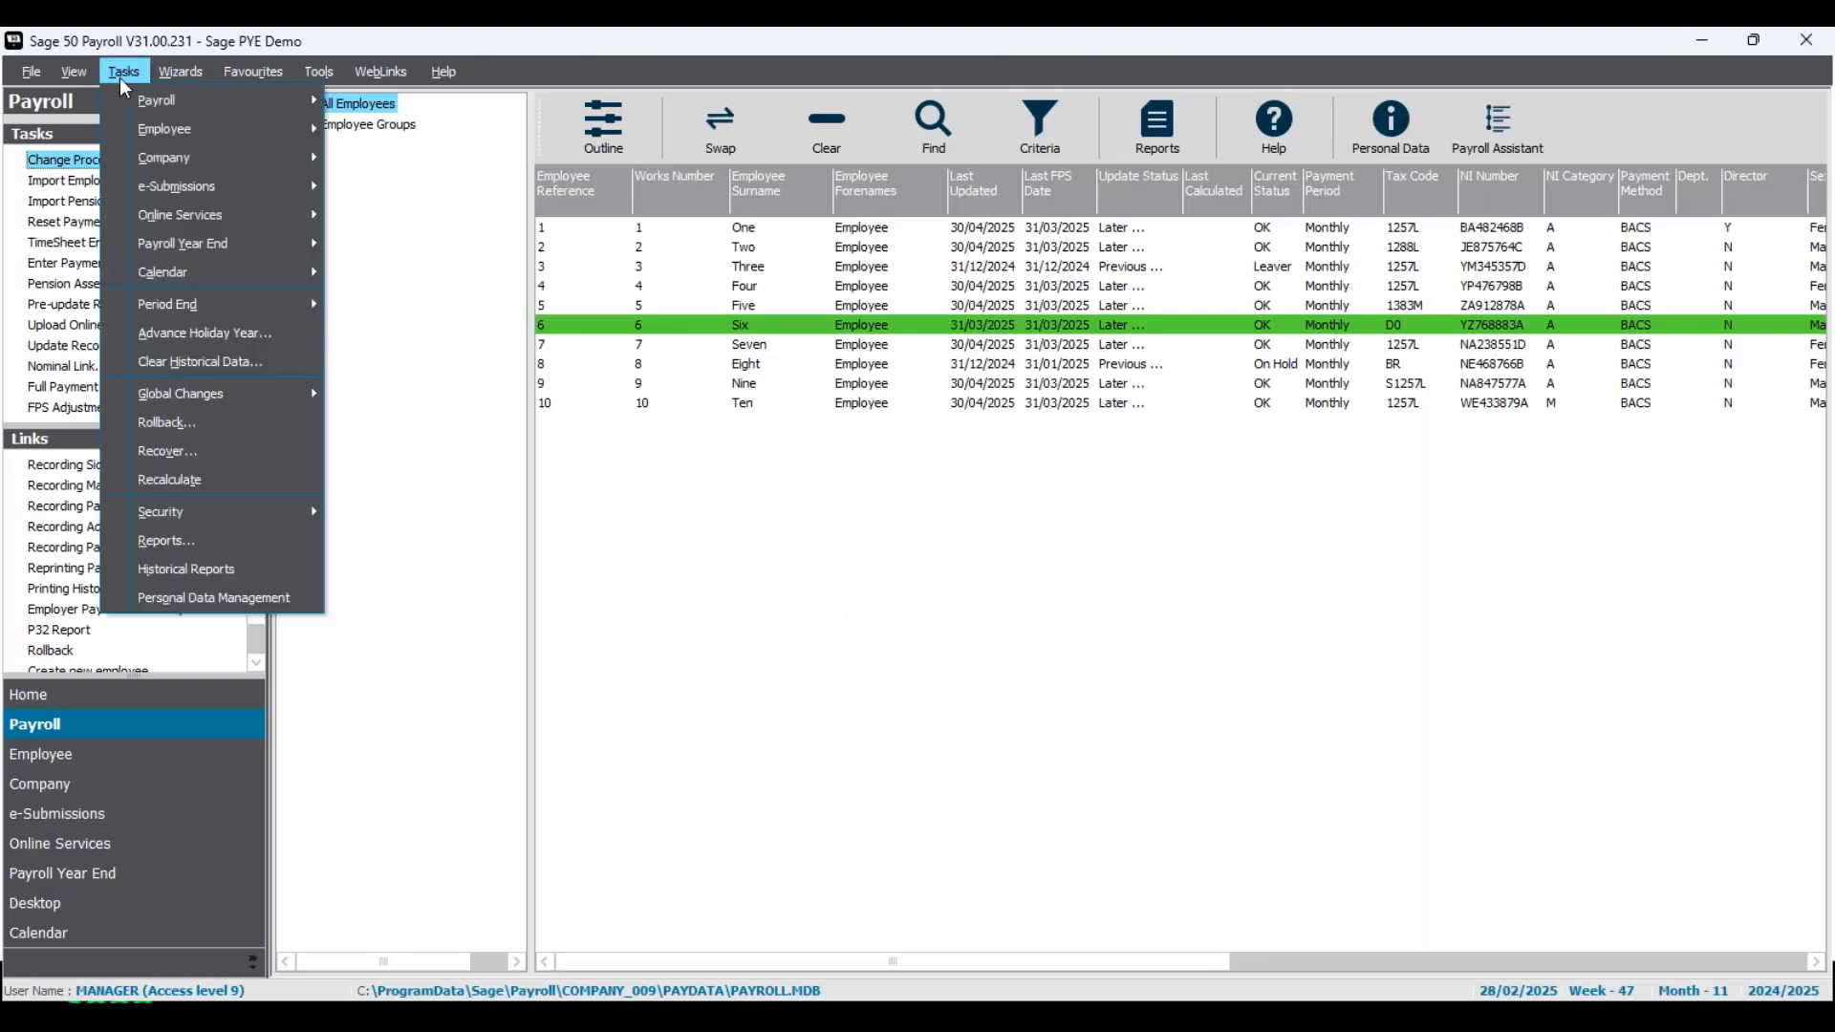
click(141, 427)
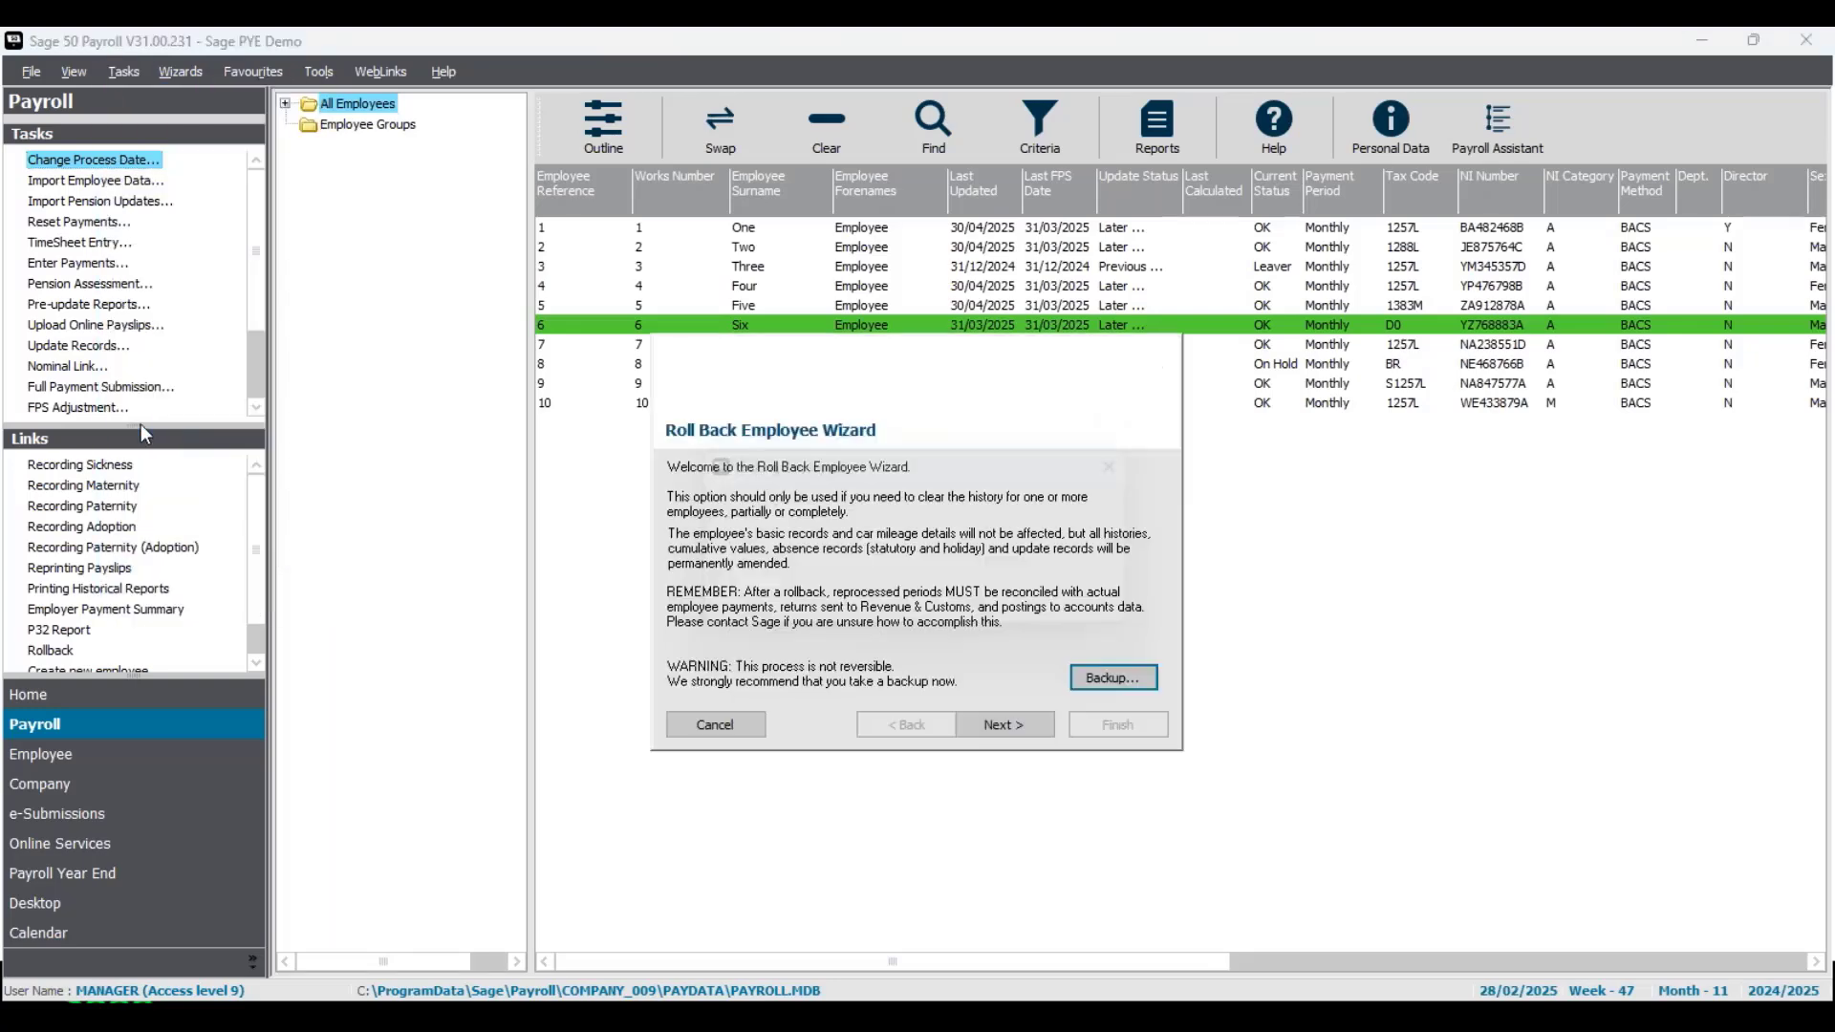
click(1015, 729)
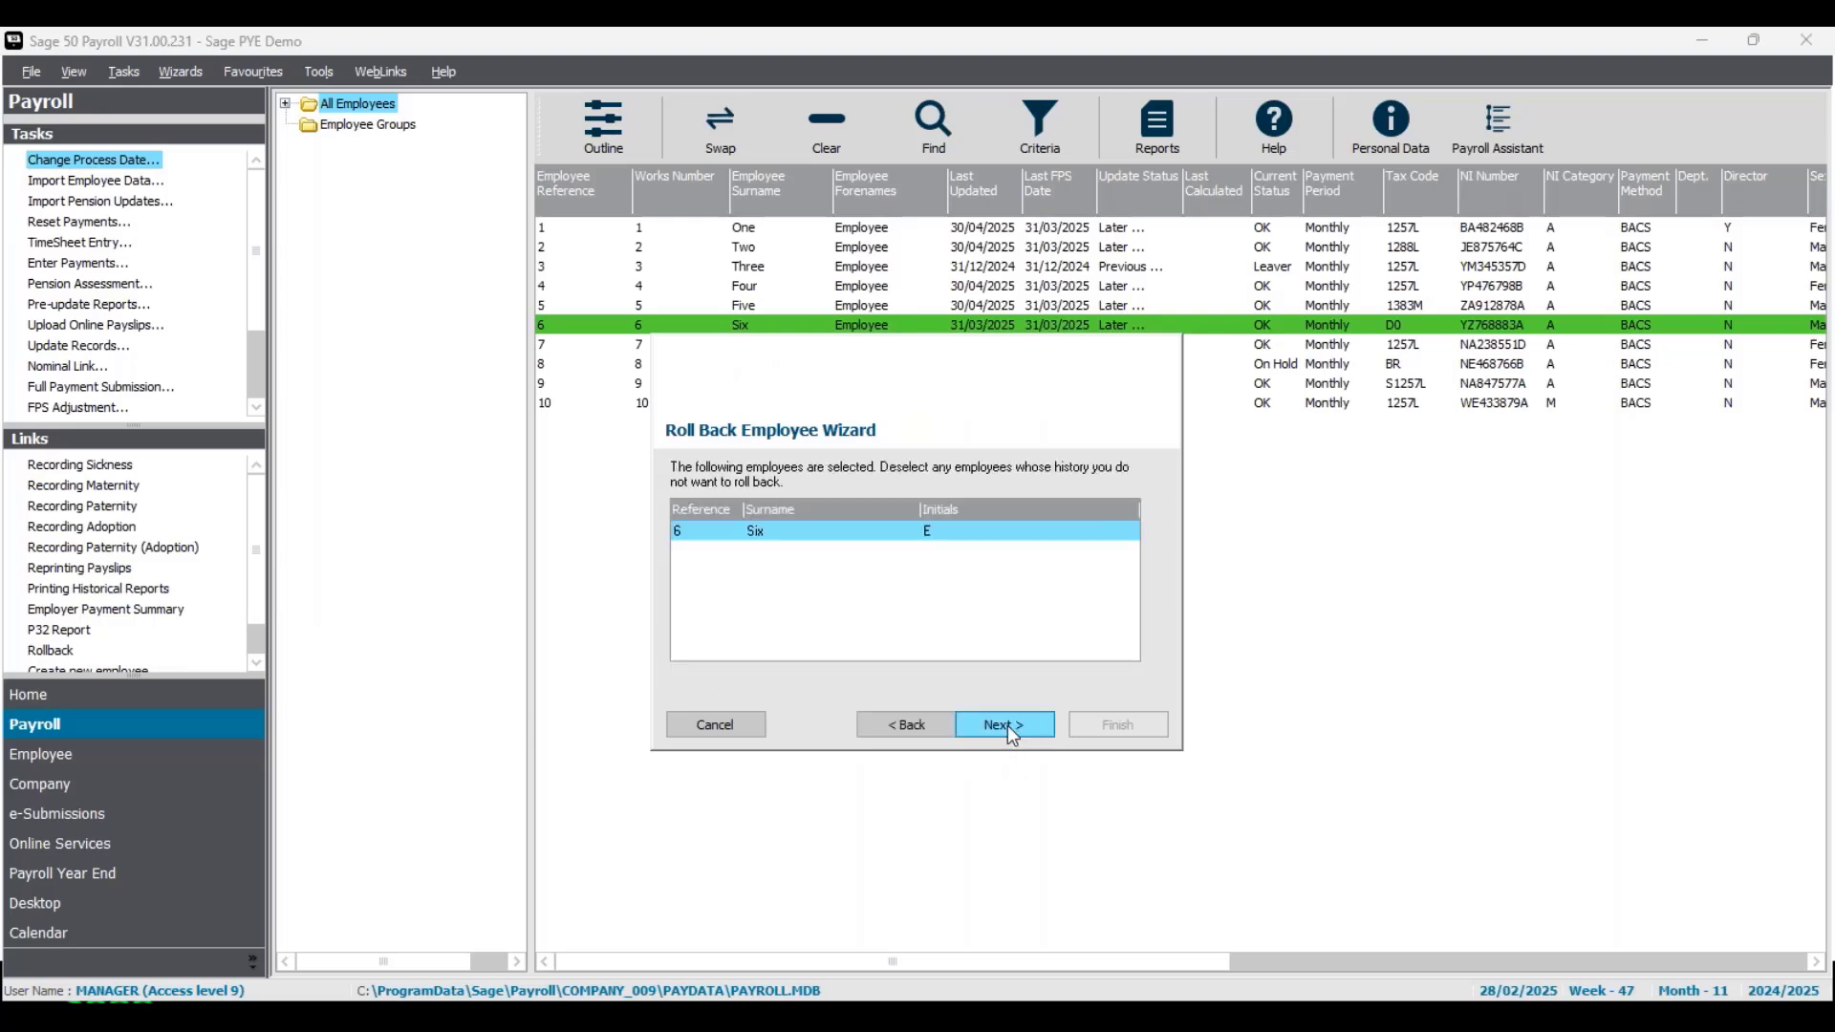
click(1008, 725)
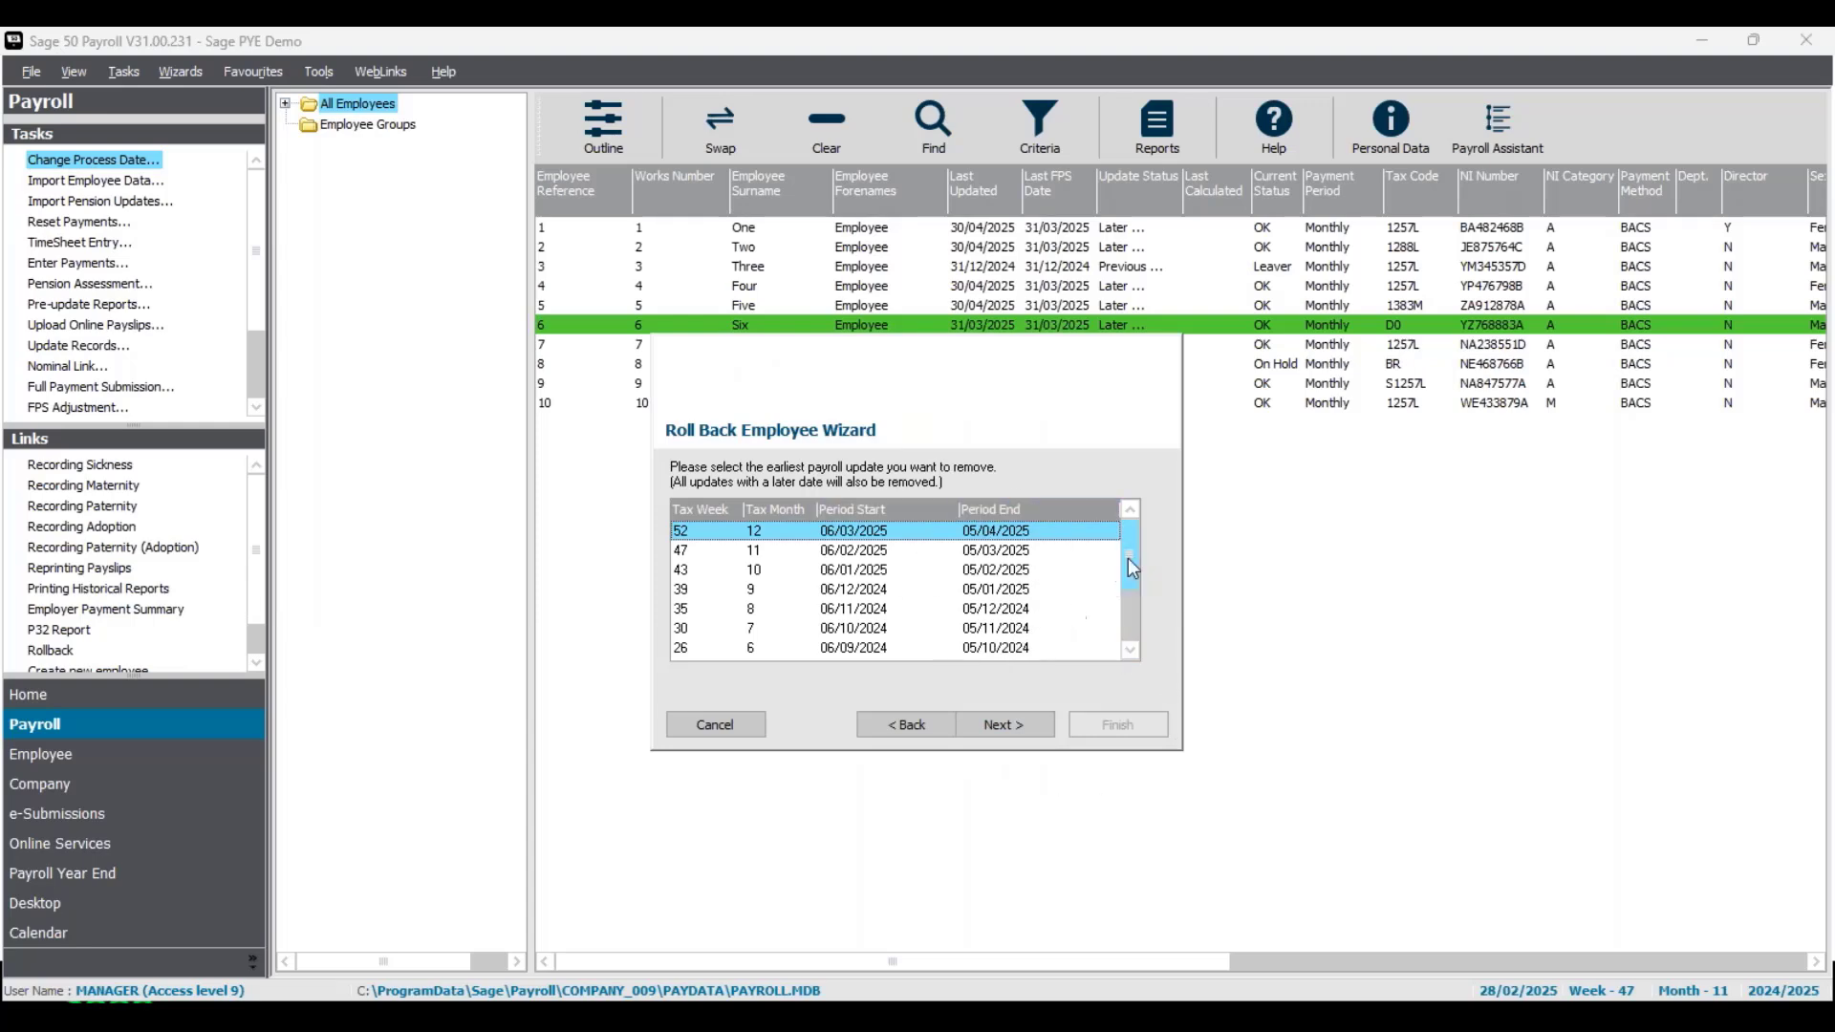
mouse_move(1130, 563)
mouse_down()
mouse_move(1129, 632)
mouse_move(1132, 566)
mouse_up()
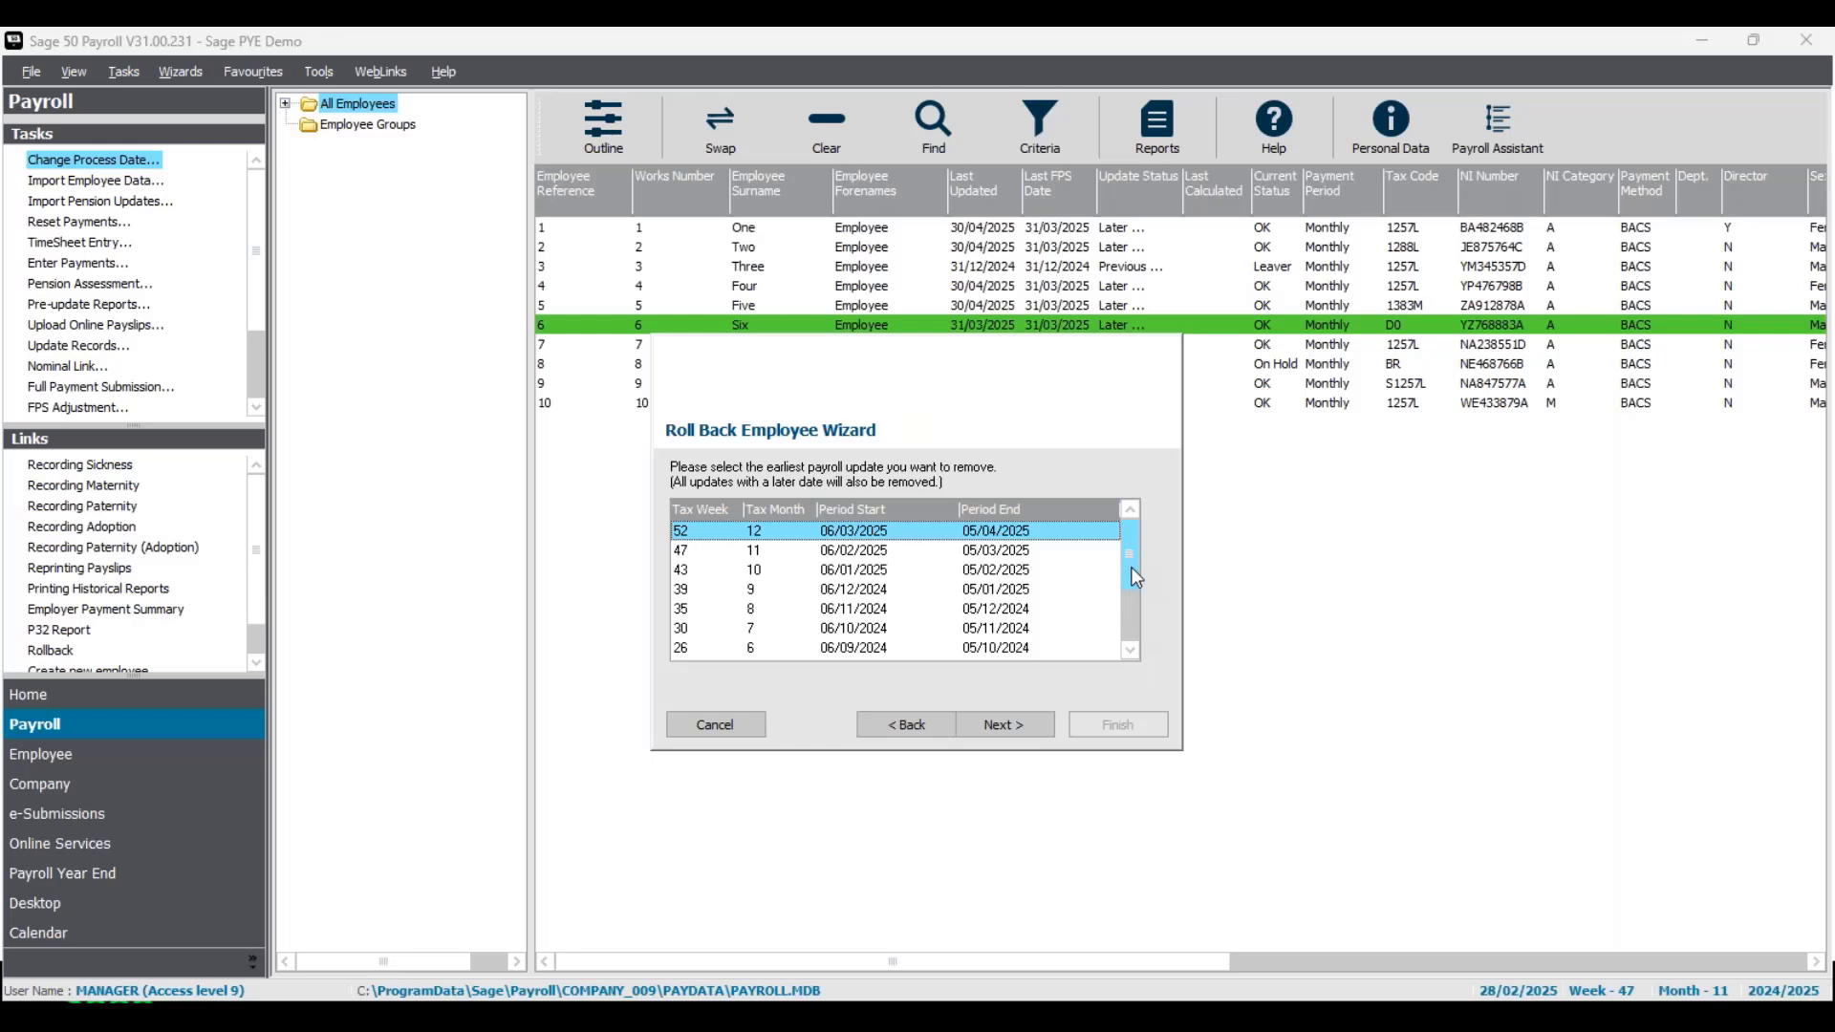
click(868, 551)
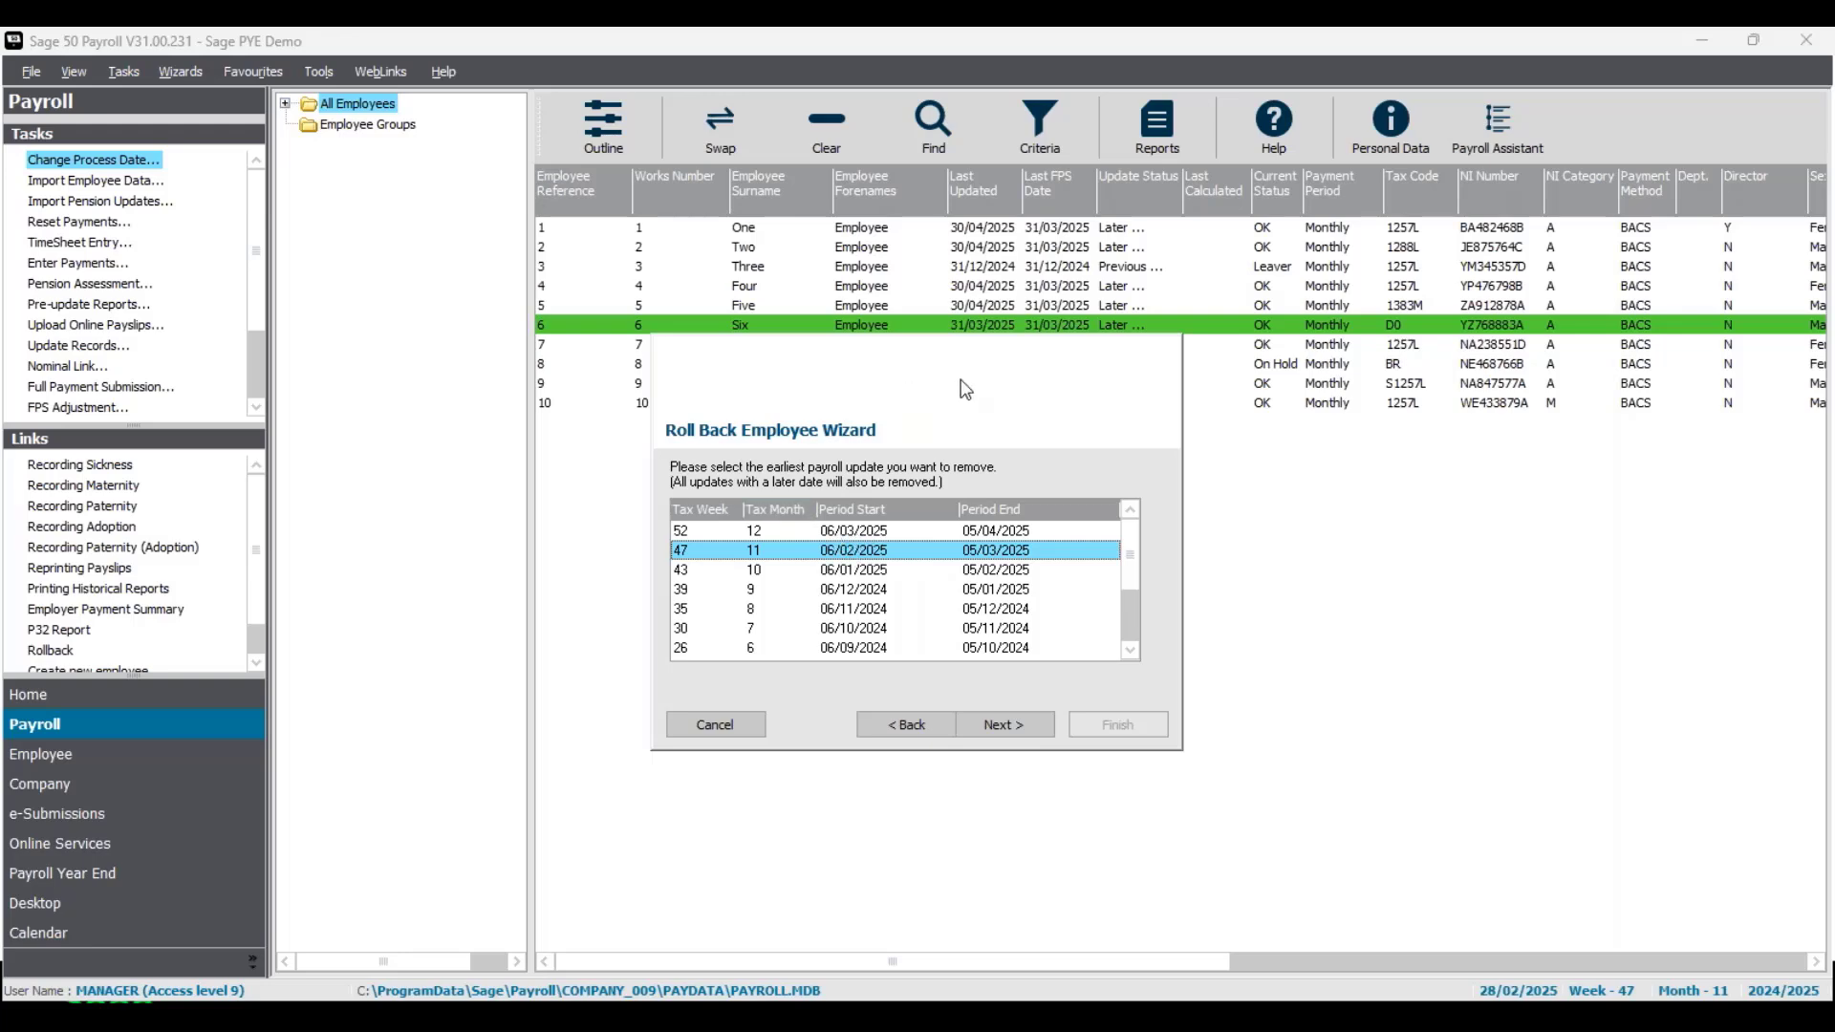
click(1013, 724)
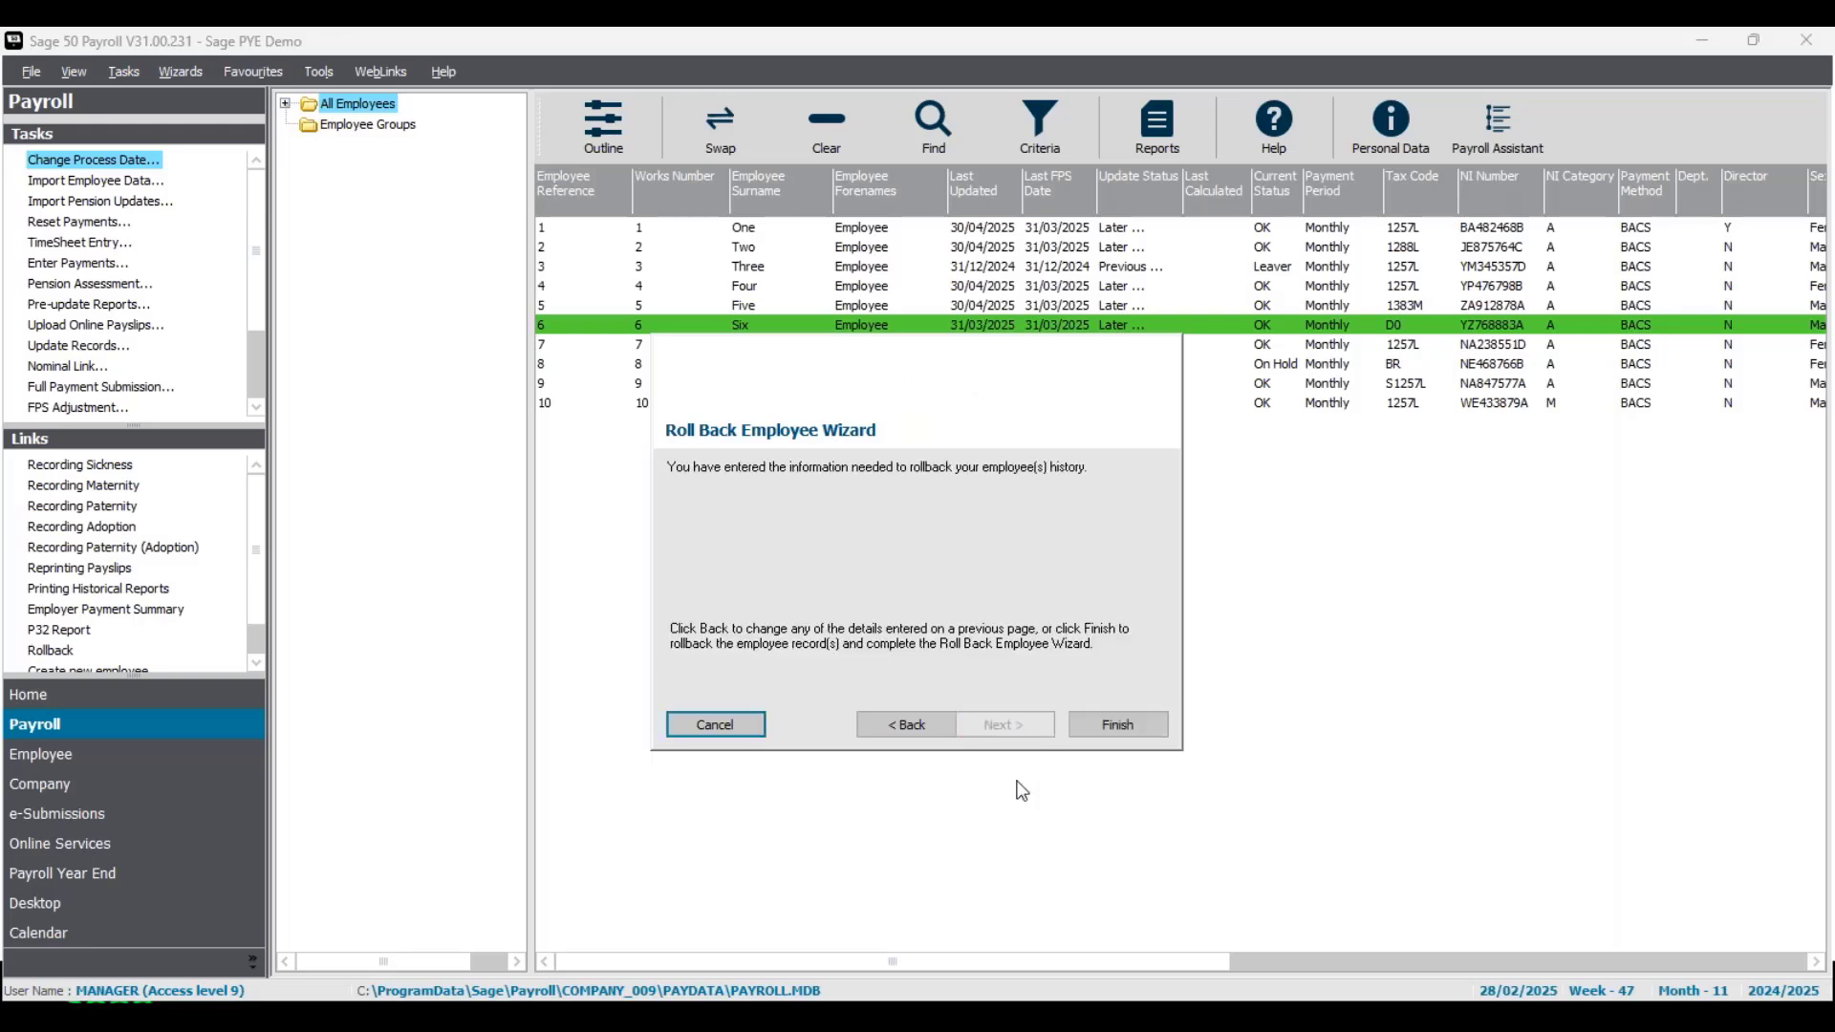
click(1139, 728)
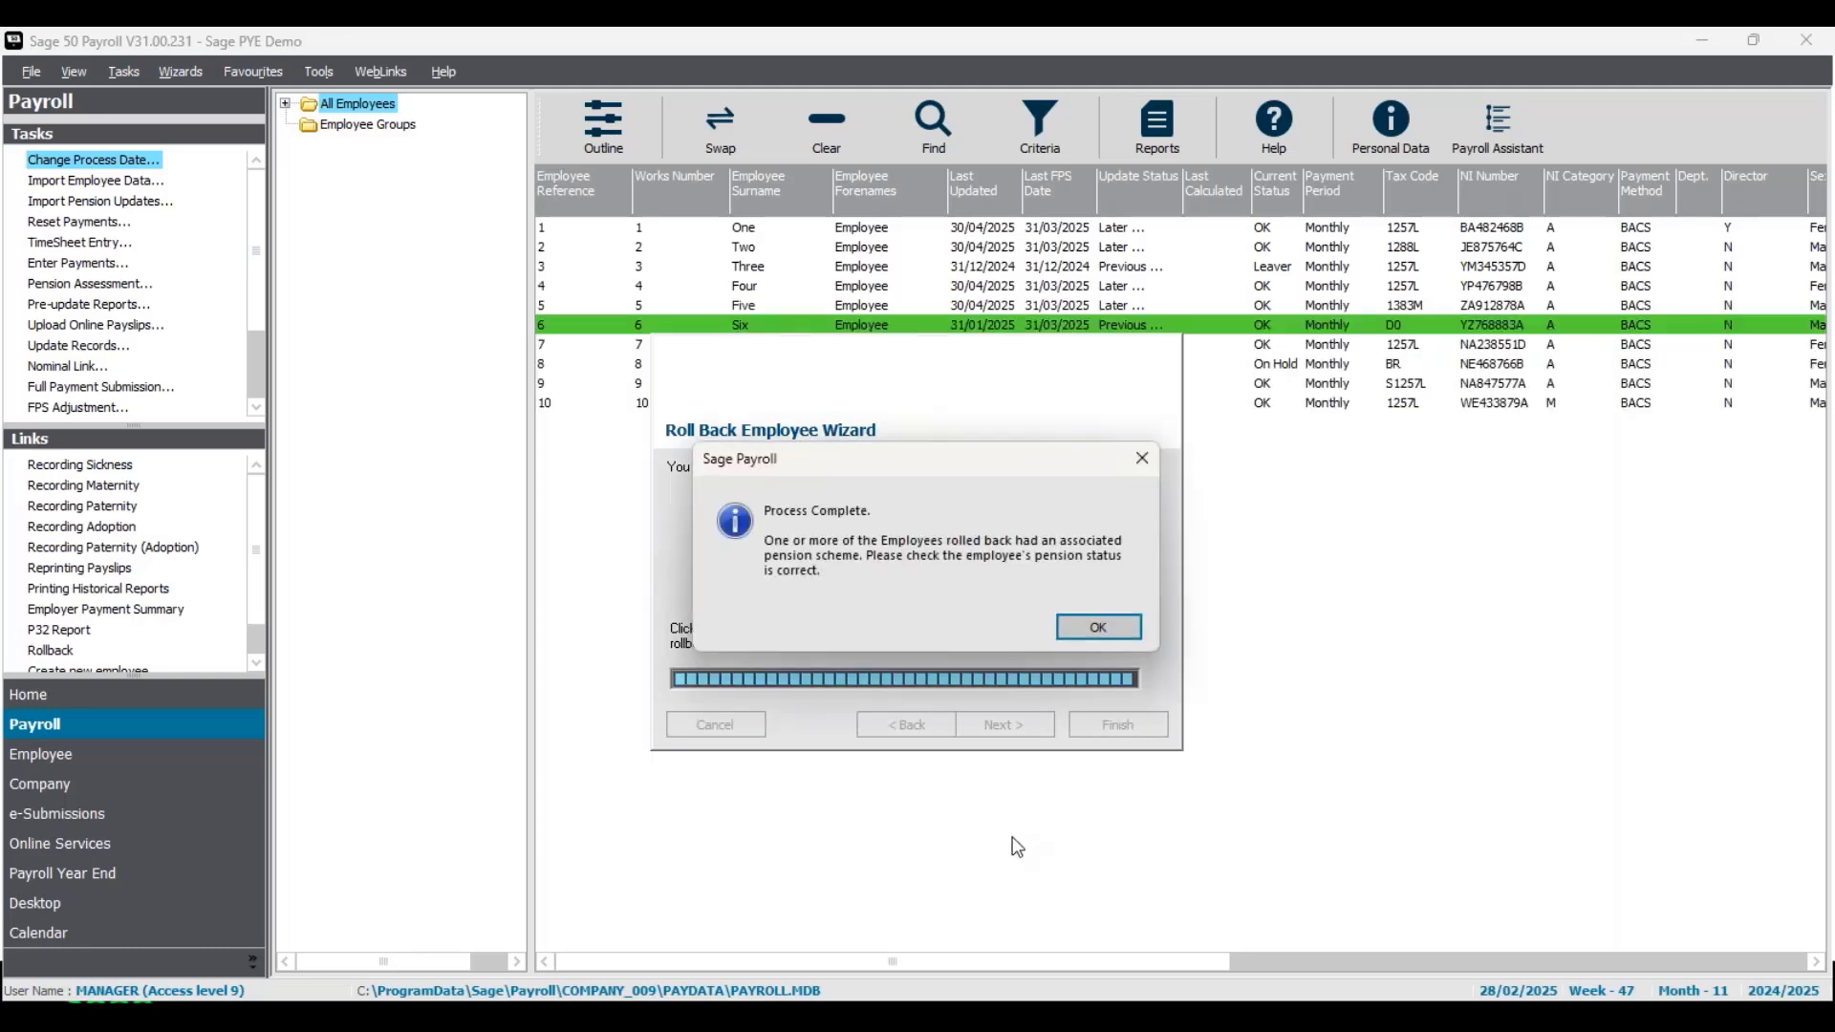
click(1078, 625)
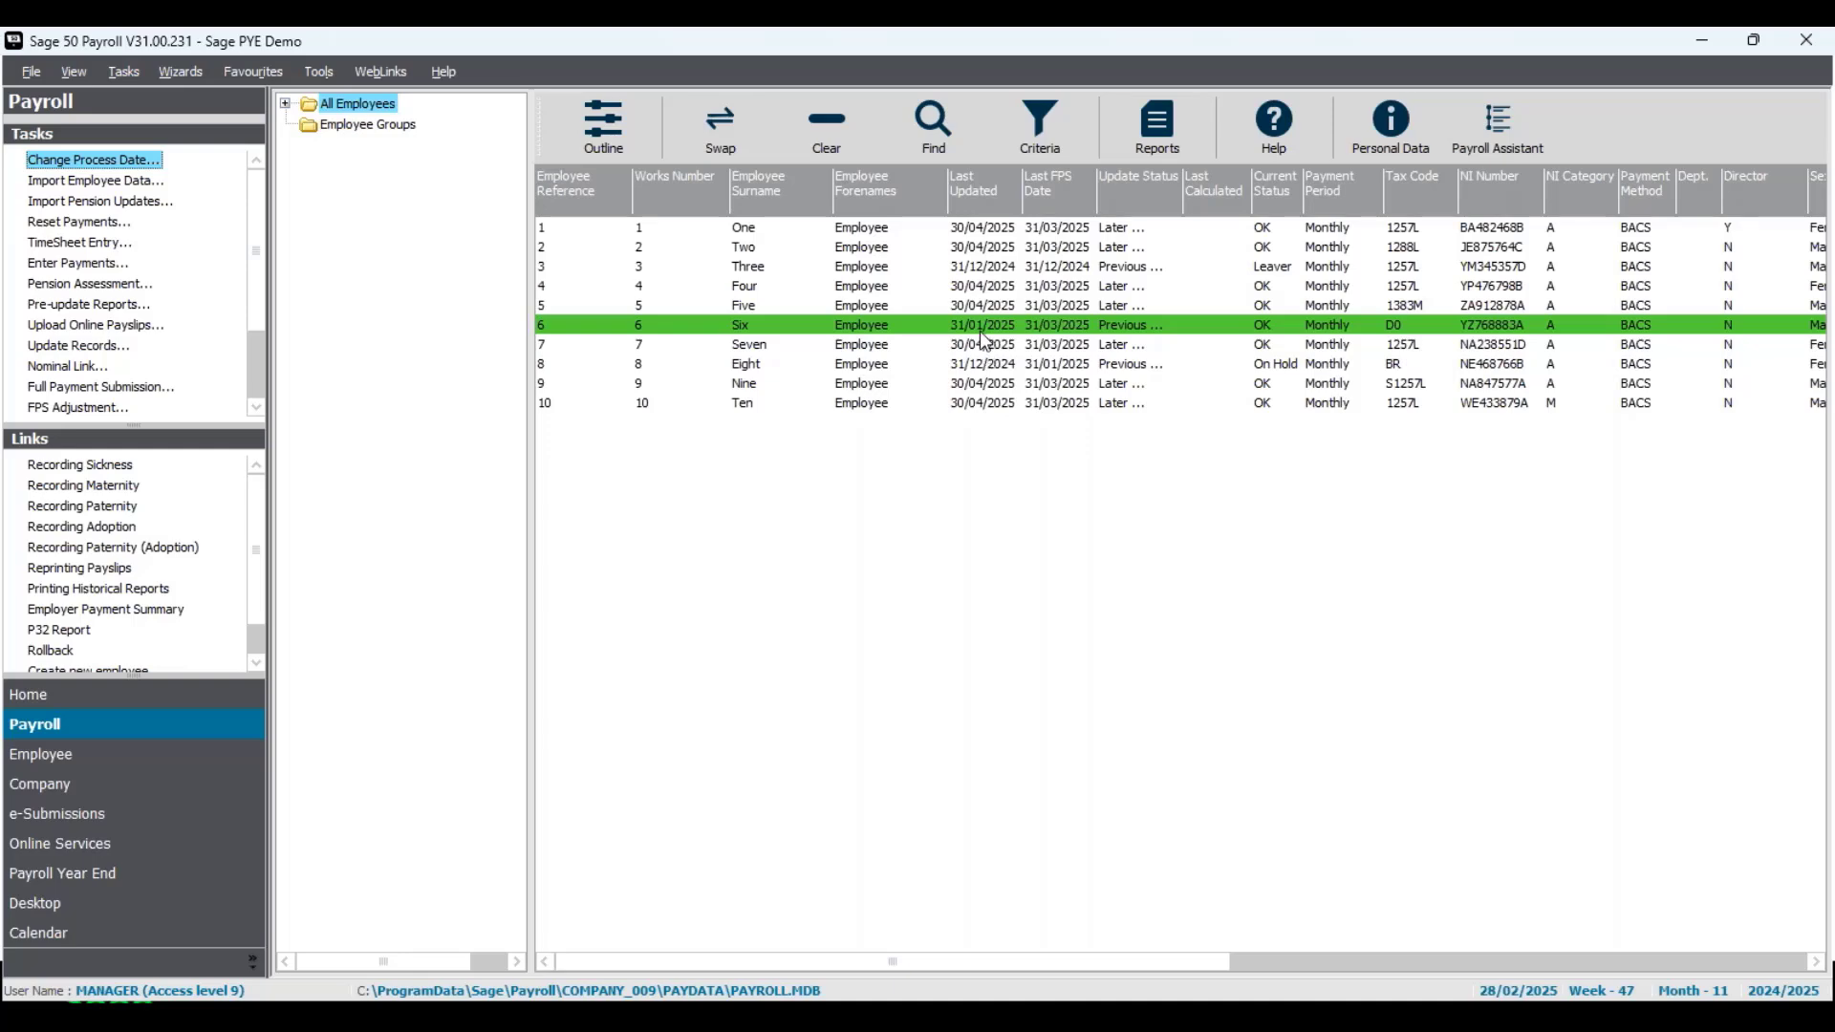
- Set Employee Six's NI category to C (Employer Only Contributions), save the employee record and close it
right_click(978, 327)
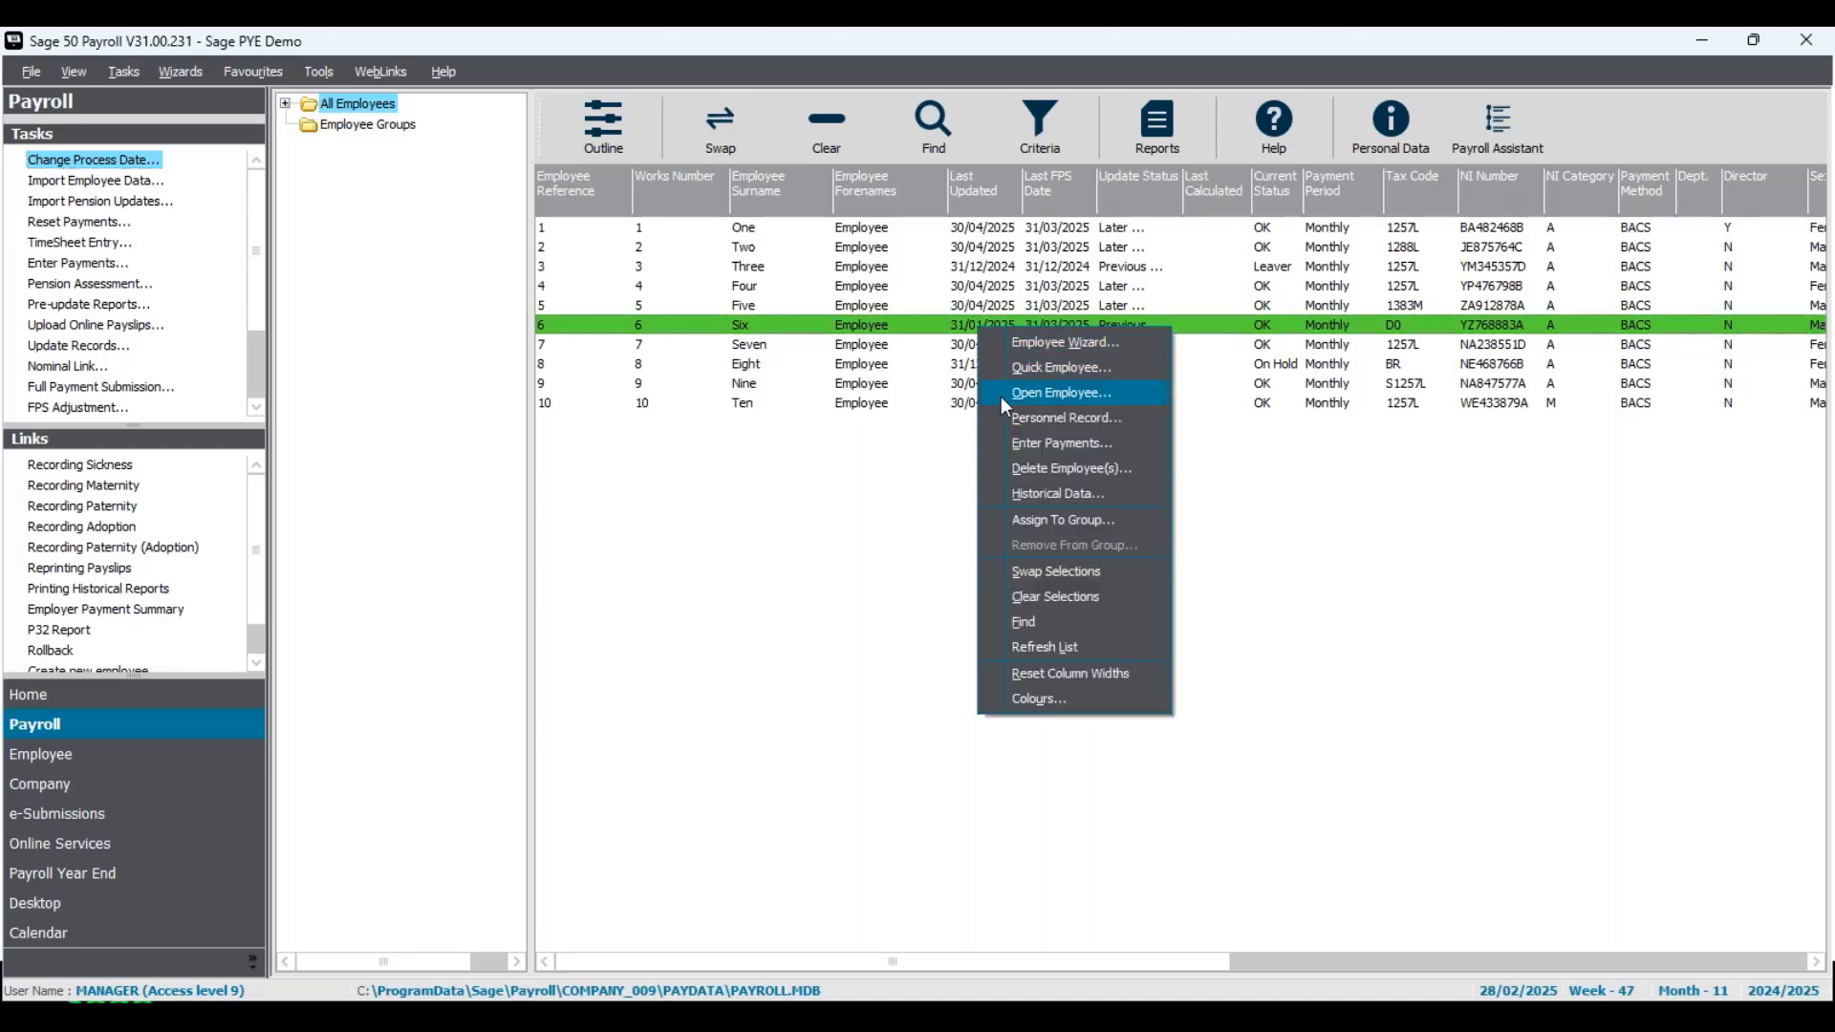
click(1001, 398)
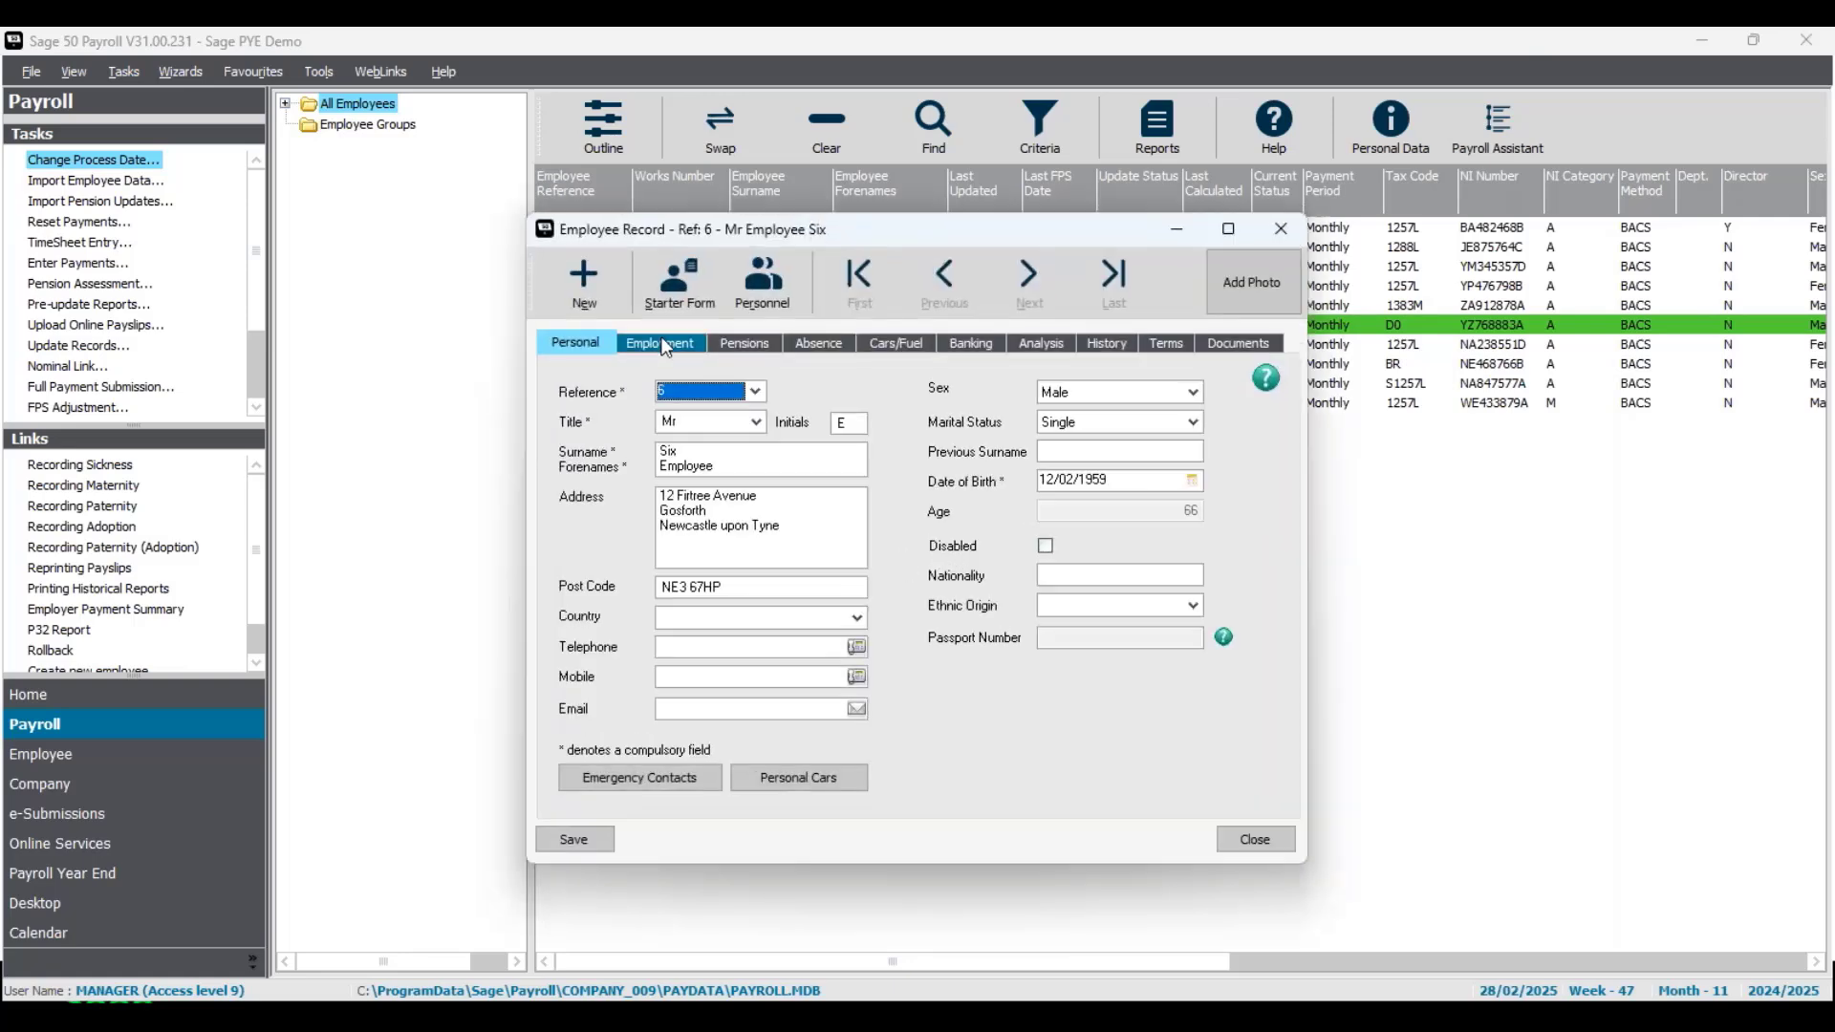
click(666, 345)
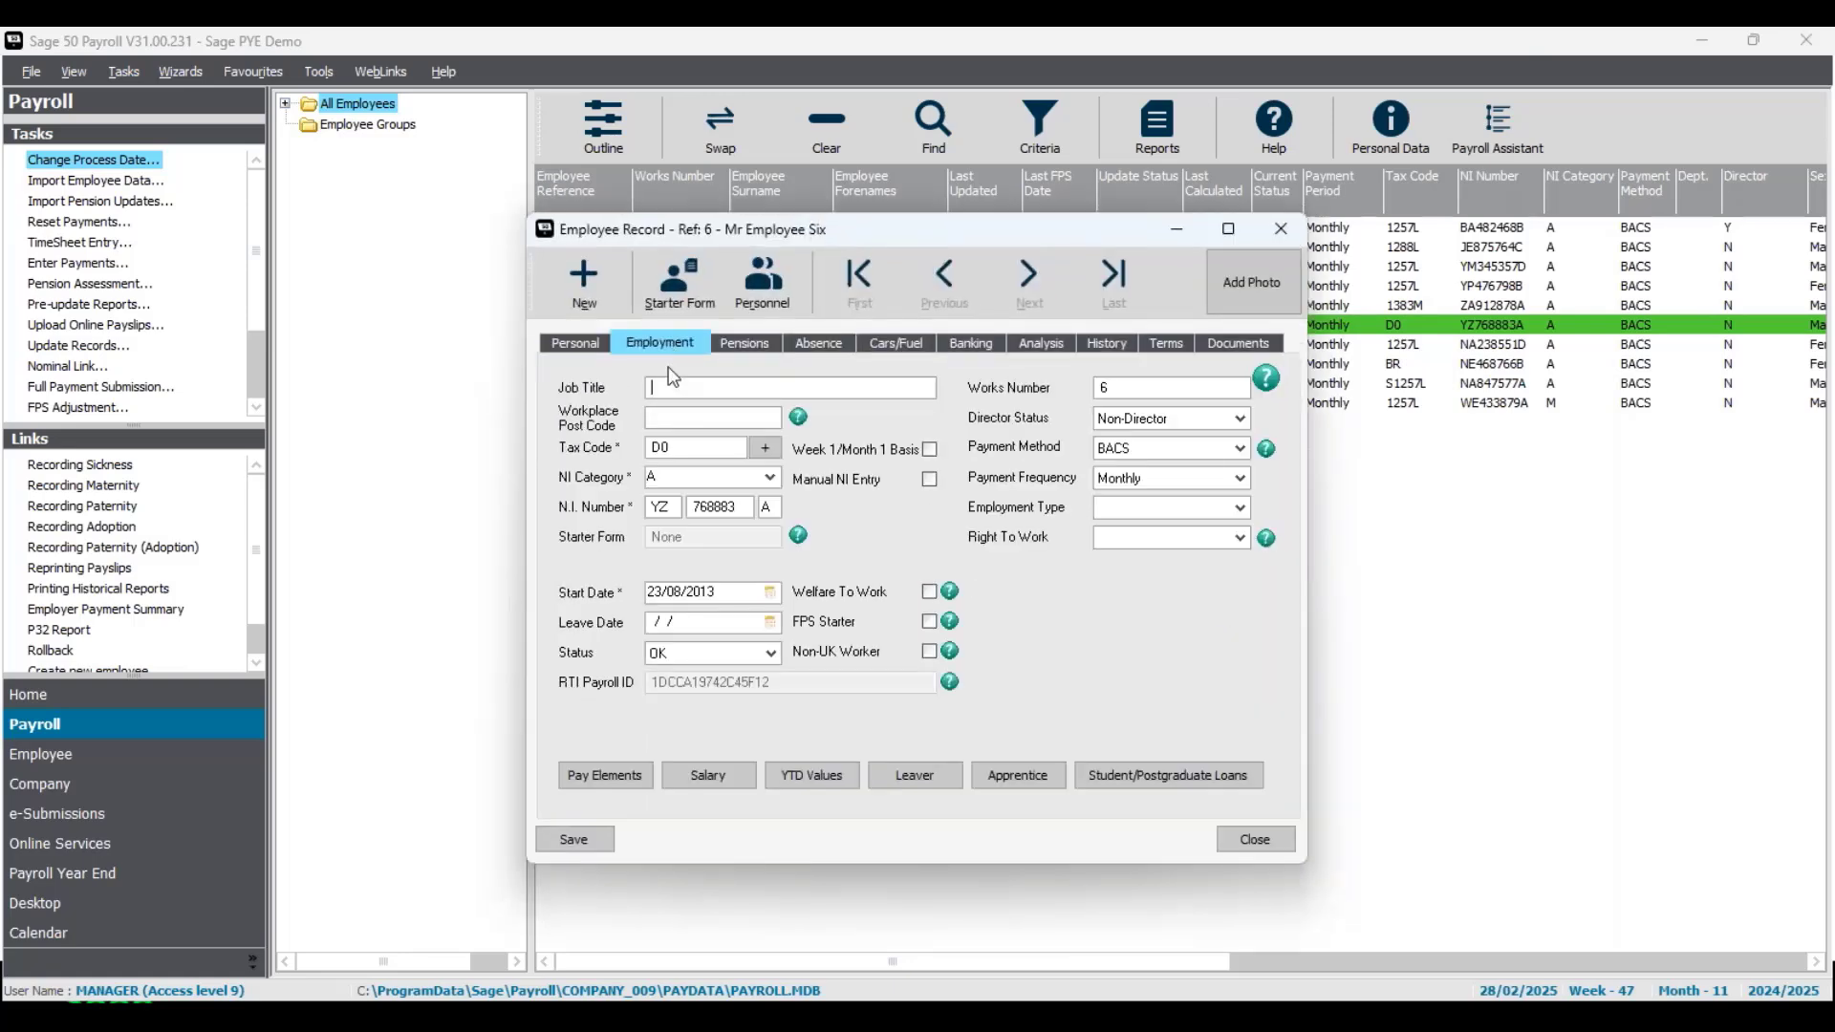
click(775, 481)
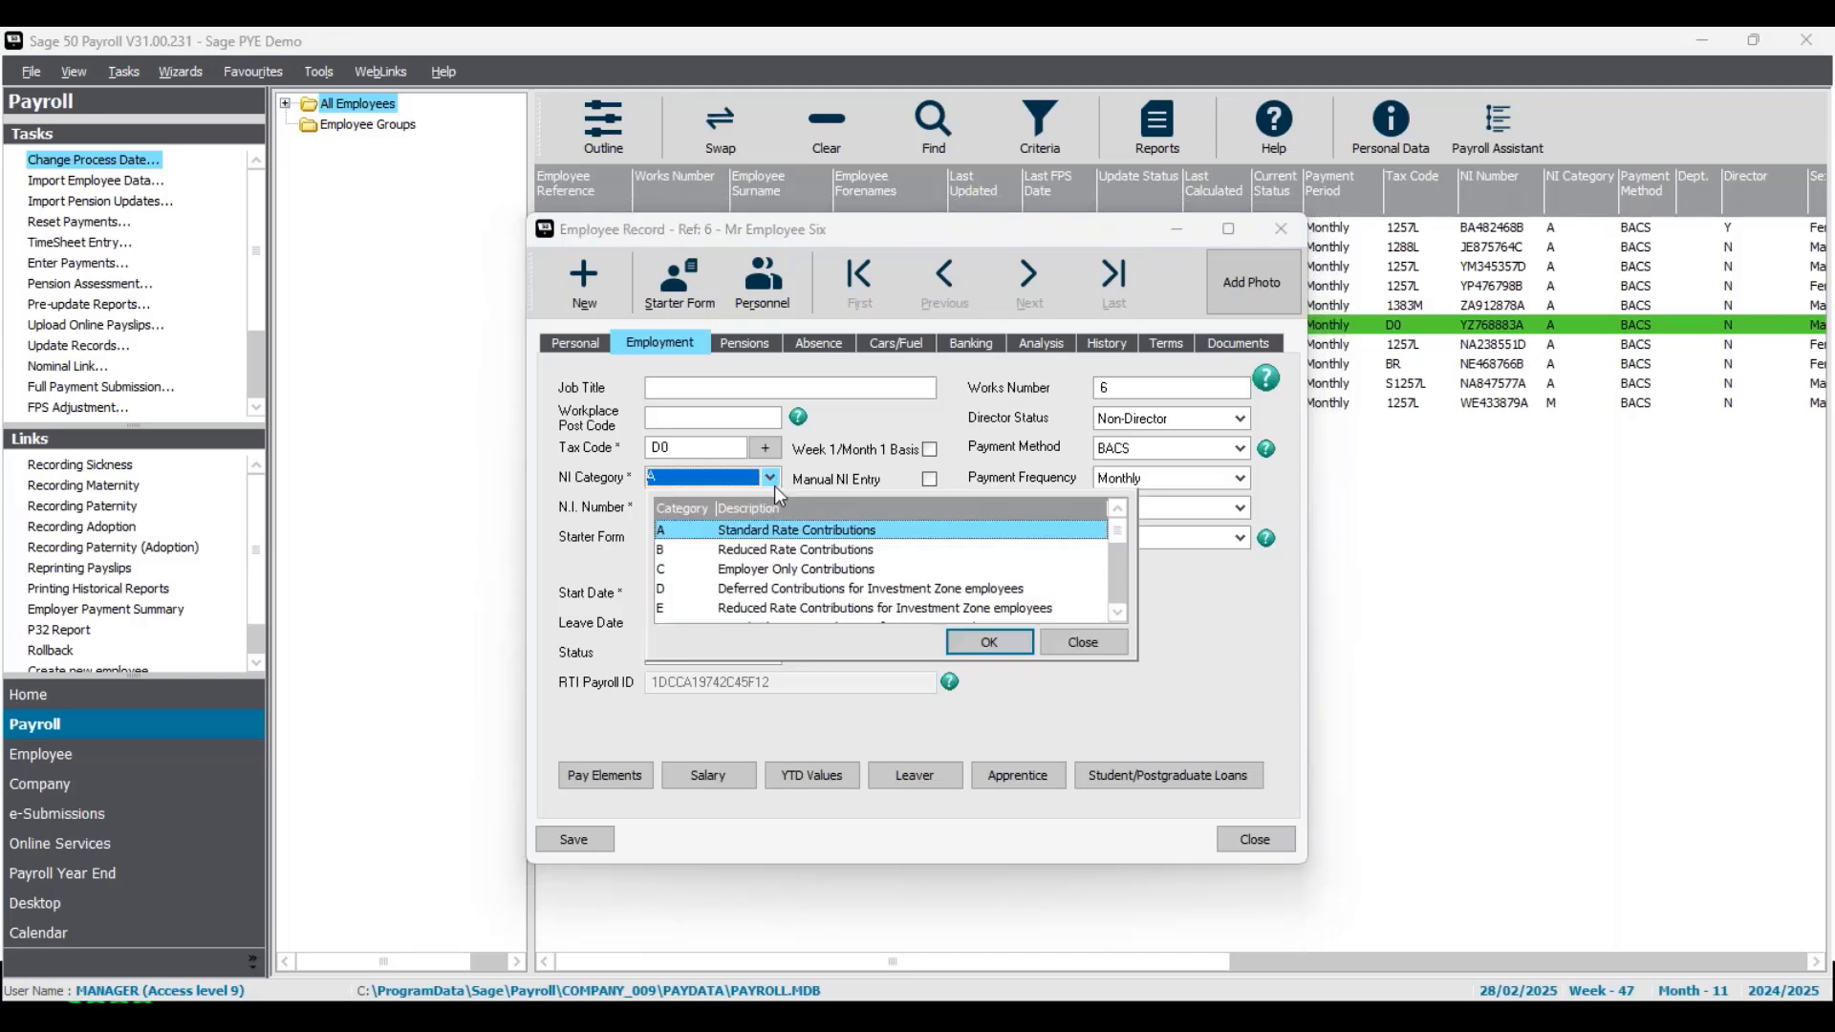
click(763, 571)
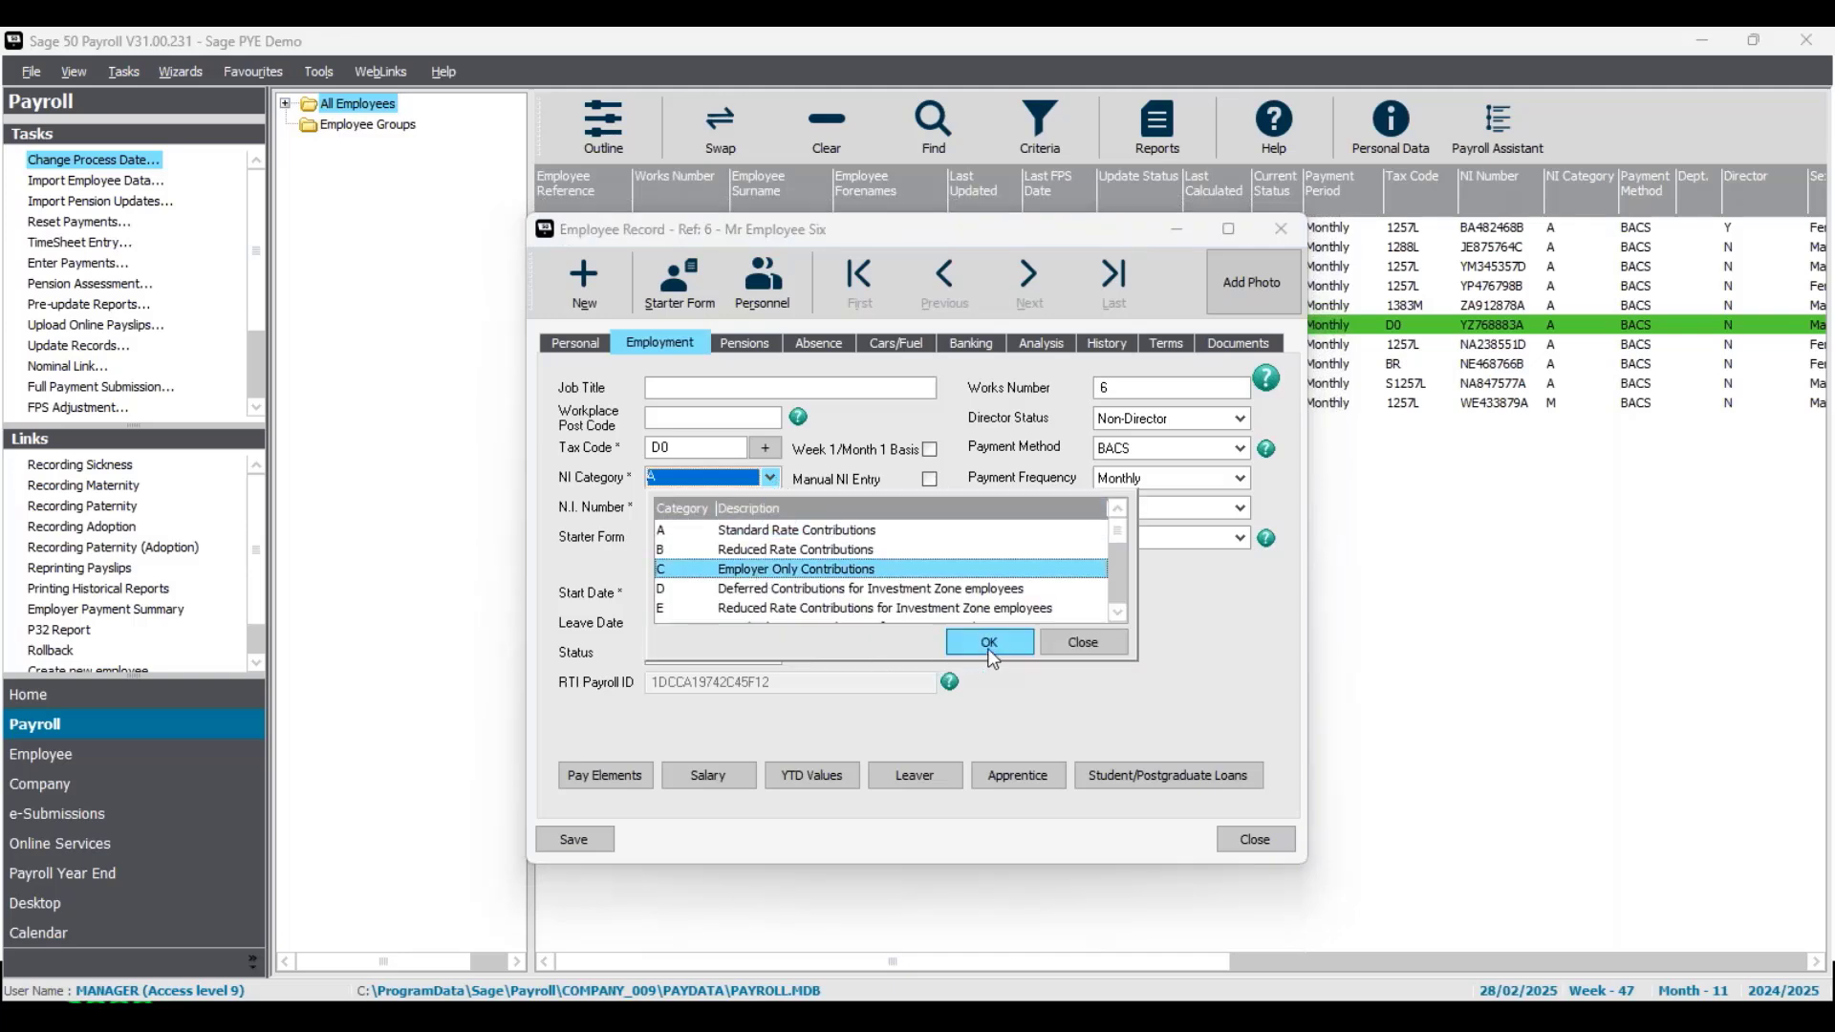
click(990, 644)
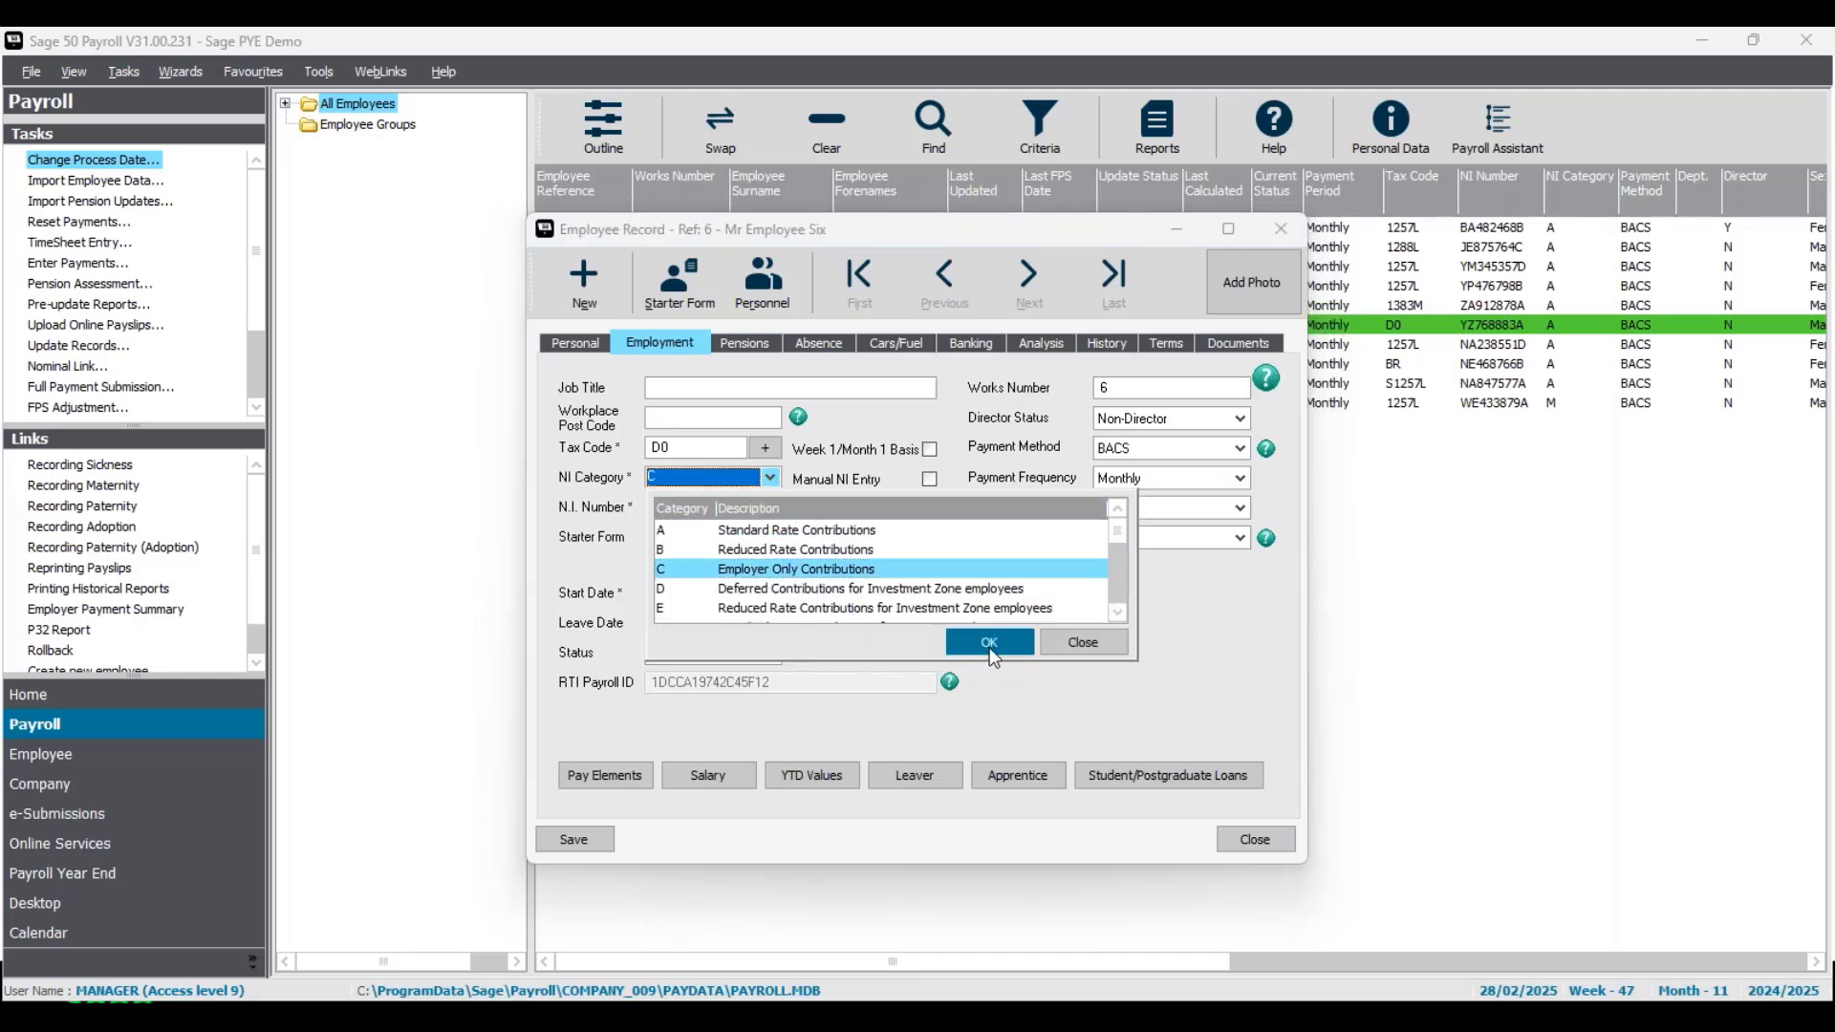
click(593, 841)
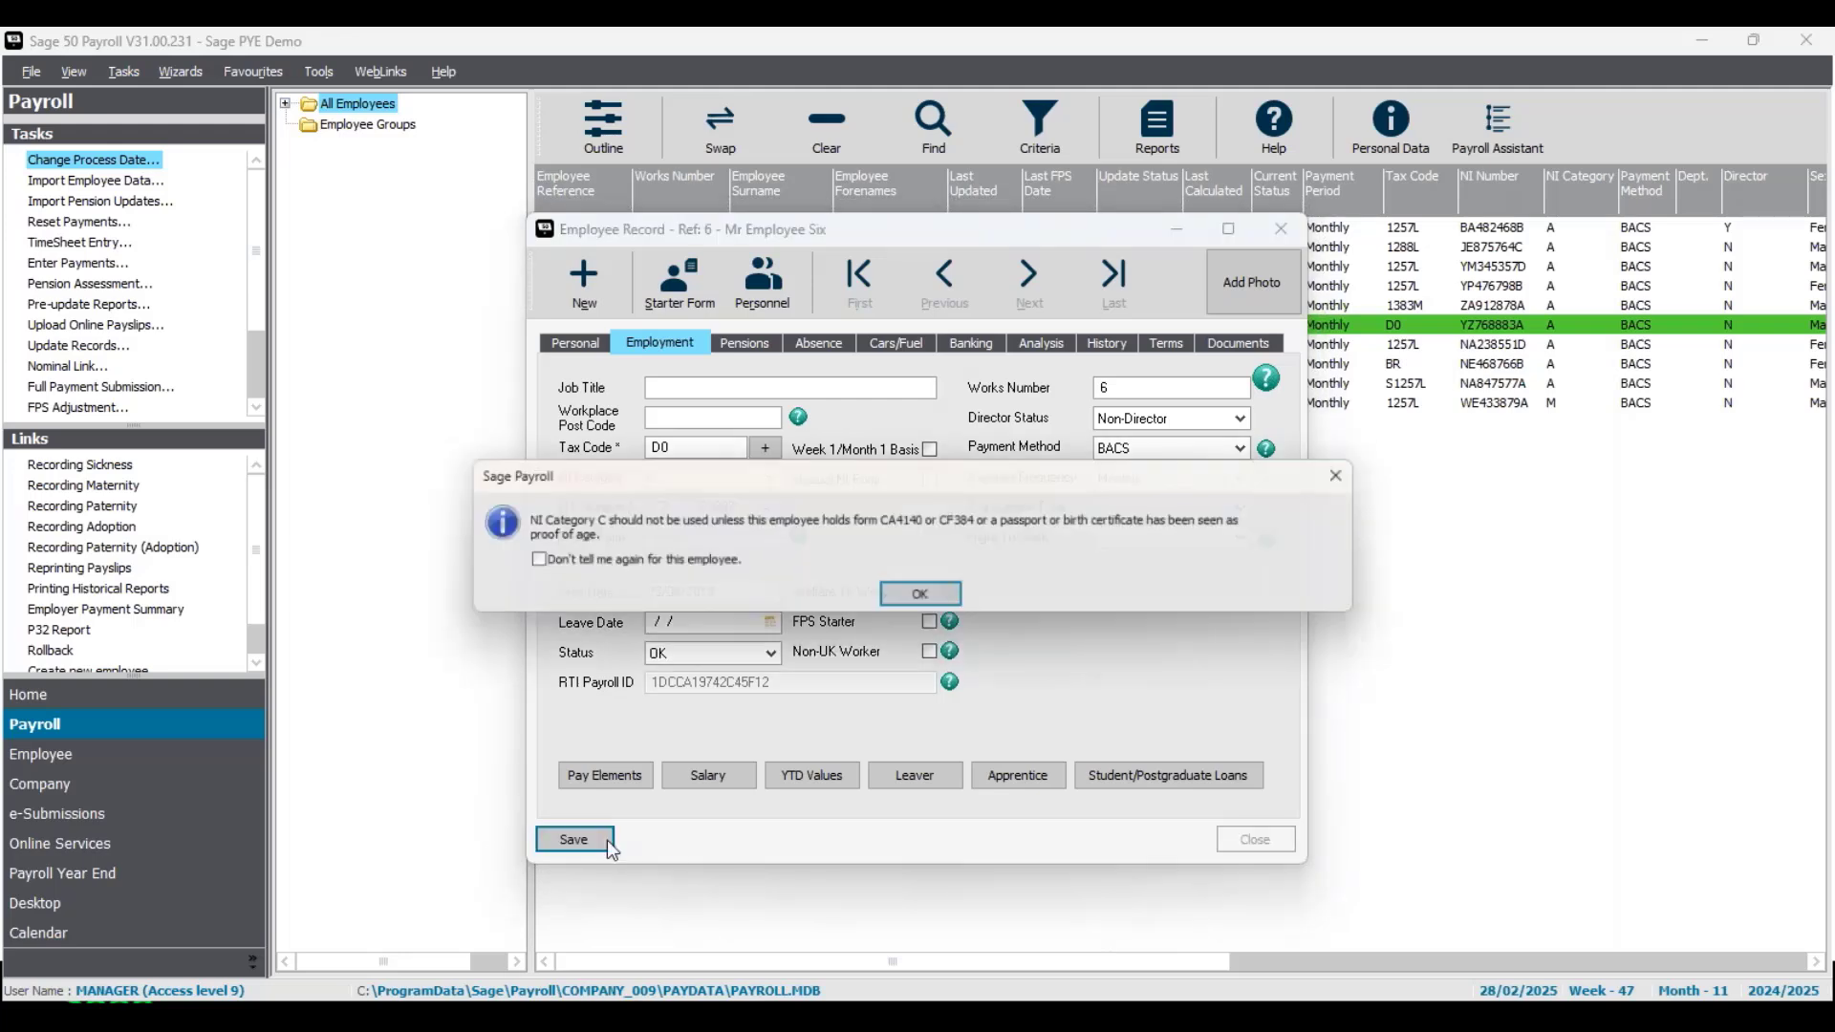
click(953, 602)
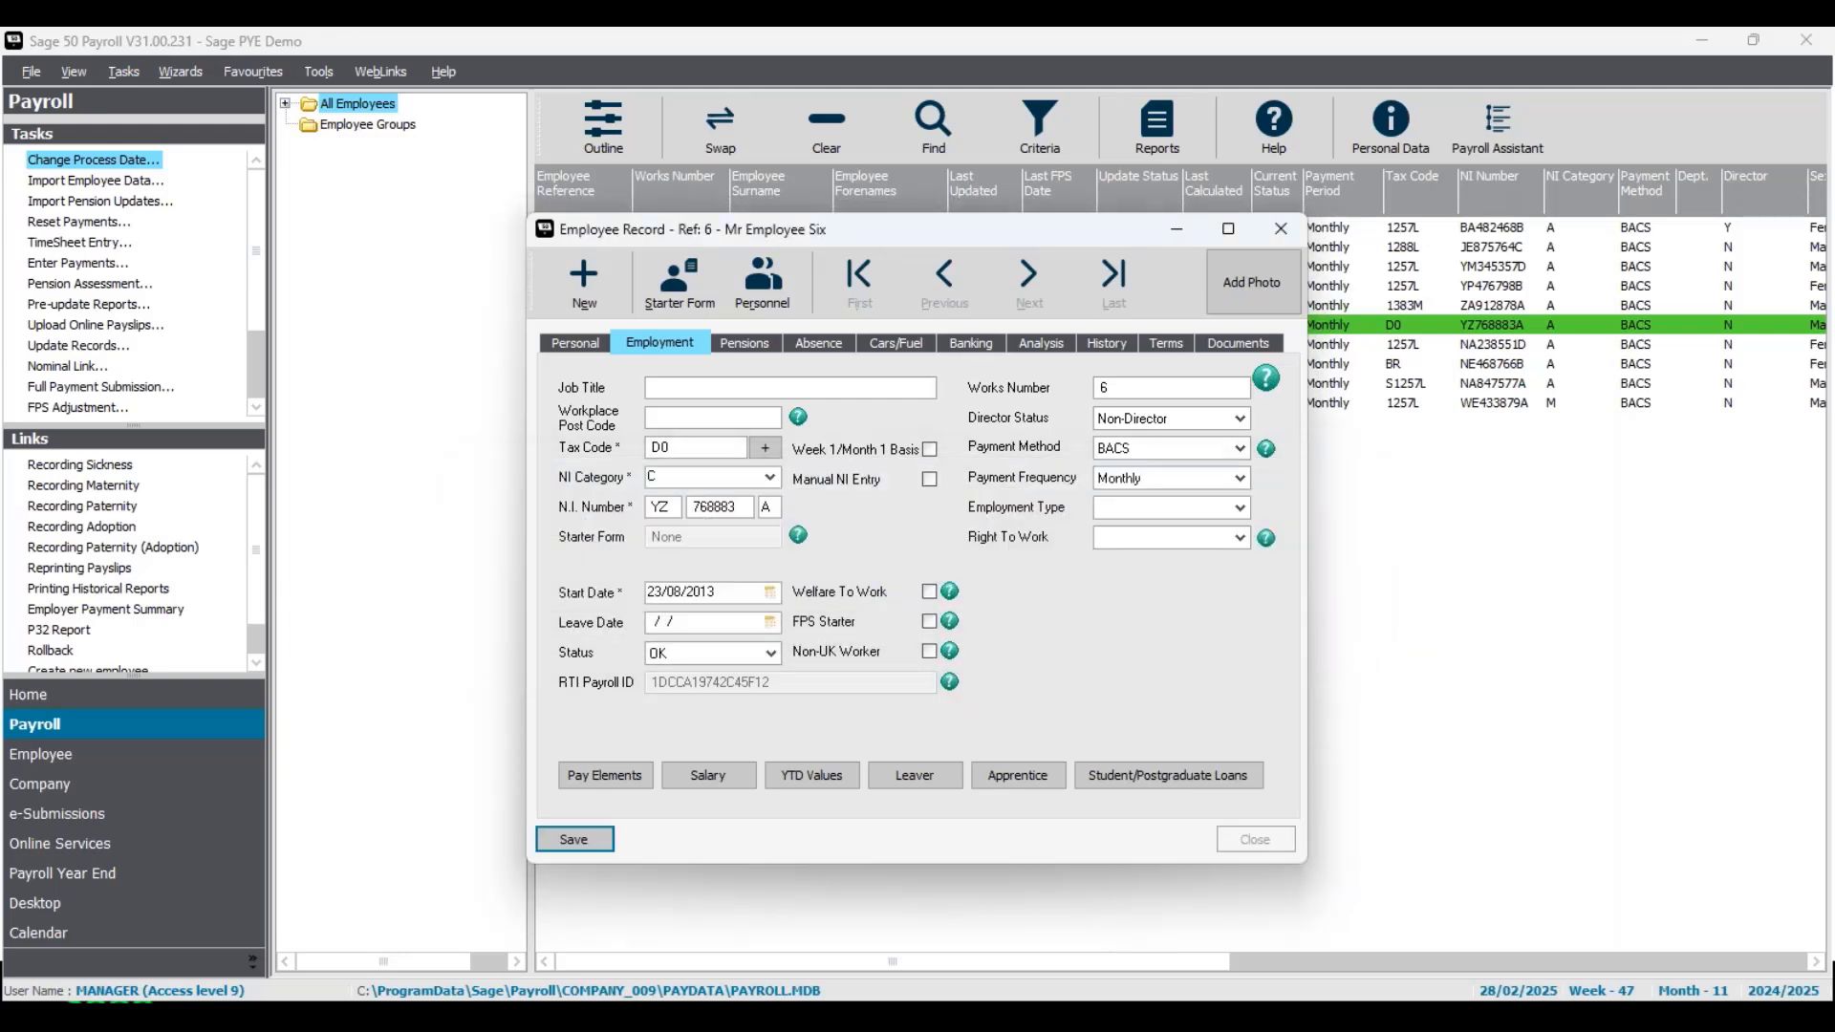
click(1277, 841)
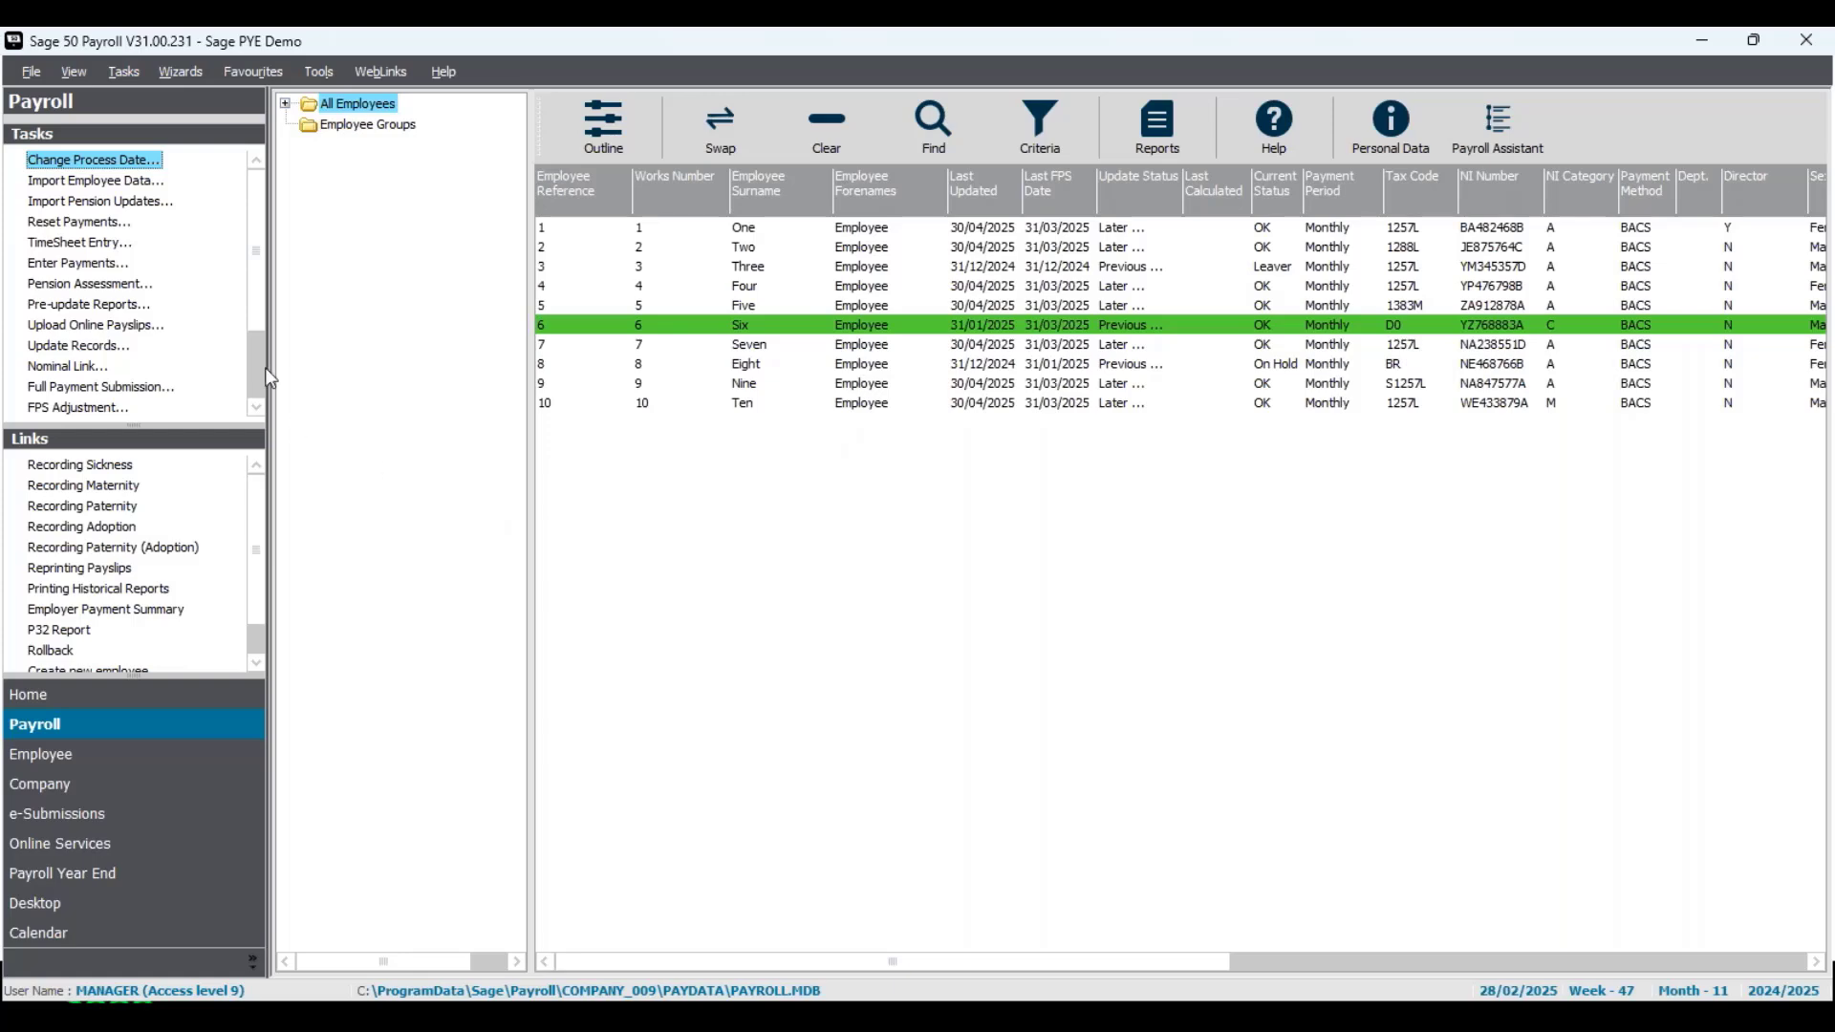
- Recalculate and save Employee Six's salary payment for process date 28/02/2025 with the existing amounts
click(103, 266)
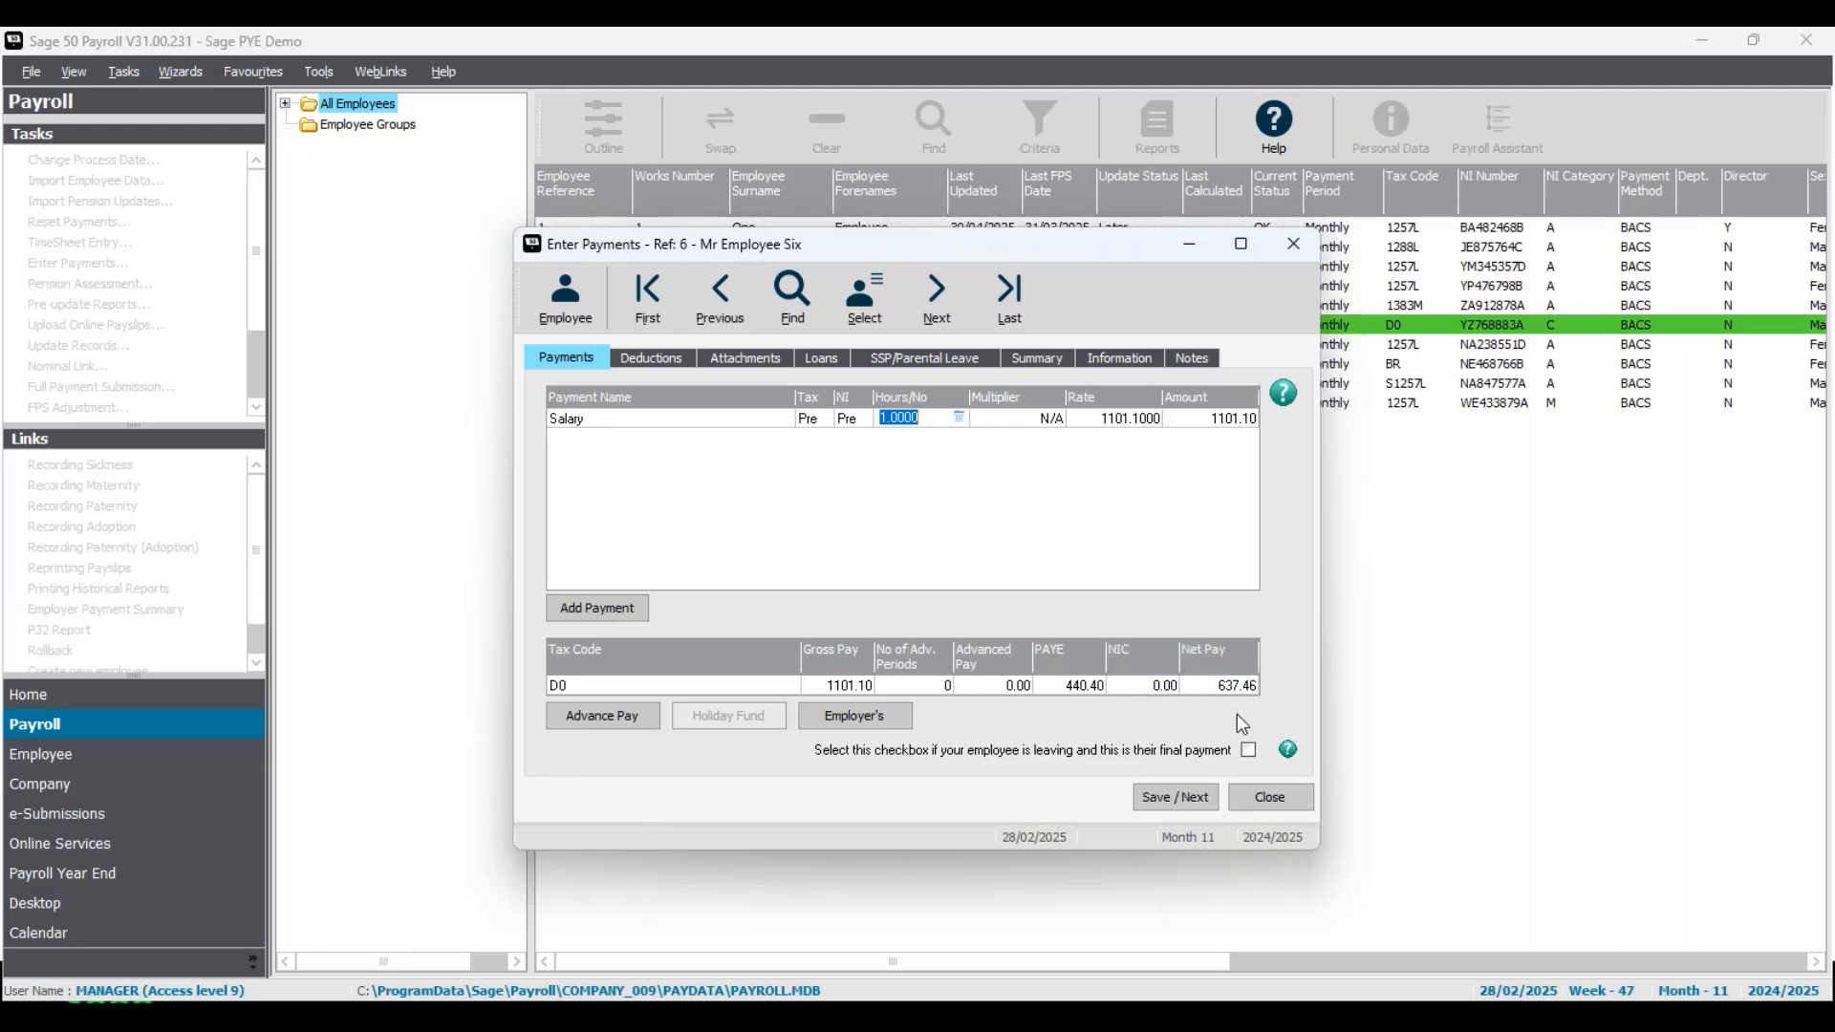
click(1196, 798)
click(1295, 797)
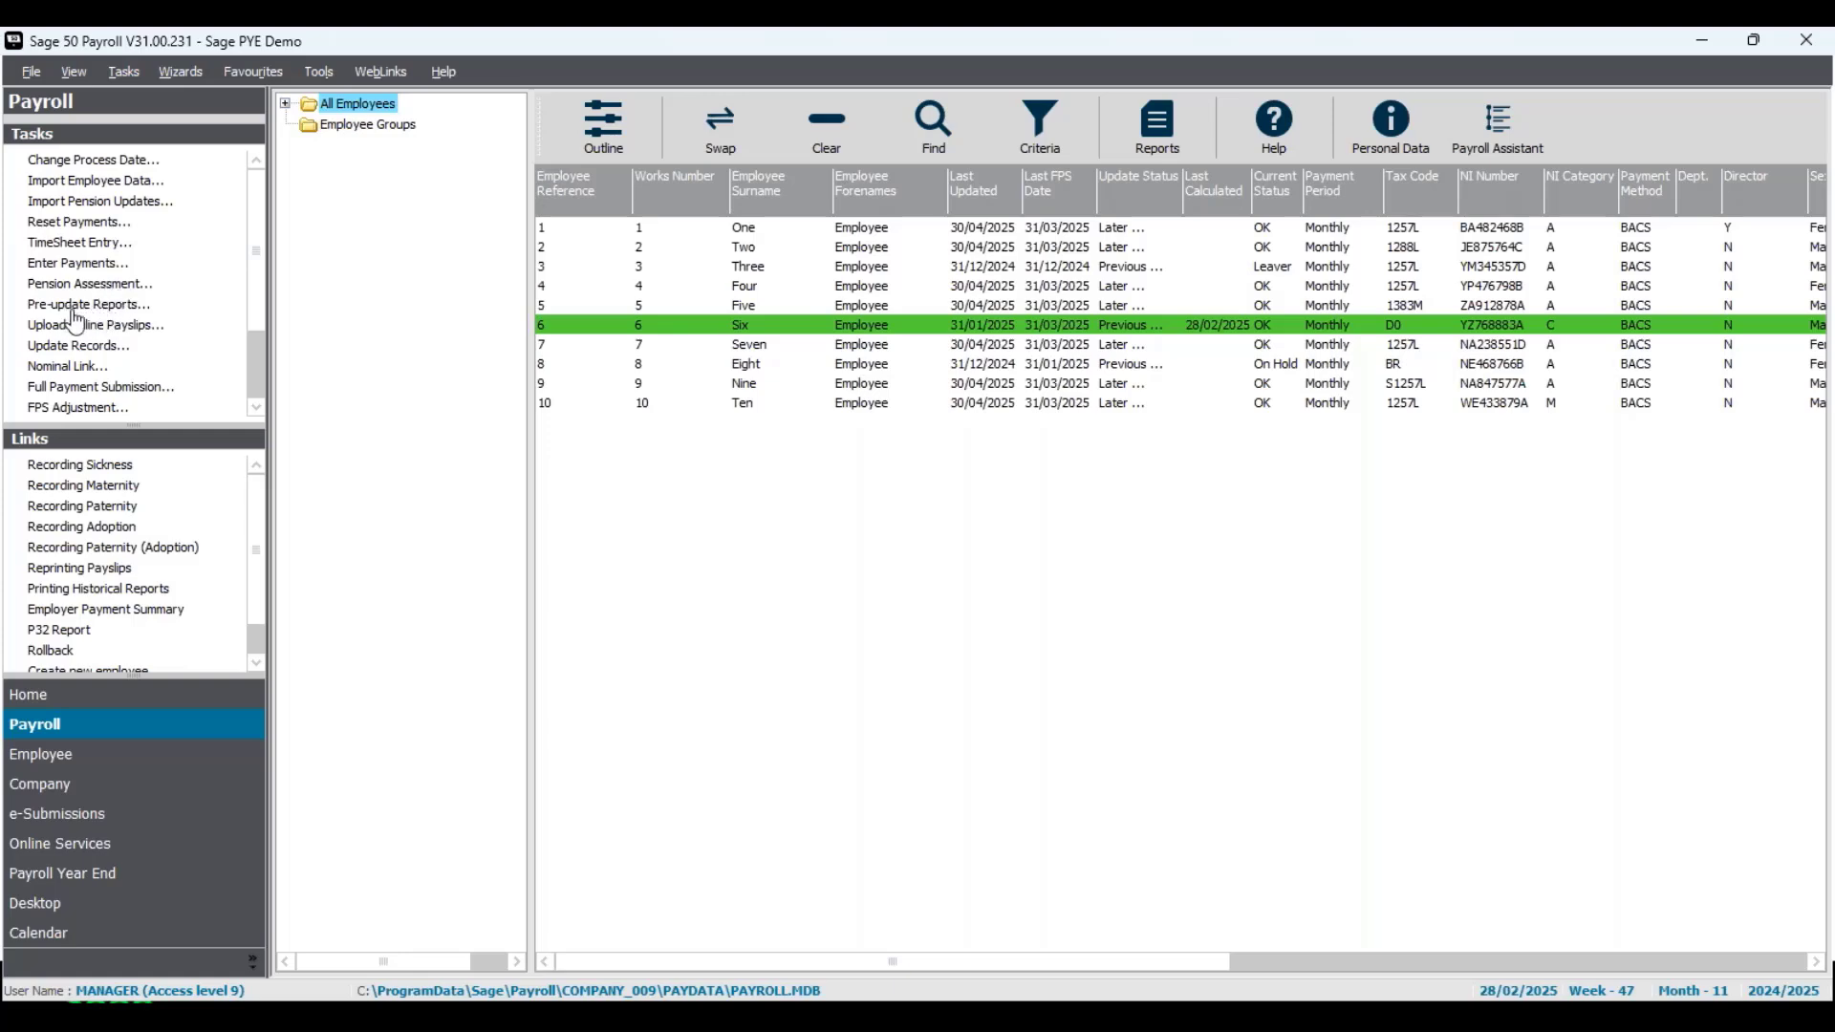
- Update Employee Six's monthly payroll record for Tax Month 11 without taking a manual backup
click(105, 348)
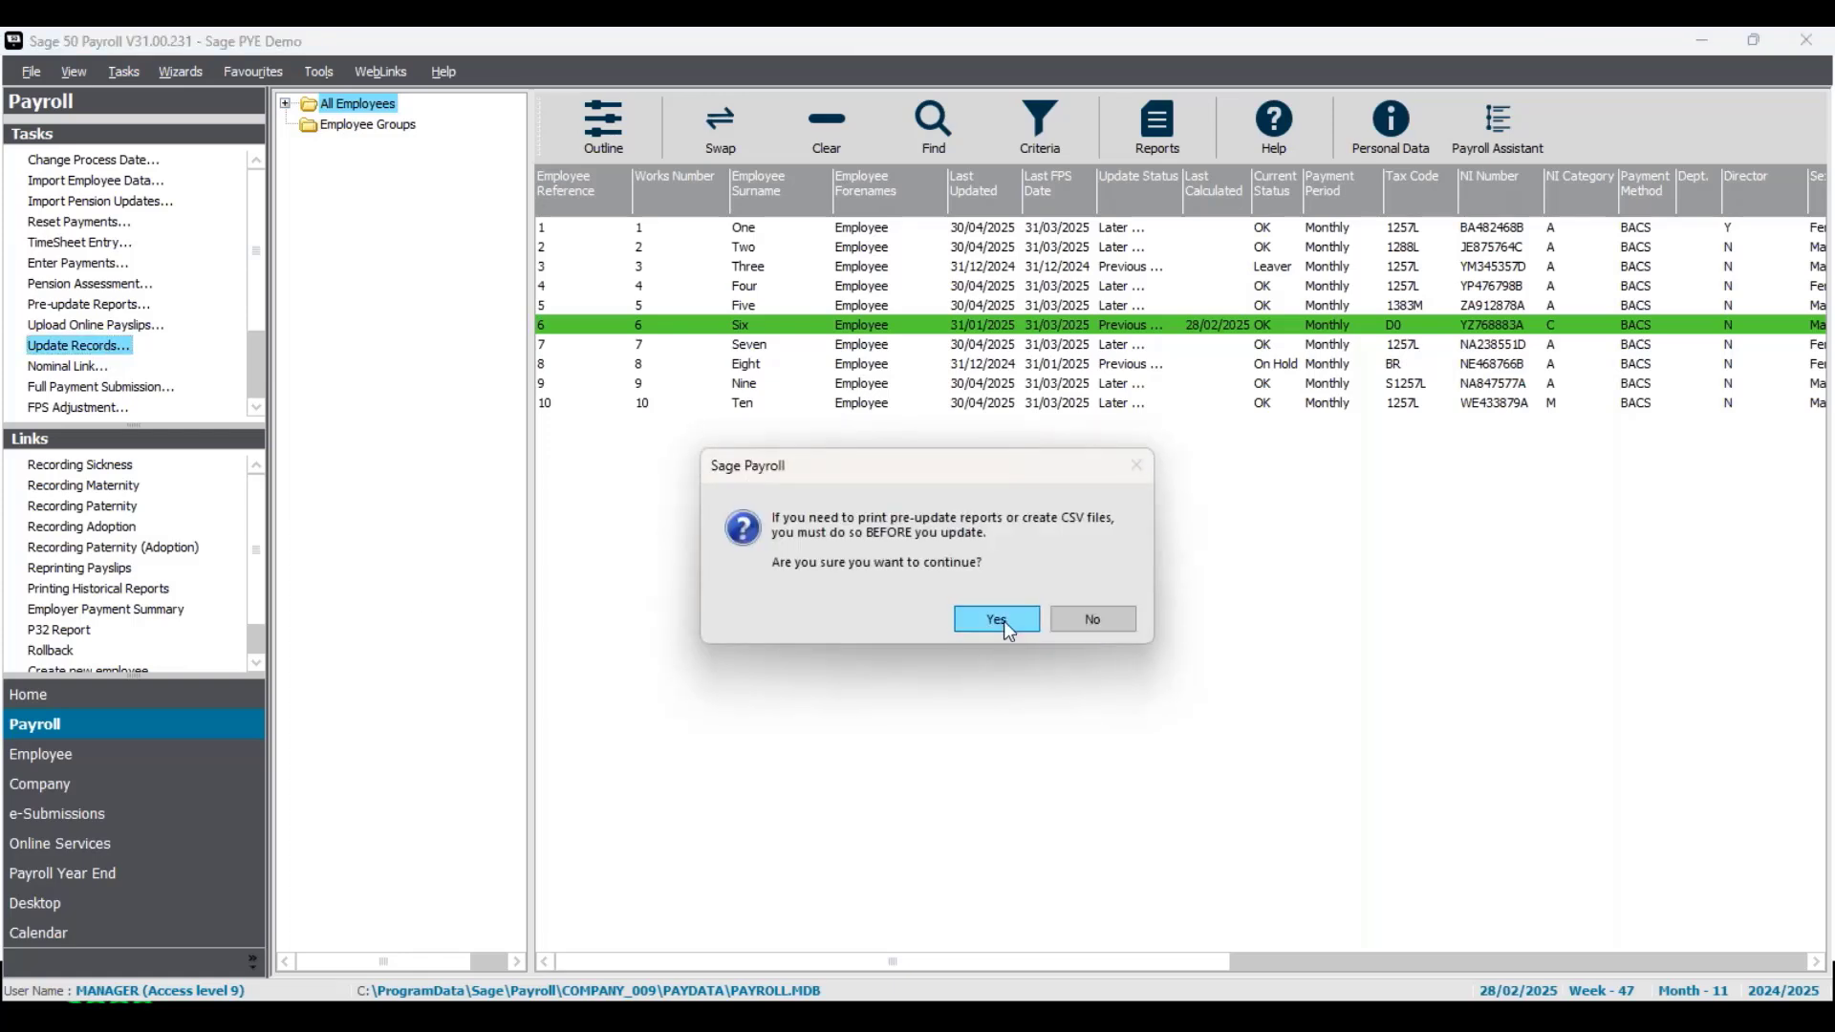
click(1007, 628)
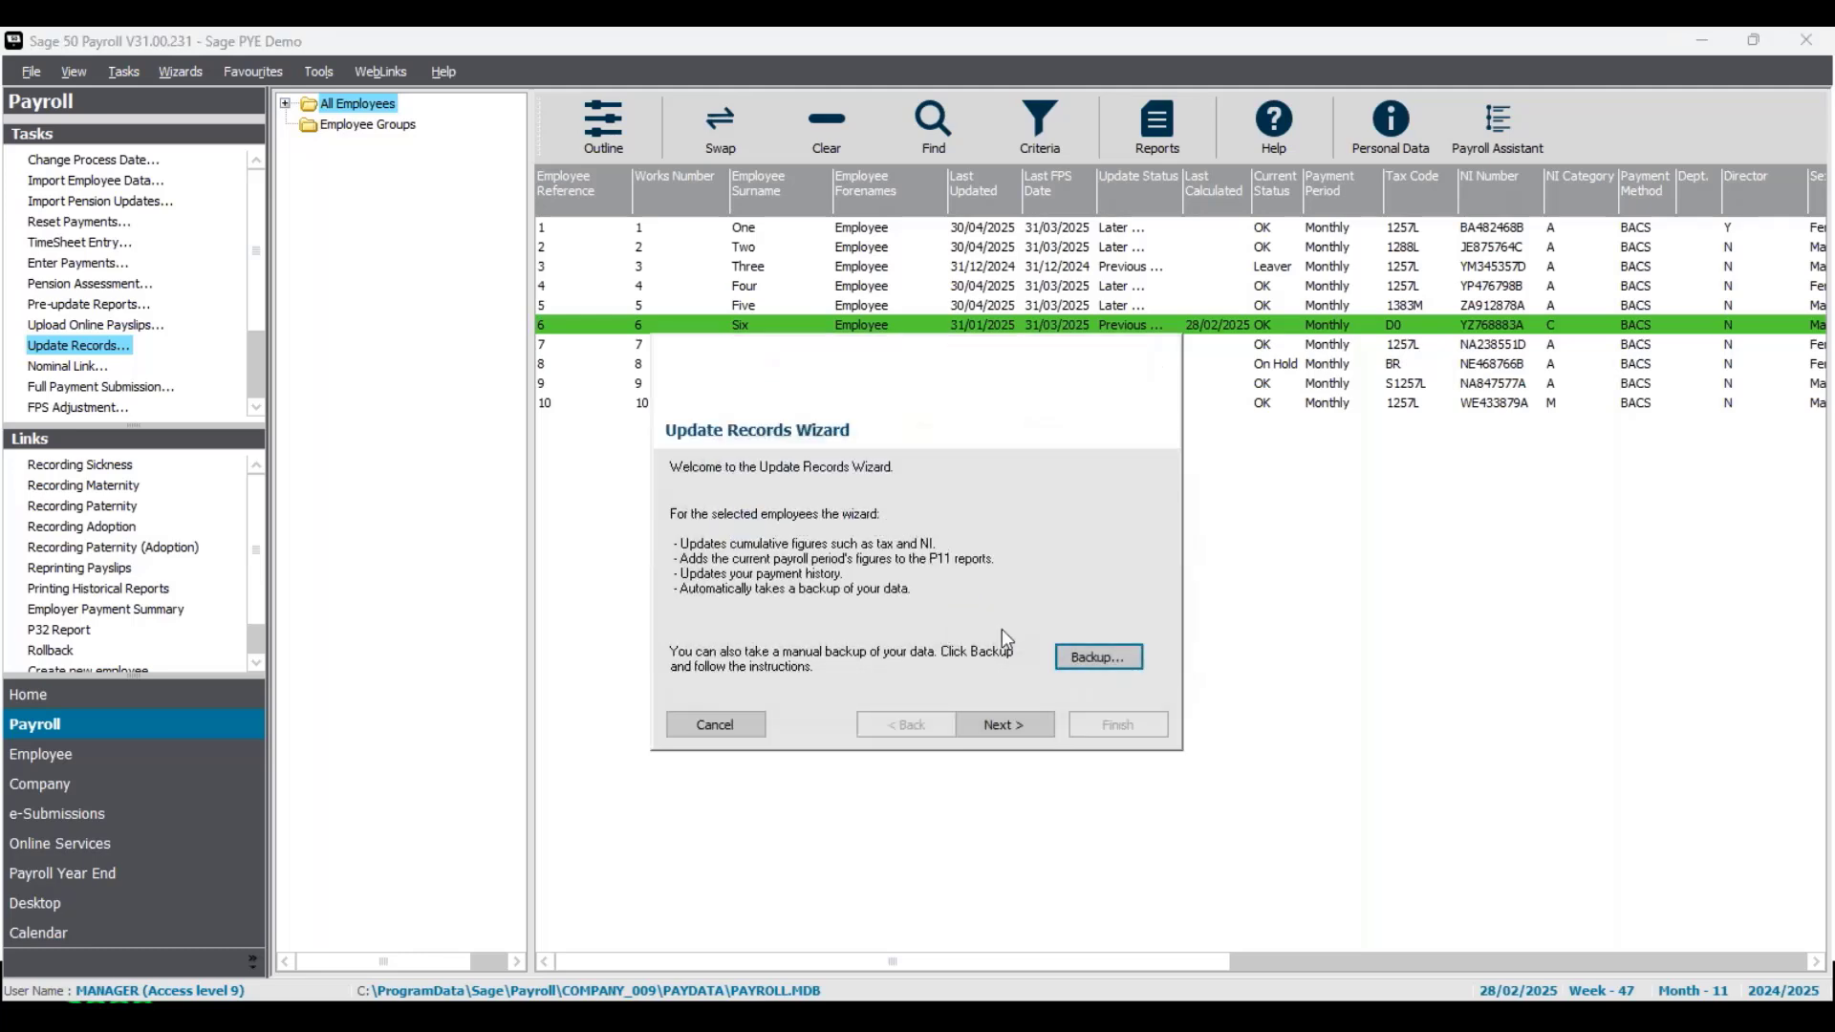
click(1015, 727)
click(1023, 727)
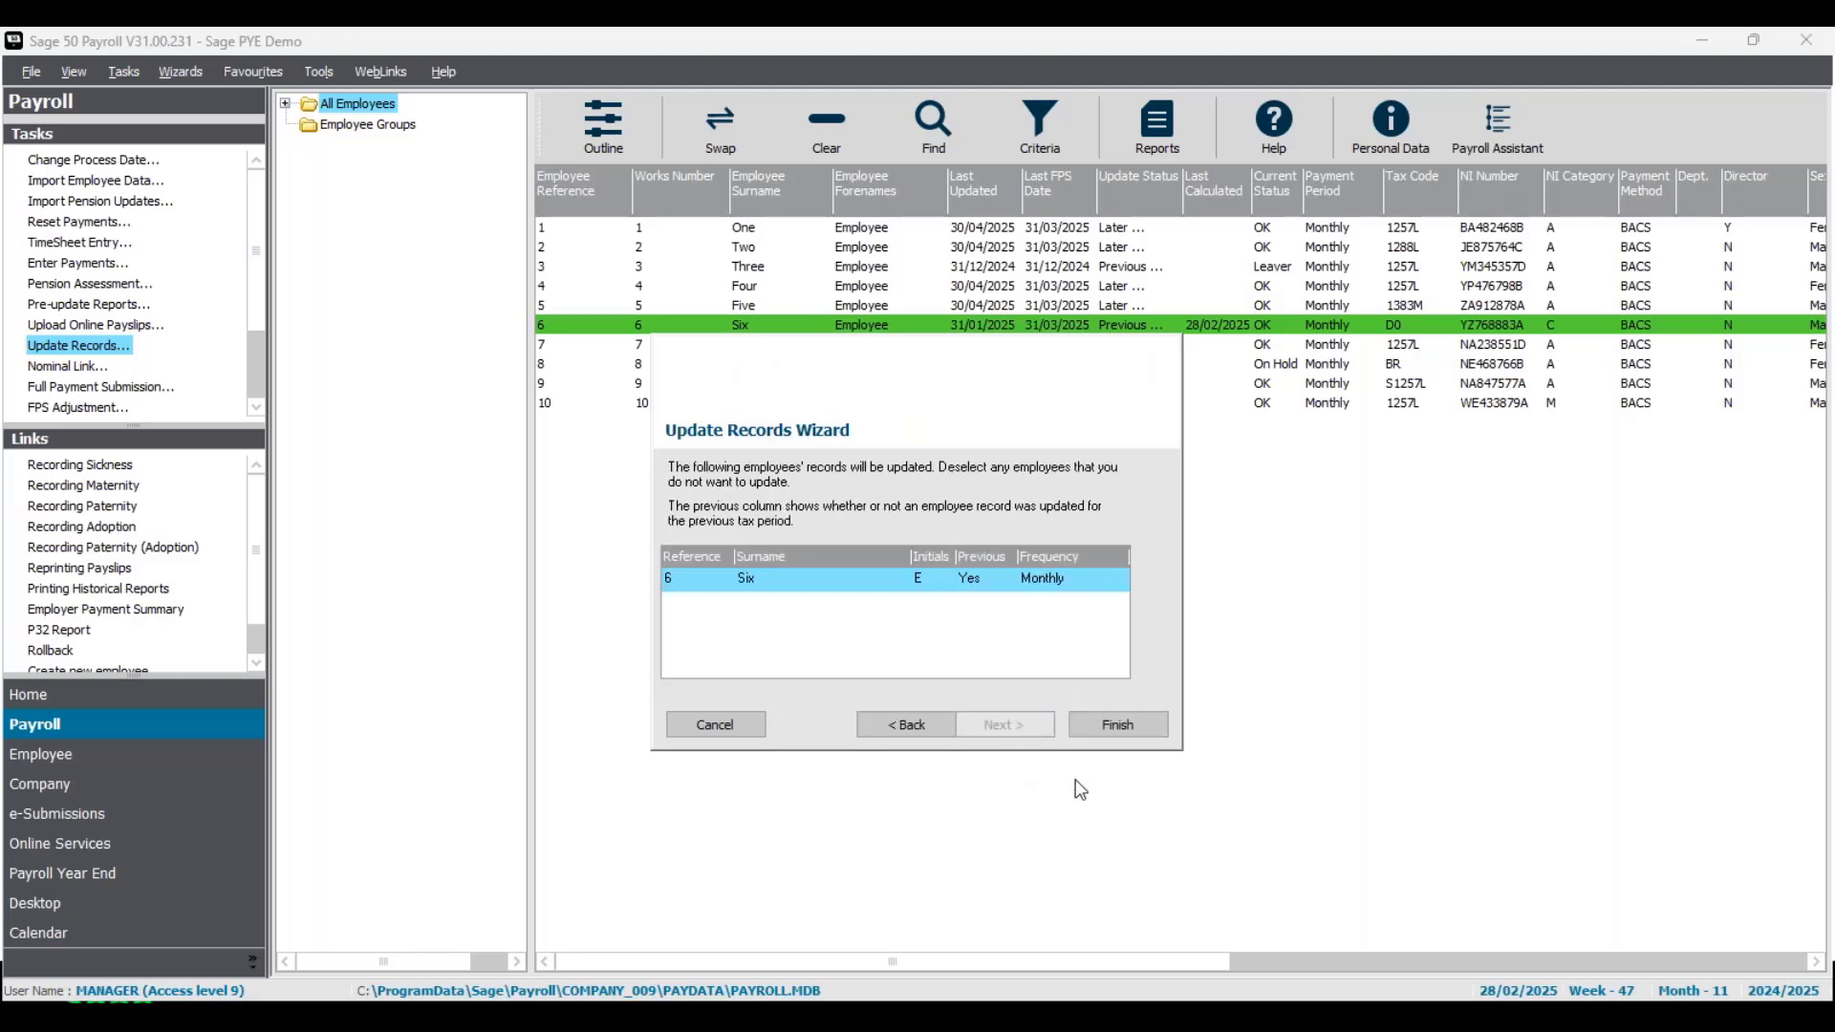
click(1118, 728)
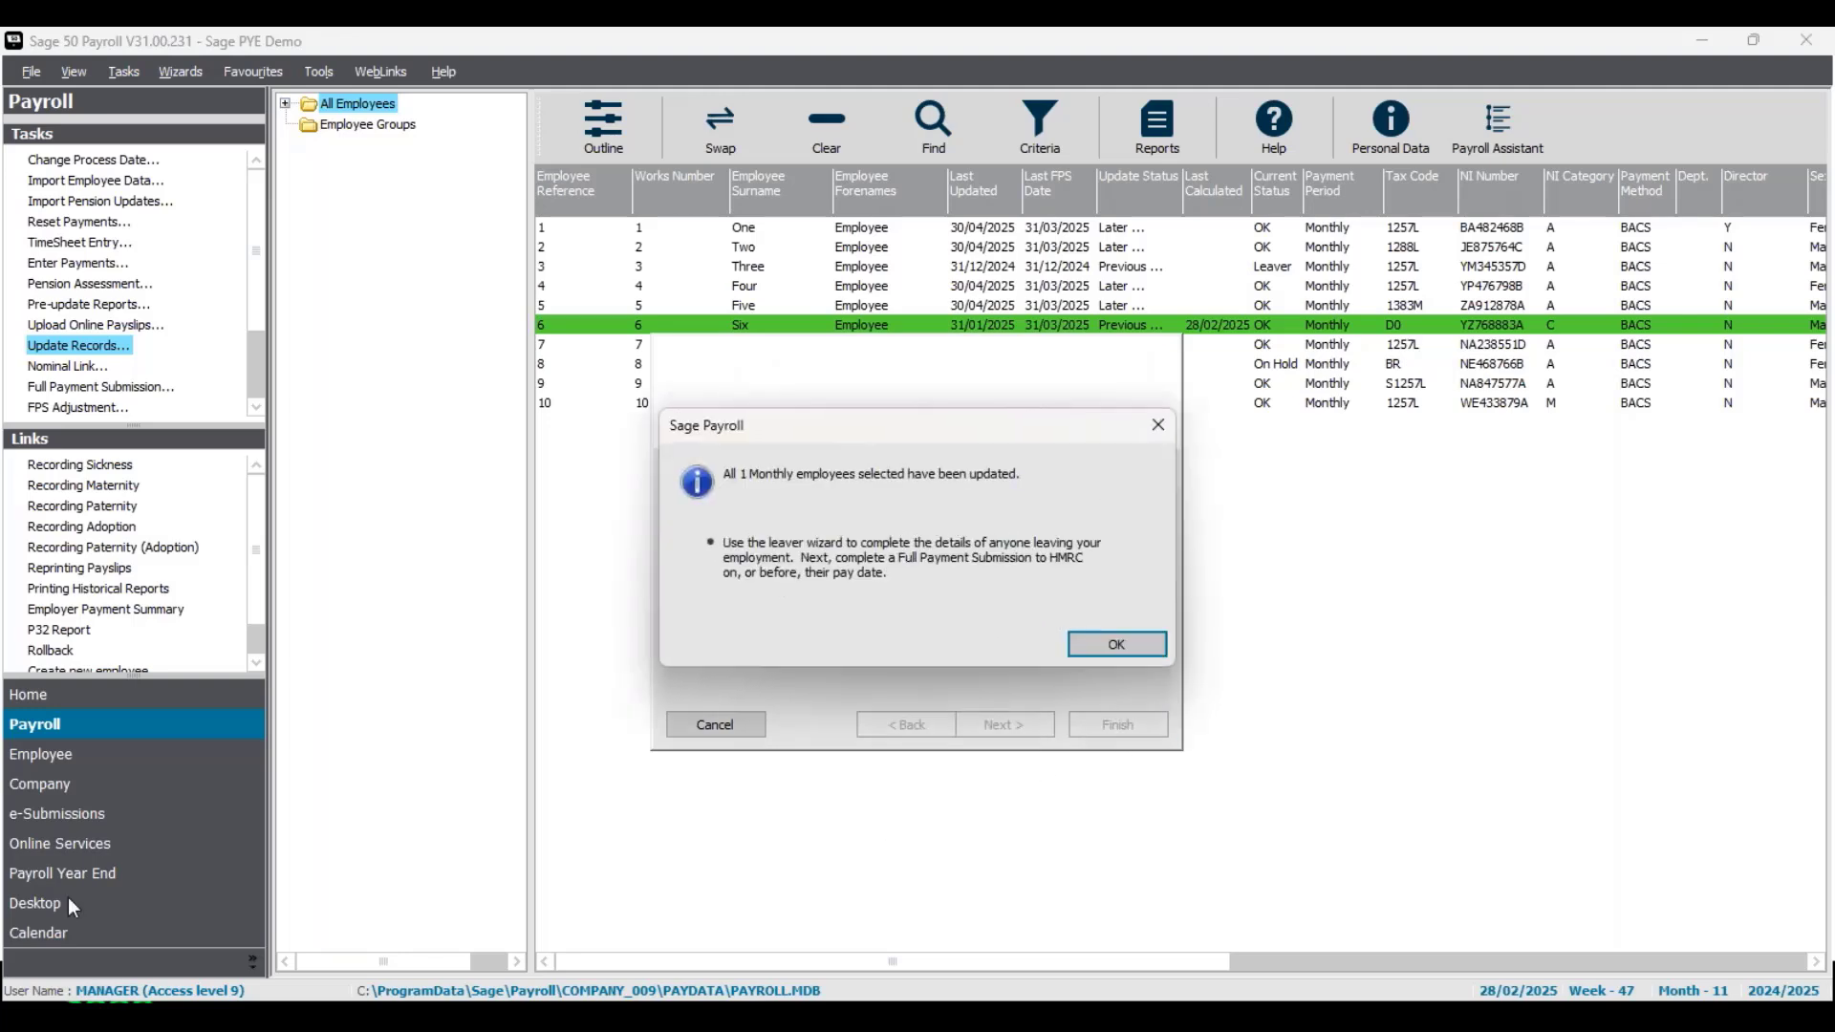
click(1118, 645)
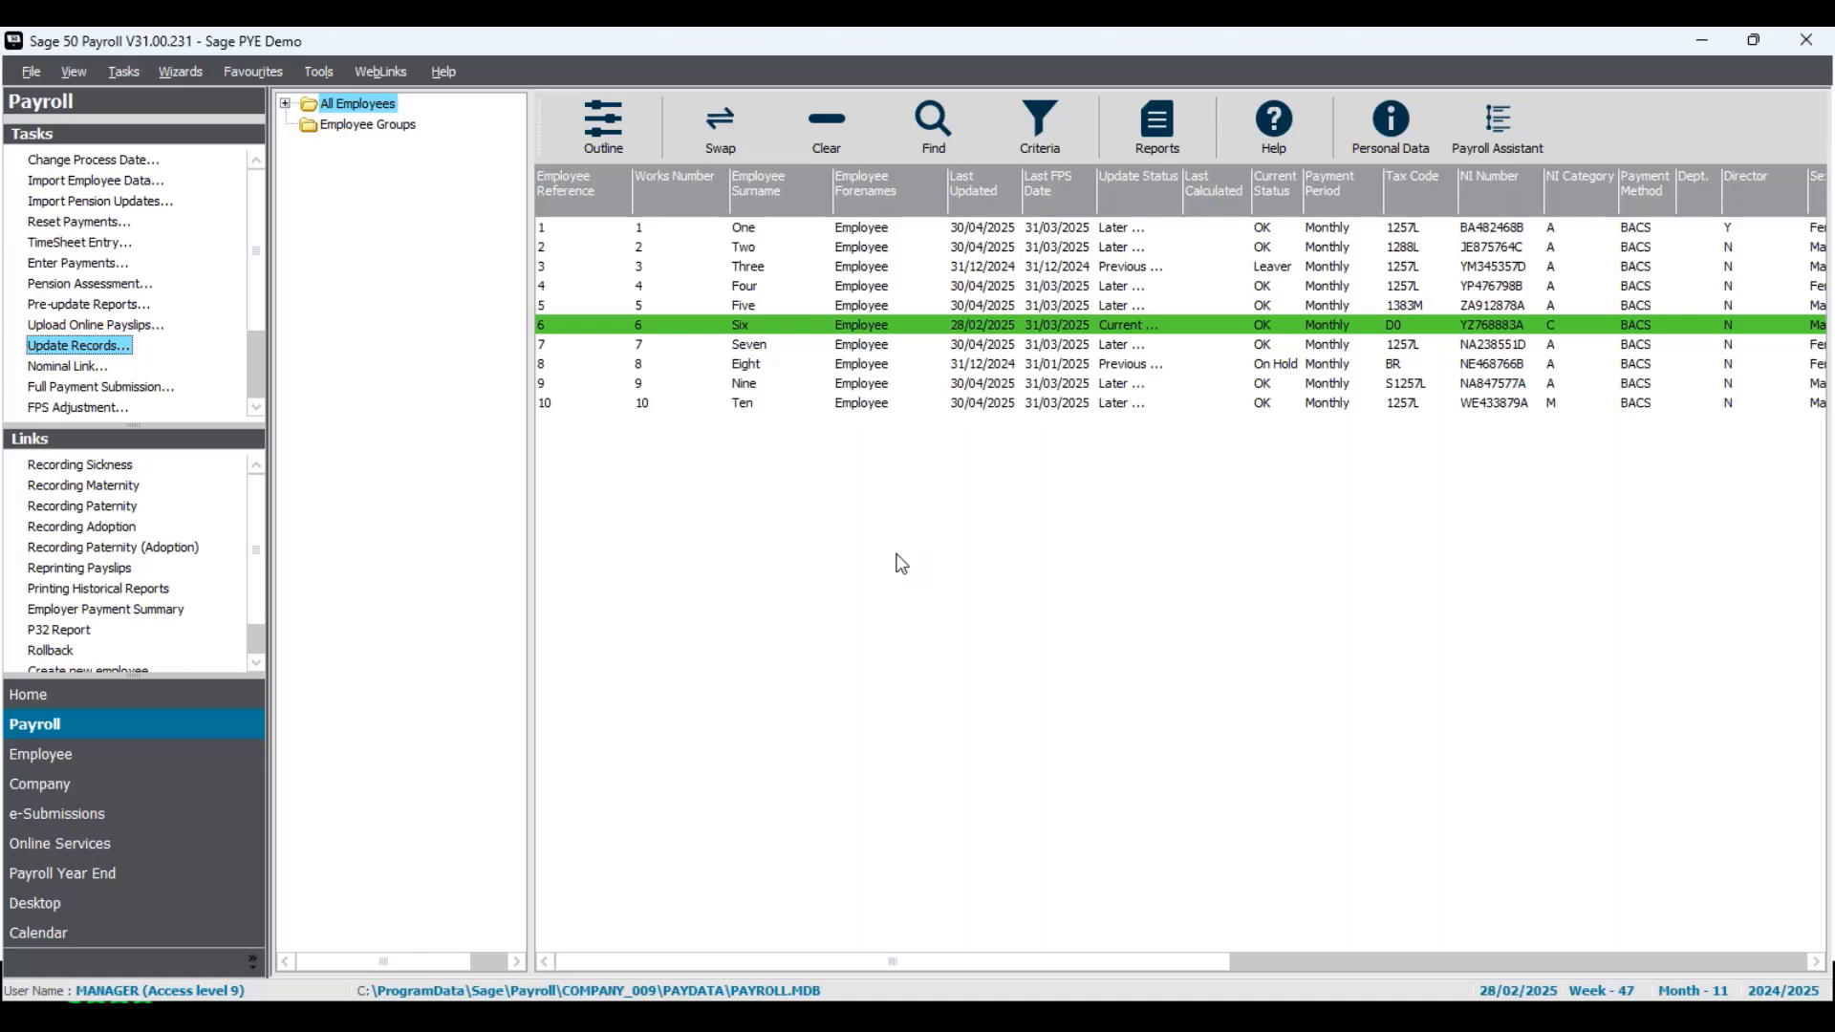
- Change the payroll process date to 31/03/2025
click(130, 164)
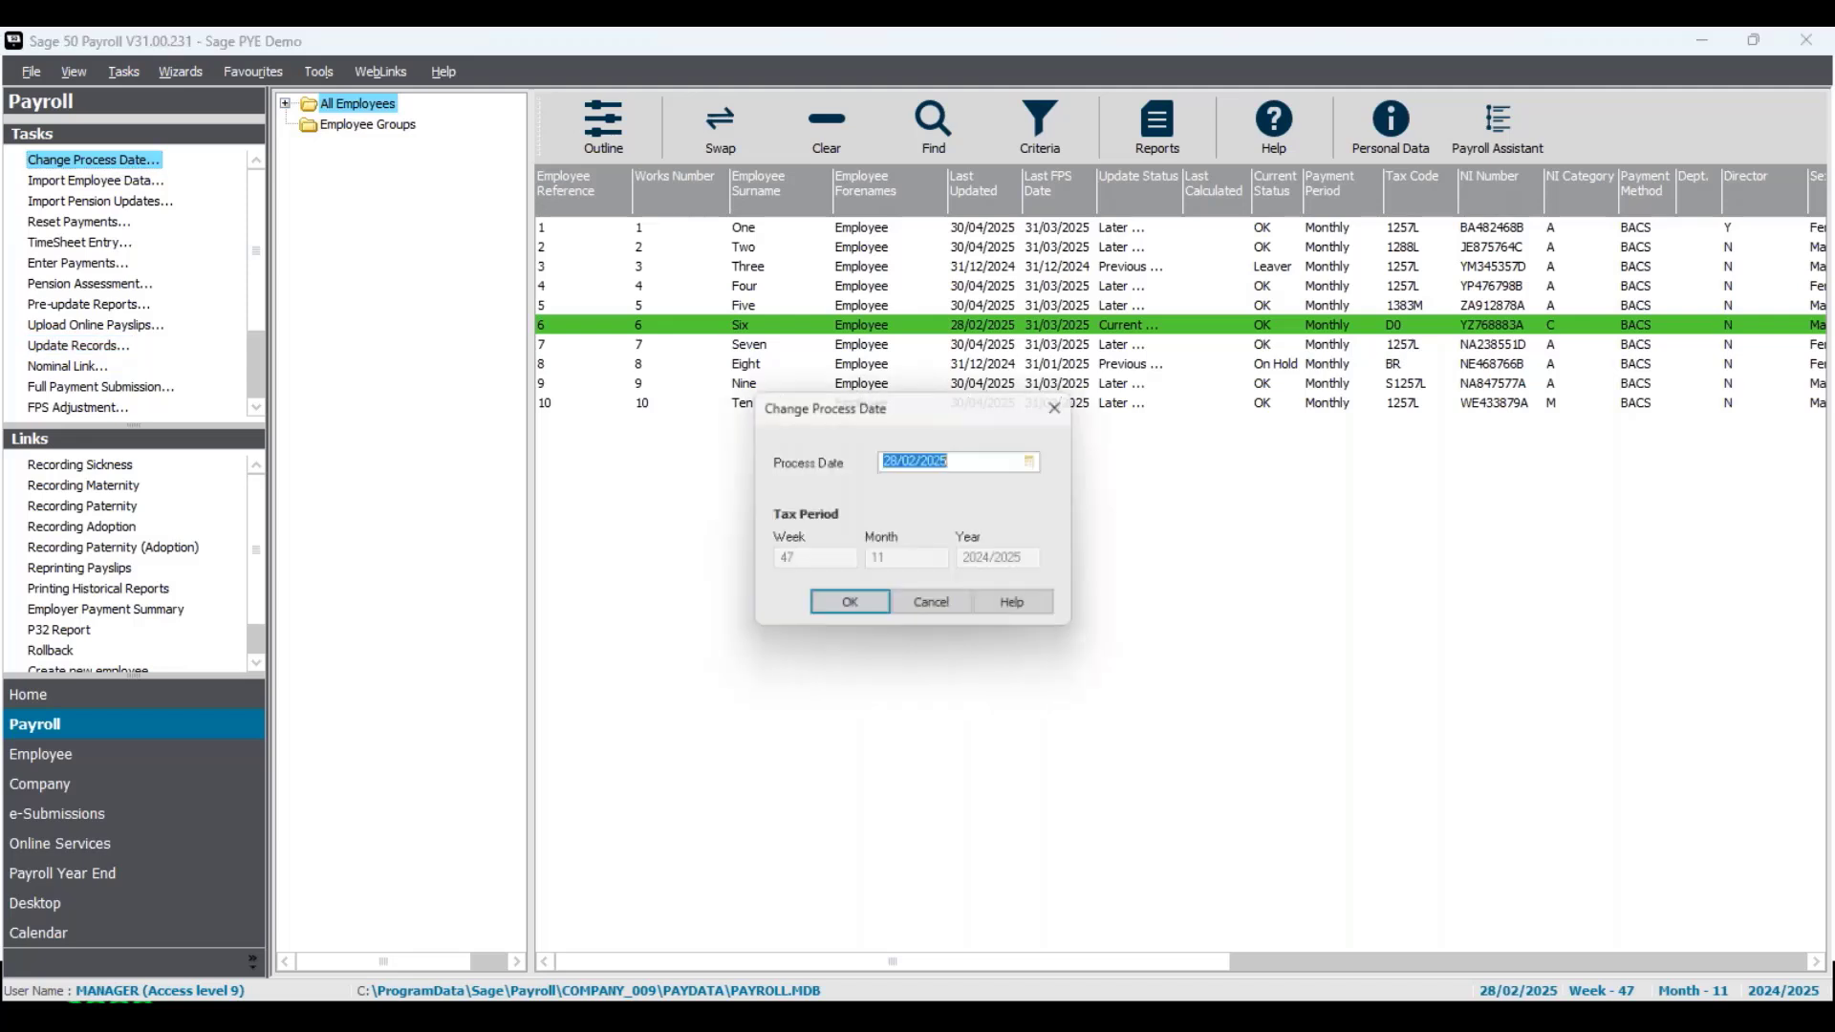
click(1042, 460)
click(1059, 488)
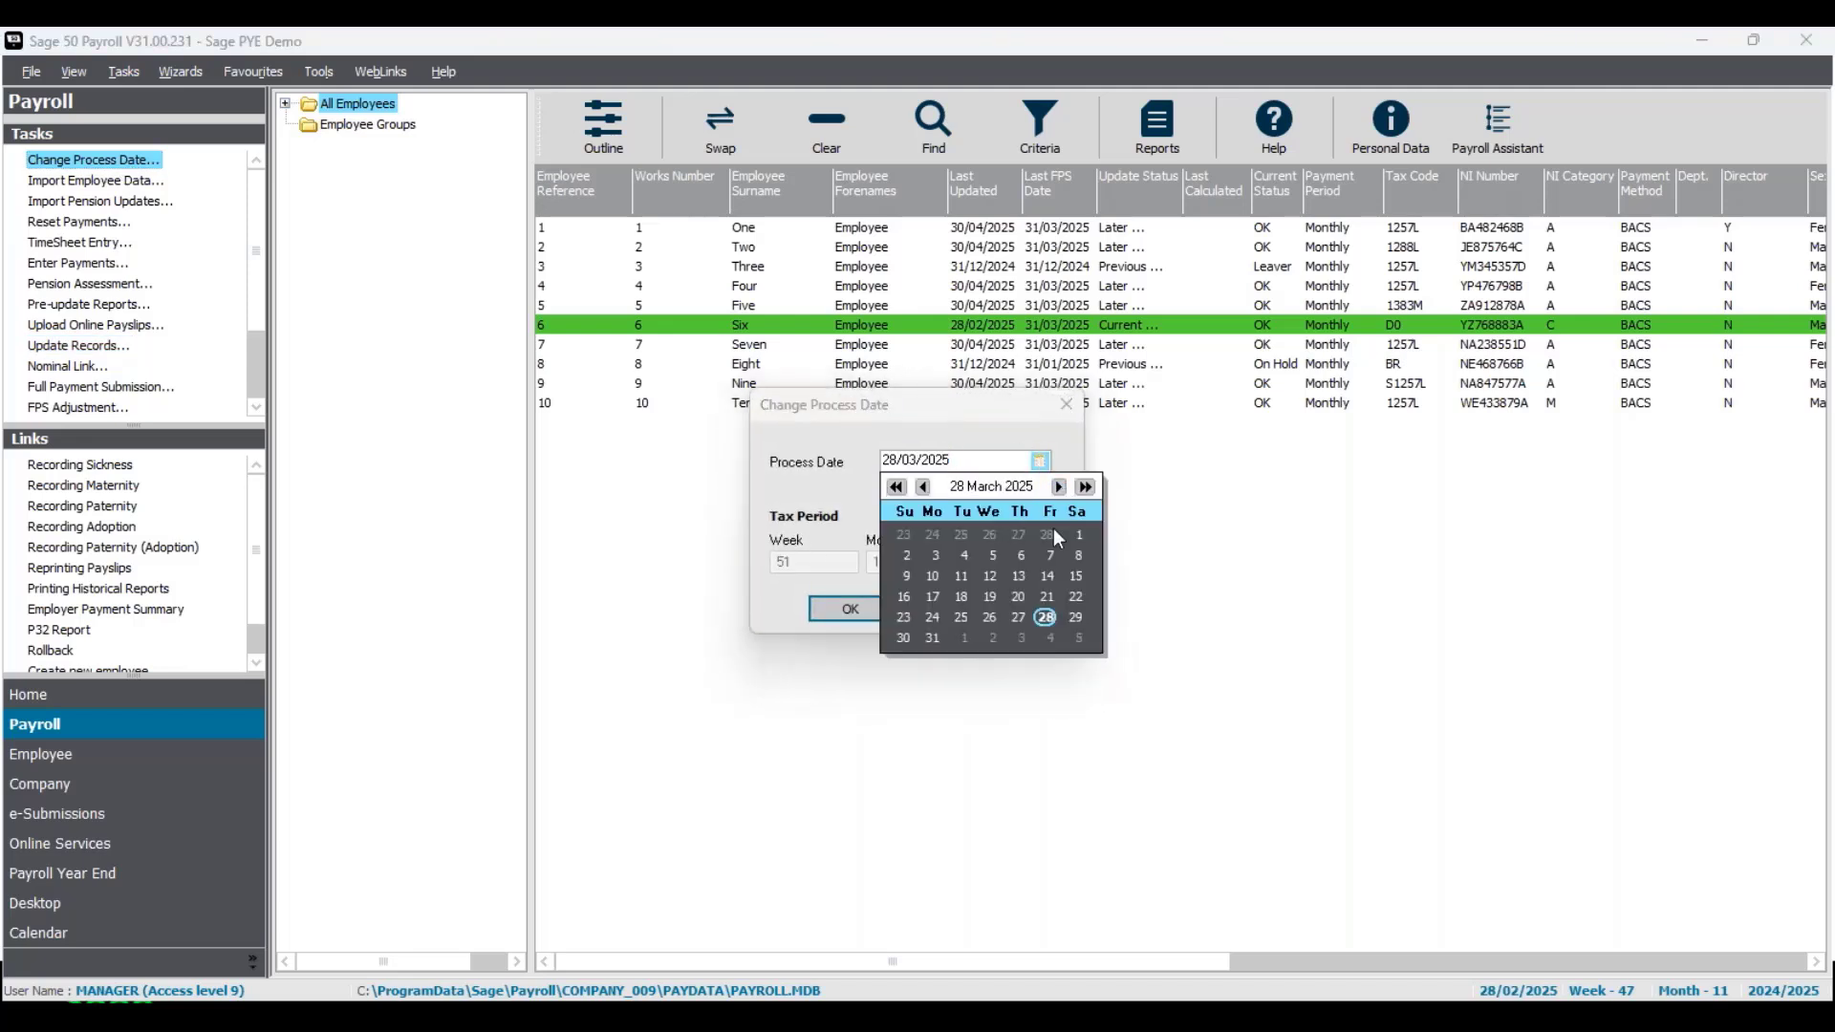
click(933, 639)
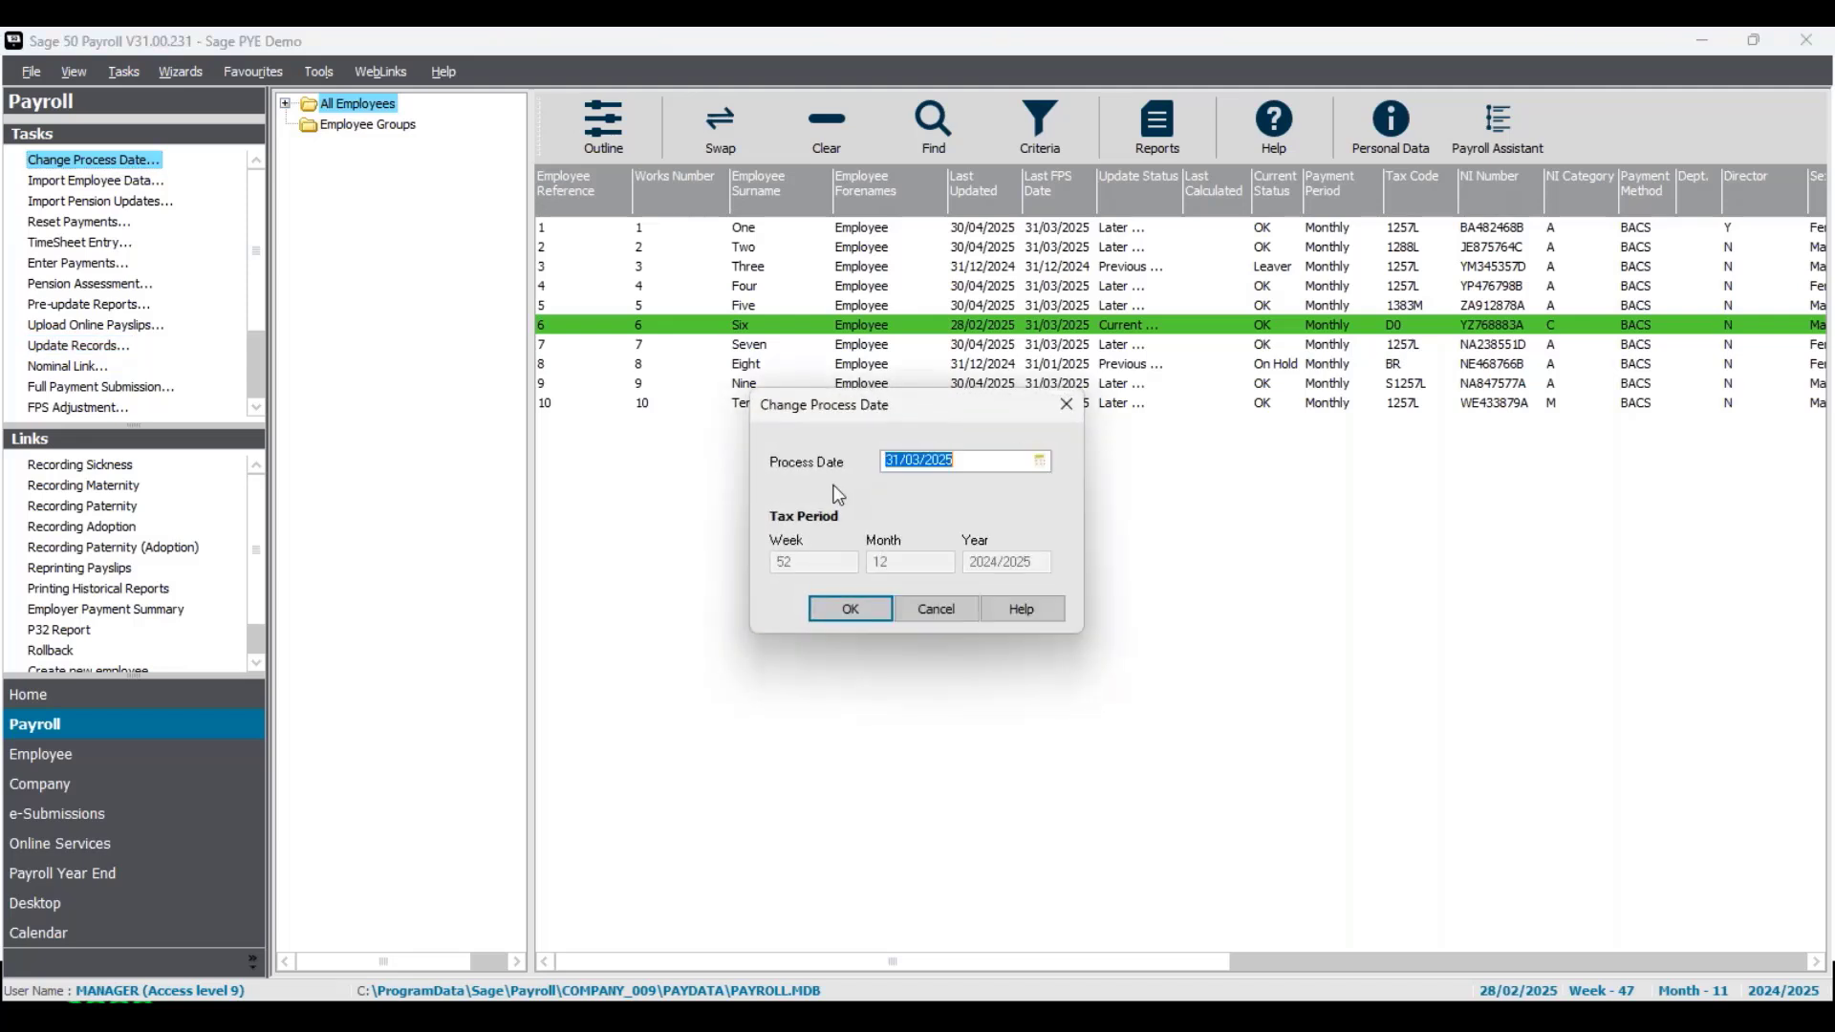
click(862, 610)
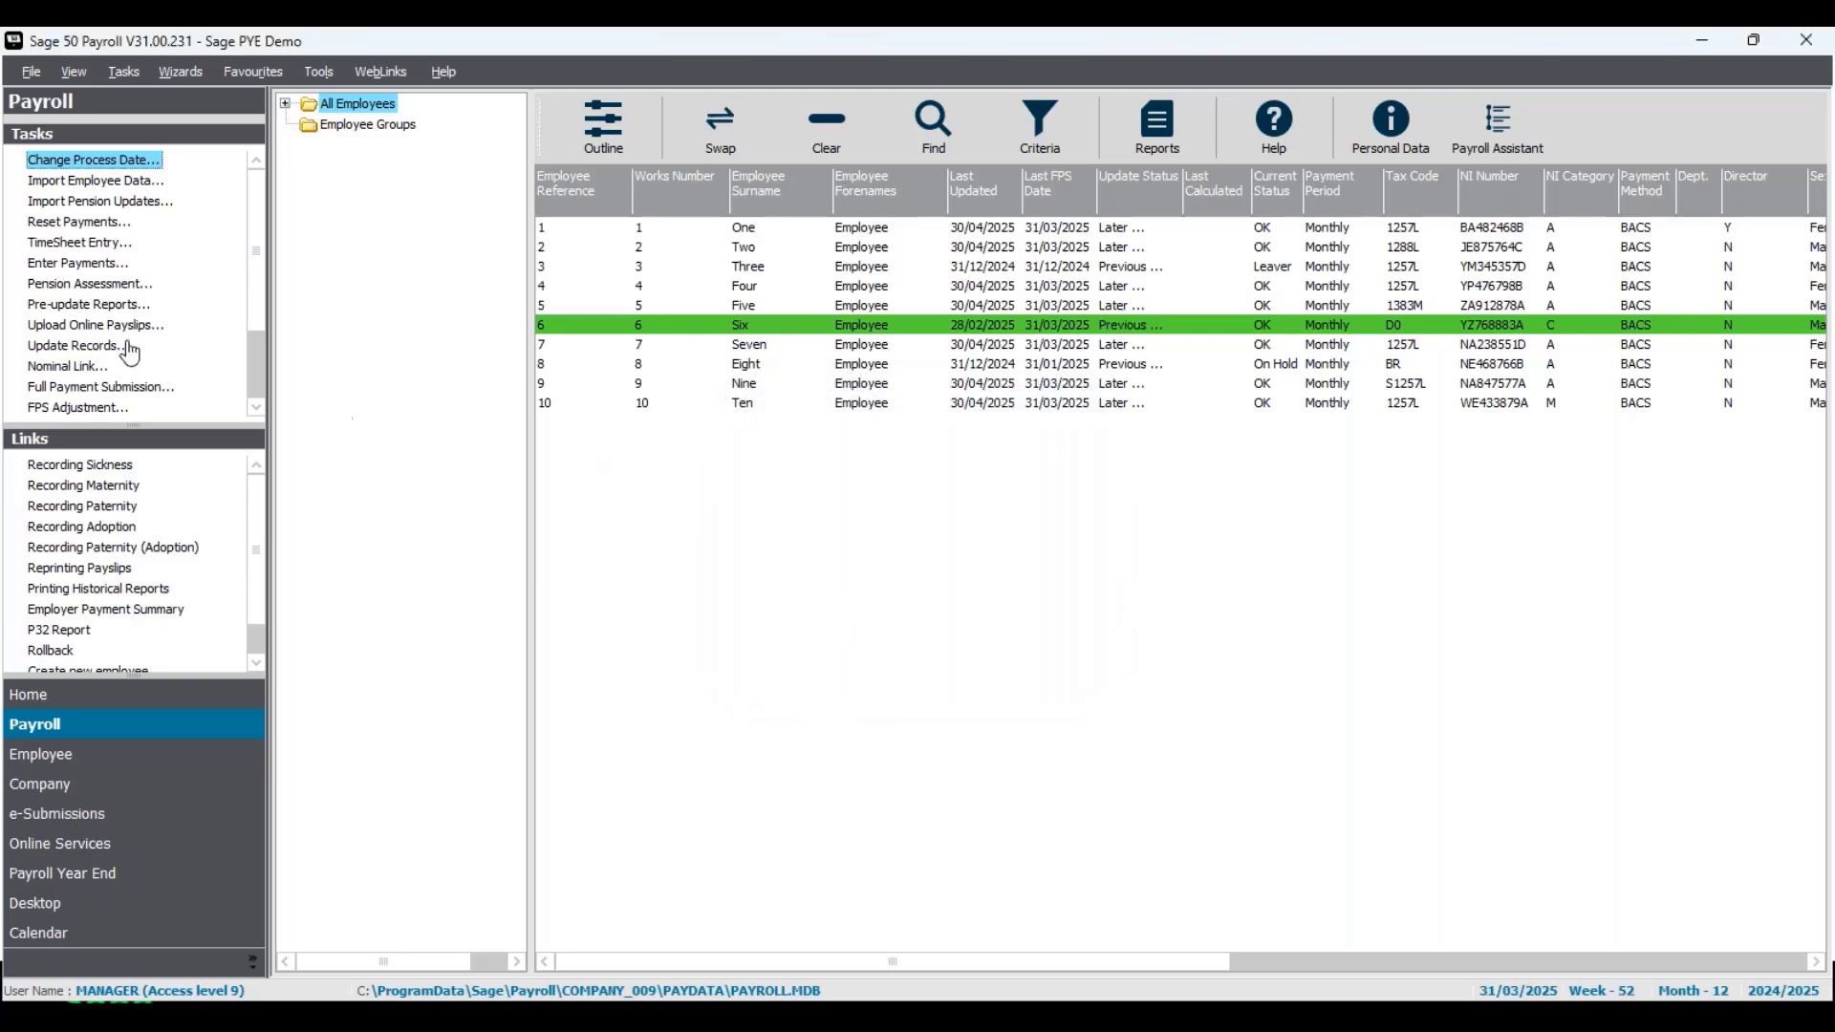
- Save Employee Six's existing salary payment for 31/03/2025 and update the monthly payroll record for Tax Month 12
click(92, 272)
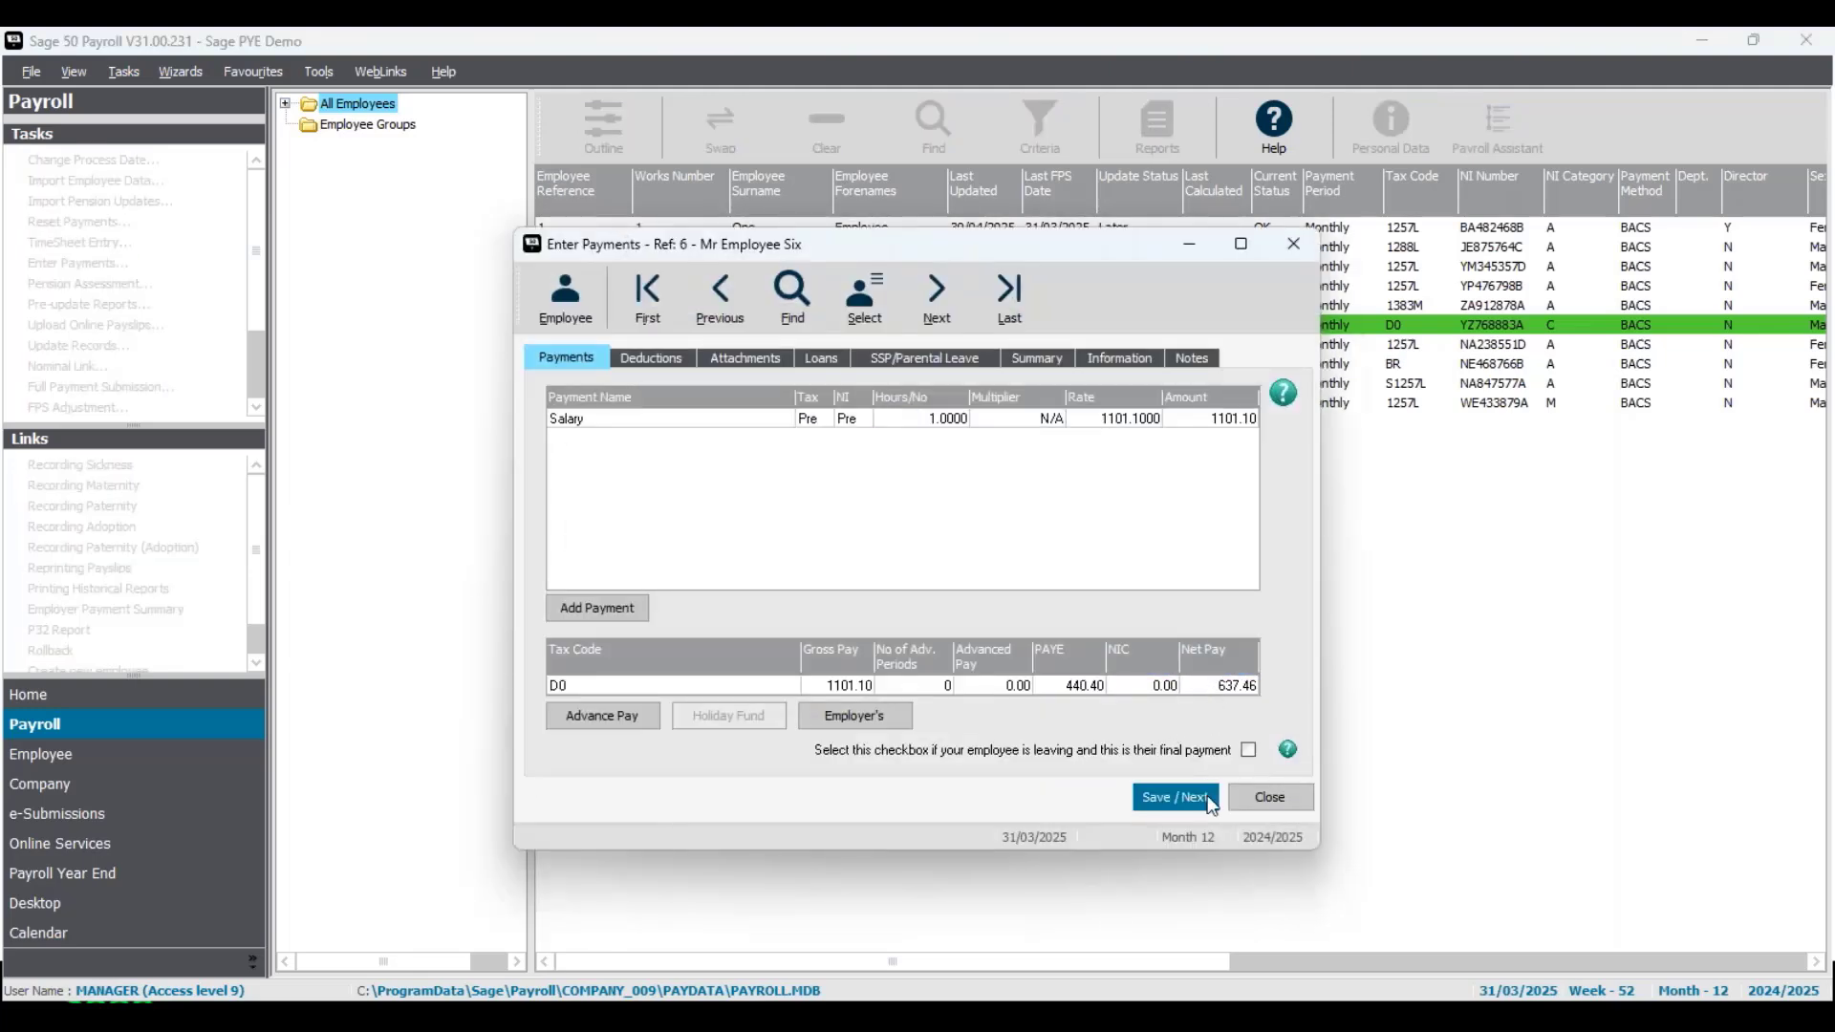
click(1277, 797)
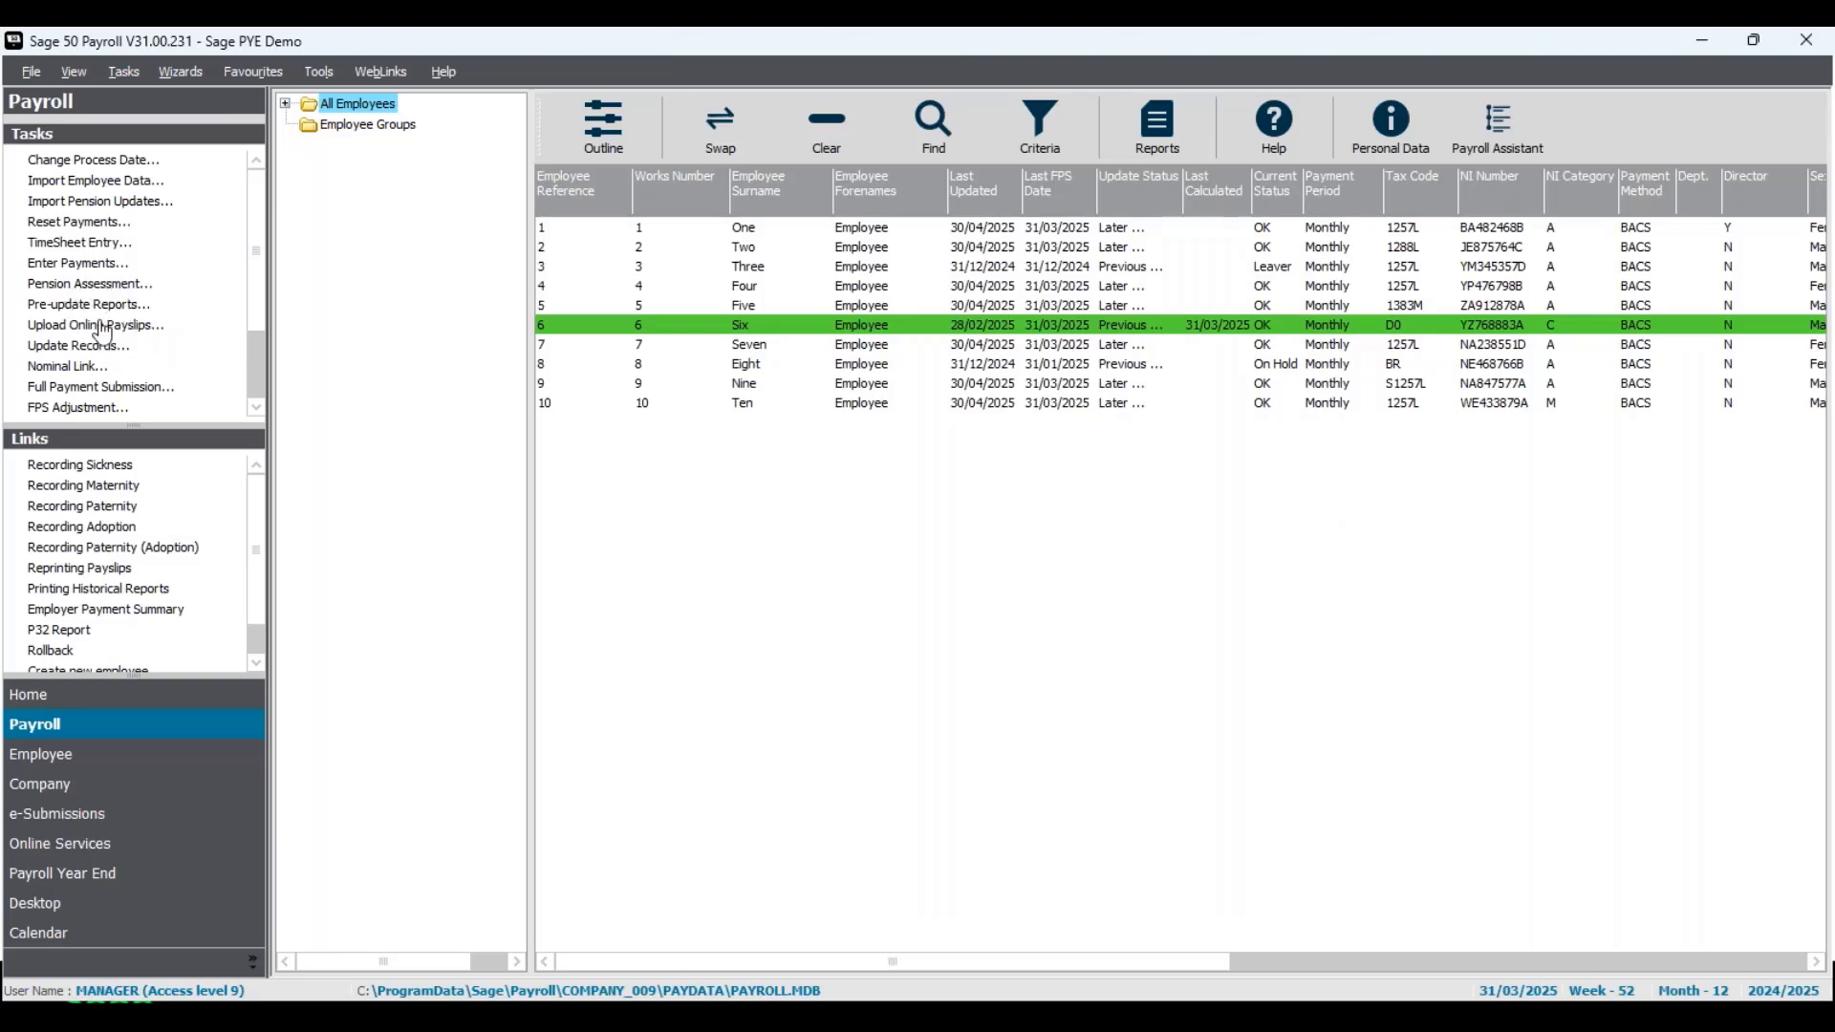
click(86, 345)
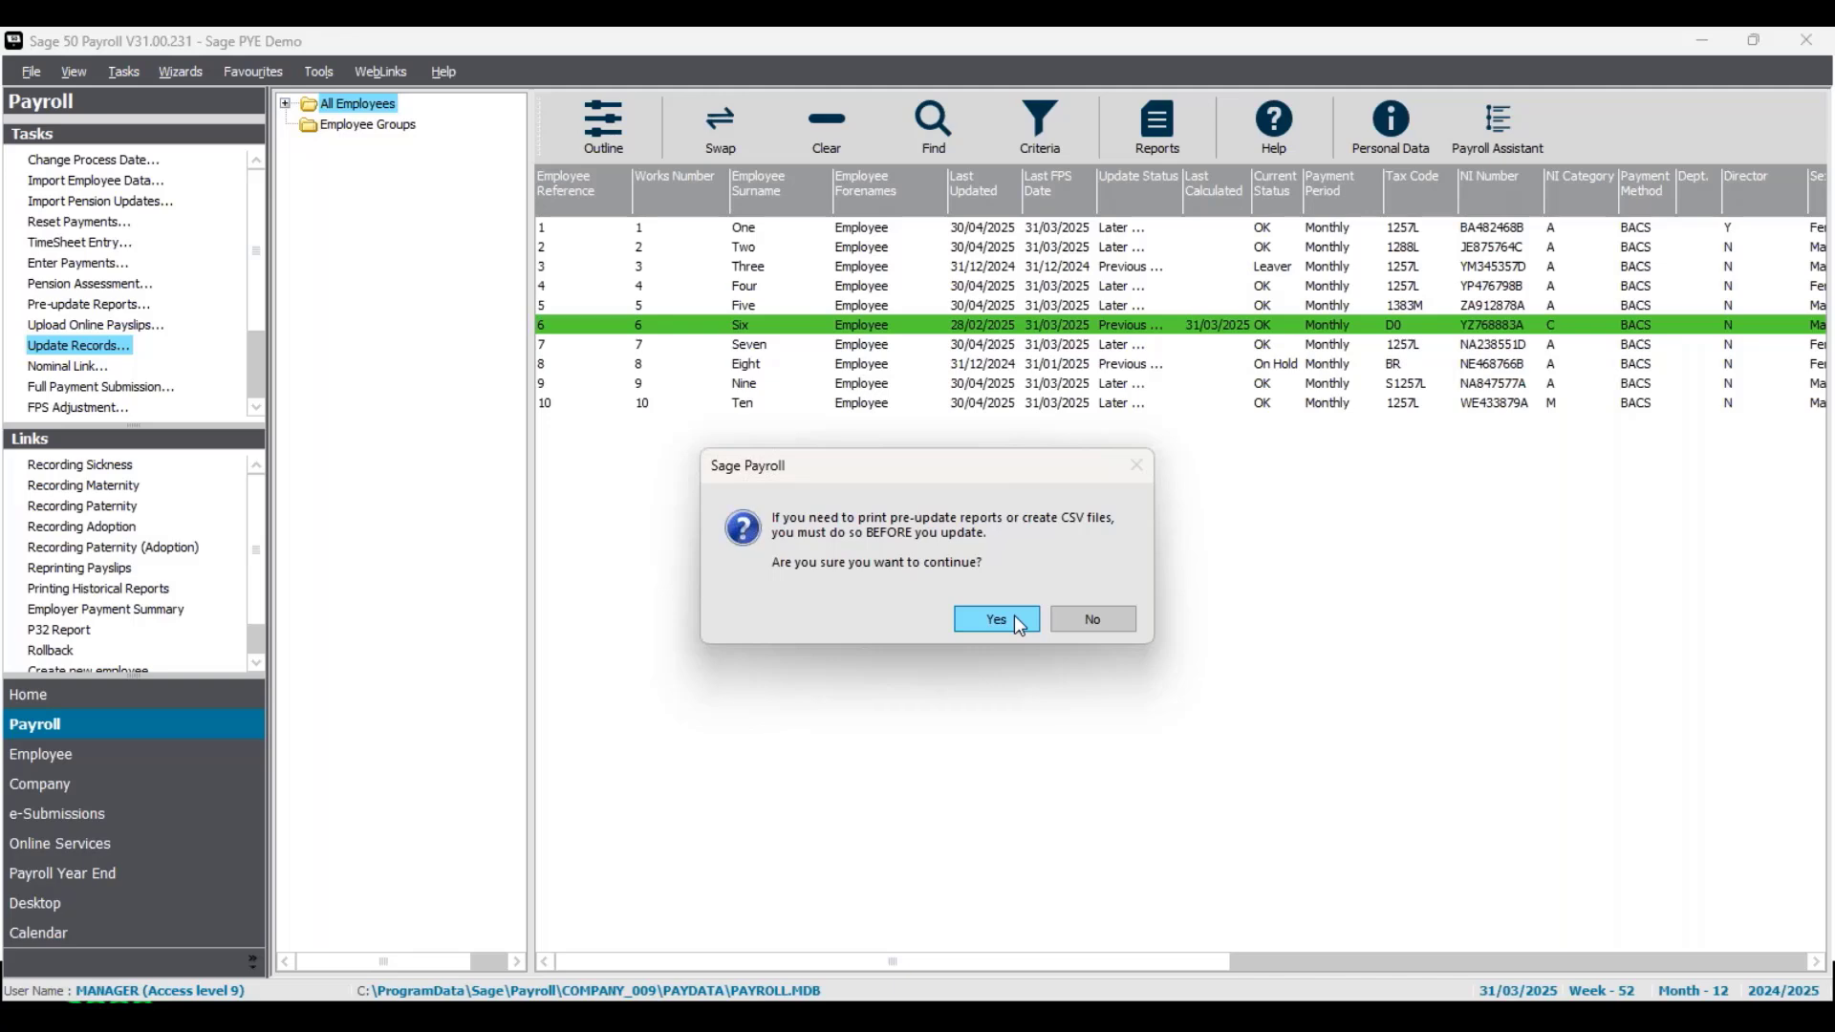
click(1016, 620)
click(1024, 722)
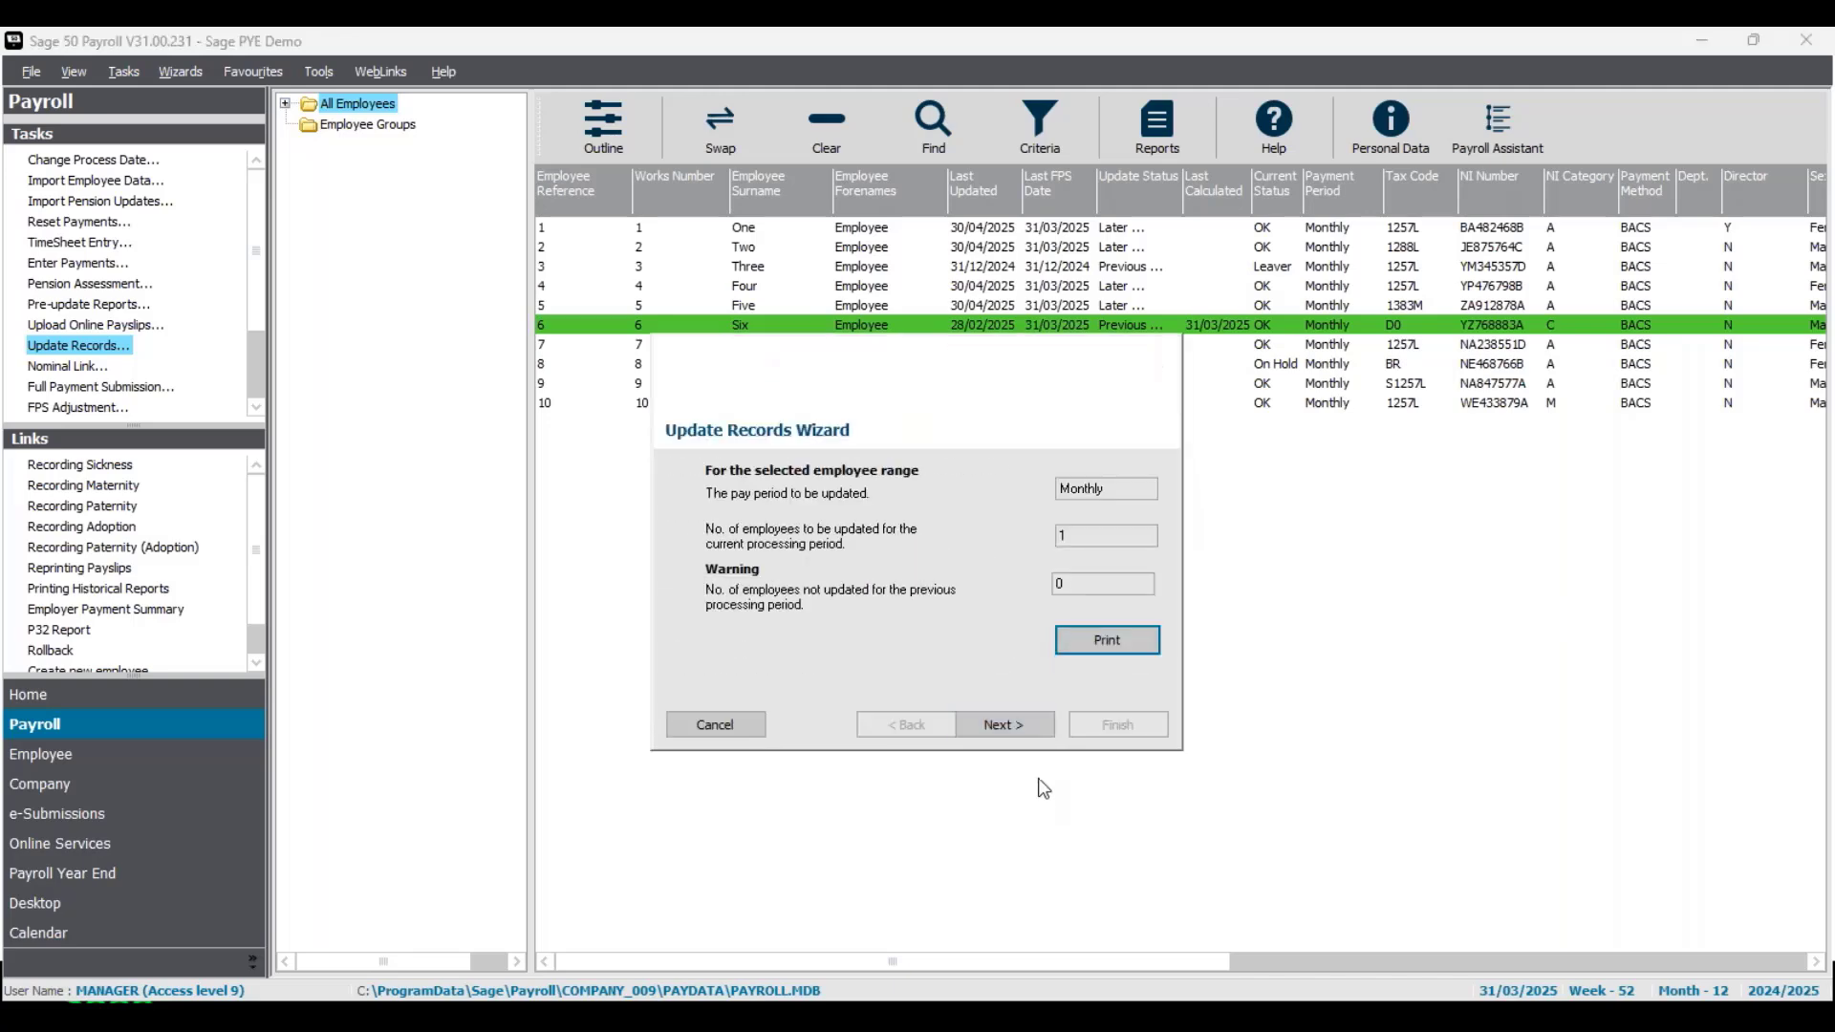
click(1032, 724)
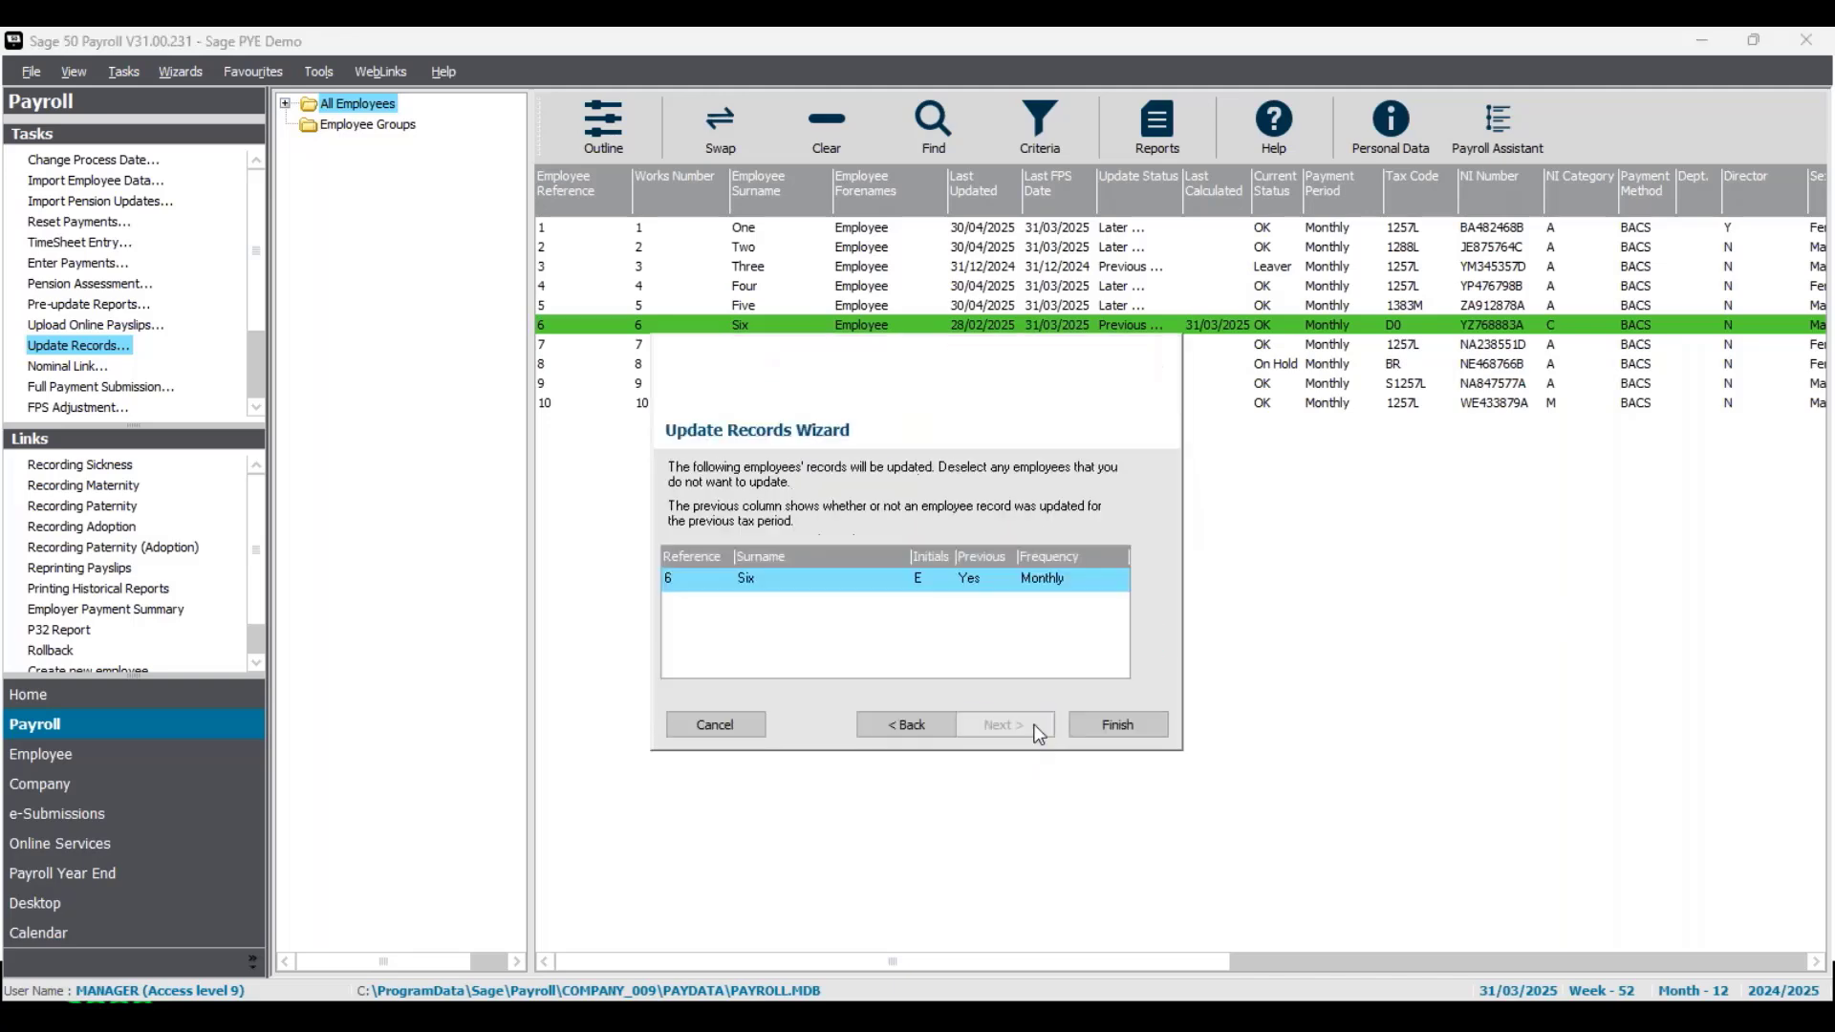
click(1137, 723)
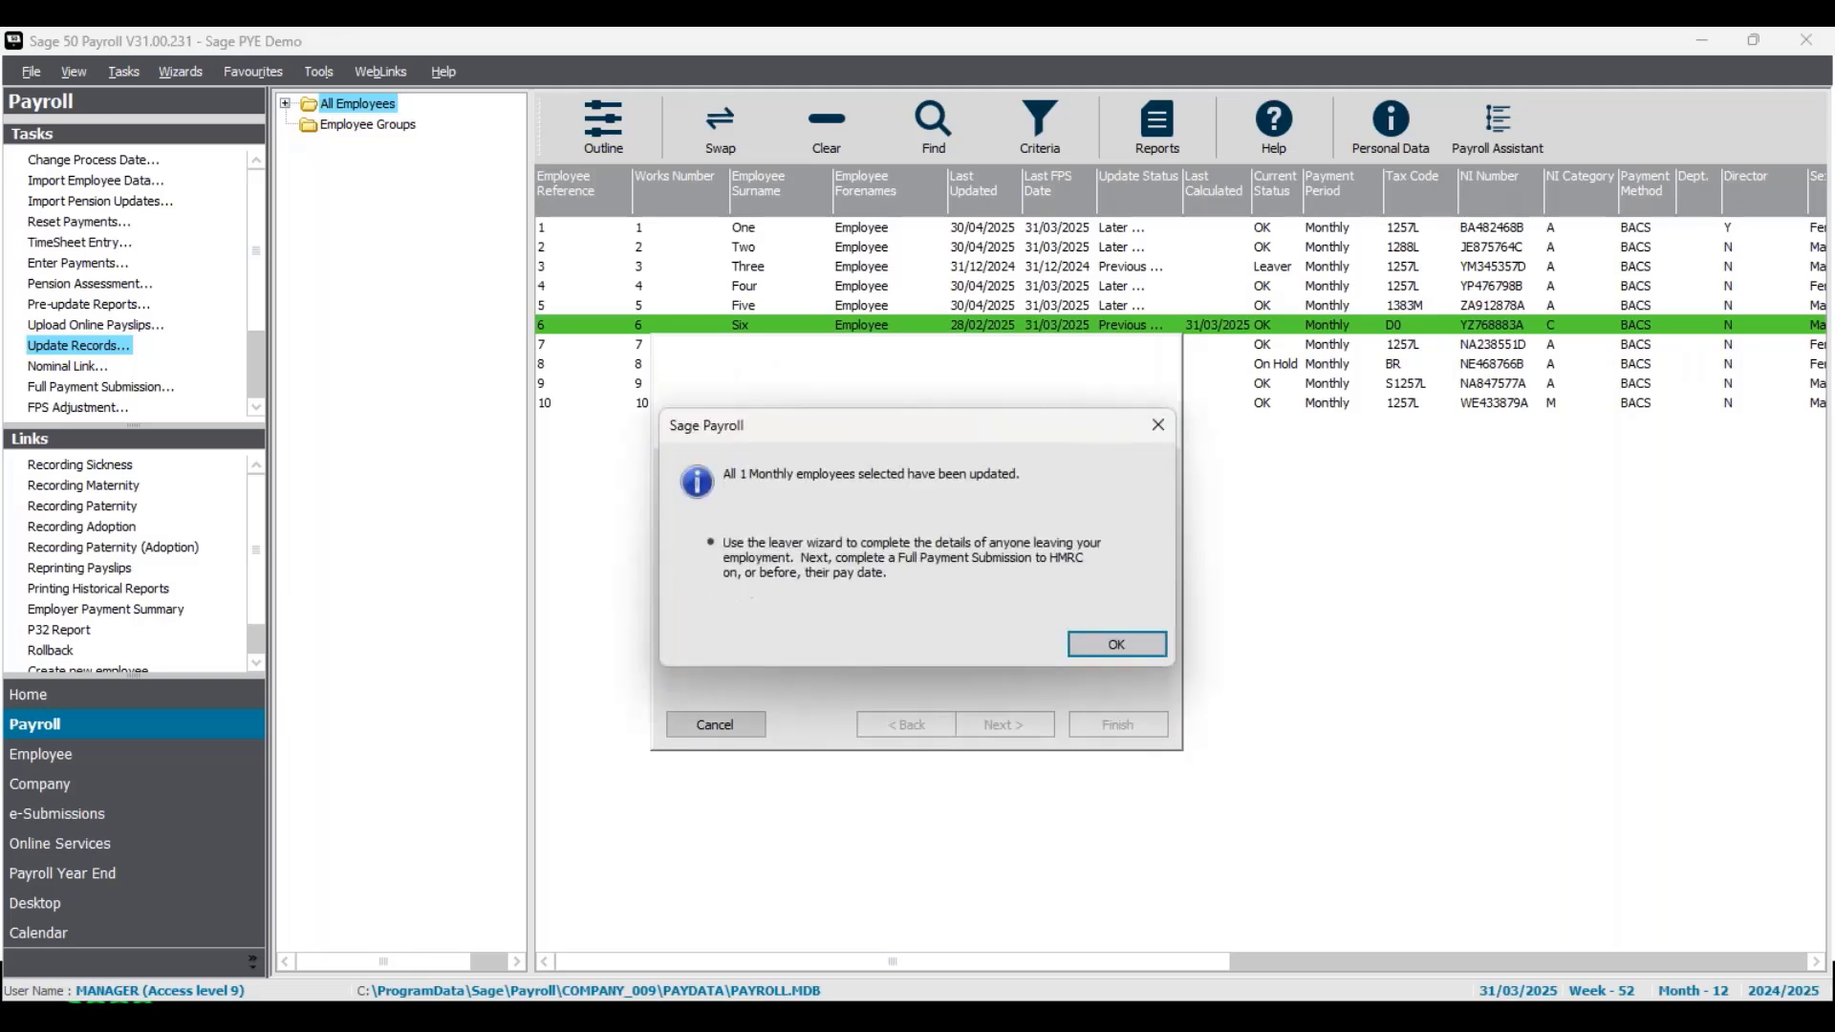
click(1084, 645)
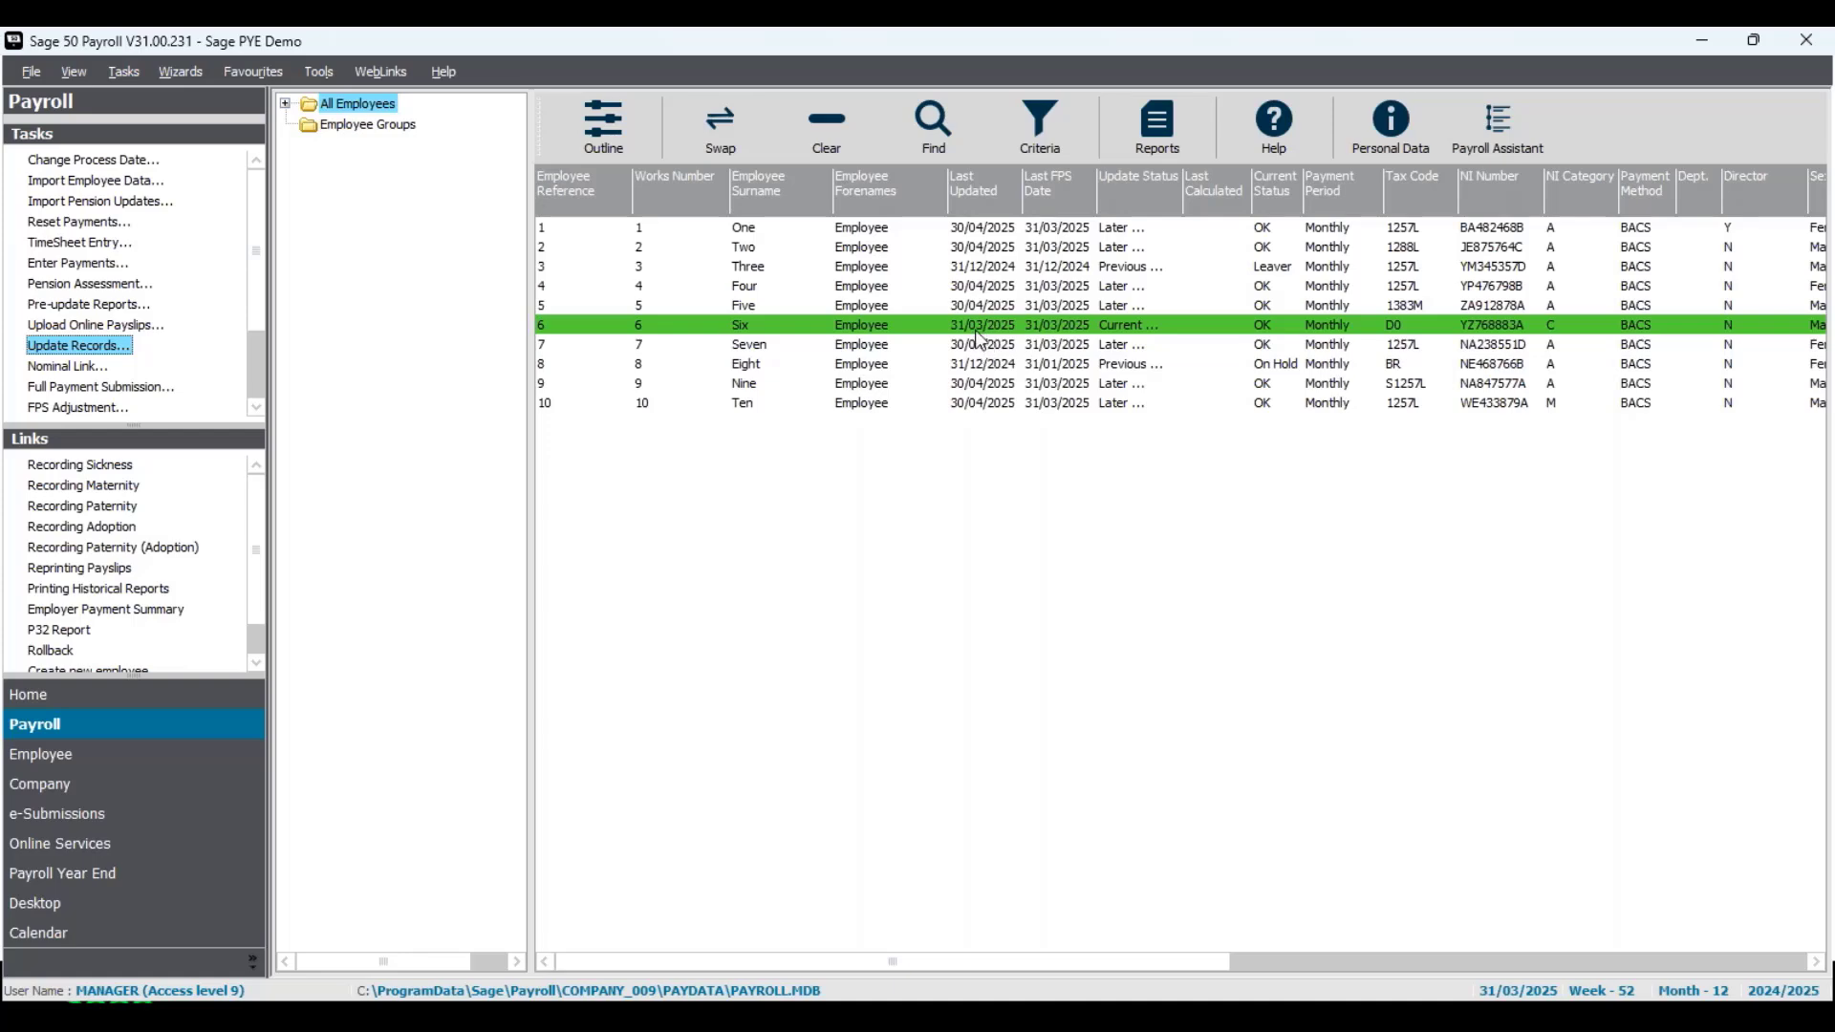
- Review the NI category and net pay for Tax Months 11 and 12 in Employee Six's history, and close the record
right_click(979, 328)
click(1005, 399)
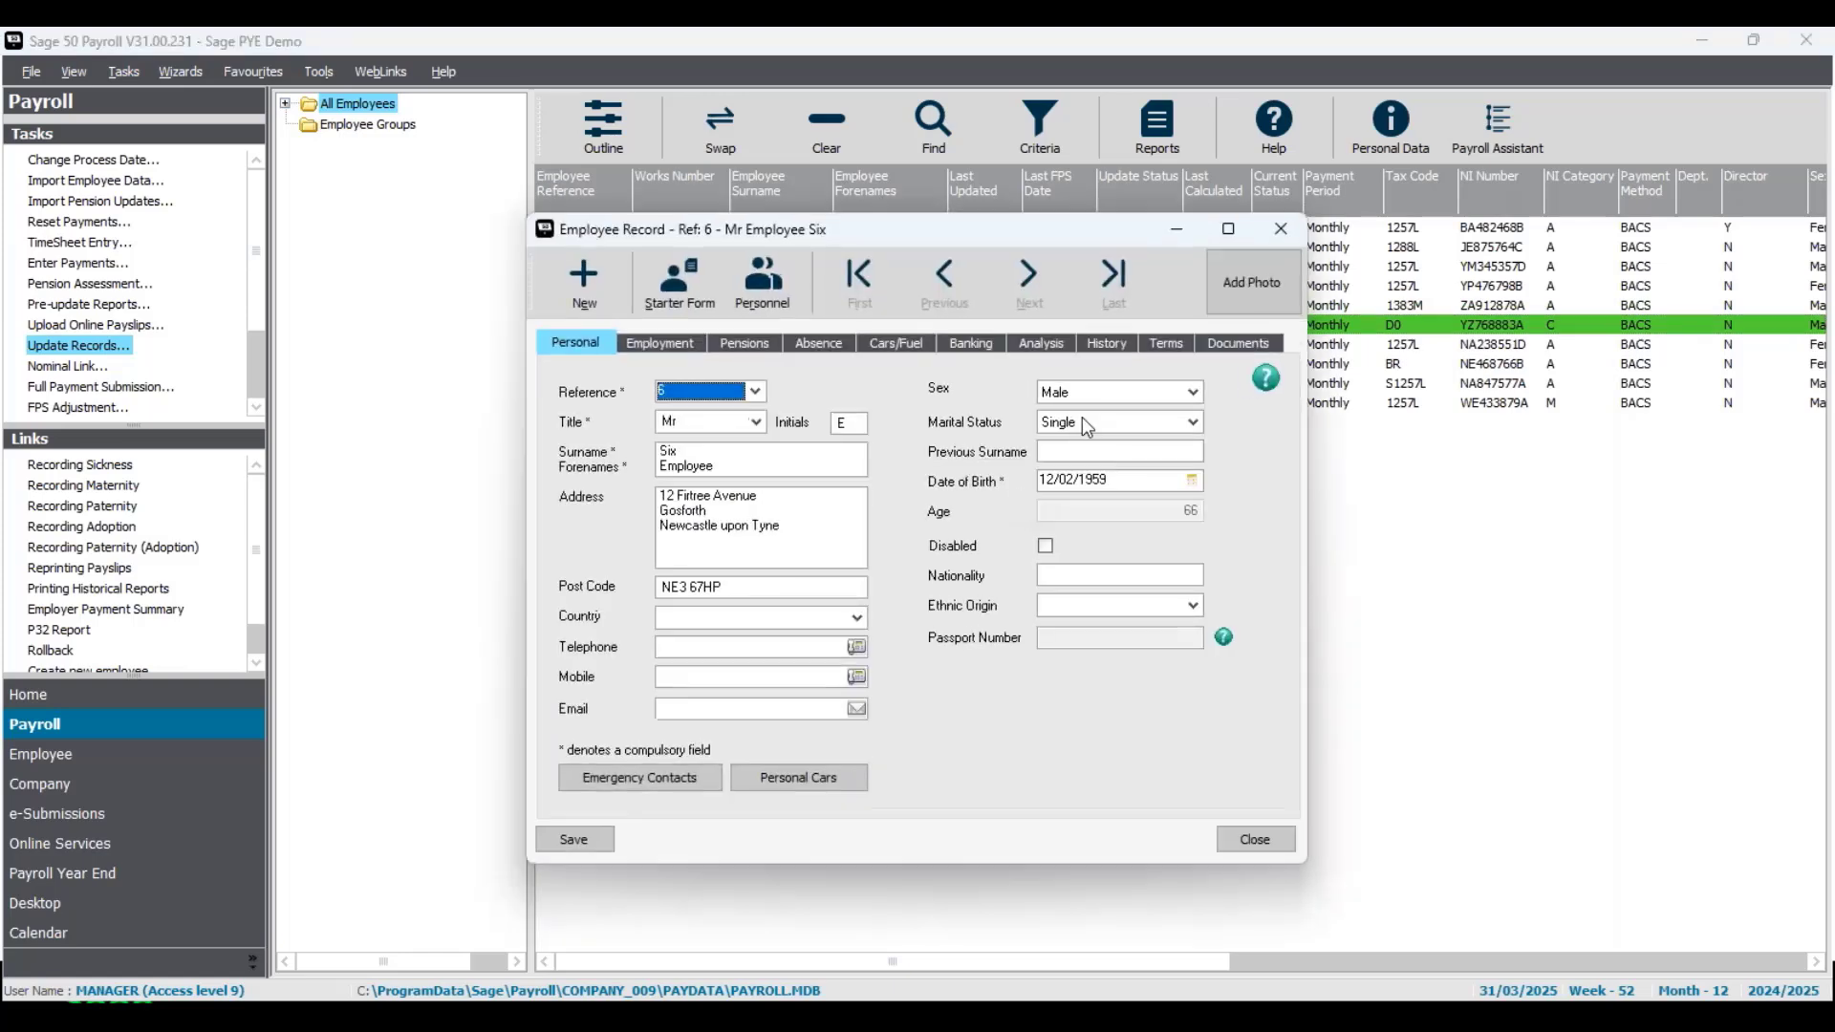
click(1113, 345)
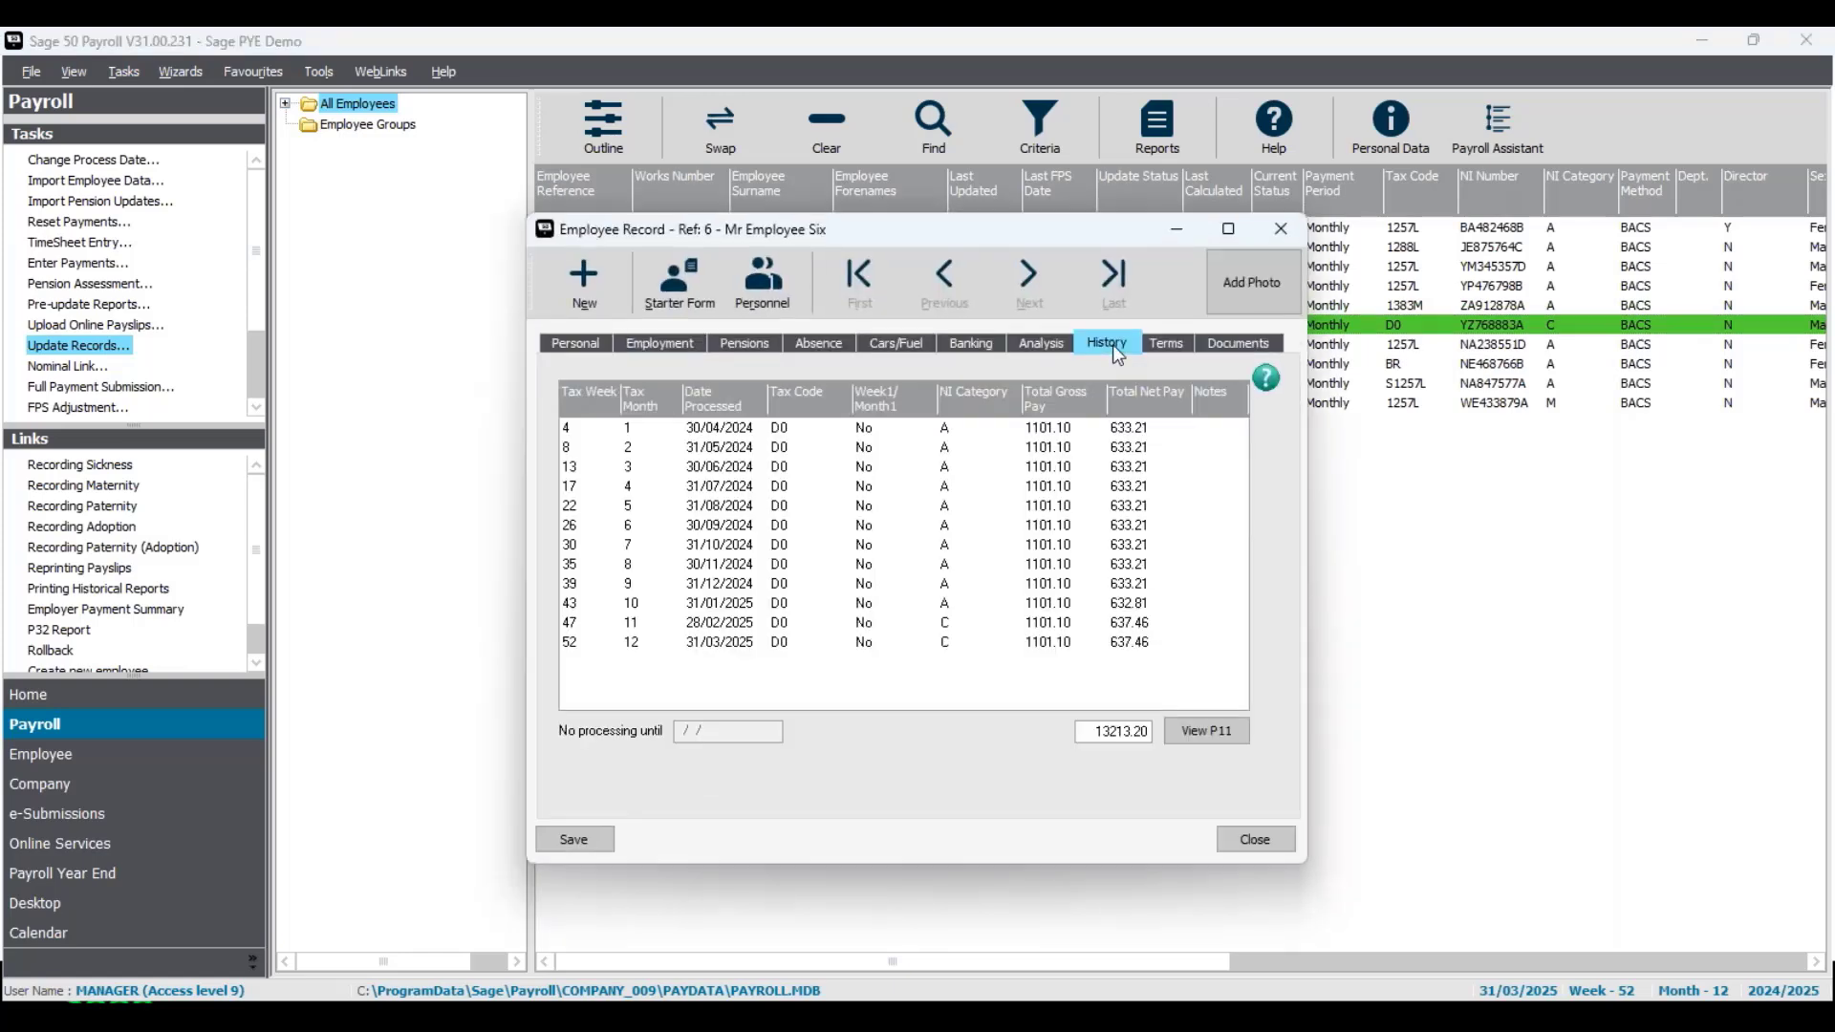
click(950, 623)
click(947, 642)
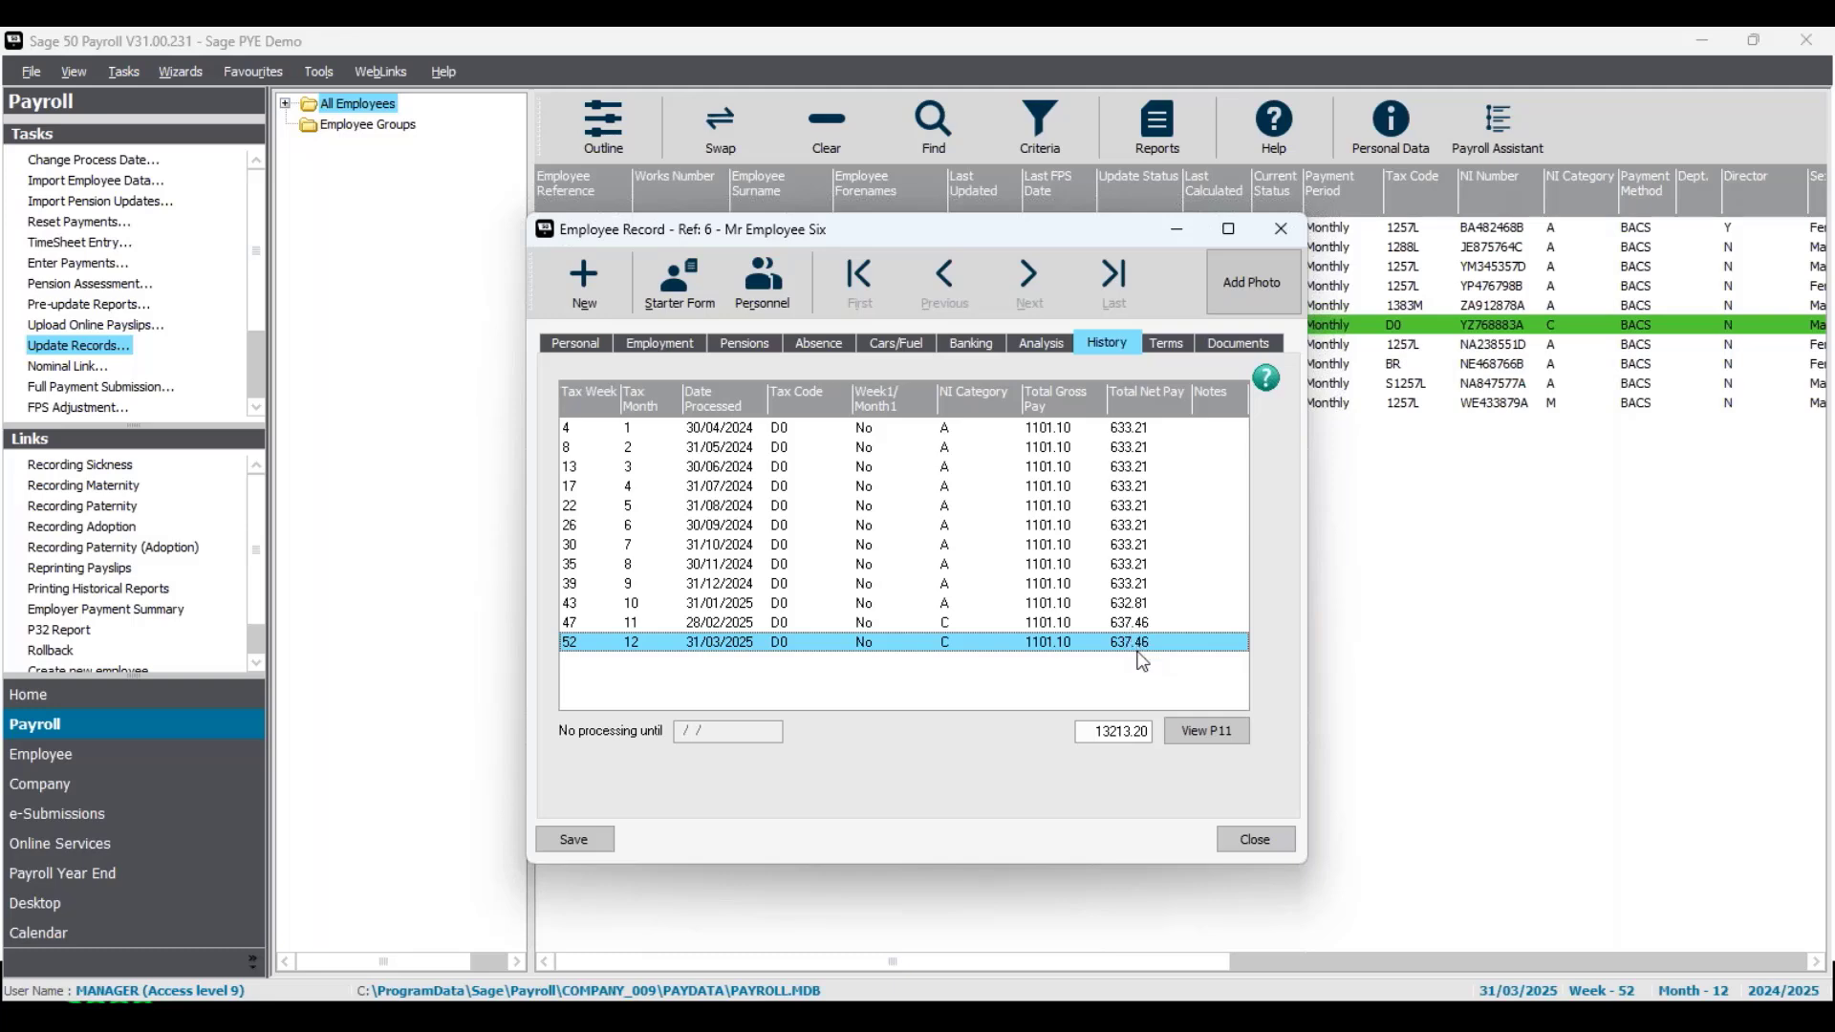
click(1282, 230)
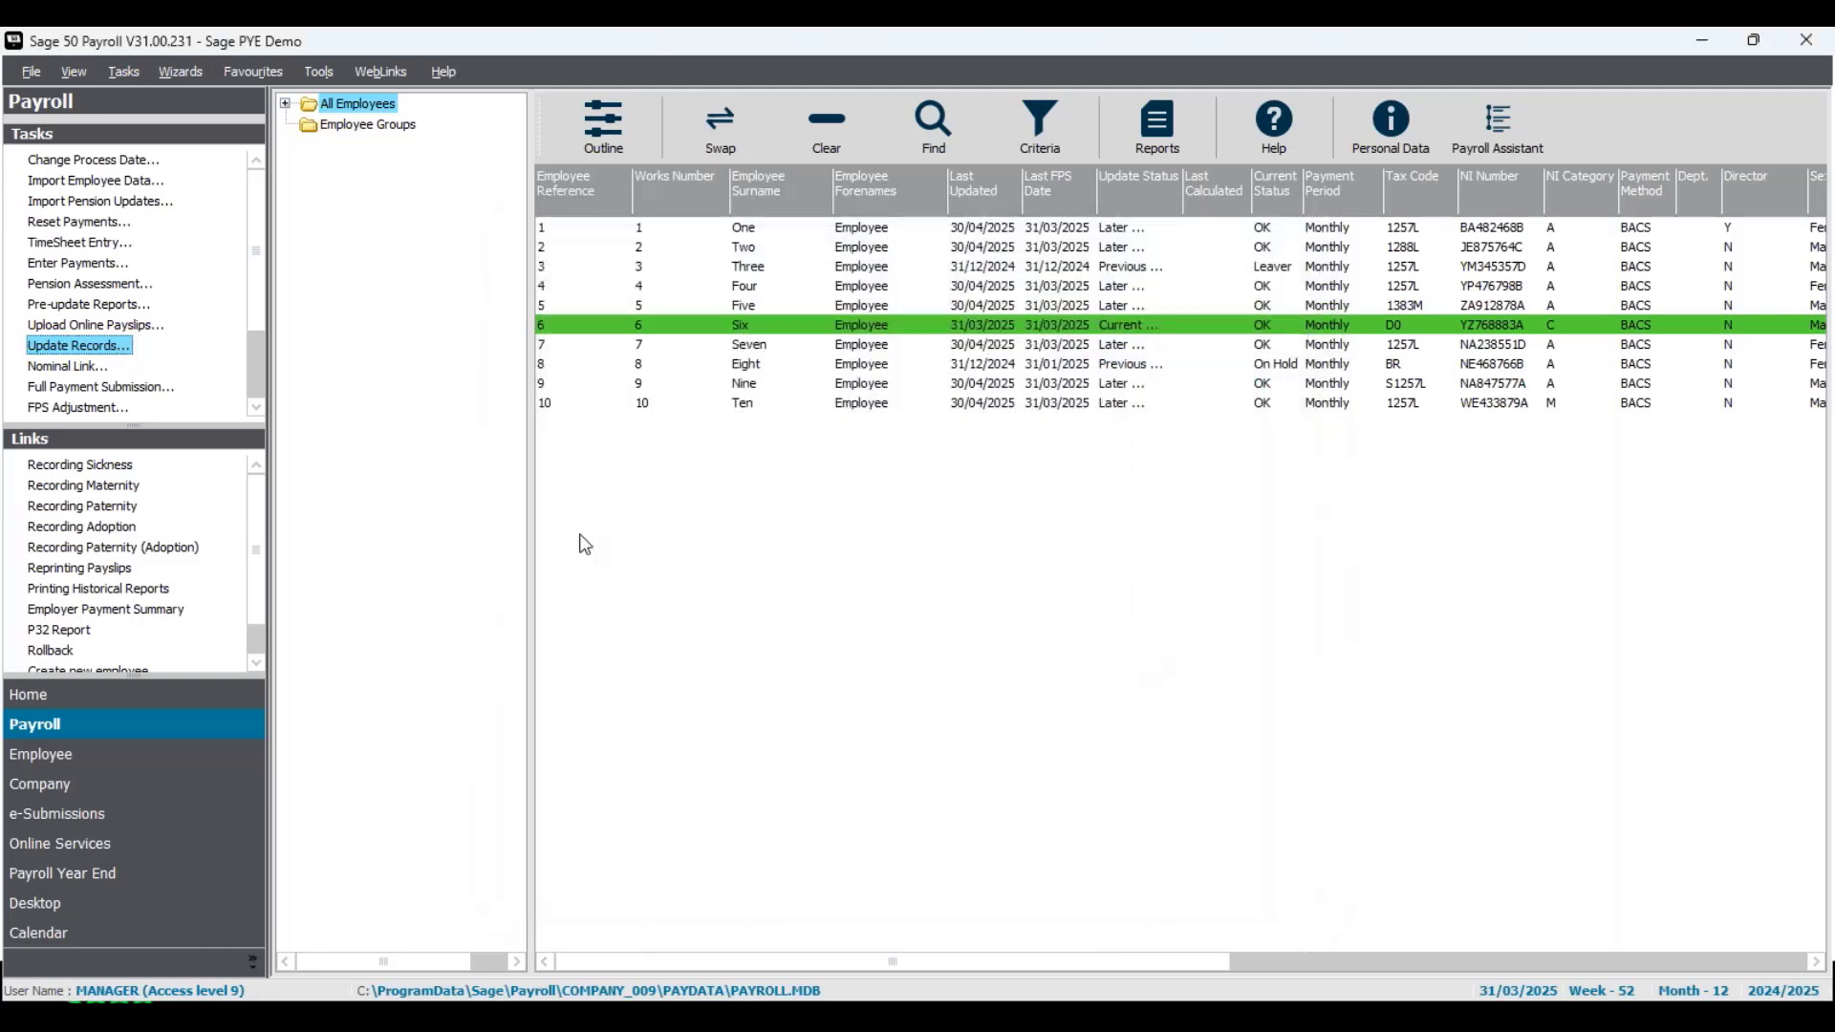
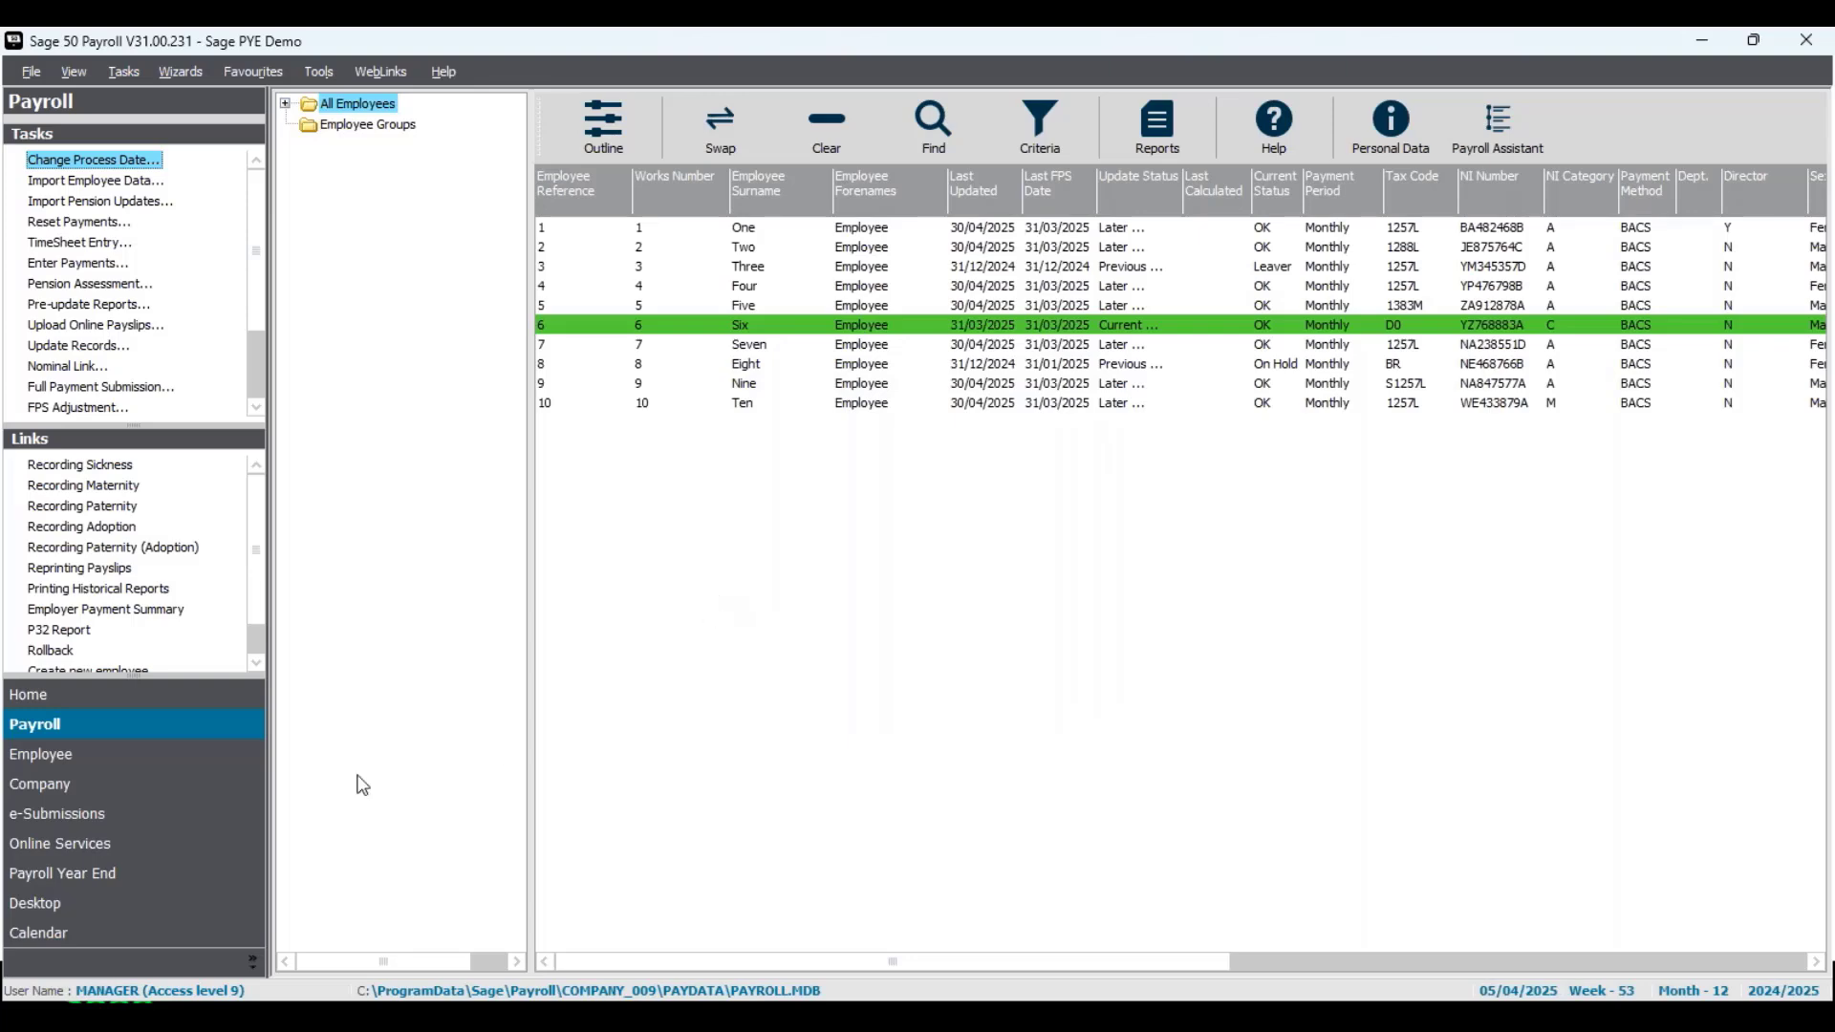
- Submit a Full Payment Submission Adjustment to HMRC for Employee Six, Tax Month 12 of the previous tax year, with the existing credentials
click(153, 818)
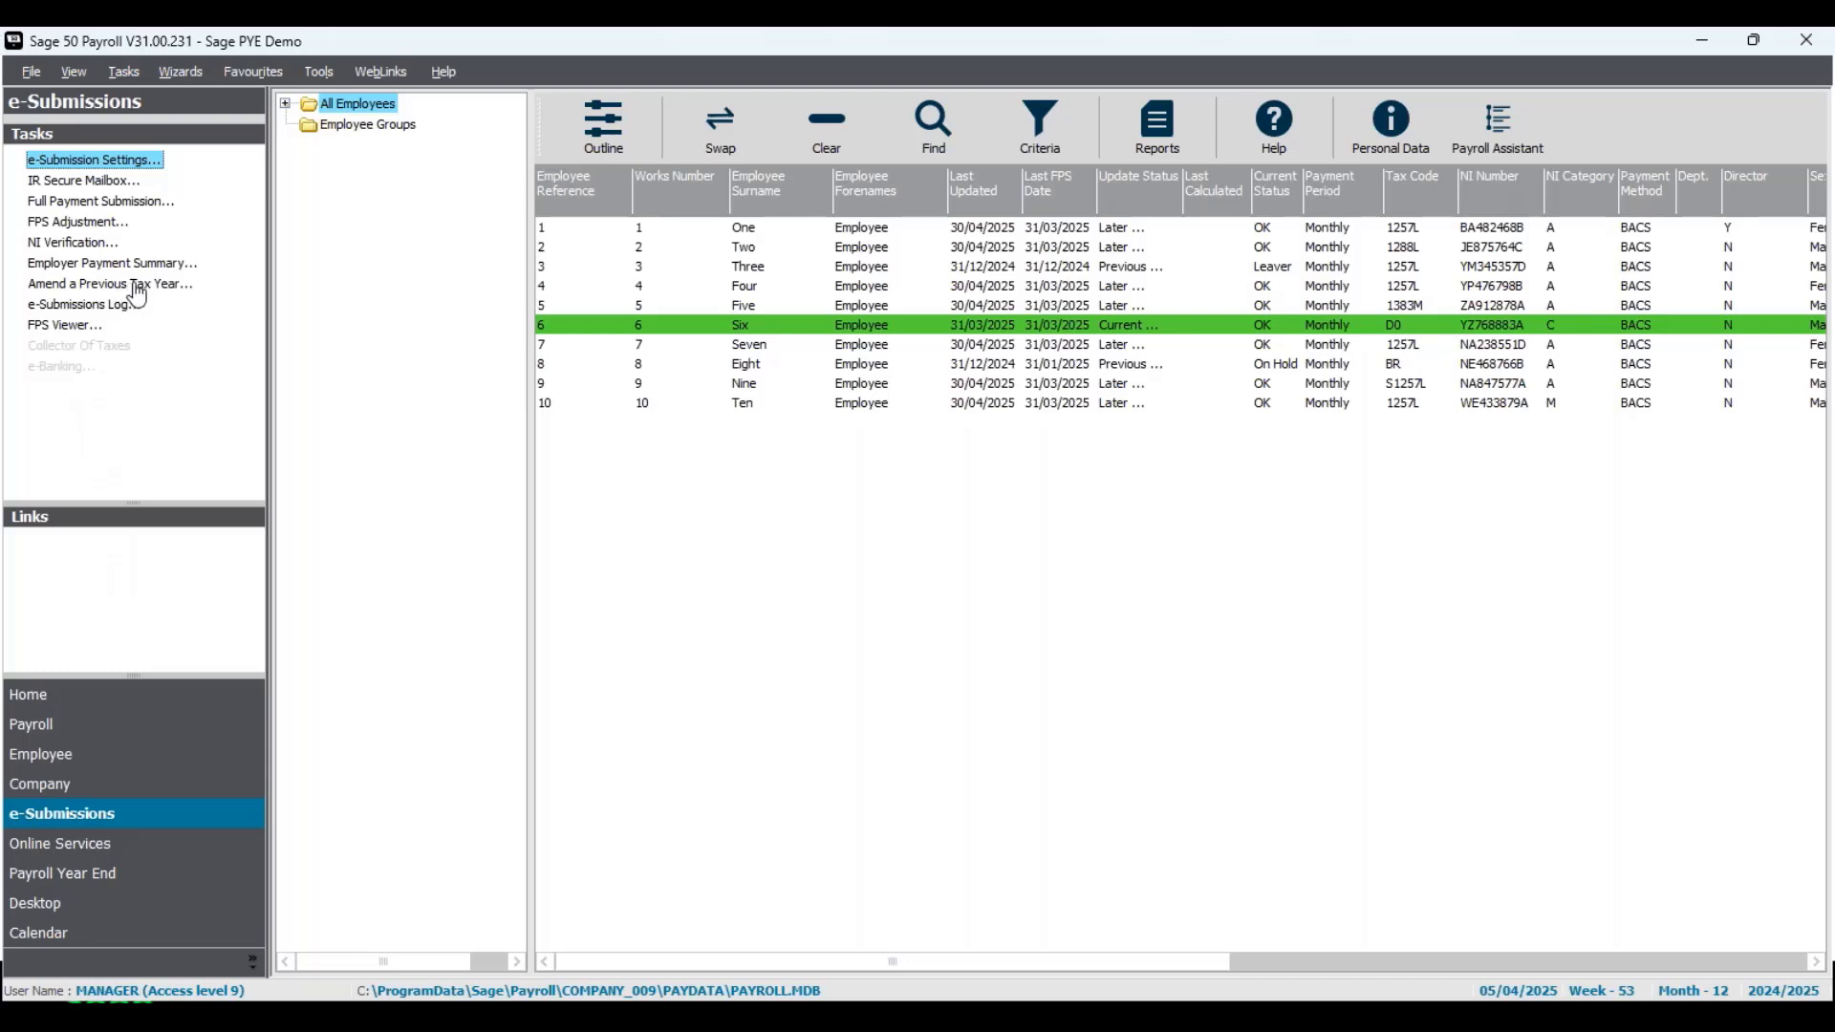
click(135, 286)
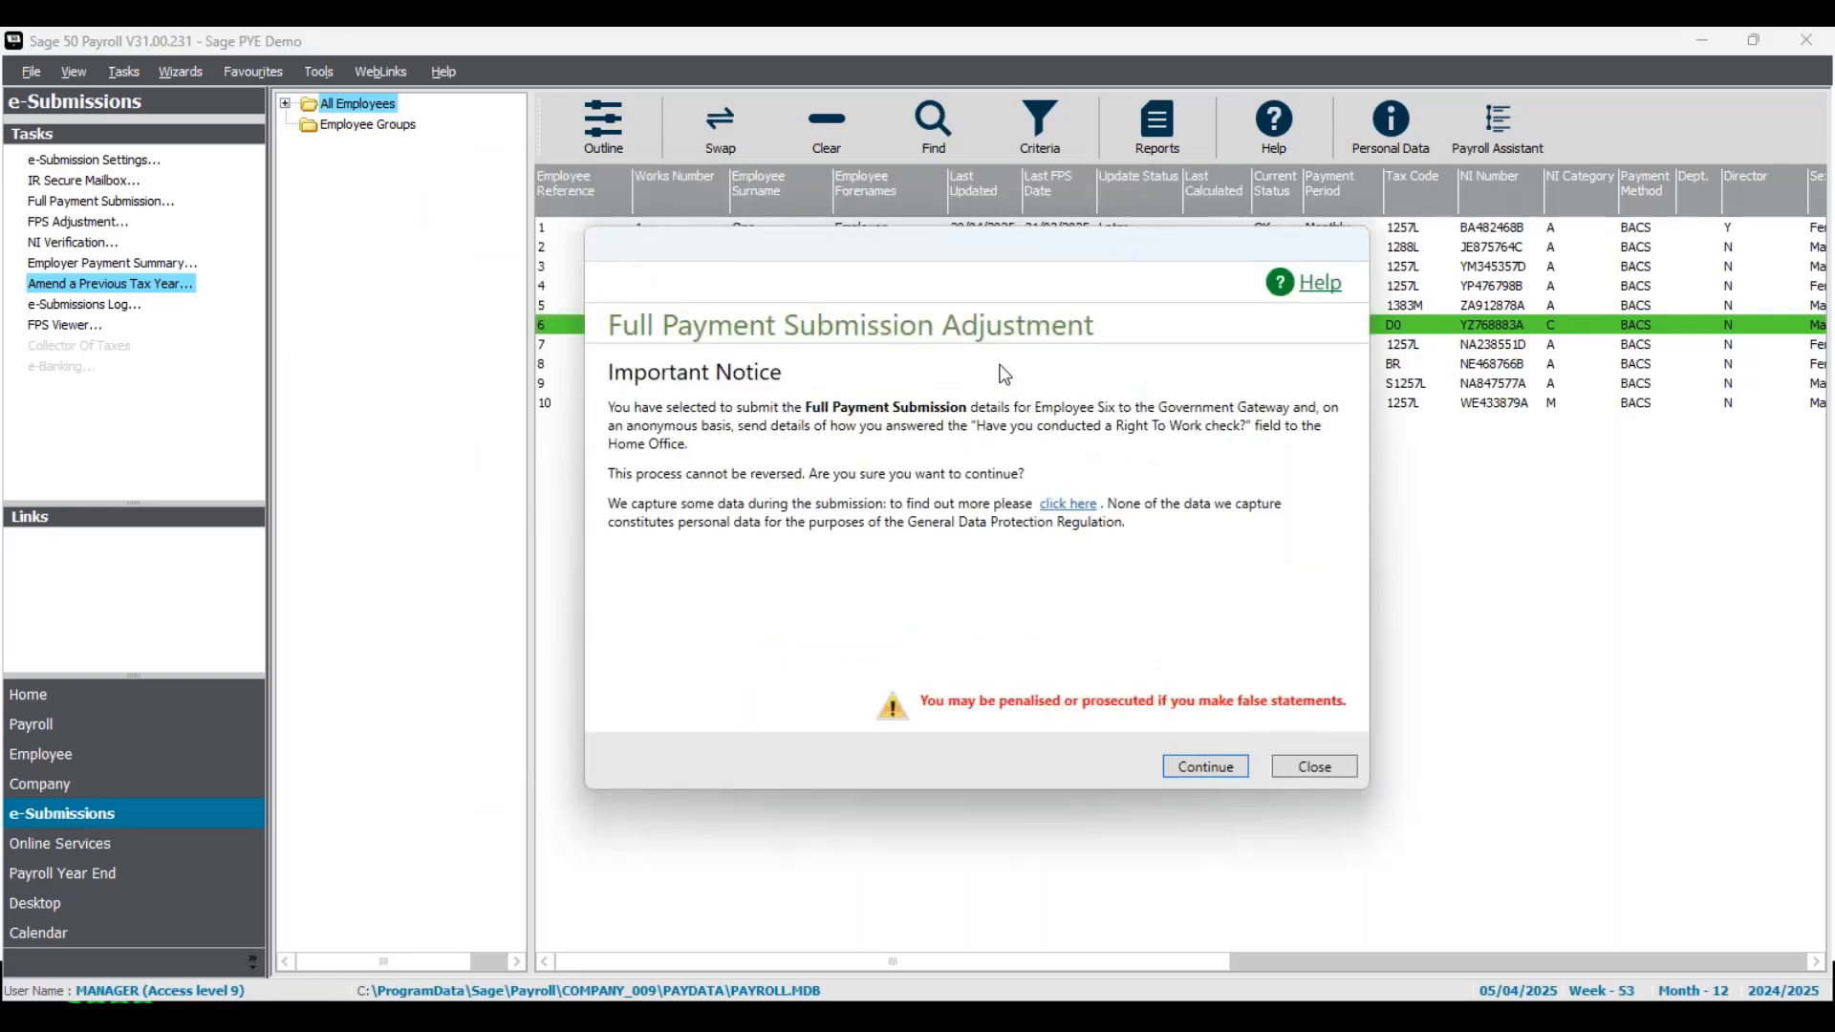
click(1206, 766)
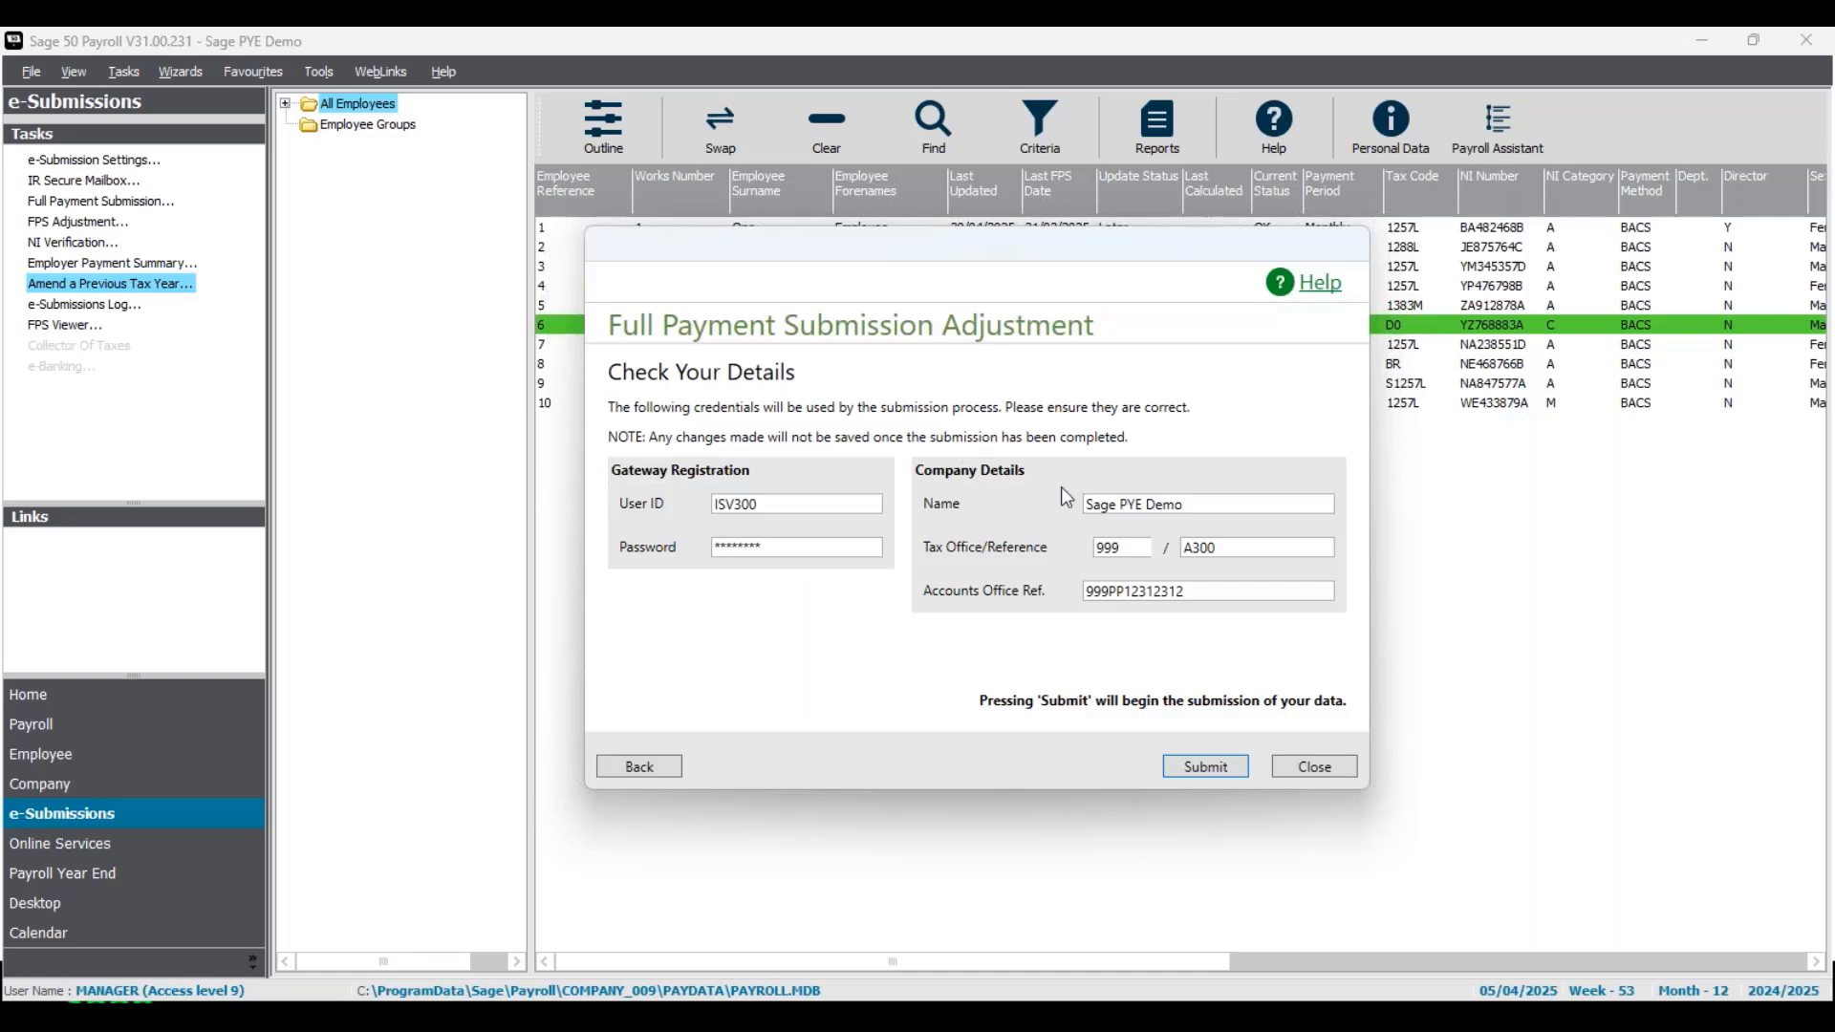
click(1233, 768)
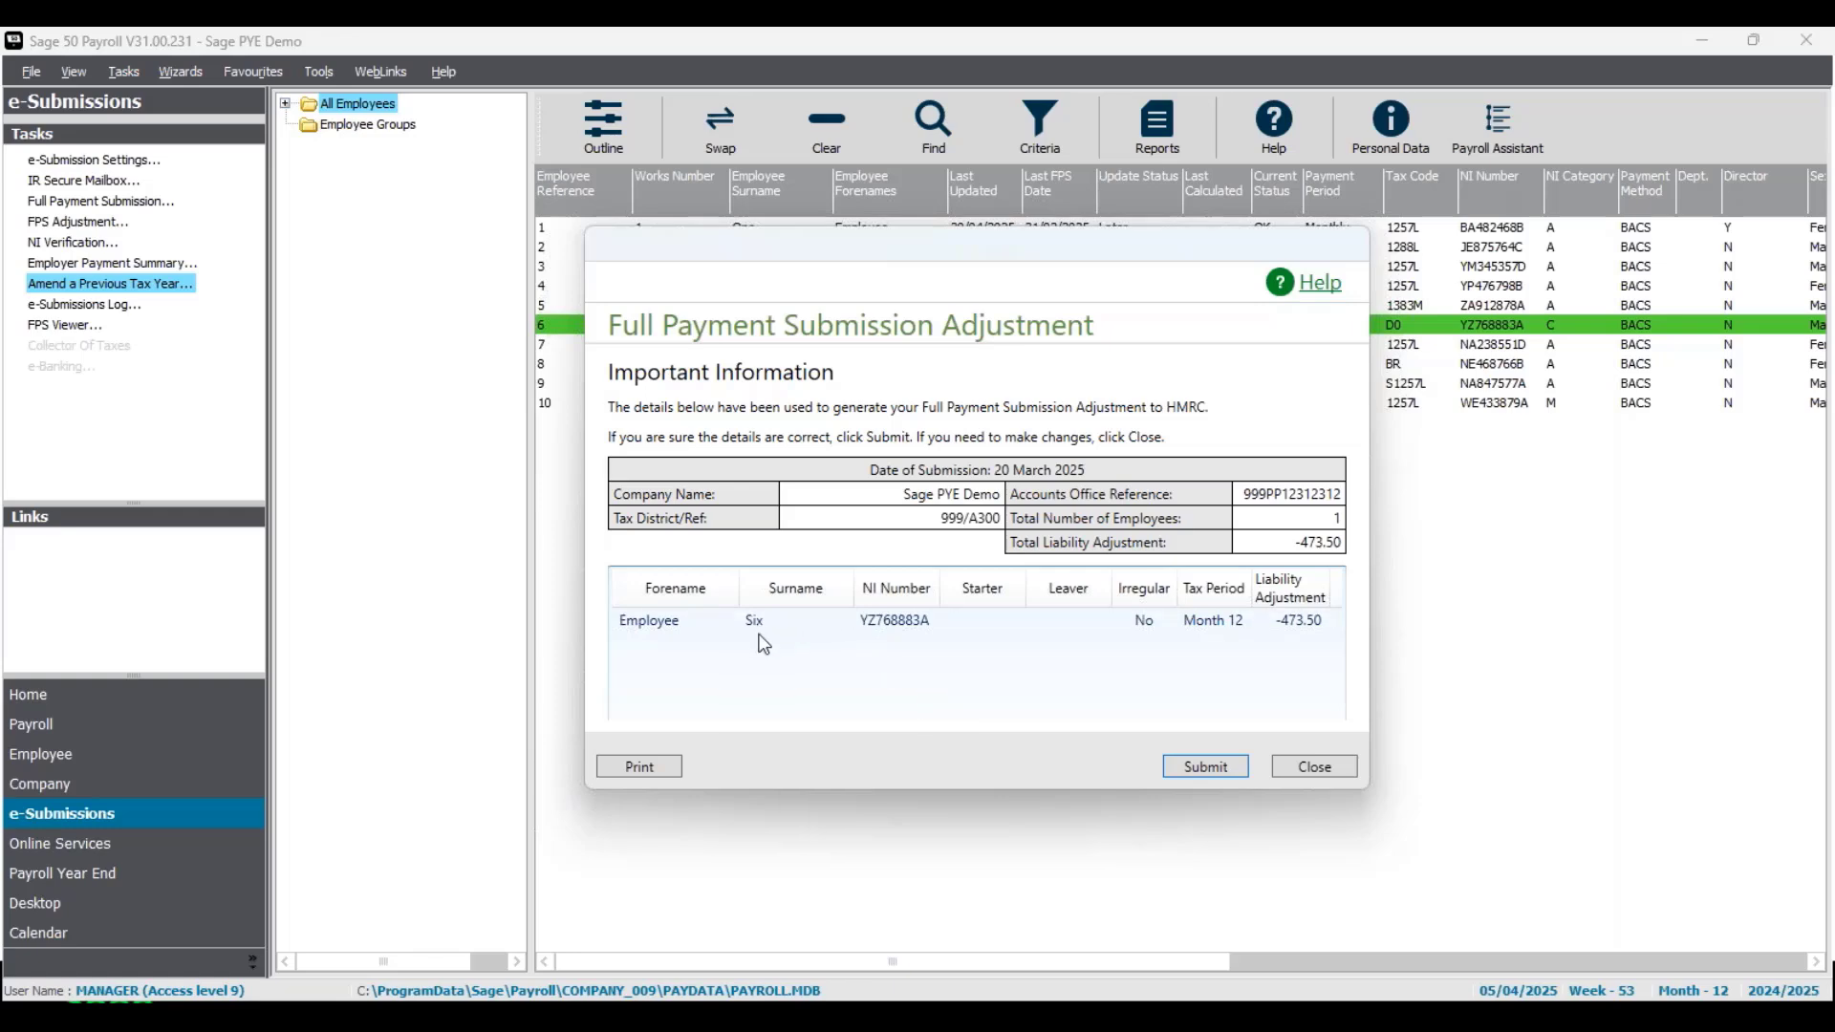
double_click(1338, 519)
click(1206, 768)
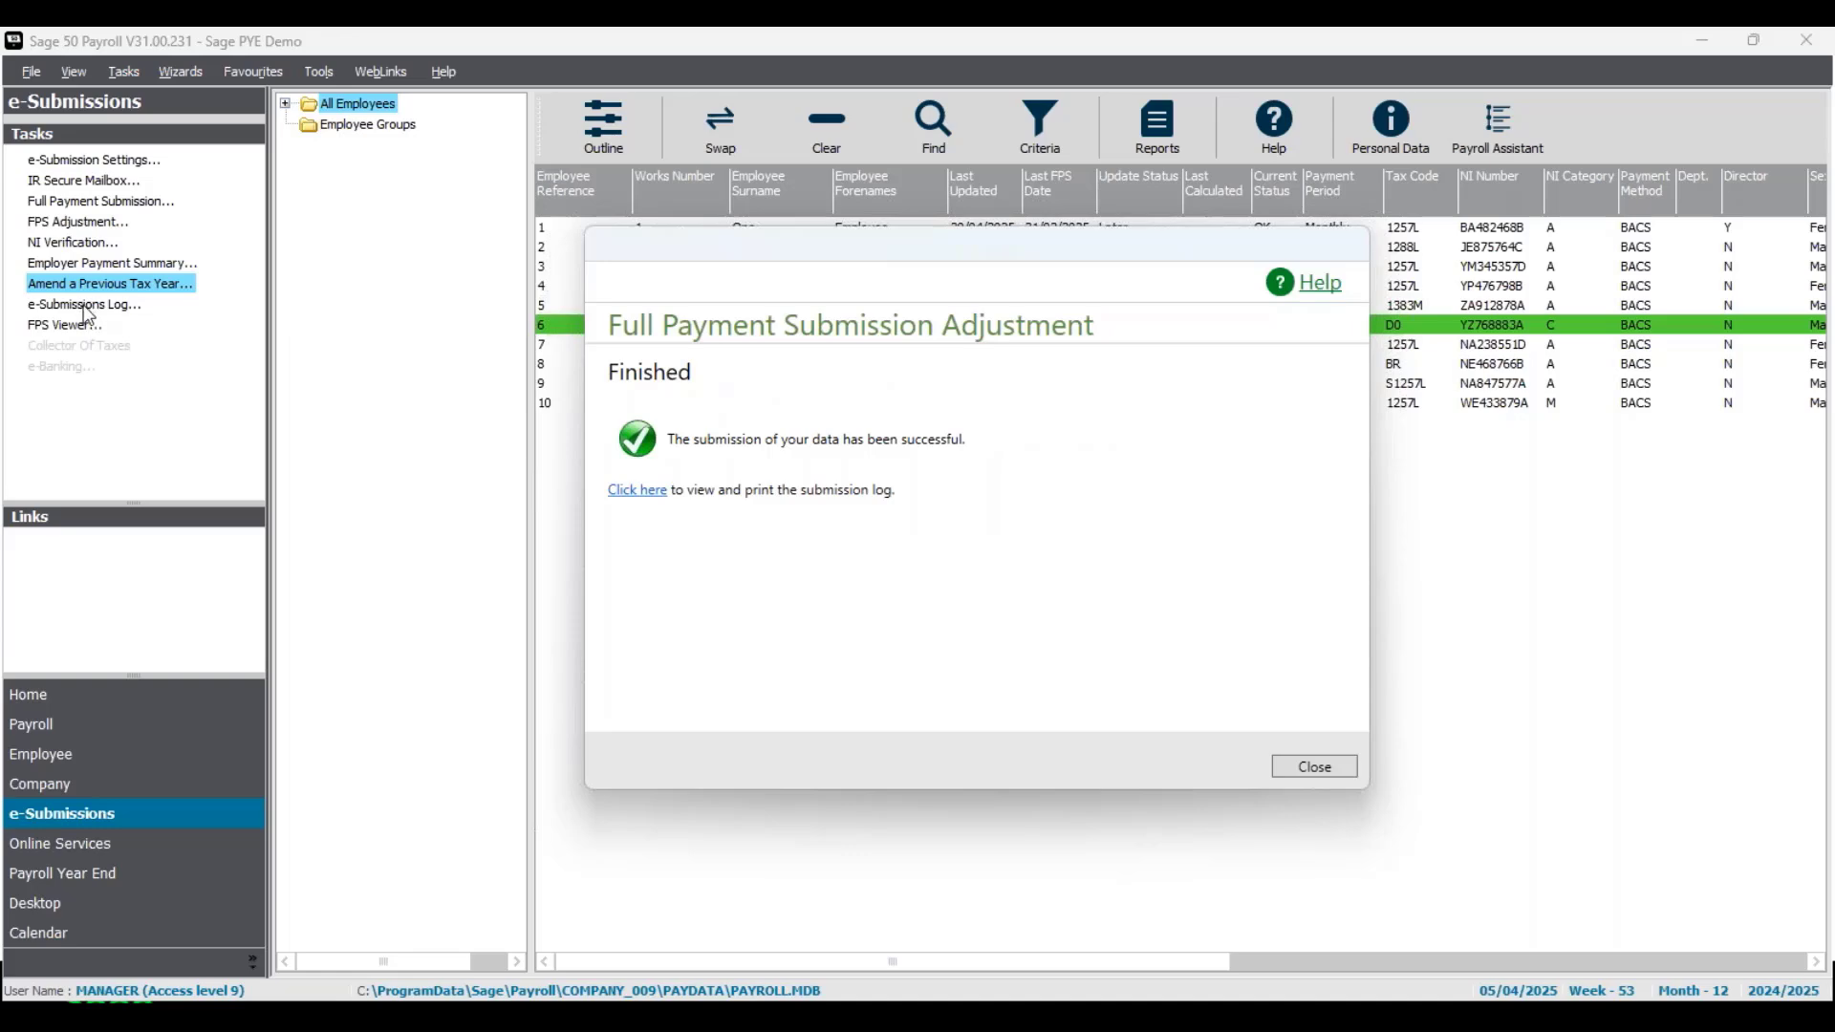
click(1311, 769)
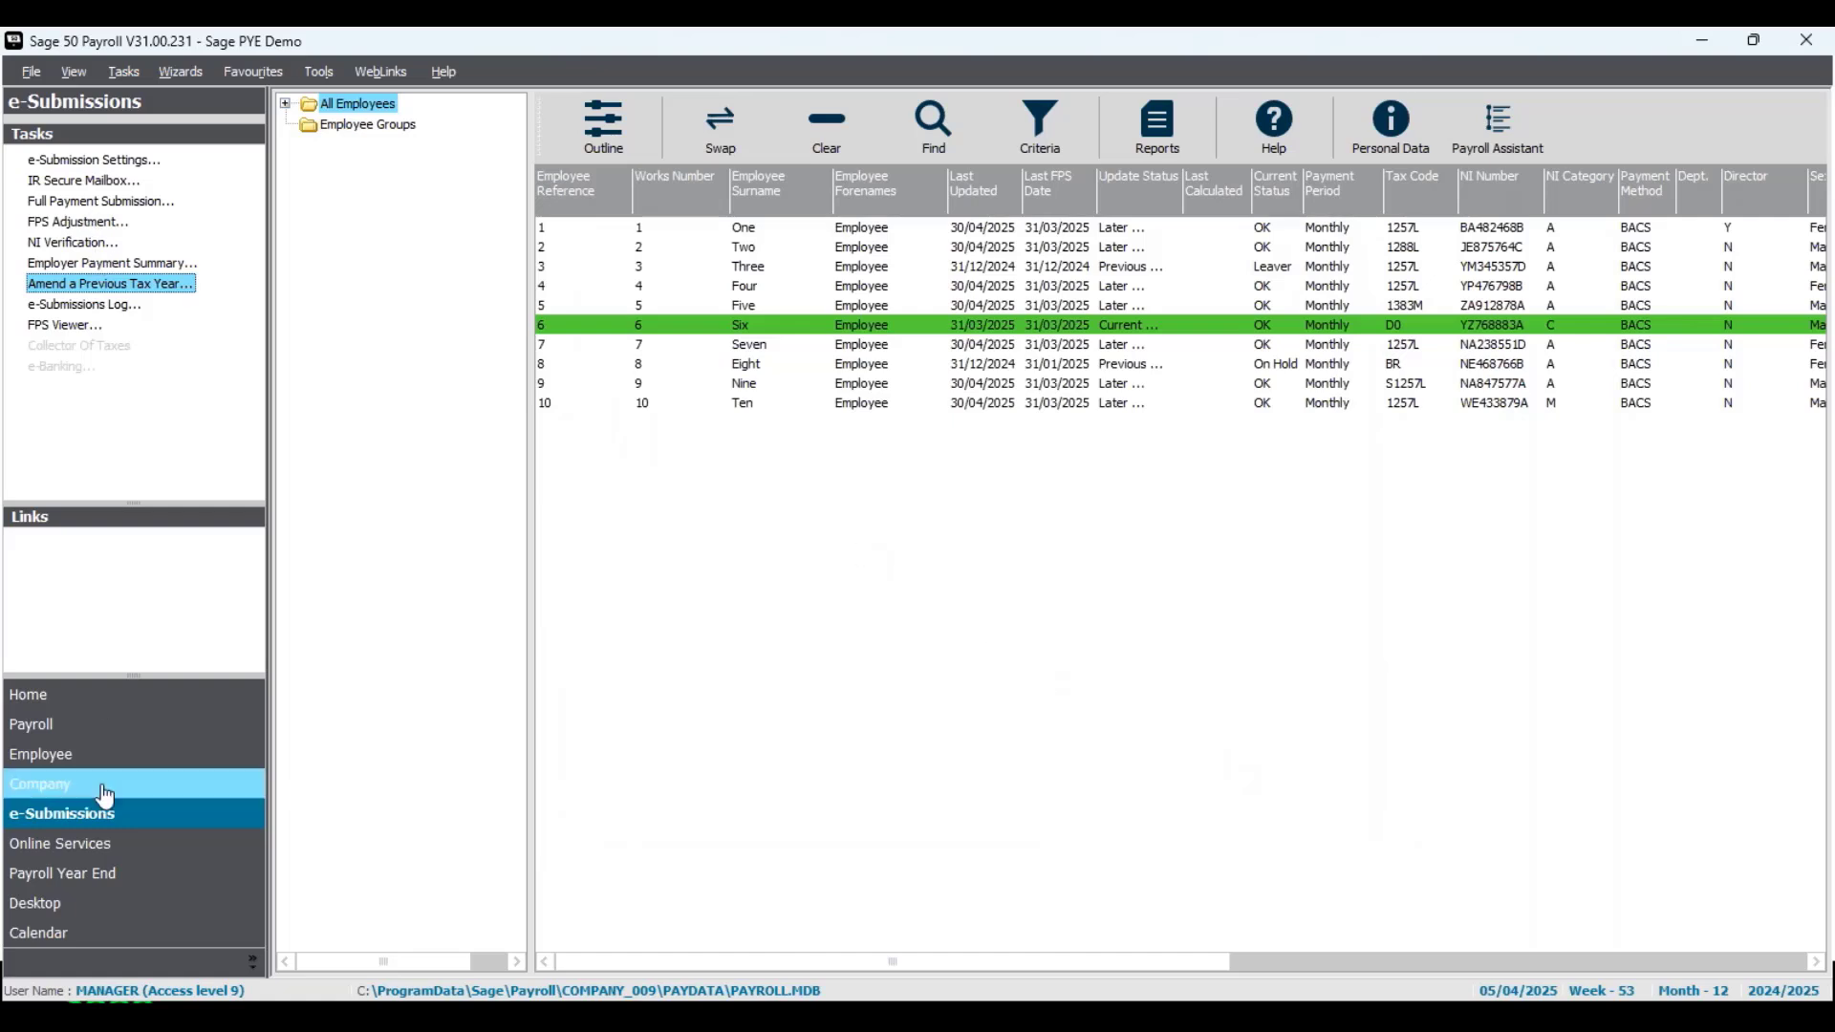
- Change the payroll process date to 30/04/2025 in the new tax year
click(131, 735)
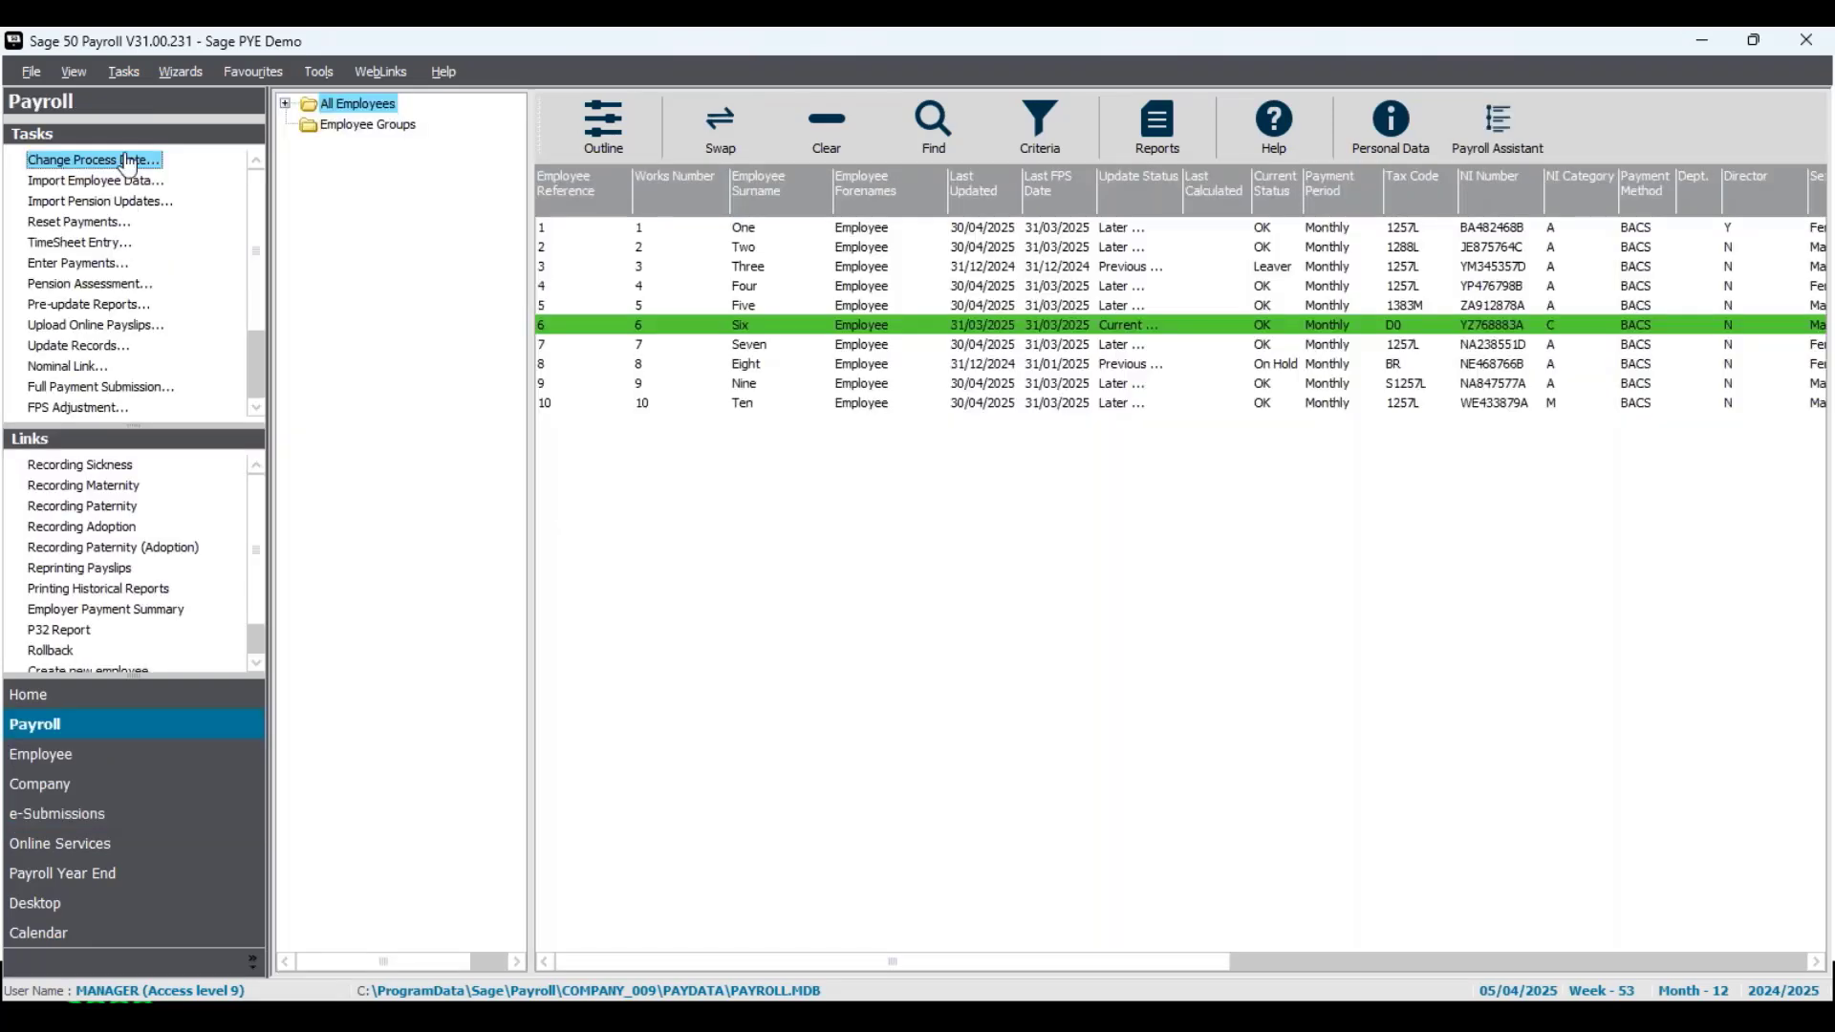
click(106, 165)
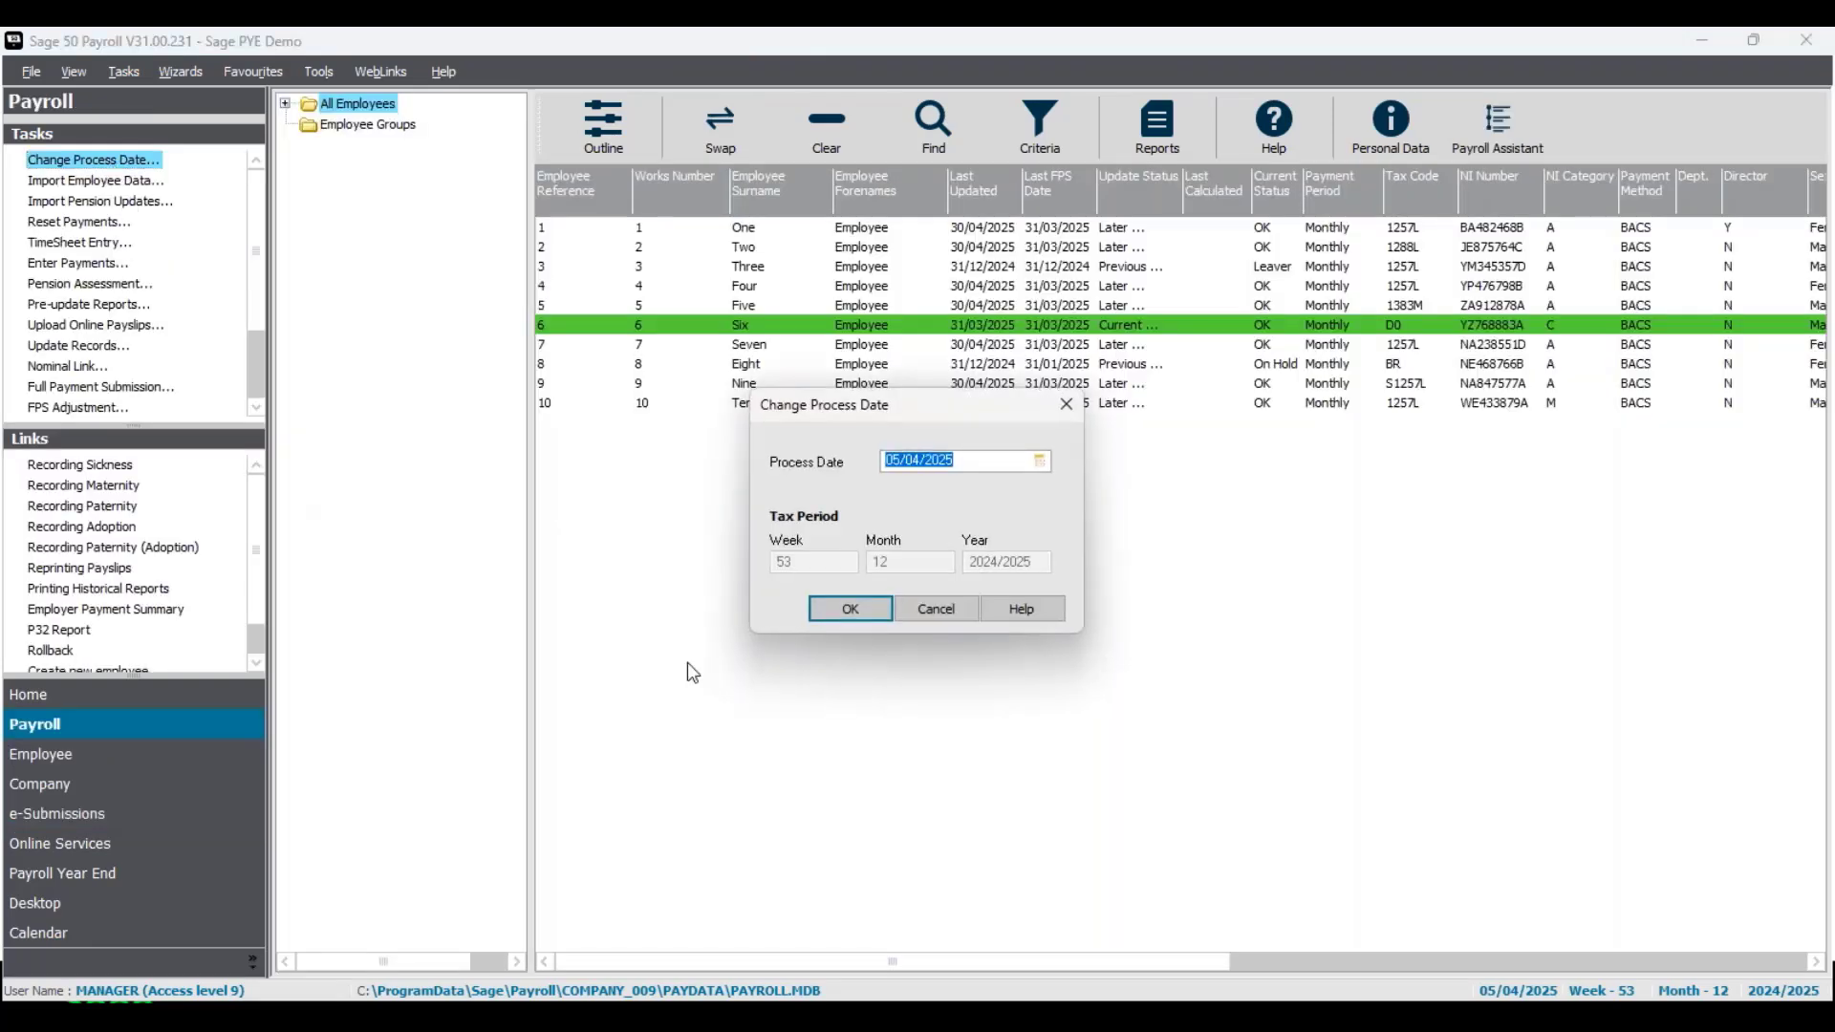
click(1040, 462)
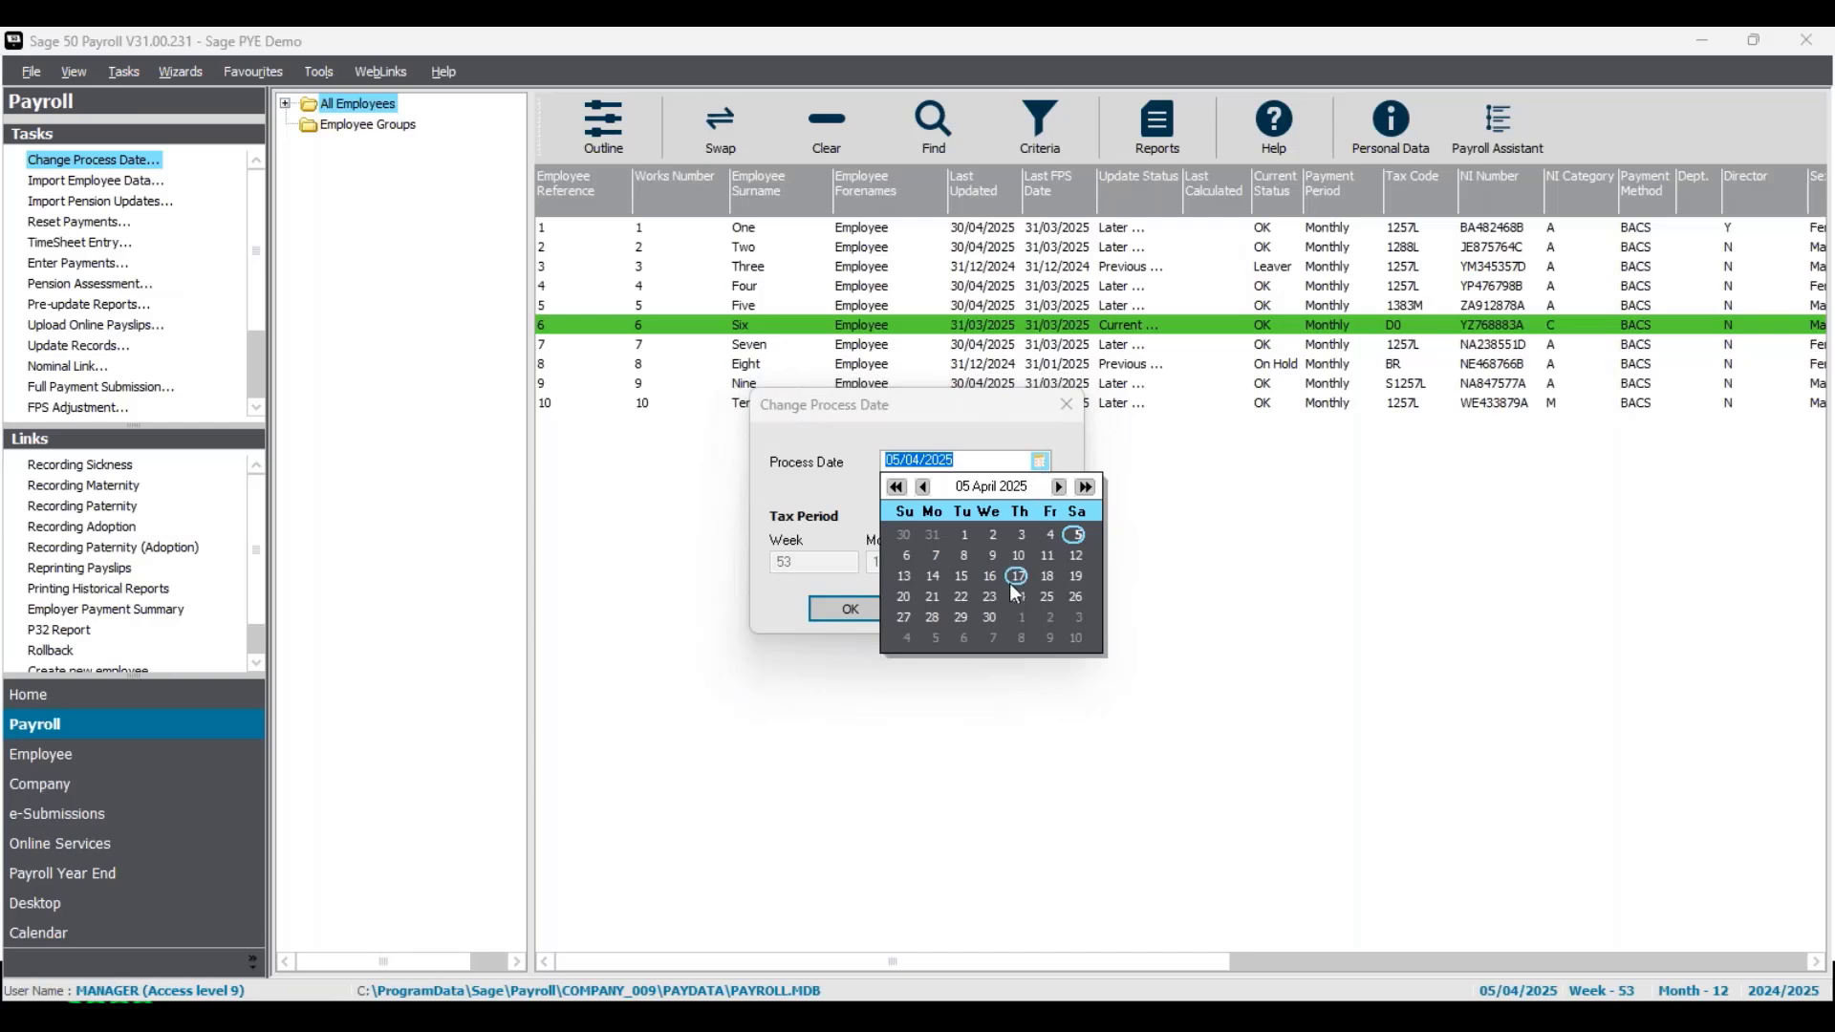
click(988, 619)
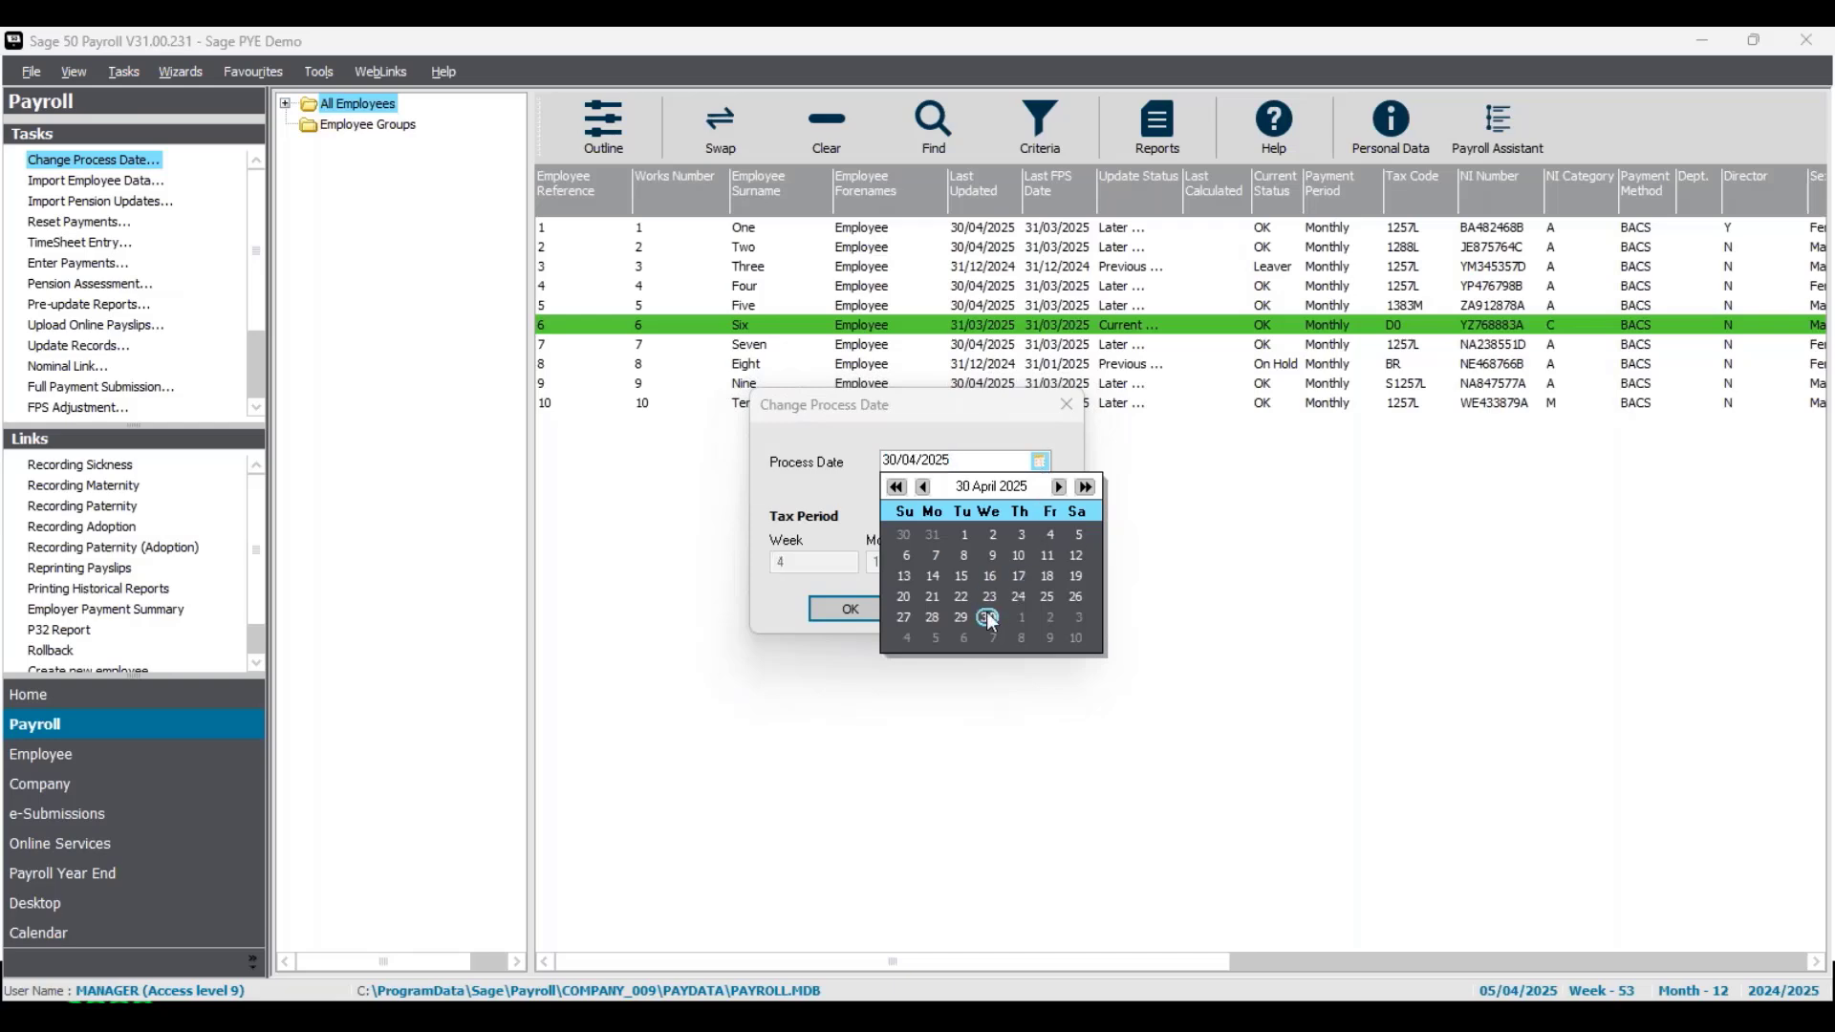
click(855, 500)
click(860, 608)
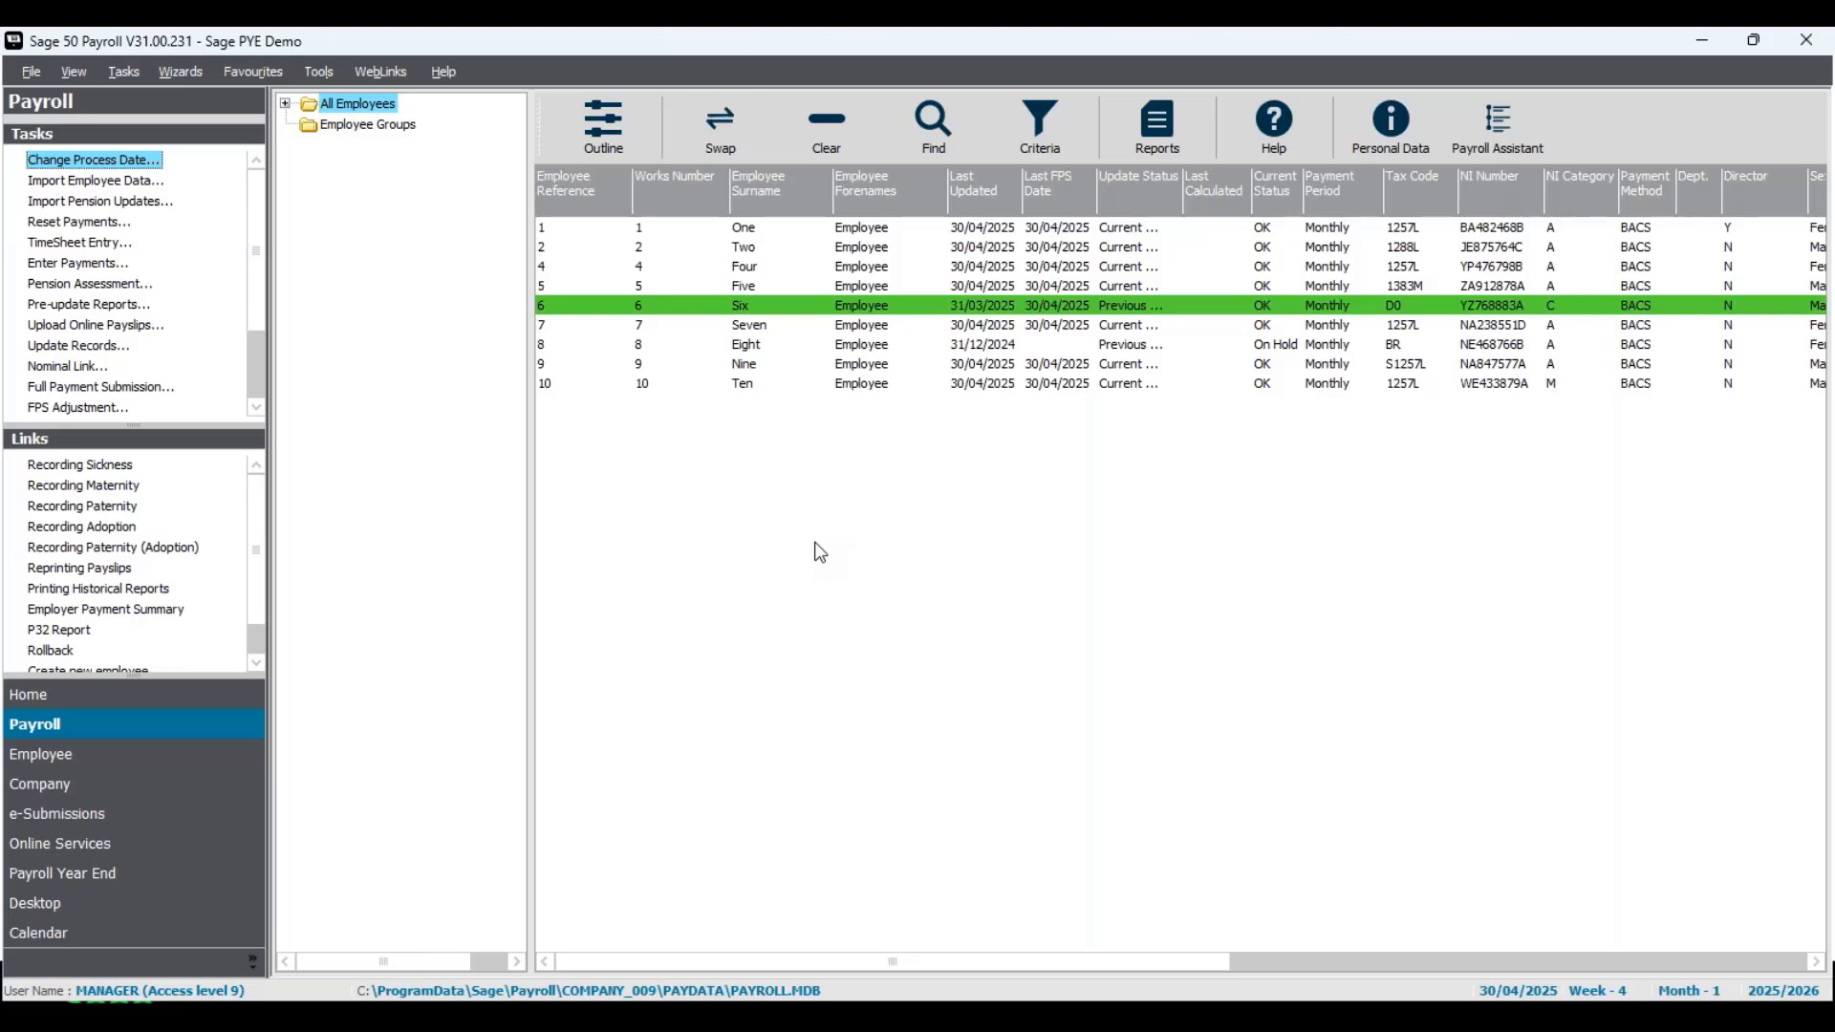
- Calculate Employee Six's existing salary payment for 30/04/2025 and update the monthly payroll record for Tax Month 1 without a manual backup
click(94, 268)
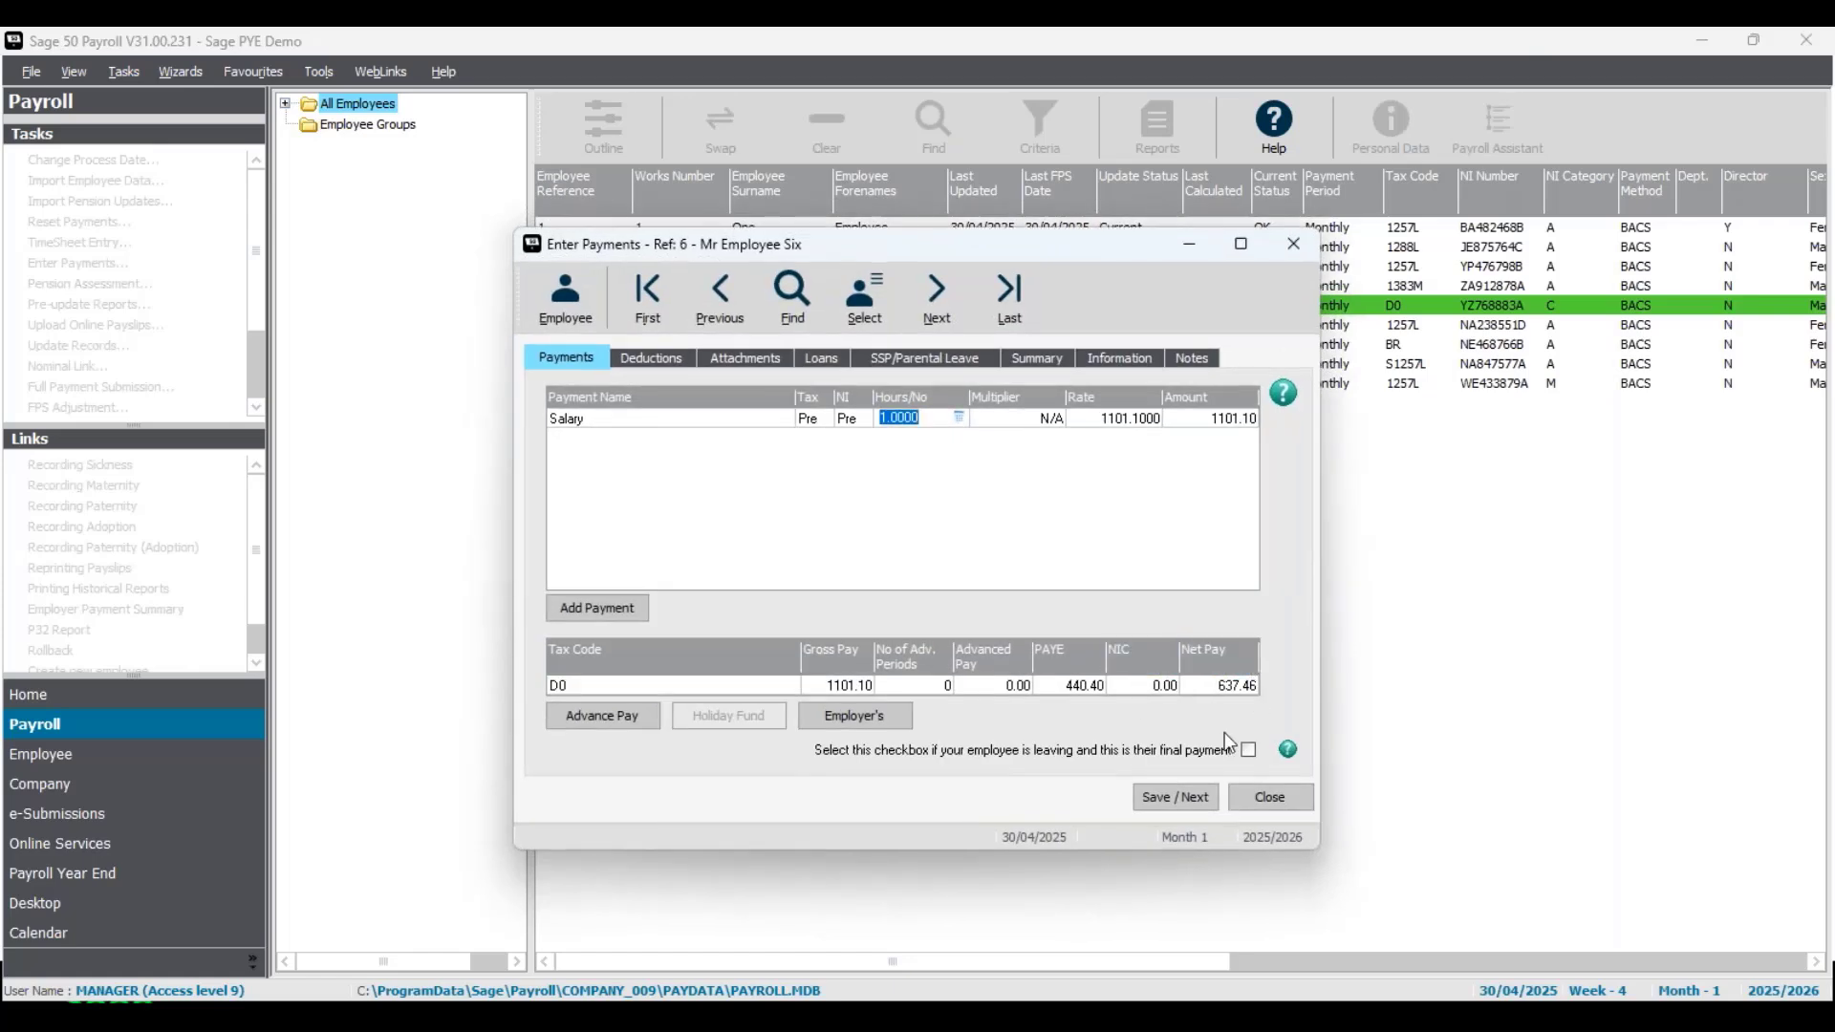
click(1266, 799)
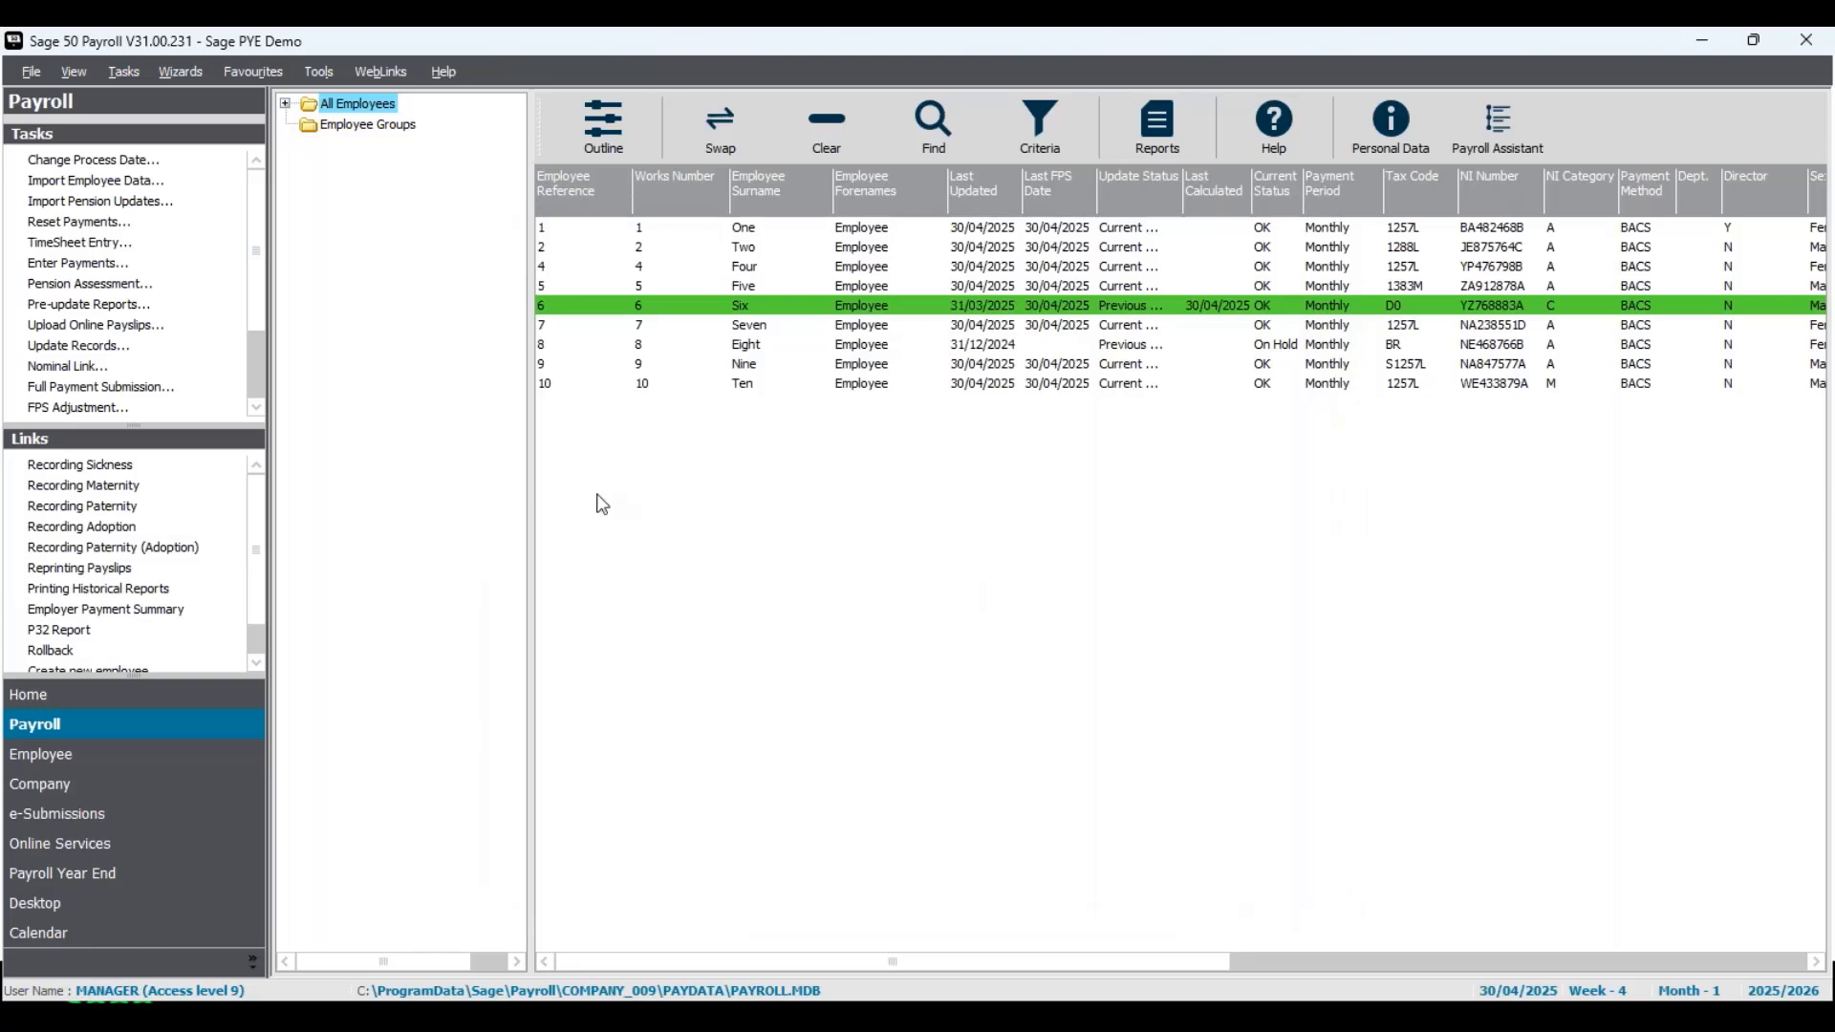
click(84, 348)
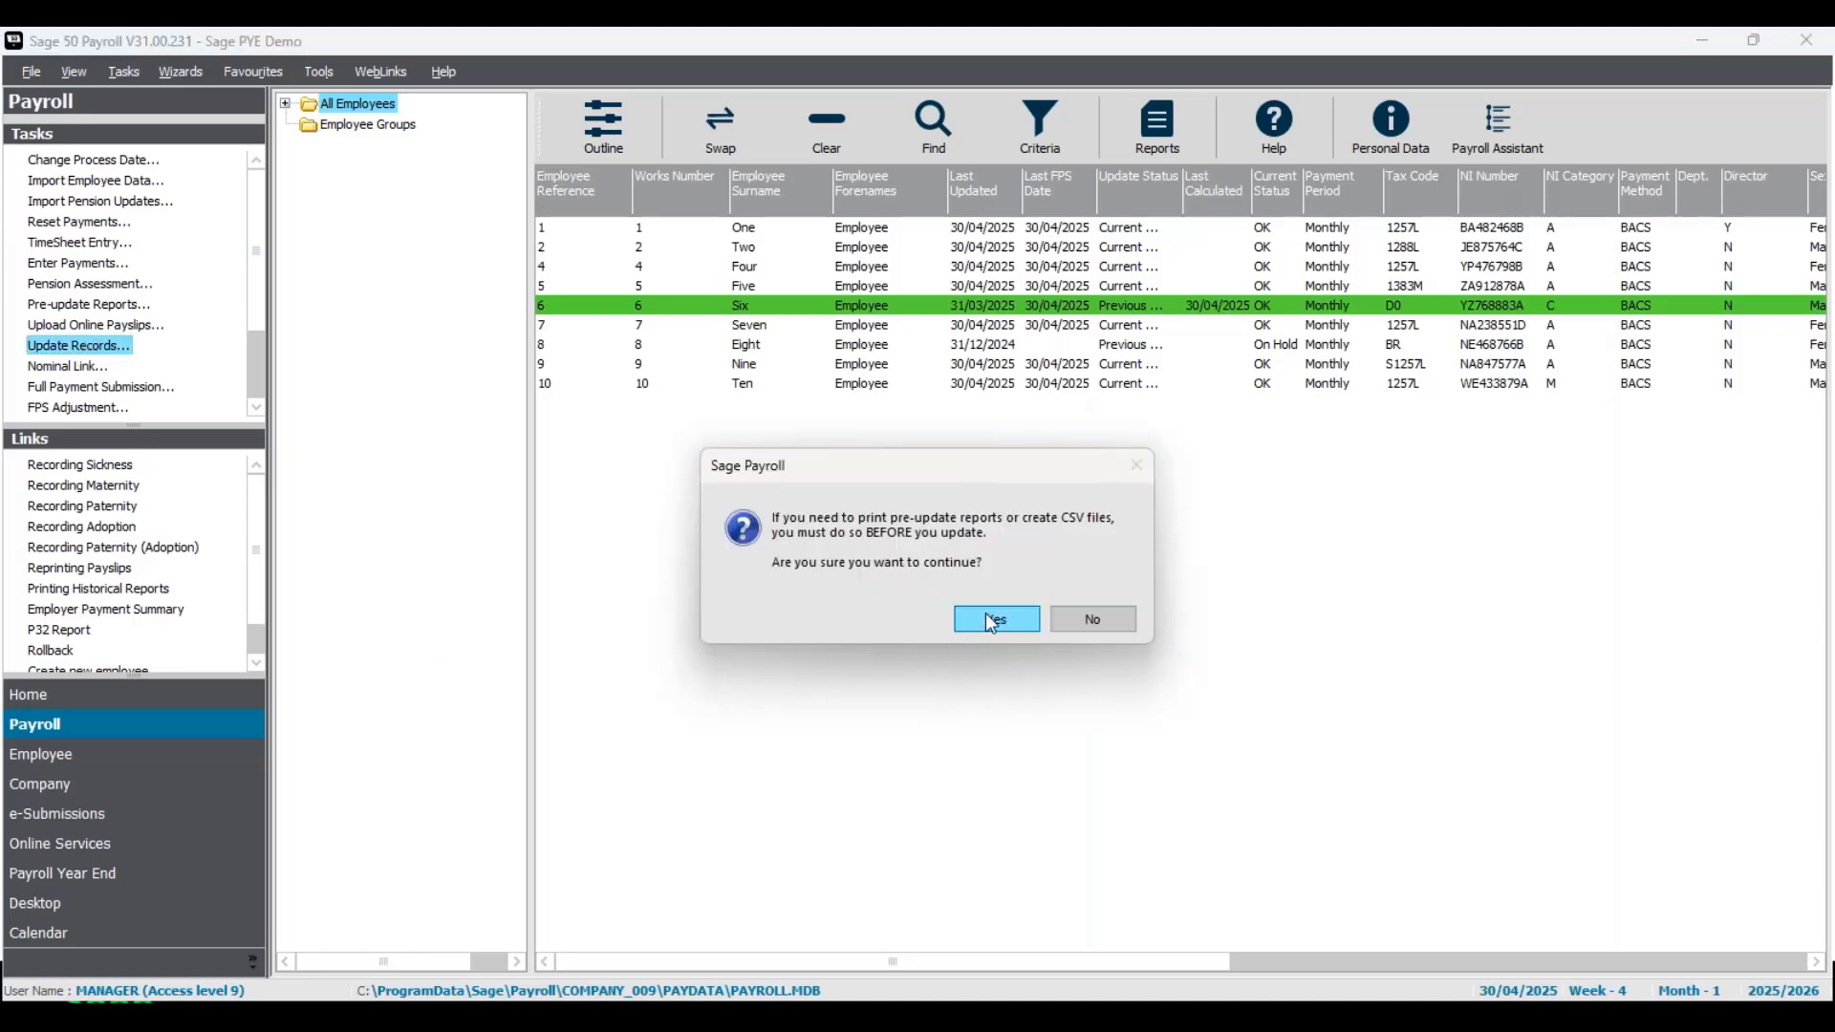
click(989, 619)
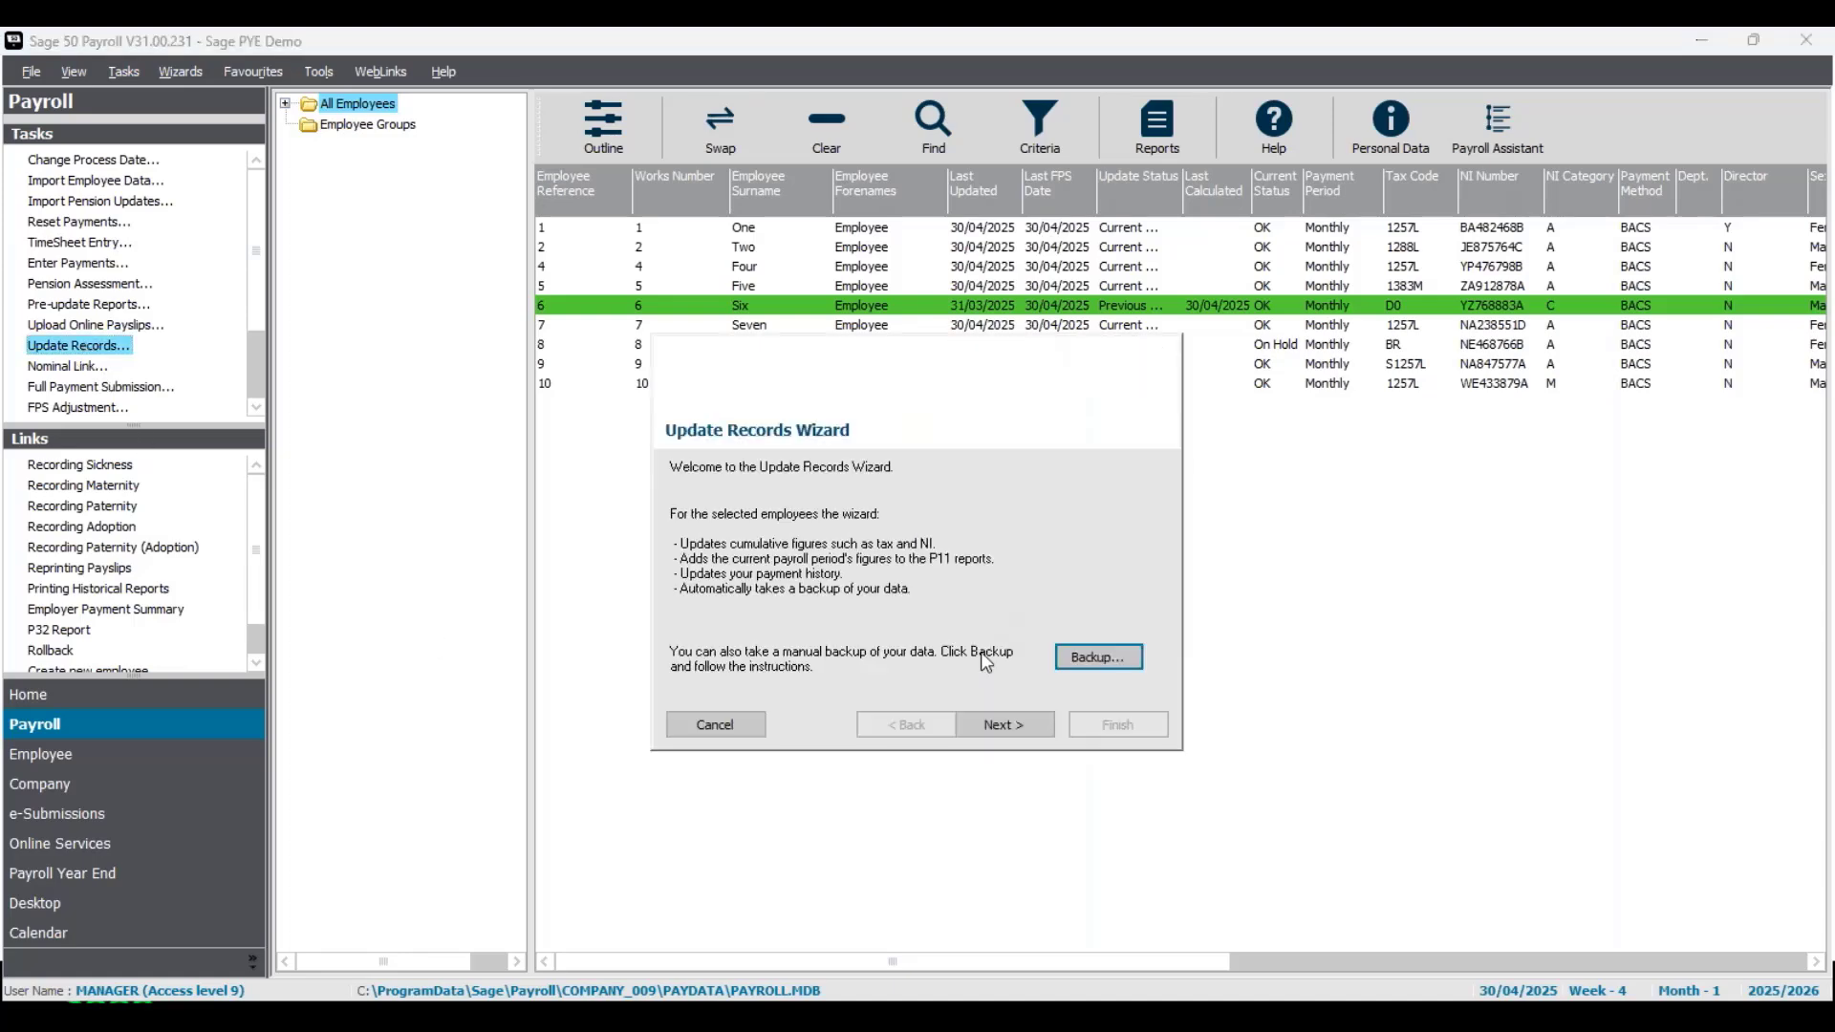
click(1040, 731)
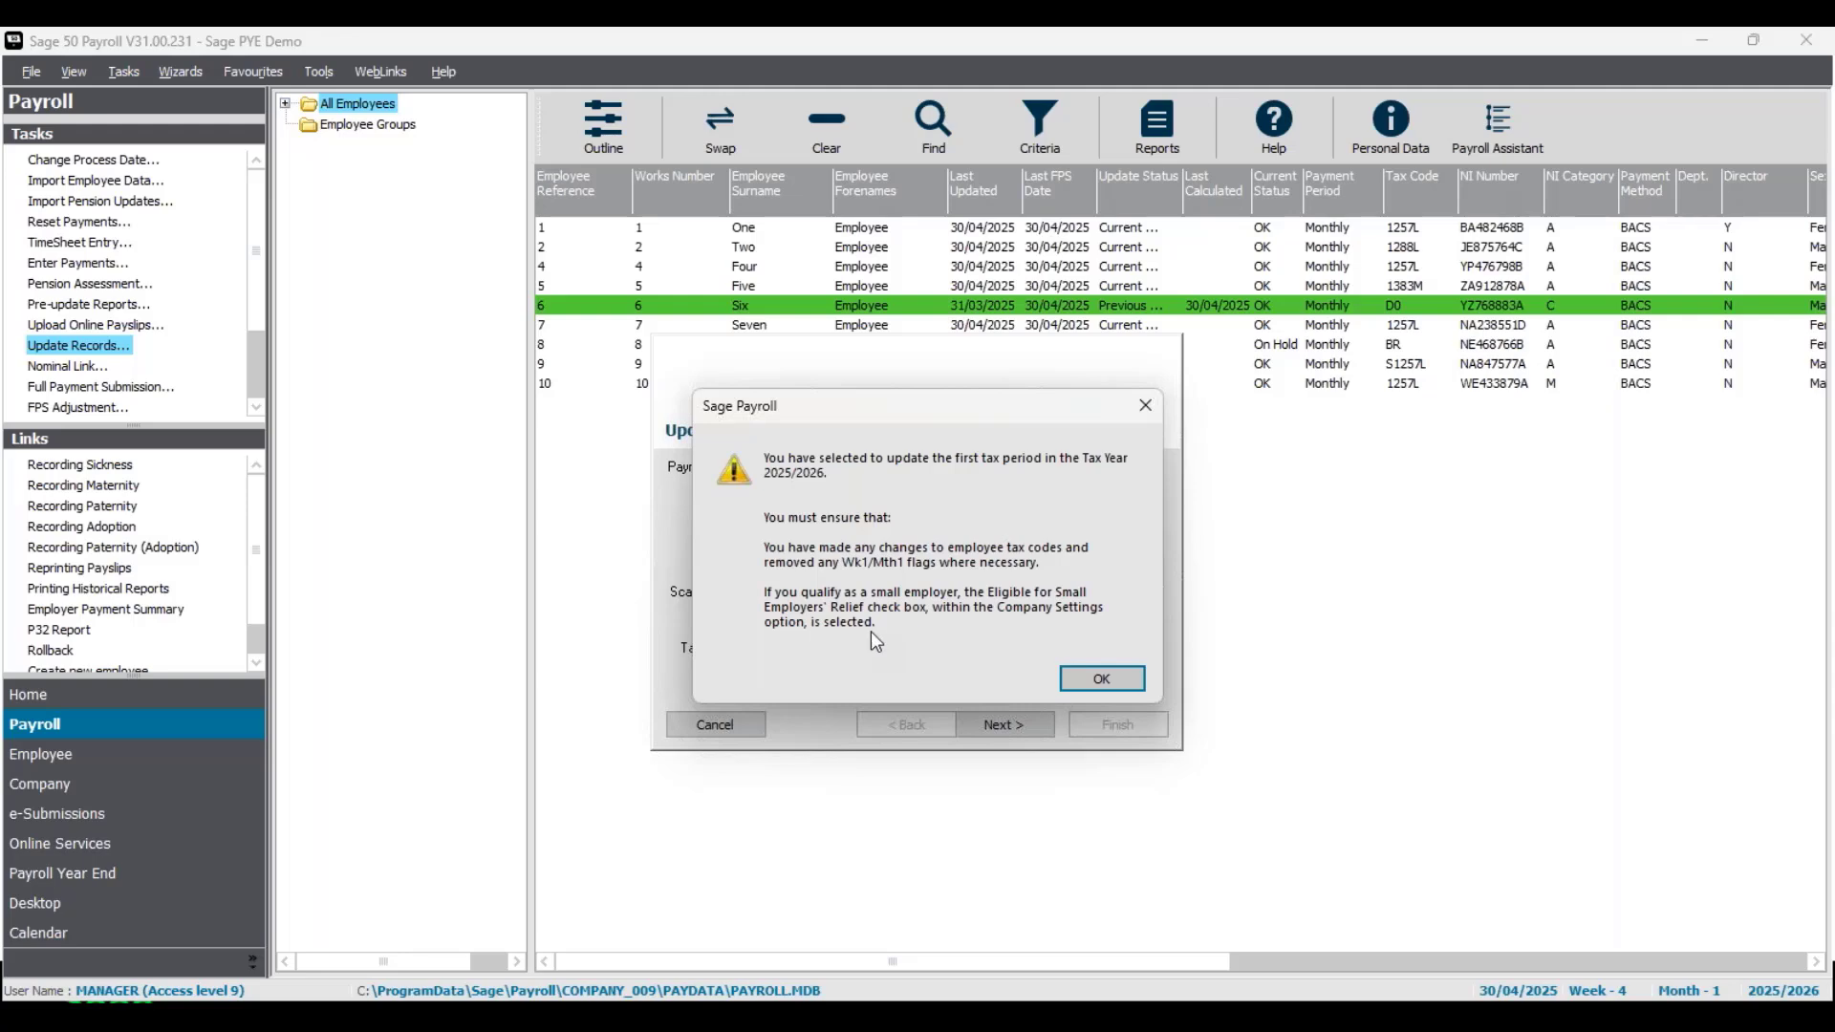
click(1107, 676)
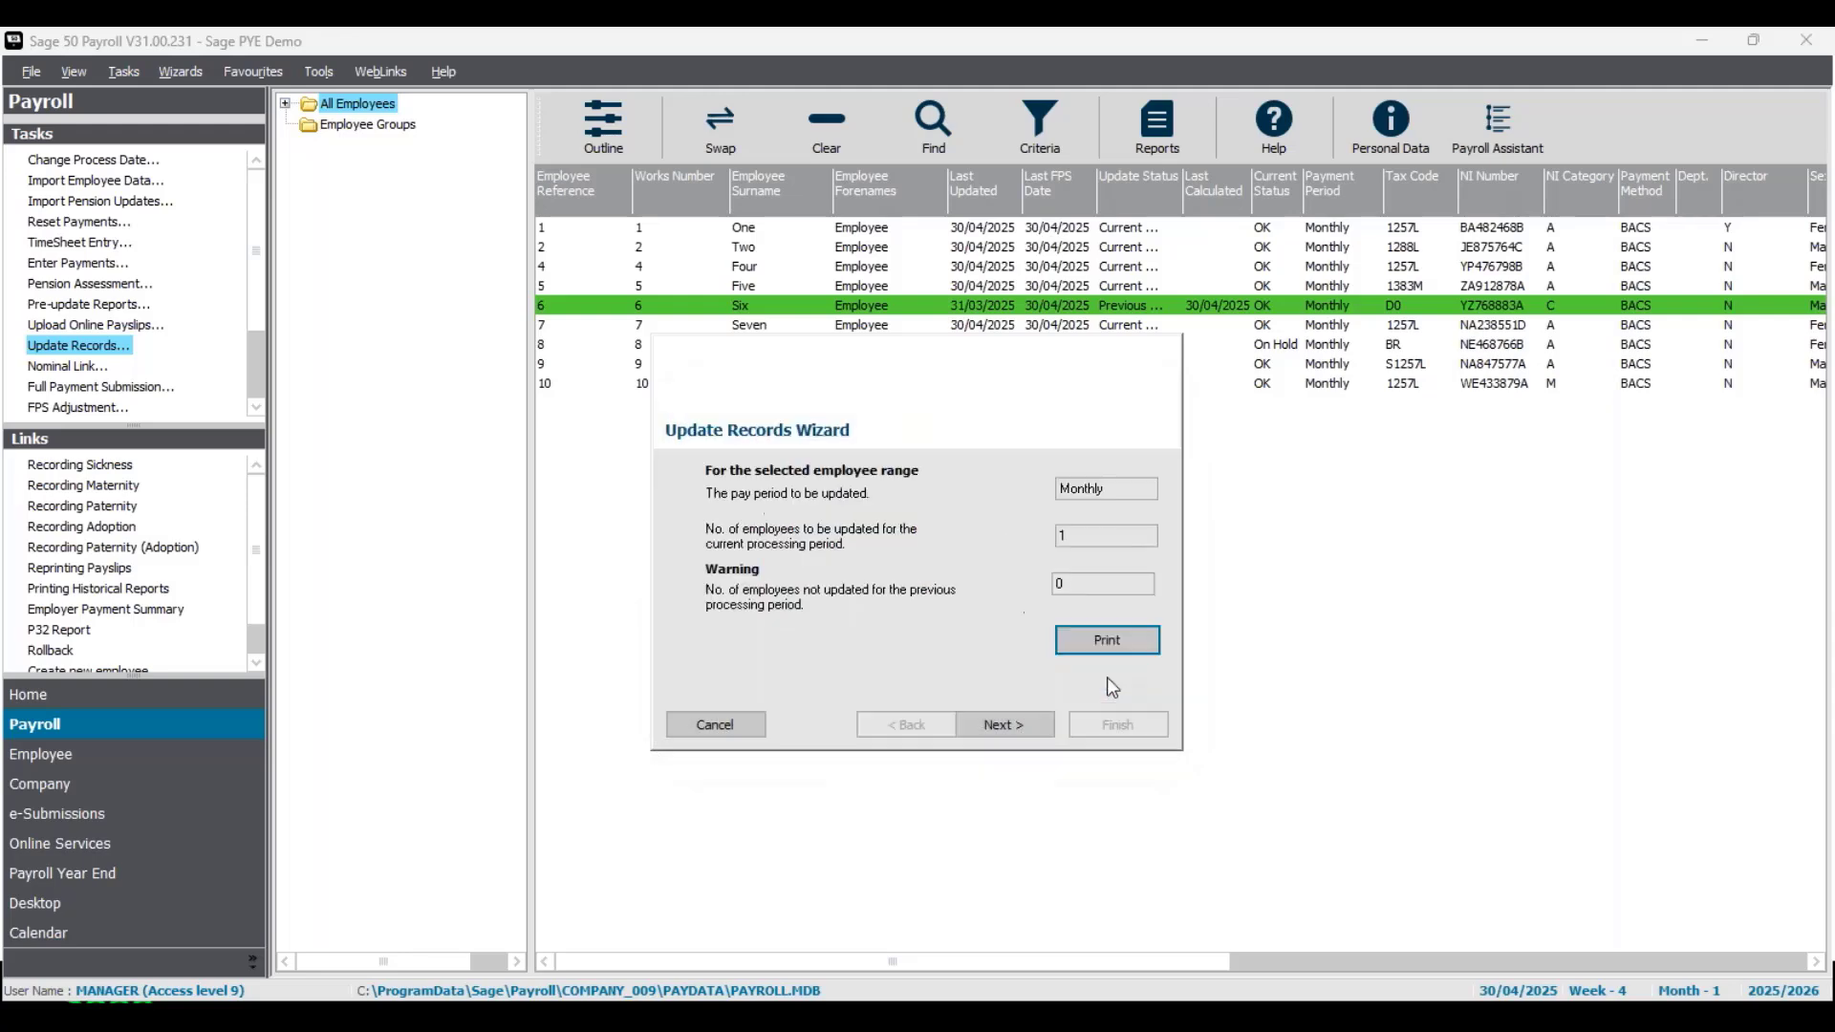
click(1035, 728)
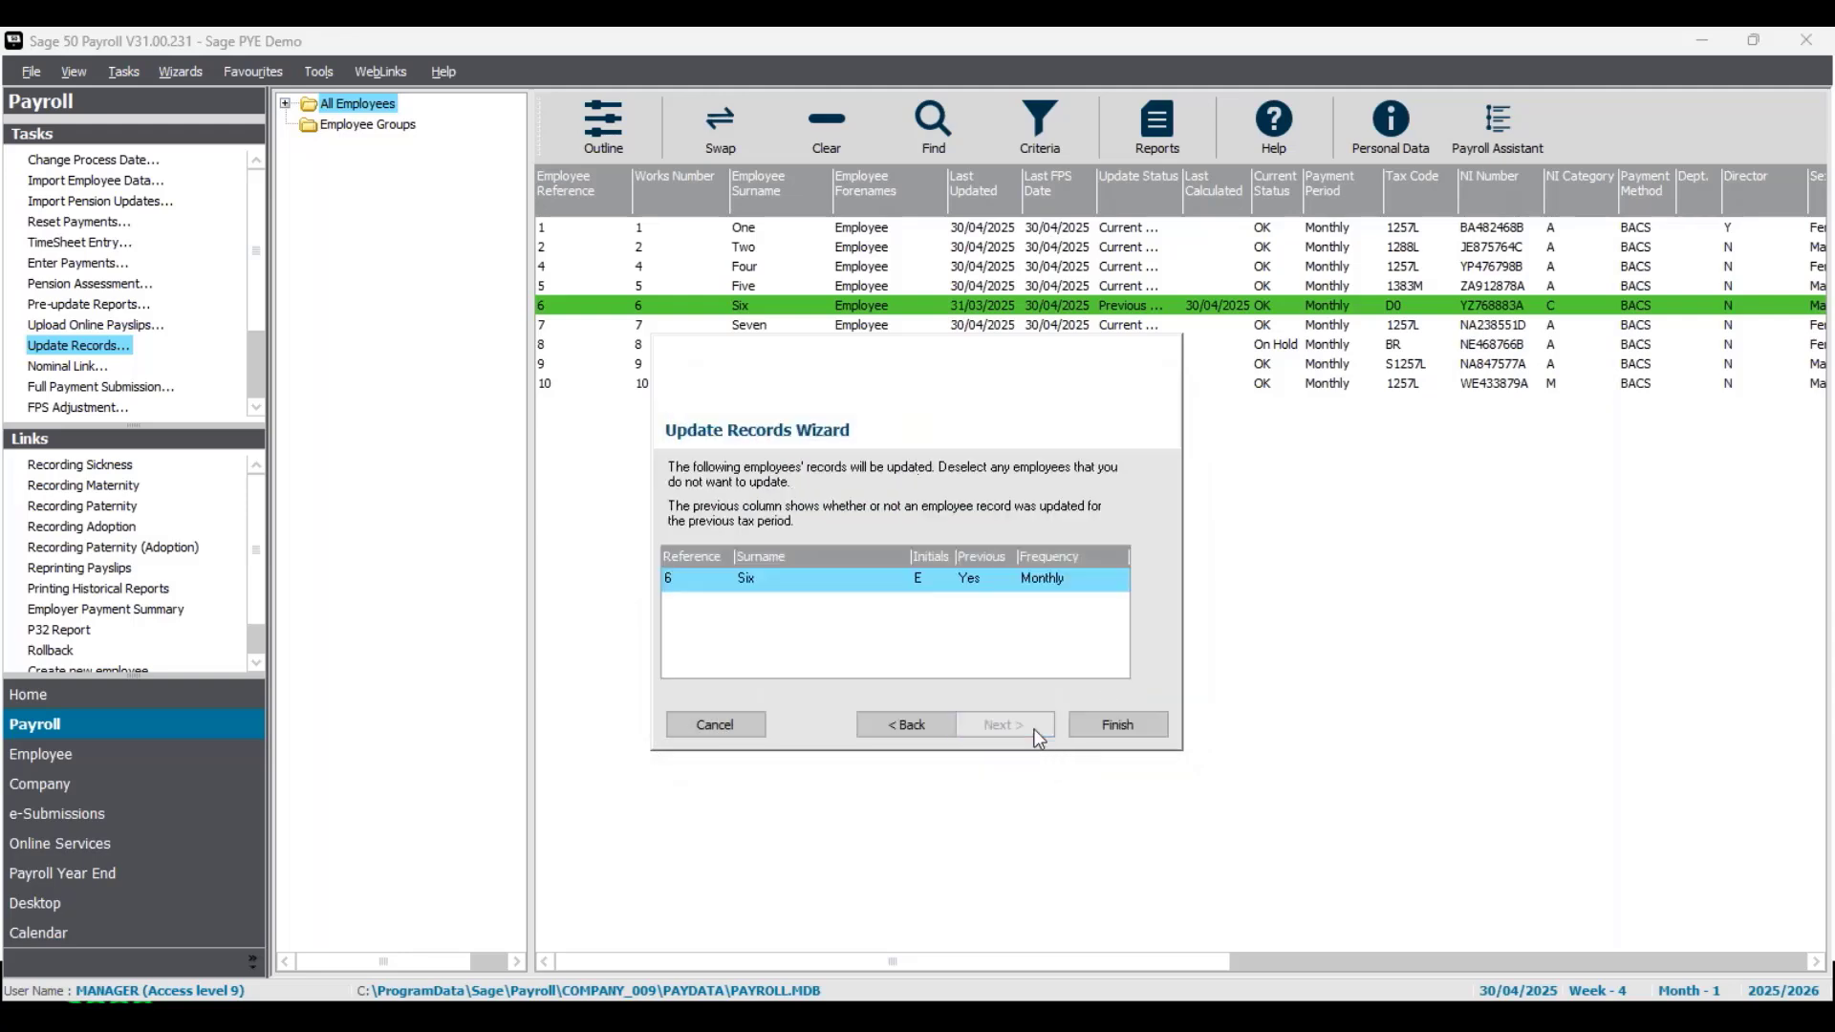
click(1134, 721)
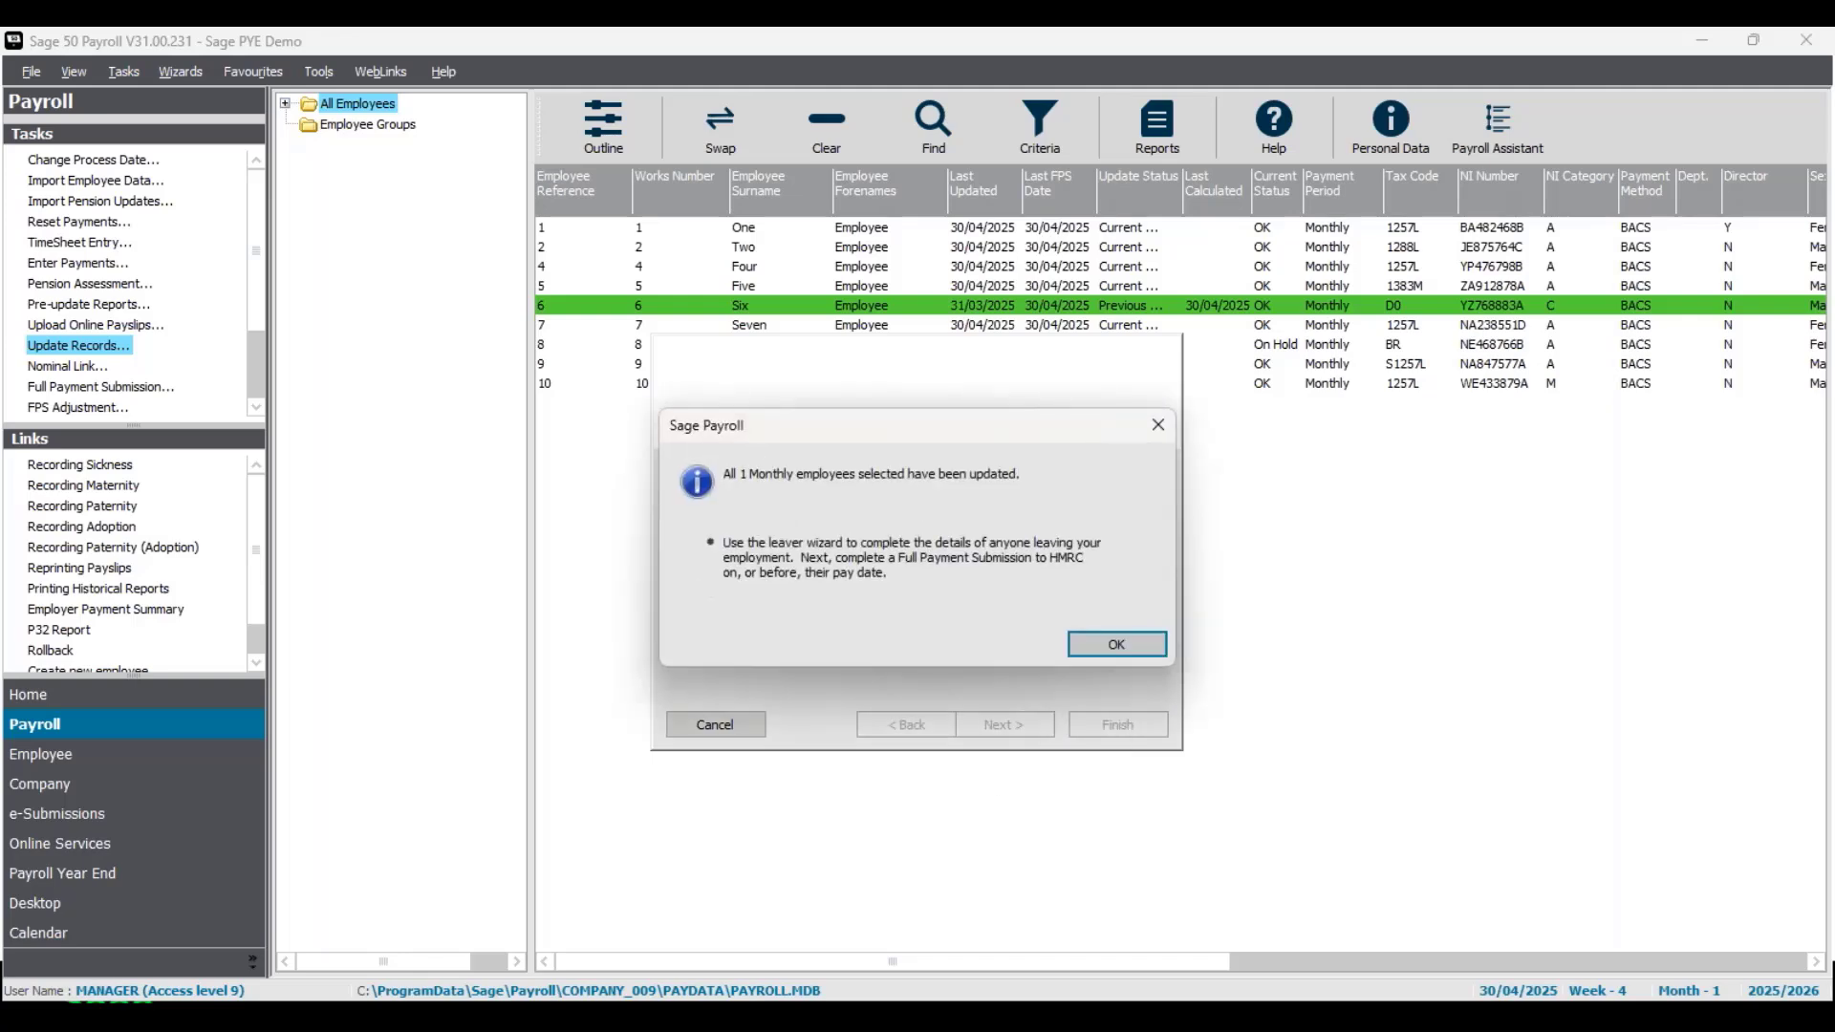
click(1095, 645)
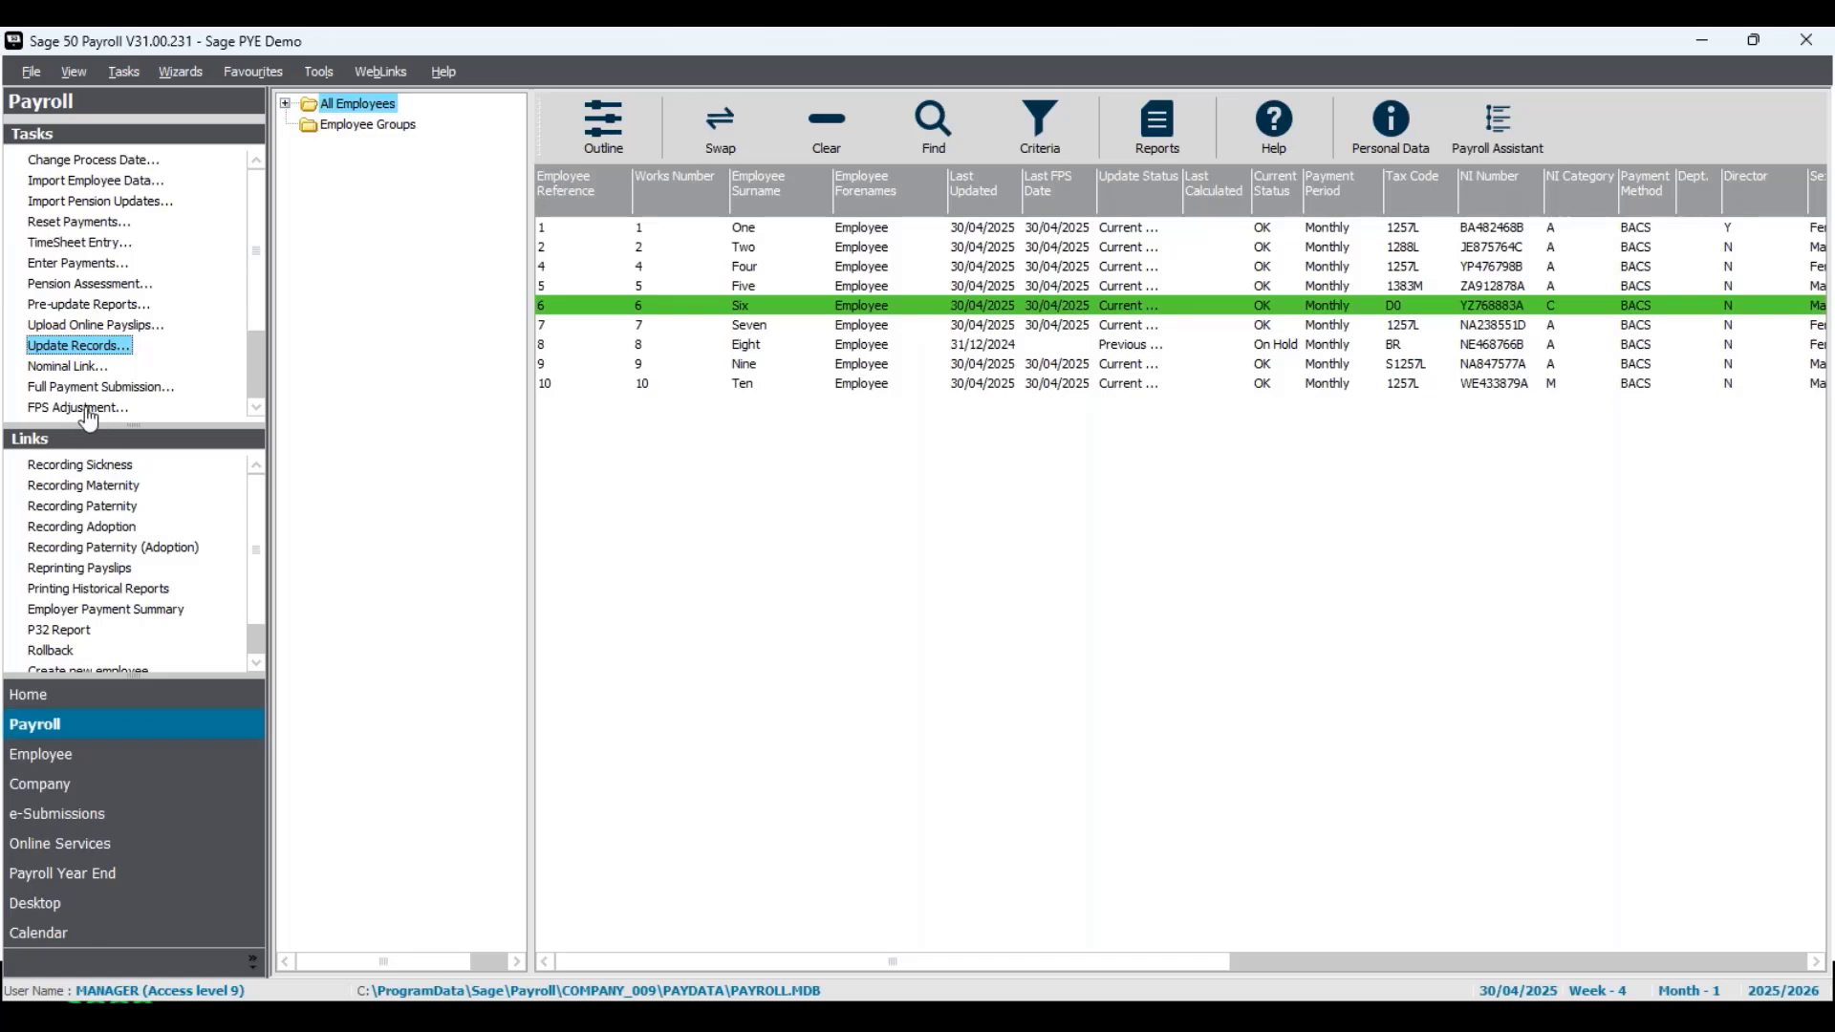
- Submit an FPS Adjustment to HMRC for Employee Six's Tax Month 1 in 2025/2026, using the existing gateway and company details
click(125, 822)
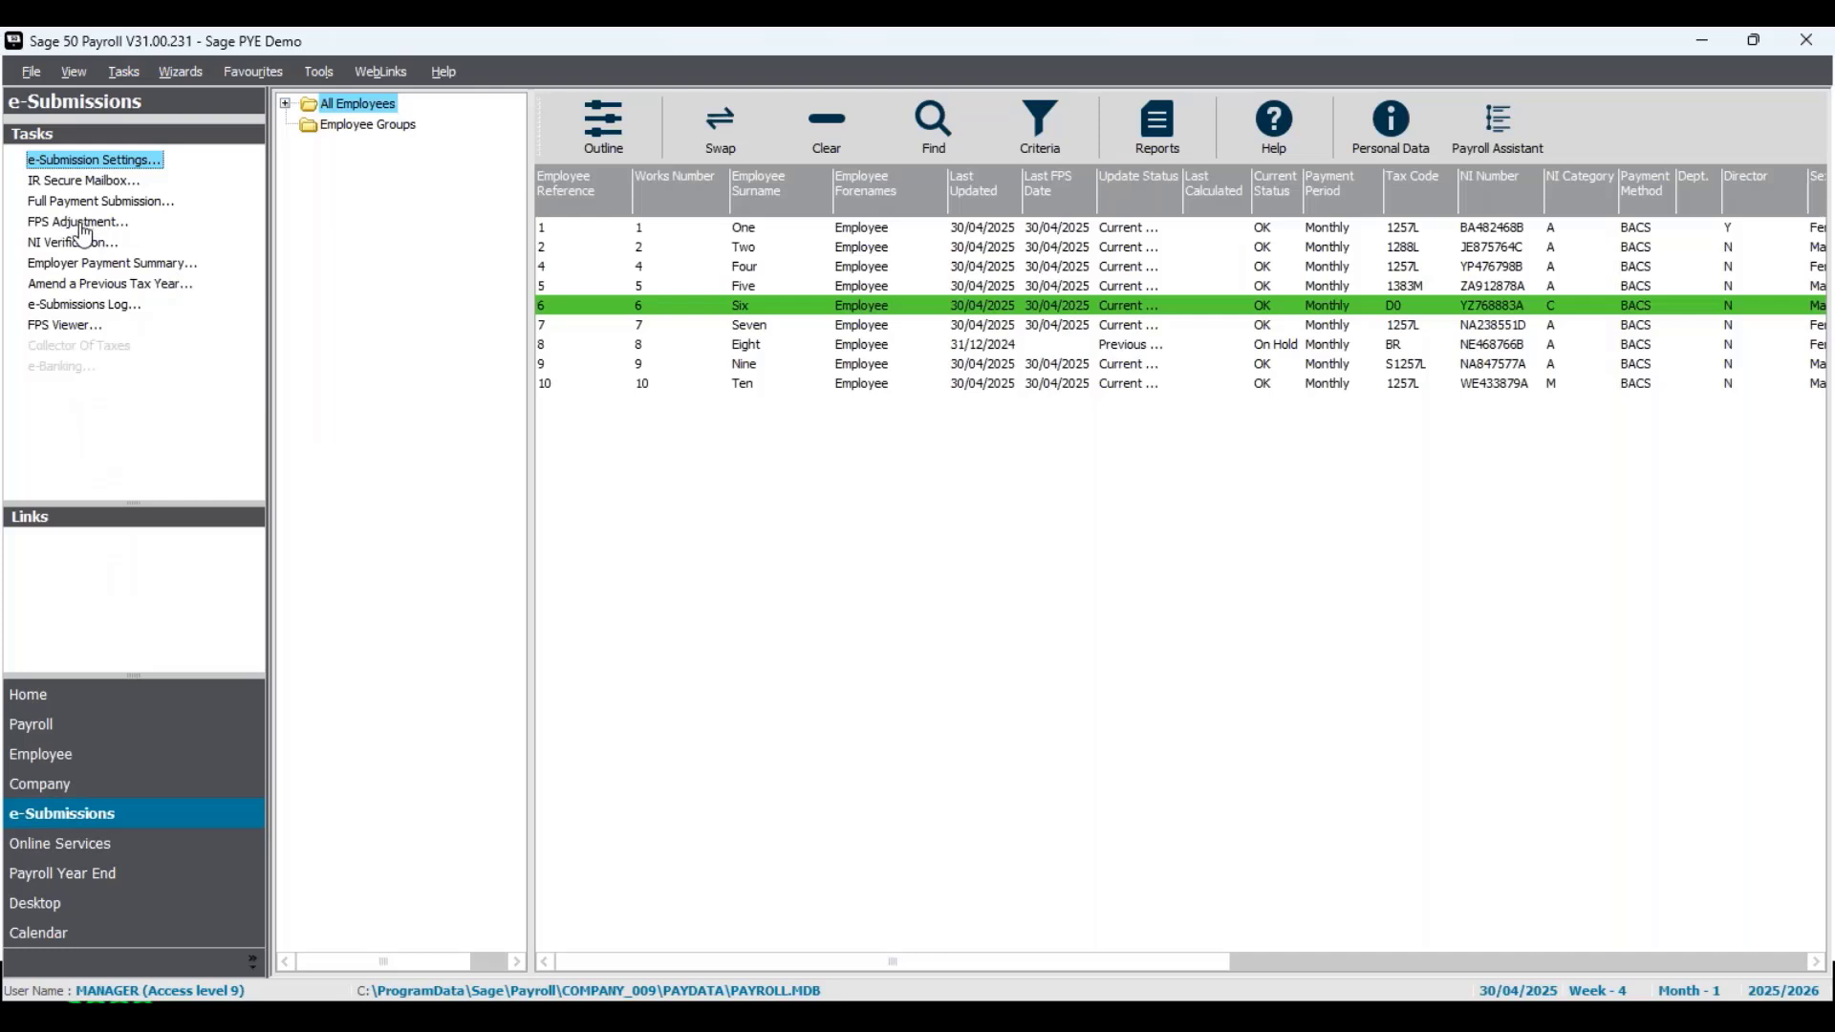
click(83, 228)
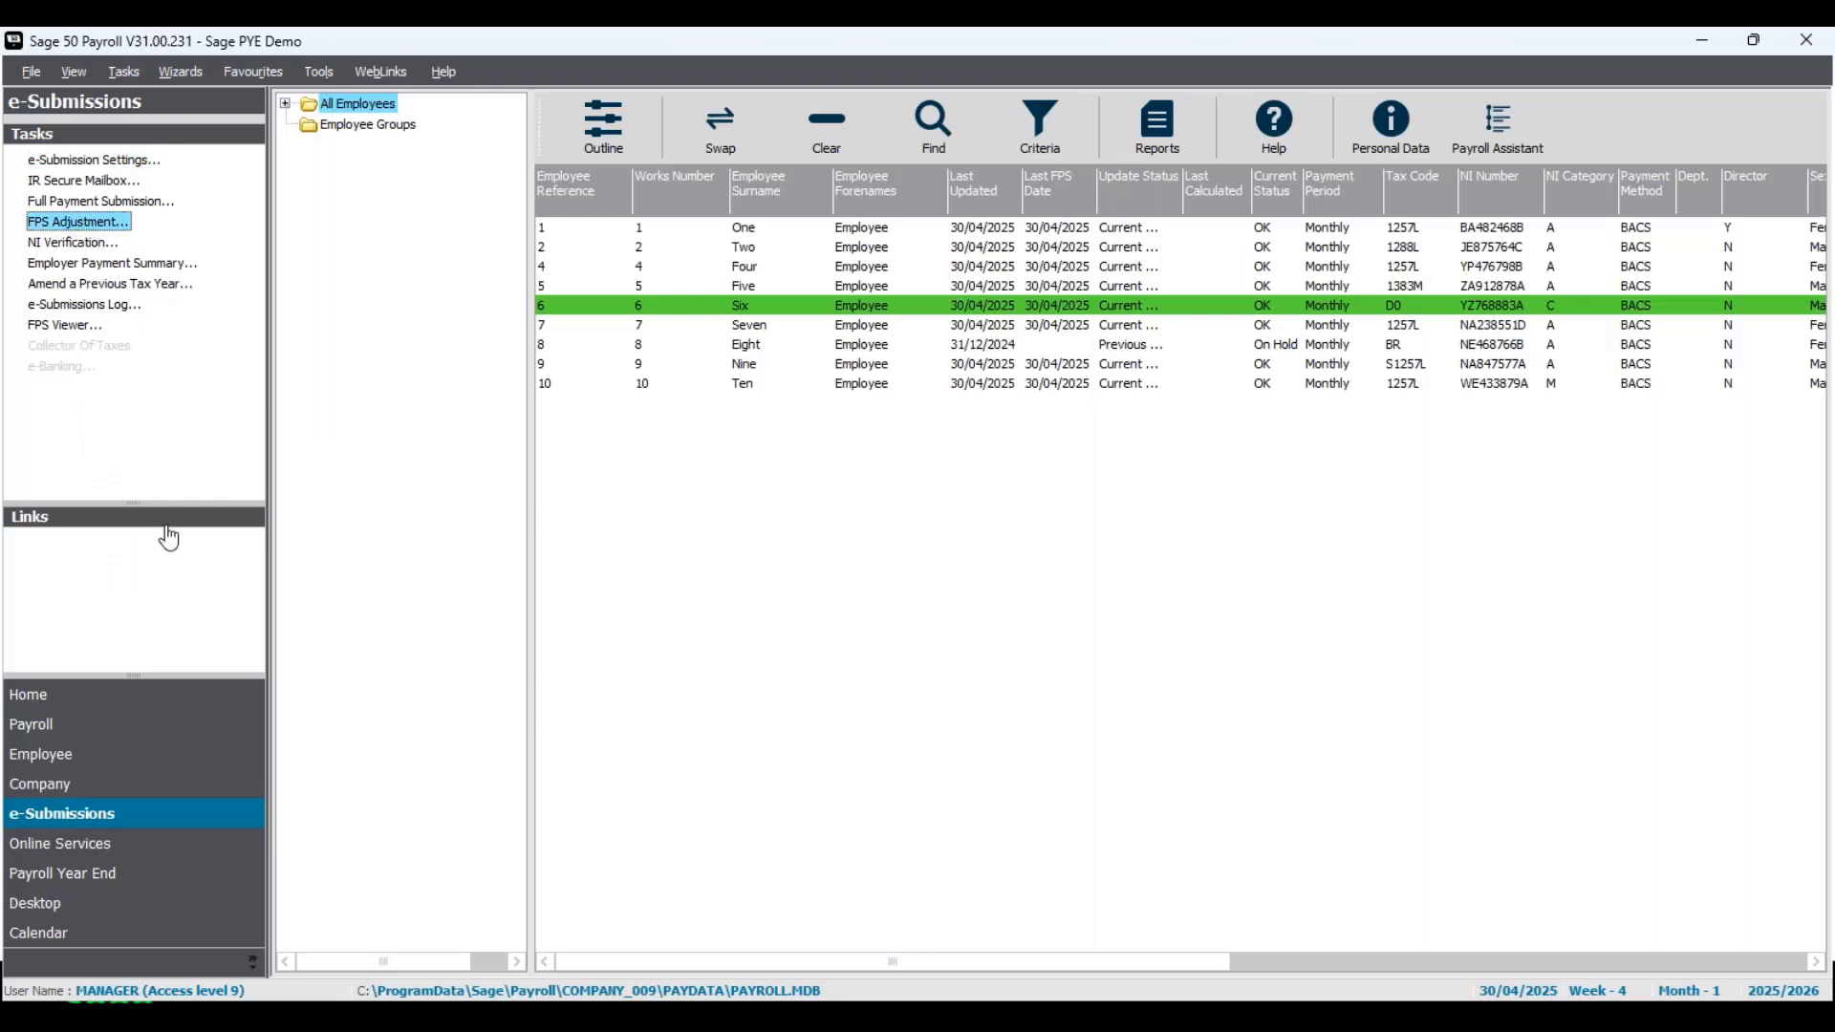
drag(776, 196, 869, 252)
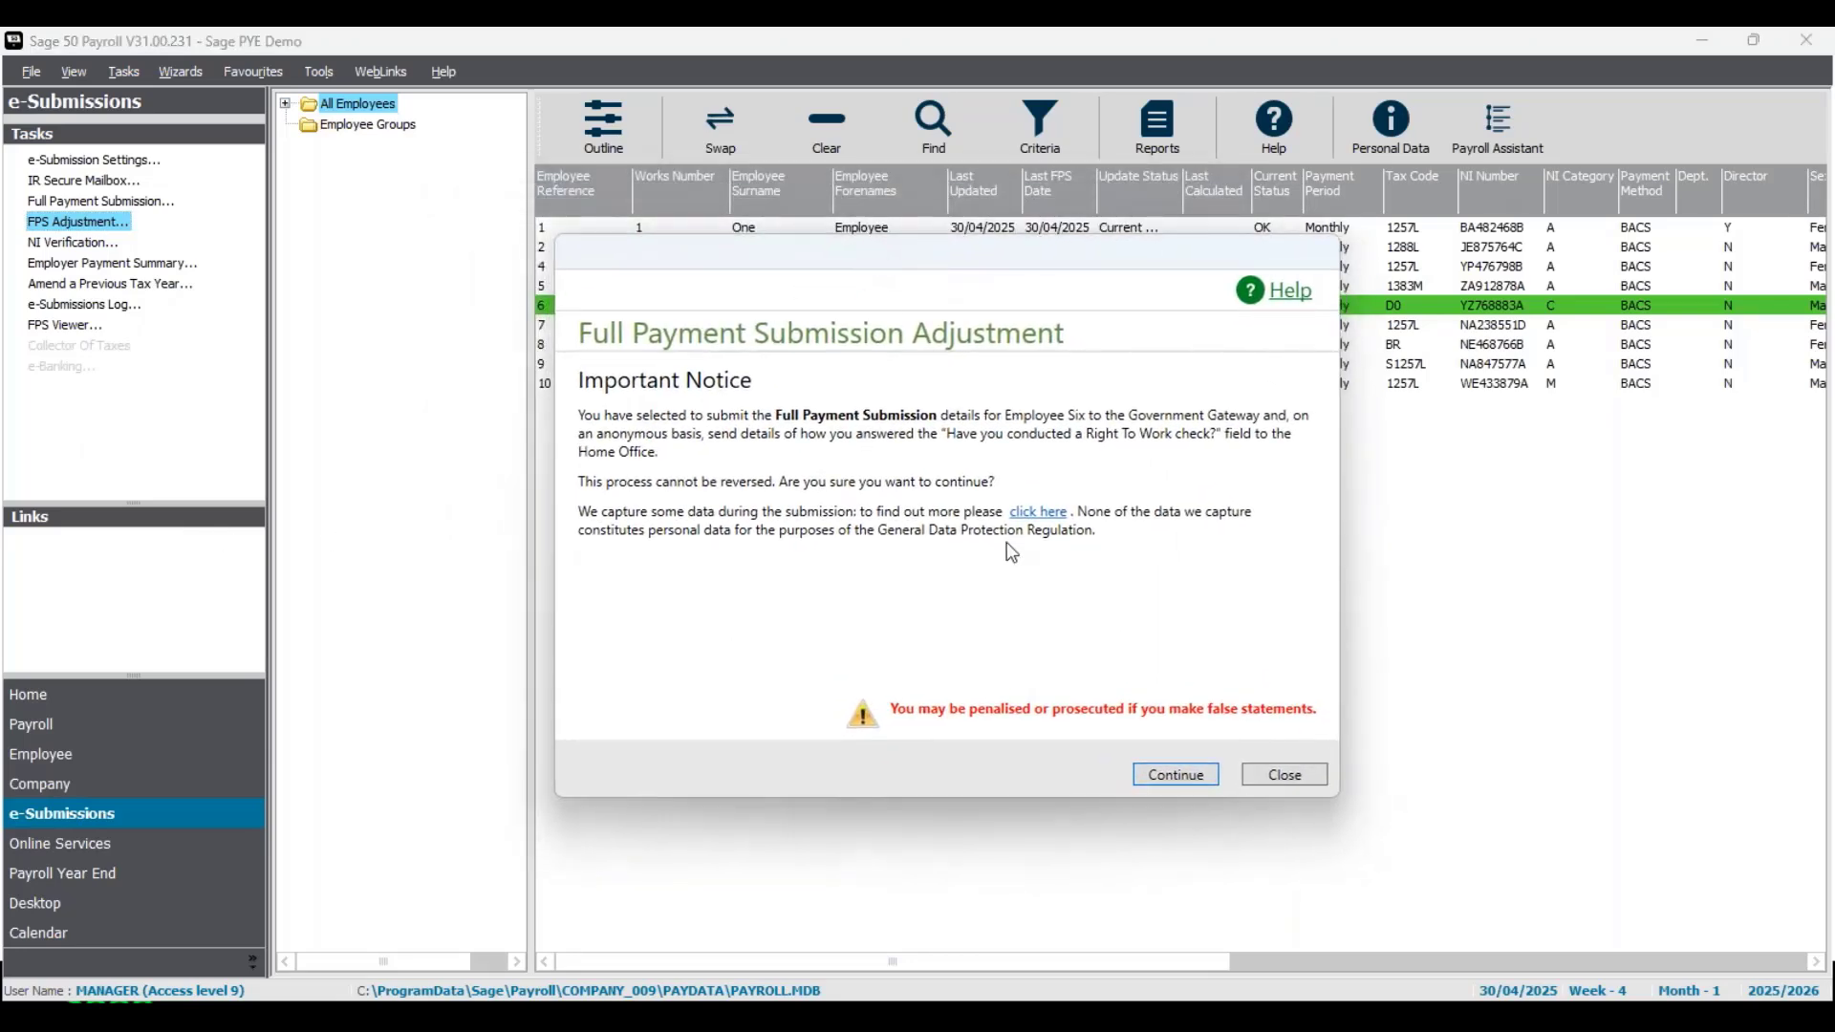
click(1178, 776)
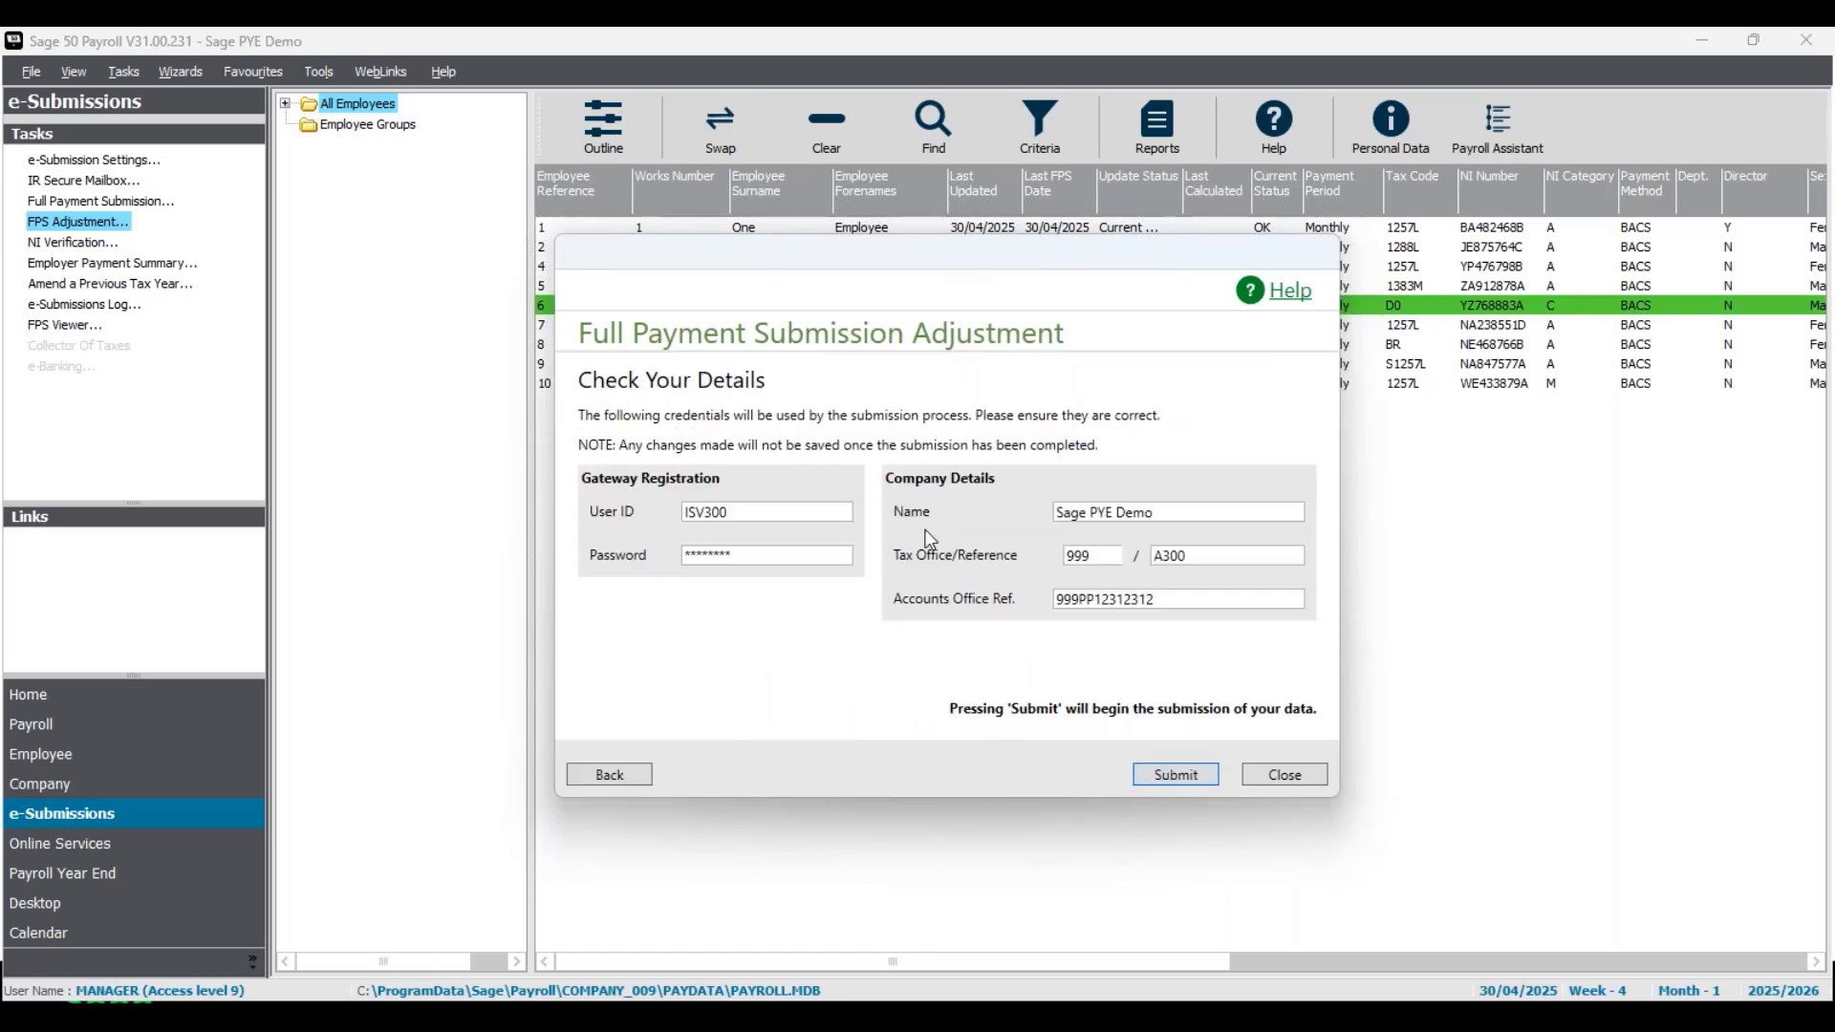
click(1197, 781)
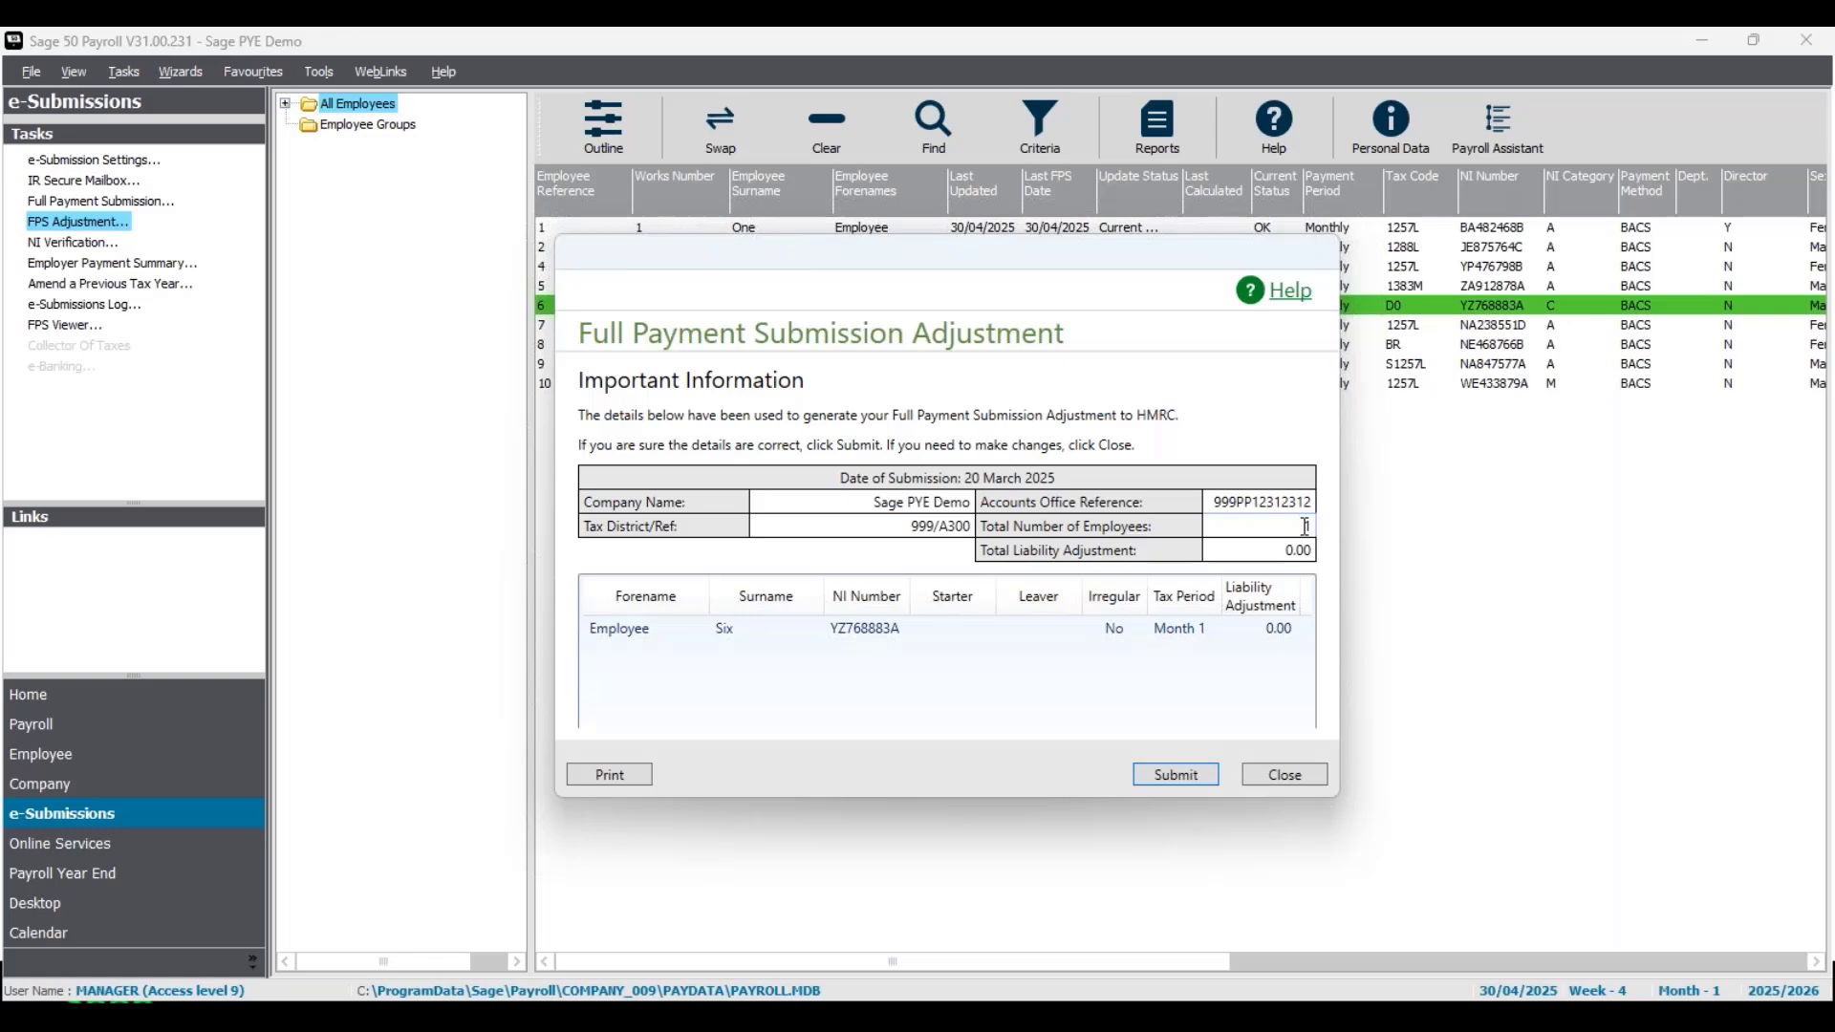
click(1176, 774)
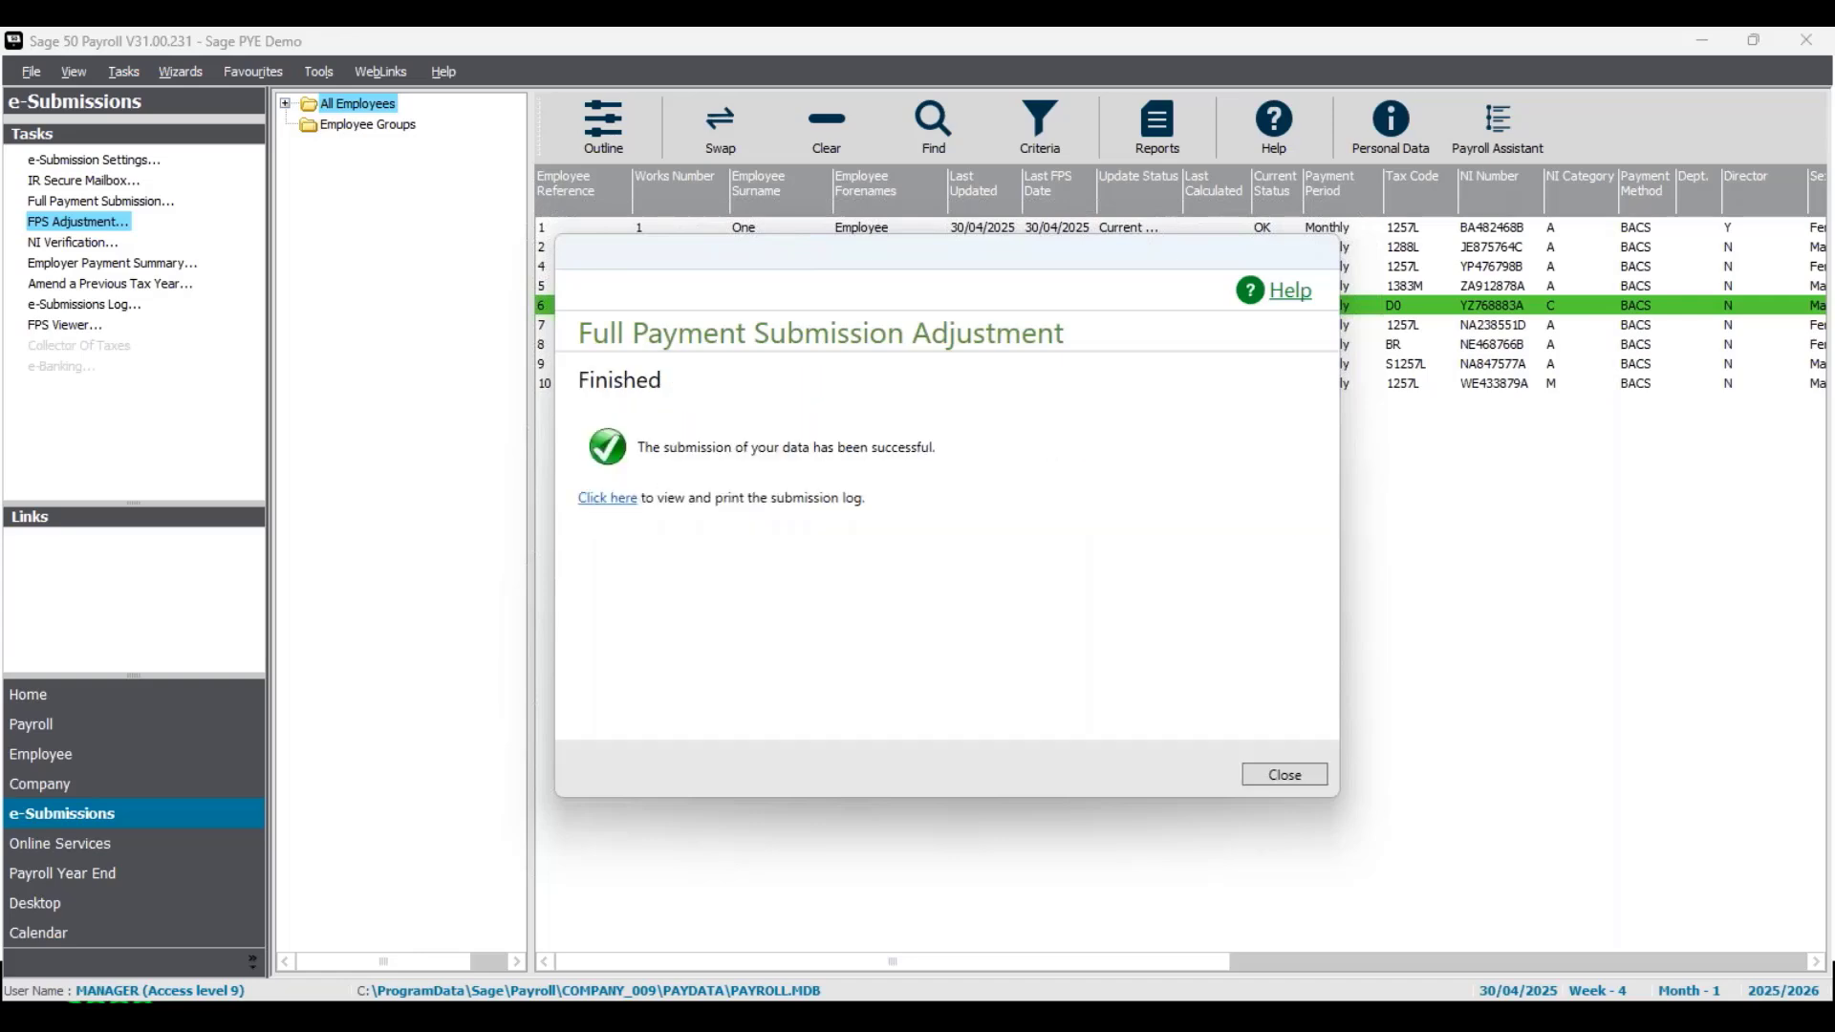
click(1286, 776)
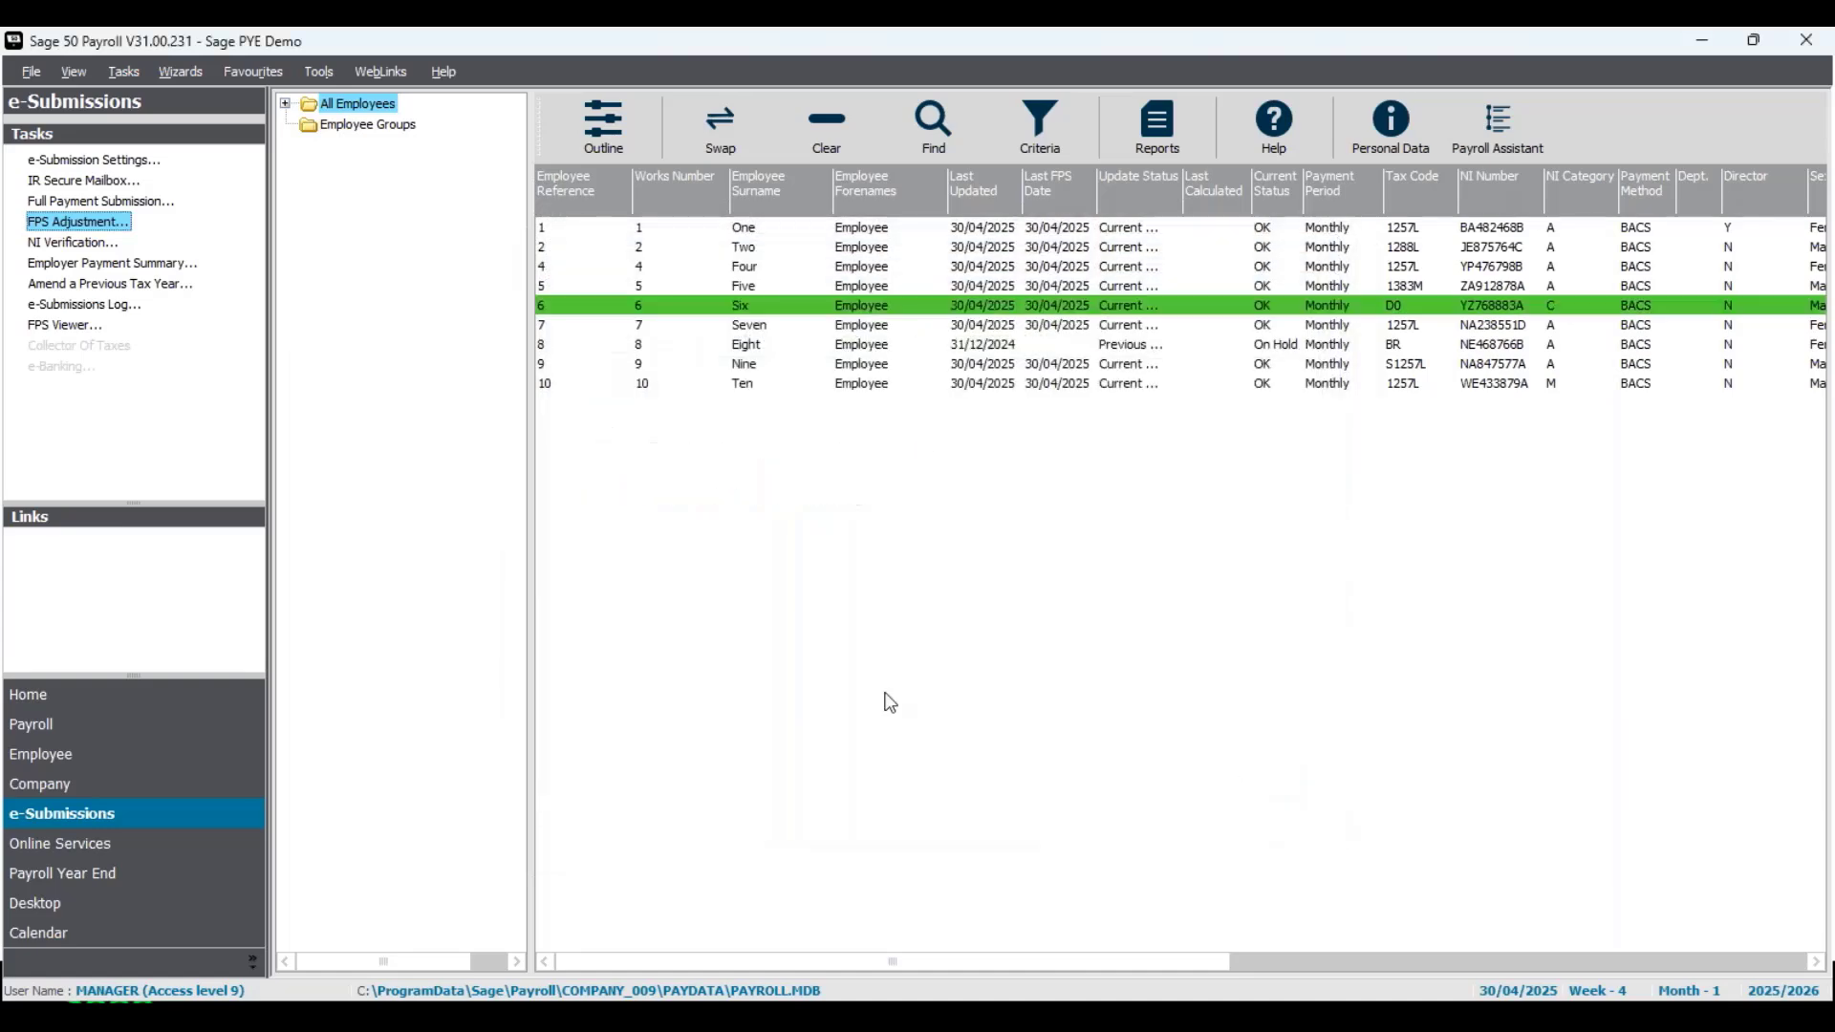
- Open the FPS Viewer for the submitted payroll data
click(81, 328)
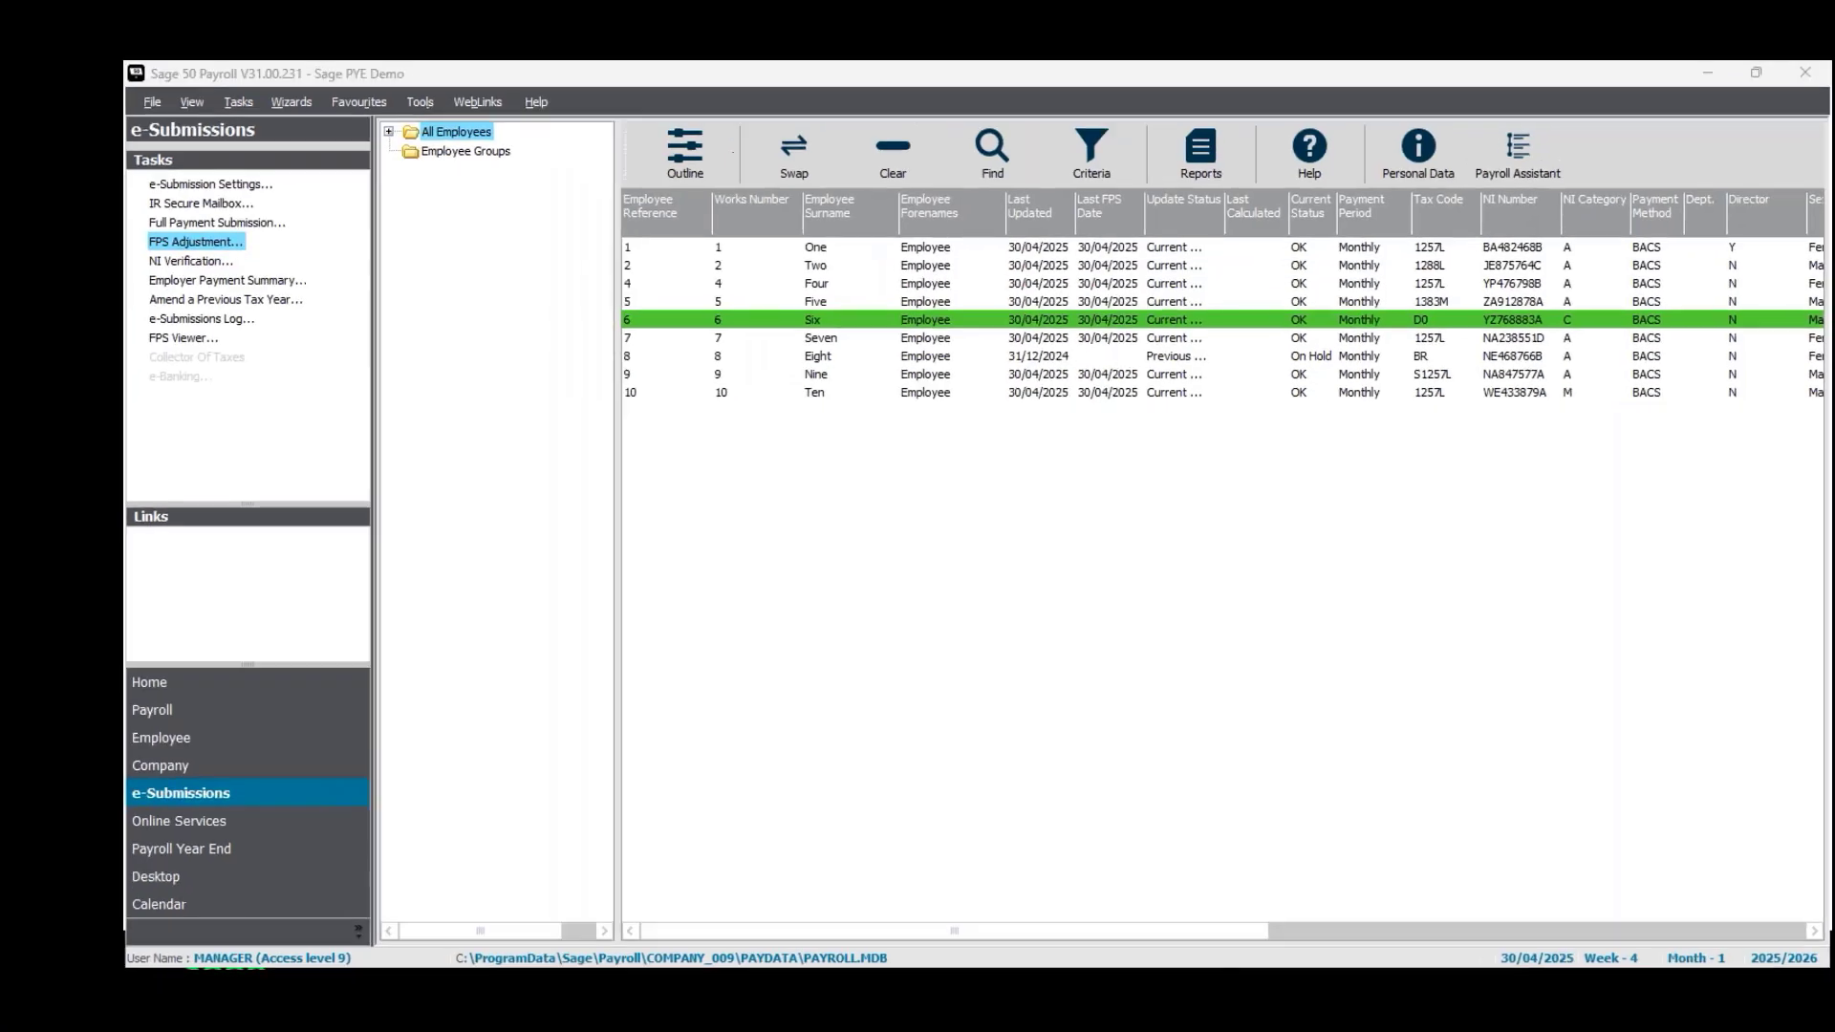